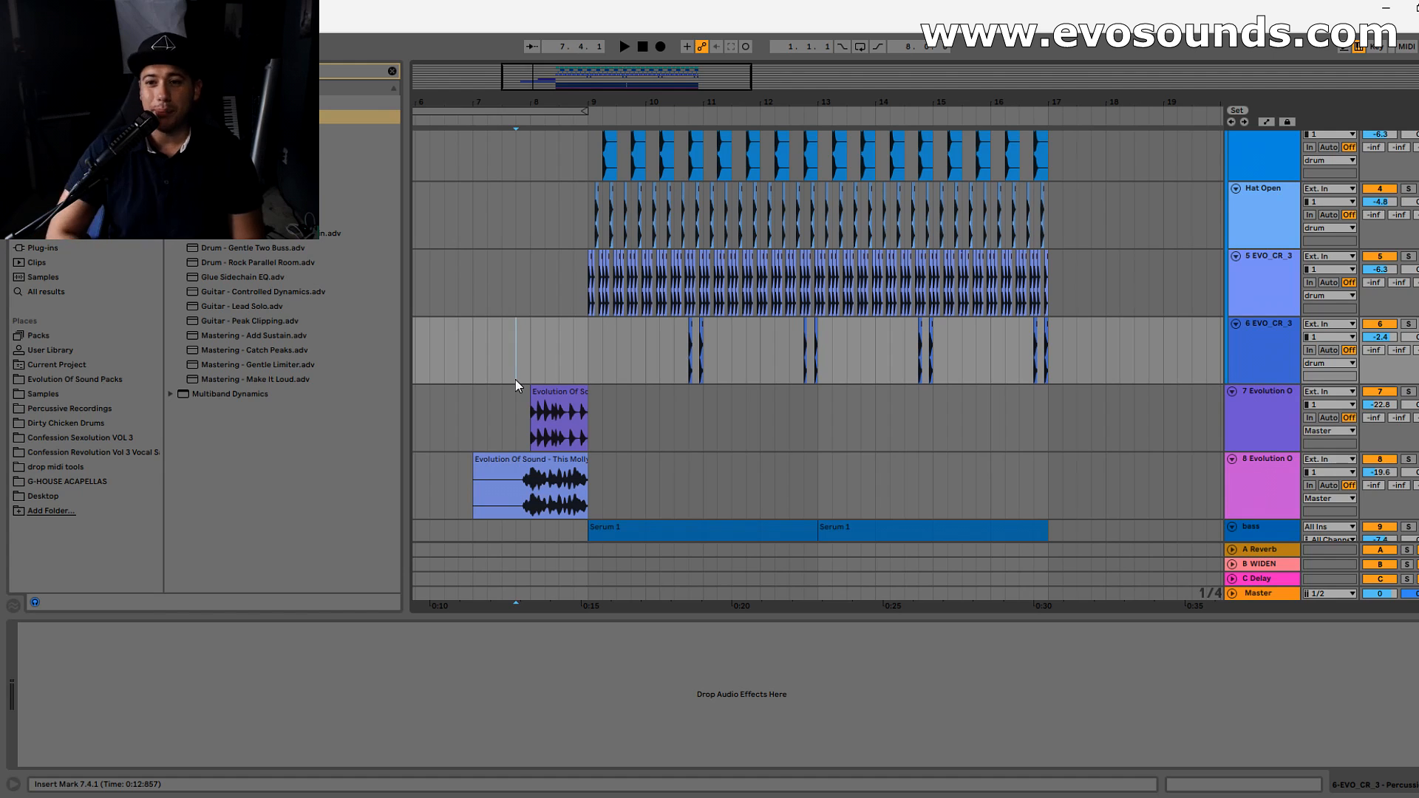
# - Play the arrangement from position 7.4.1 and look over its tracks
pyautogui.press('space')
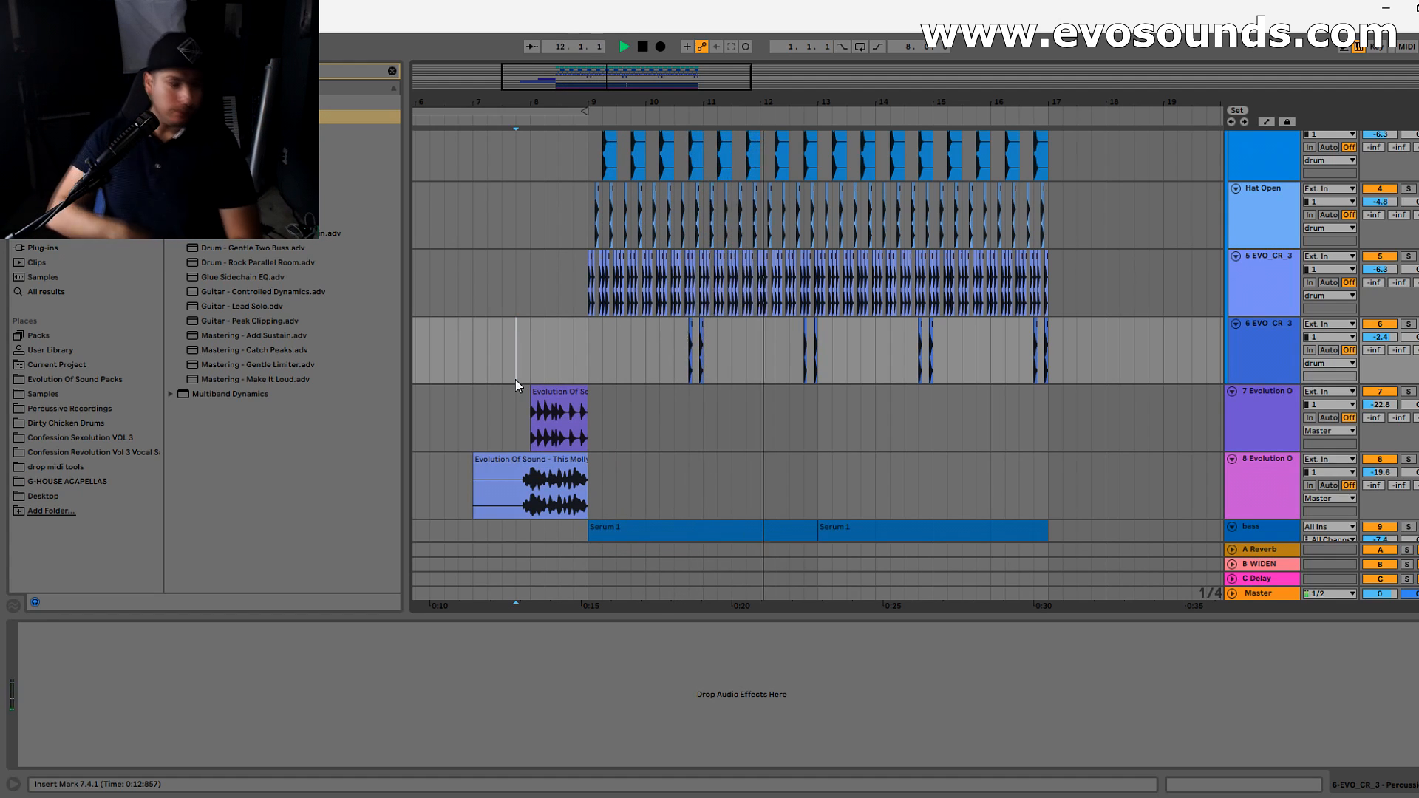
pyautogui.scroll(3, 898, 373)
pyautogui.scroll(-2, 867, 416)
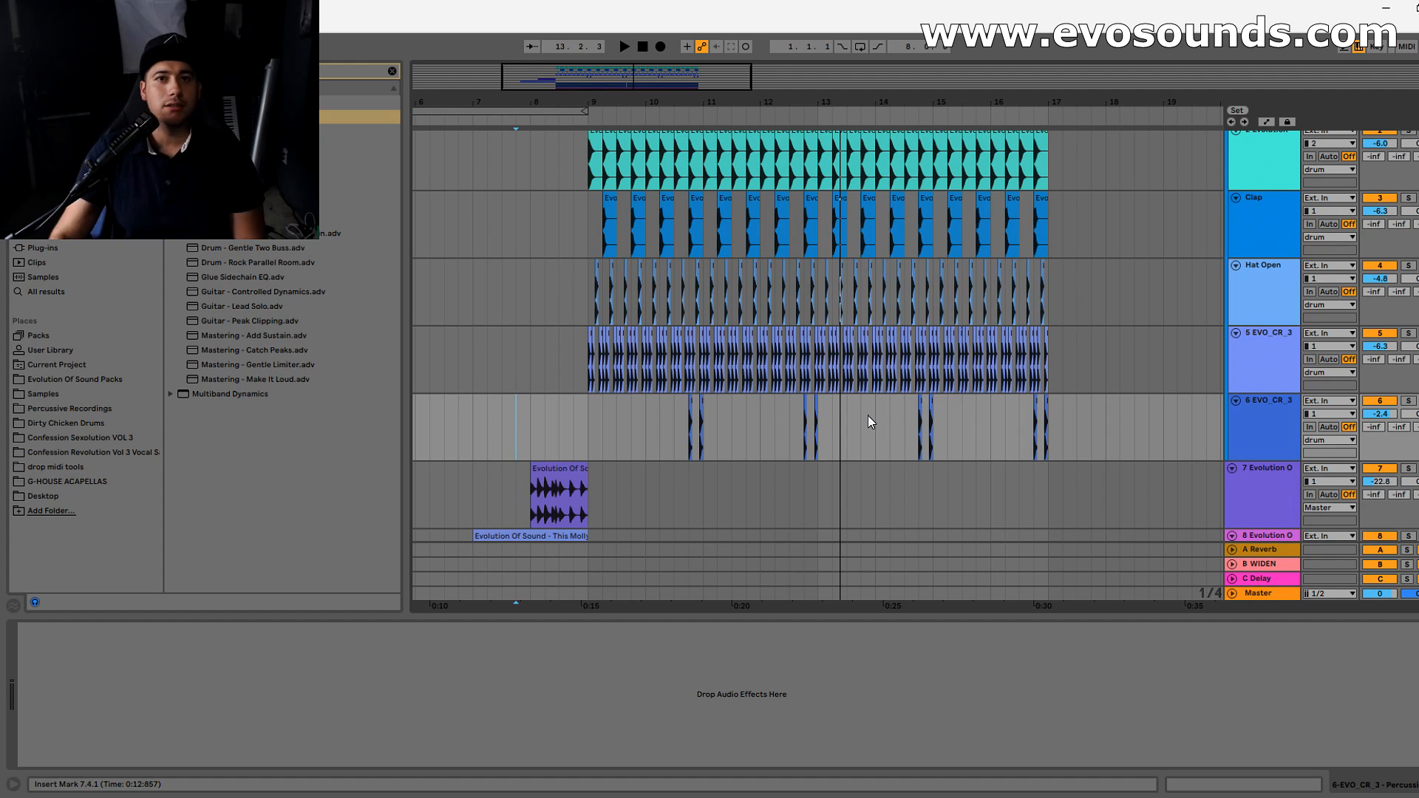
# - Ungroup the existing drum group into separate tracks
pyautogui.scroll(1, 868, 416)
pyautogui.rightClick(1258, 153)
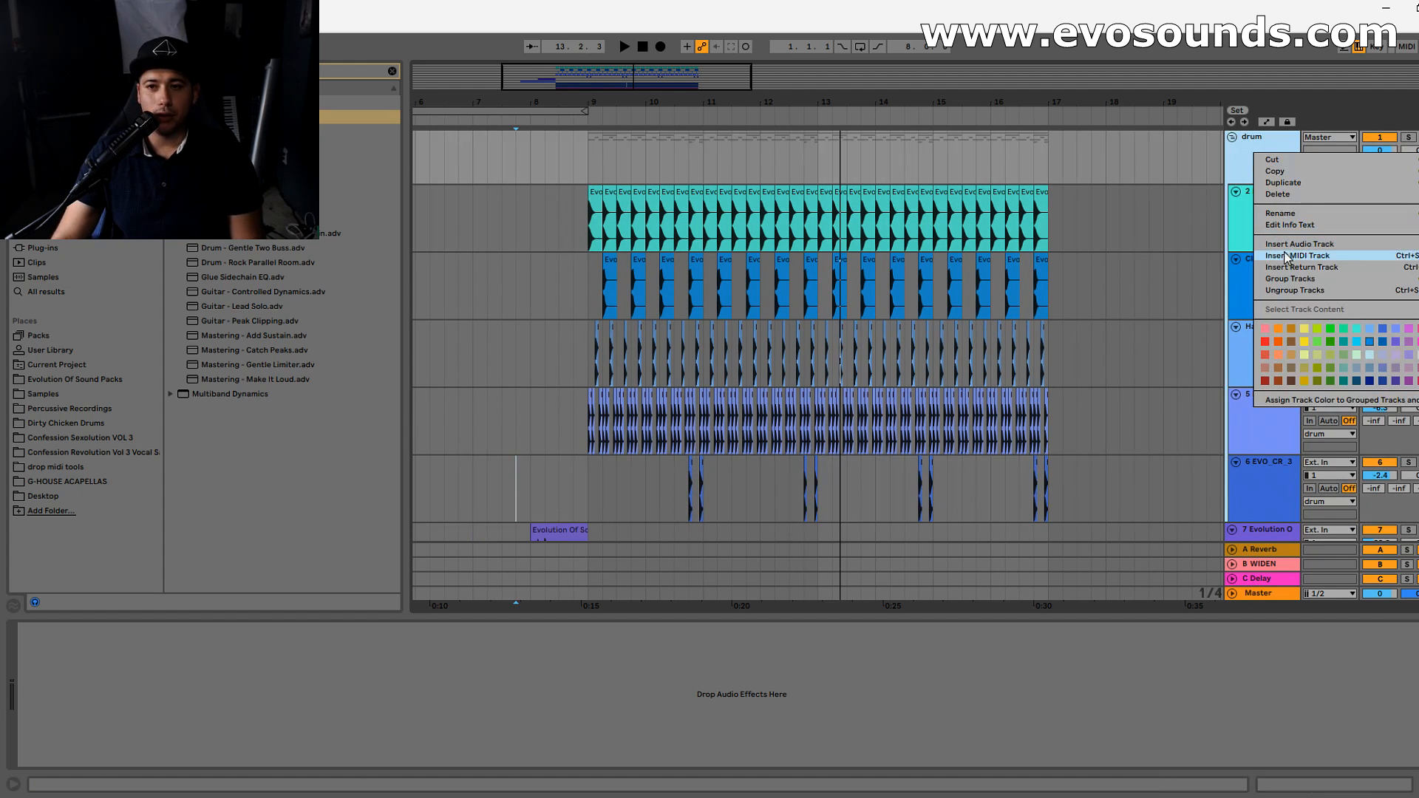
pyautogui.click(1295, 290)
pyautogui.click(1270, 234)
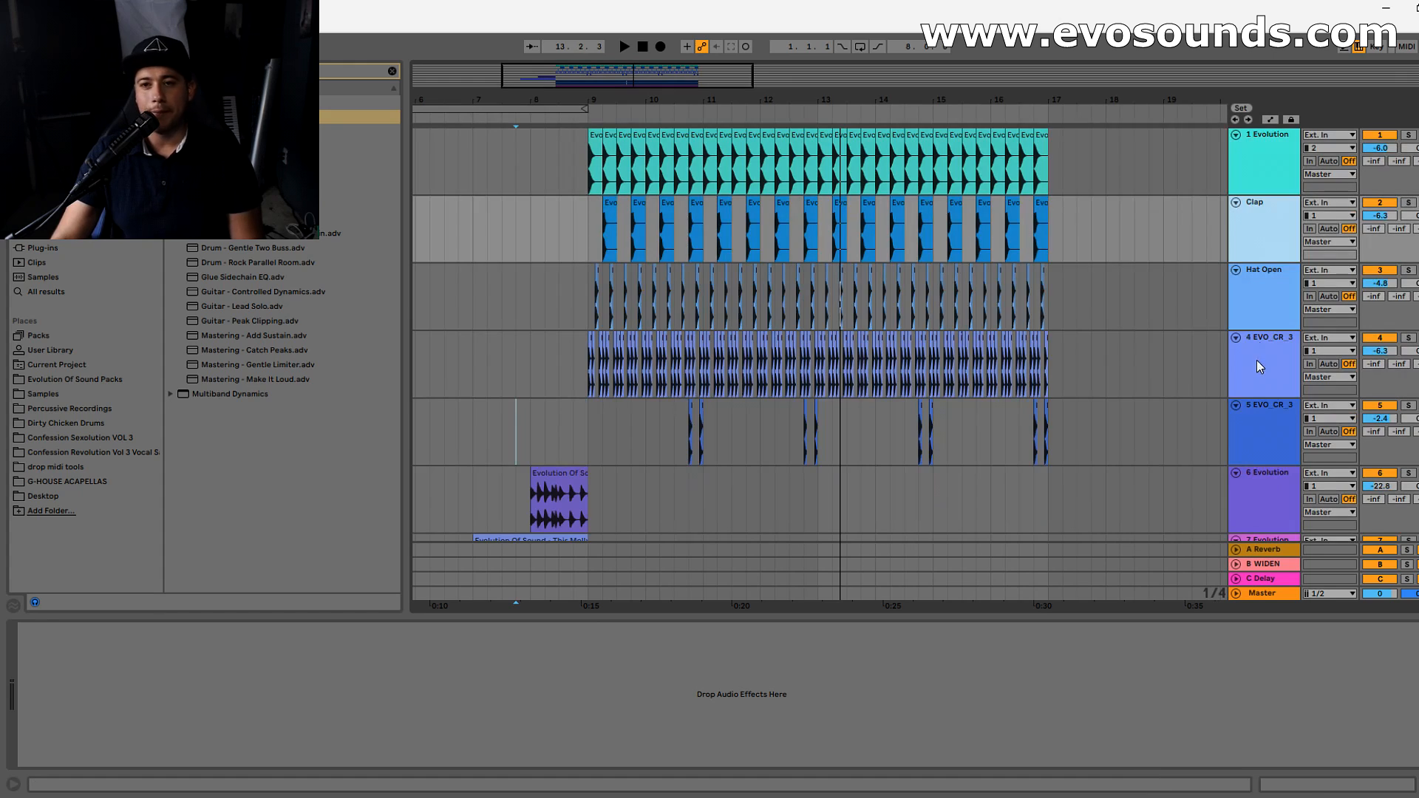
pyautogui.click(1260, 361)
pyautogui.click(1267, 421)
pyautogui.click(1276, 360)
pyautogui.click(1279, 293)
pyautogui.click(1278, 215)
pyautogui.click(1278, 173)
pyautogui.click(1285, 243)
pyautogui.click(1269, 325)
pyautogui.click(1281, 411)
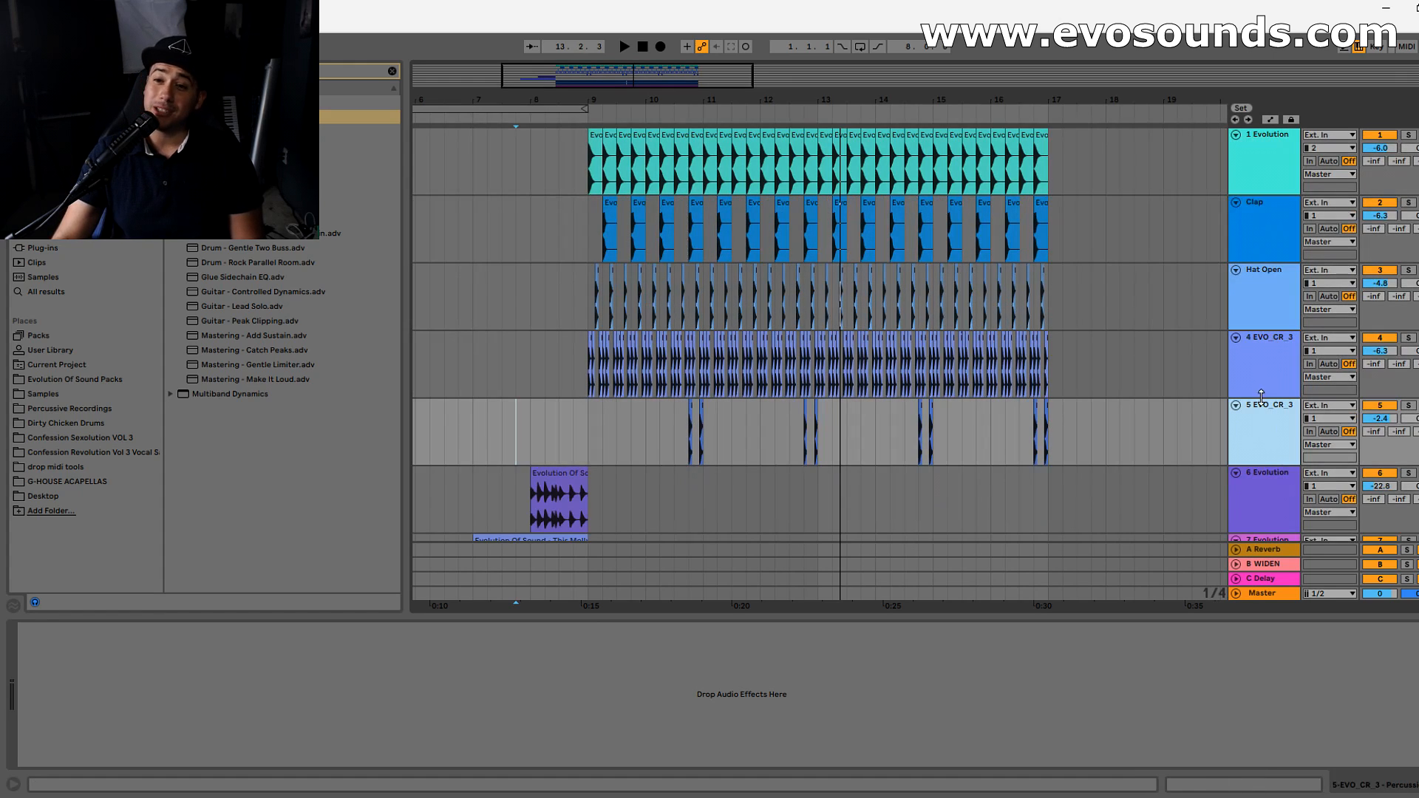
pyautogui.click(1262, 370)
pyautogui.click(1266, 314)
pyautogui.click(1264, 248)
pyautogui.click(1259, 317)
pyautogui.click(1239, 367)
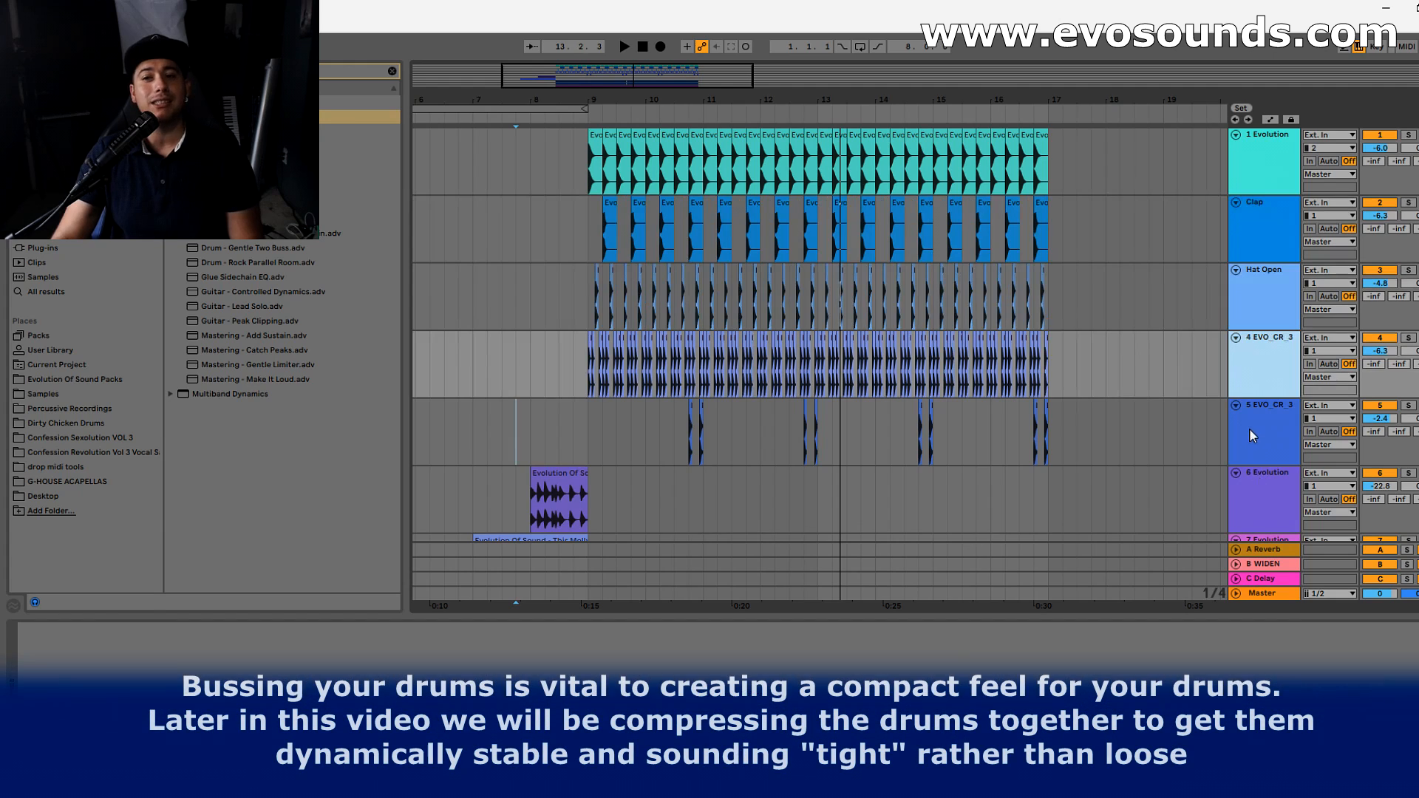
pyautogui.click(1249, 435)
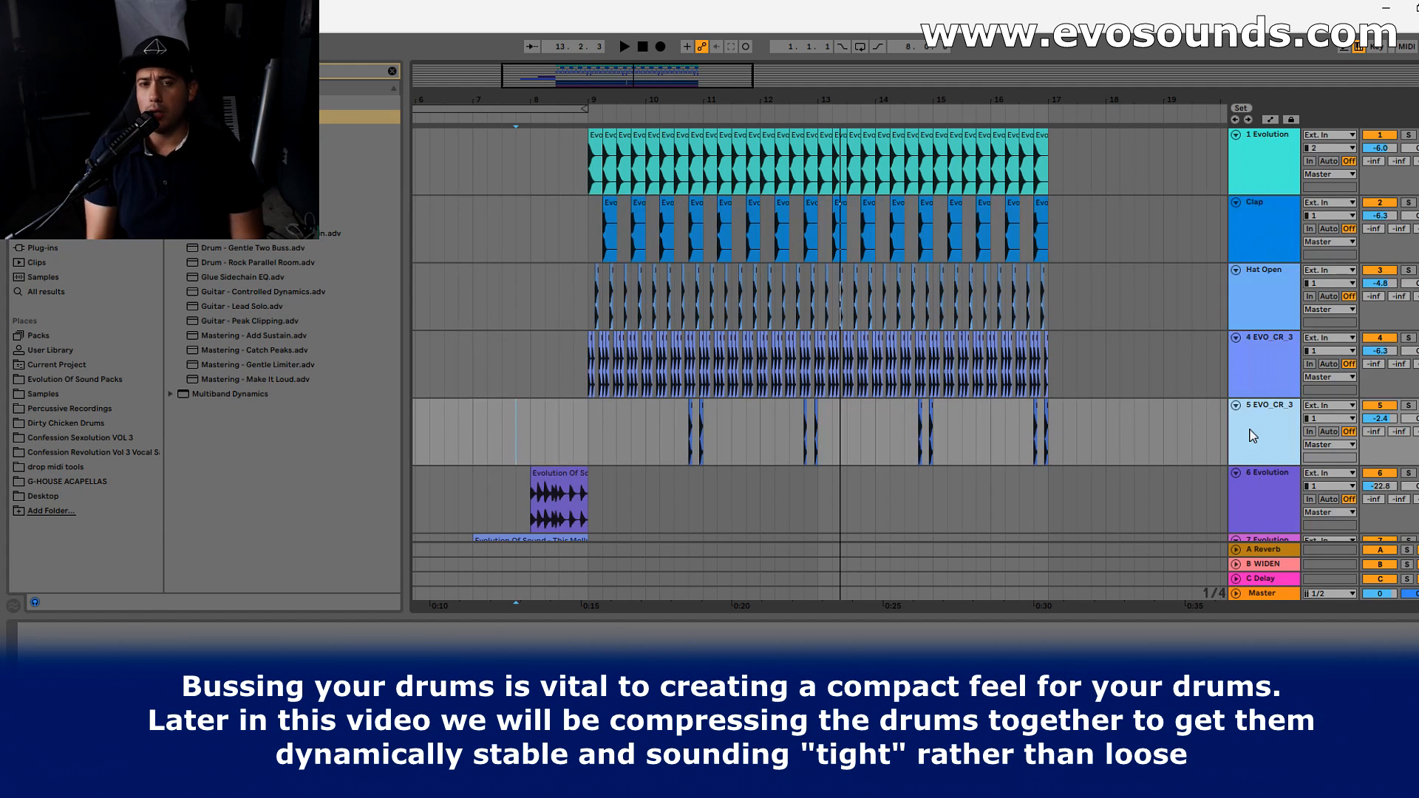
# - Group the kick, Clap, Hat Open and both EVO_CR_3 tracks into one drum bus
pyautogui.click(1271, 232)
pyautogui.click(1277, 175)
pyautogui.keyDown('ctrl'); pyautogui.click(1277, 229); pyautogui.keyUp('ctrl')
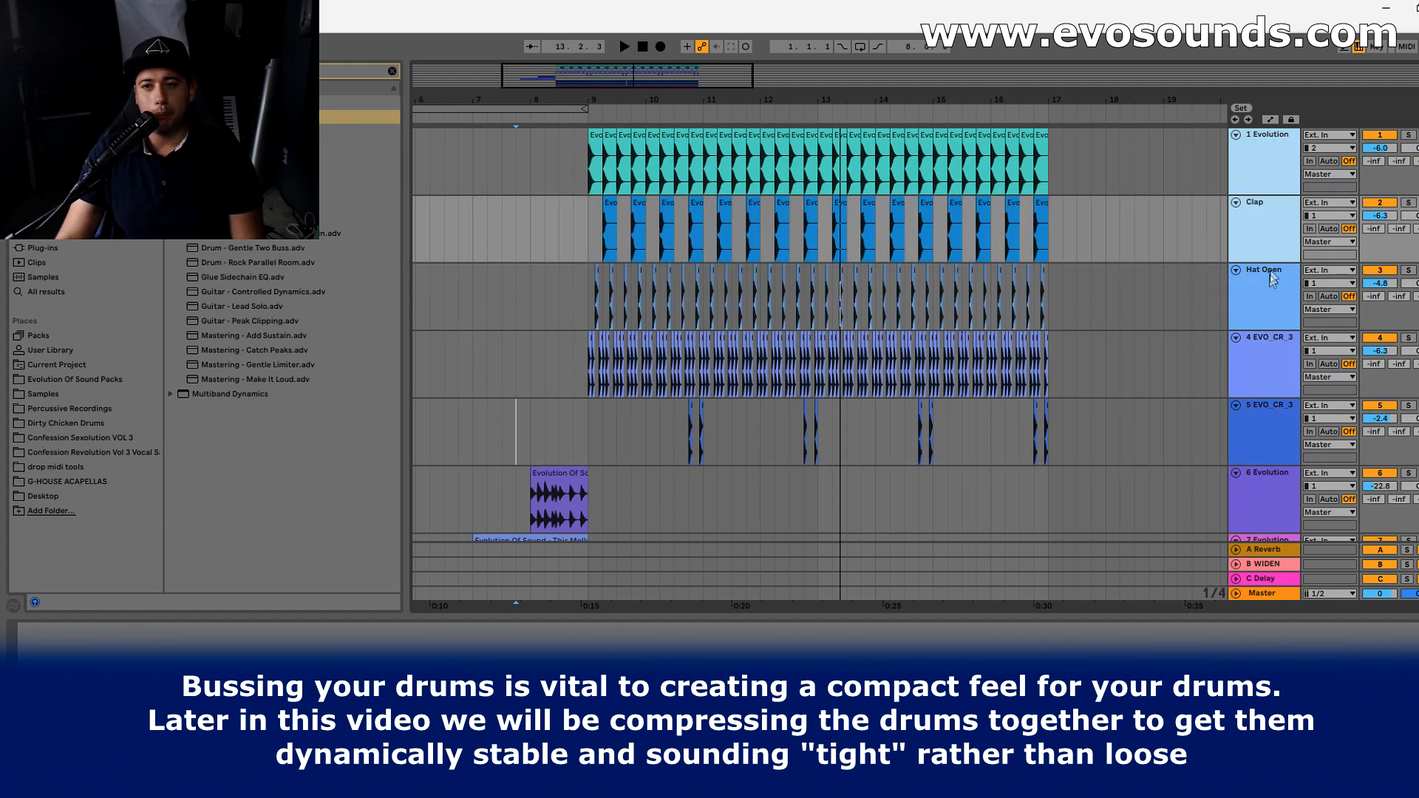
pyautogui.keyDown('ctrl'); pyautogui.click(1269, 286); pyautogui.keyUp('ctrl')
pyautogui.keyDown('ctrl'); pyautogui.click(1271, 345); pyautogui.keyUp('ctrl')
pyautogui.keyDown('ctrl'); pyautogui.click(1277, 426); pyautogui.keyUp('ctrl')
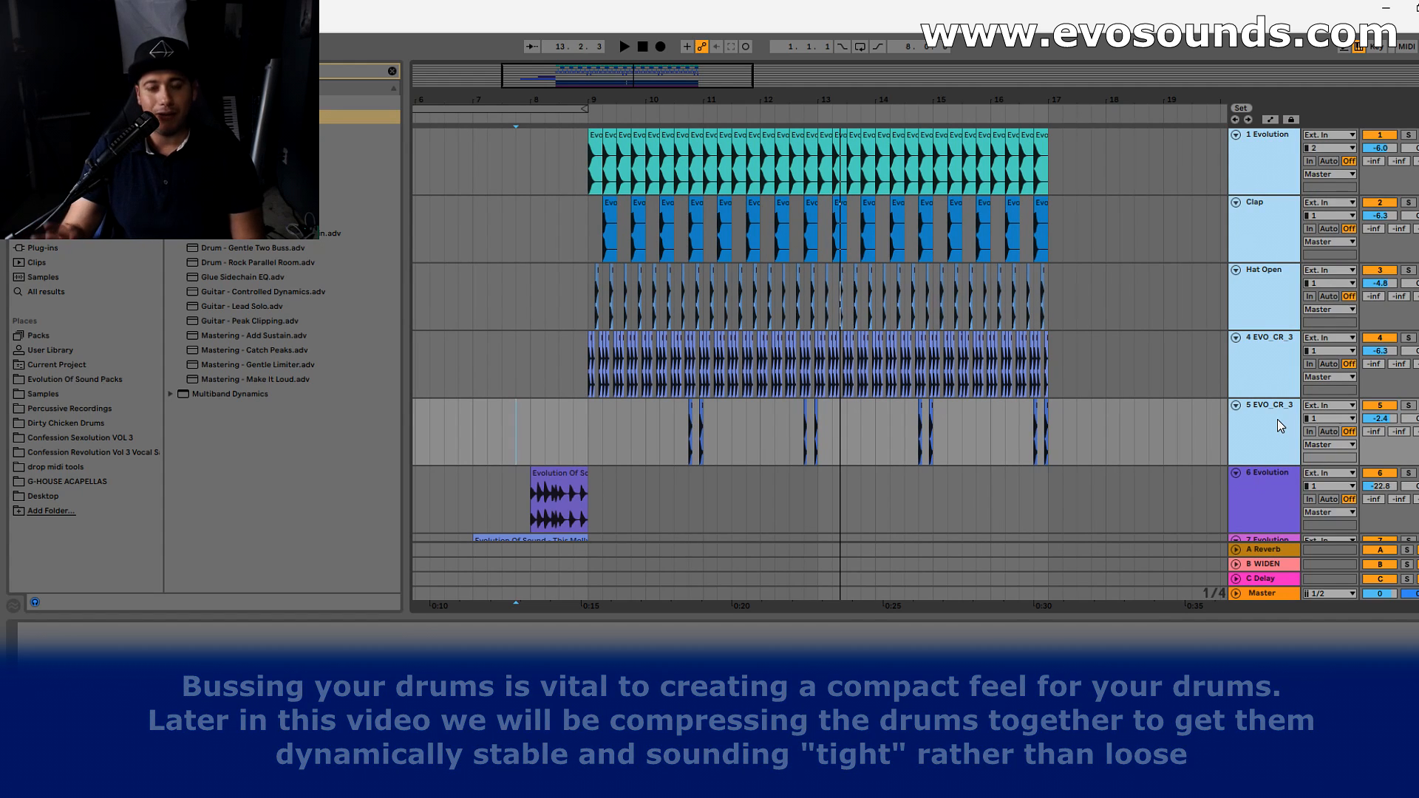
pyautogui.hotkey('ctrl', 'g')
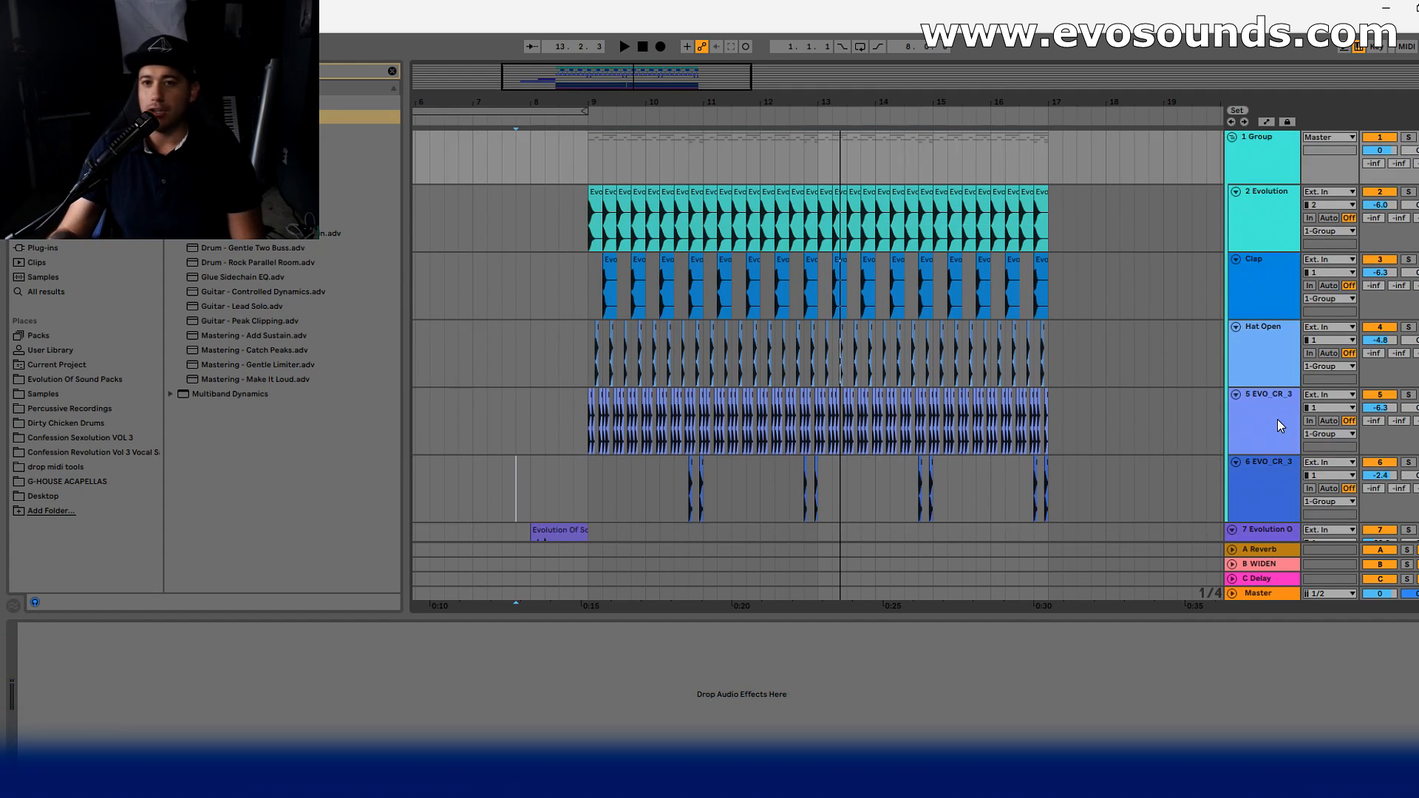
# - Play the drum group in solo from bar 9 and switch to the Session mixer
pyautogui.click(579, 242)
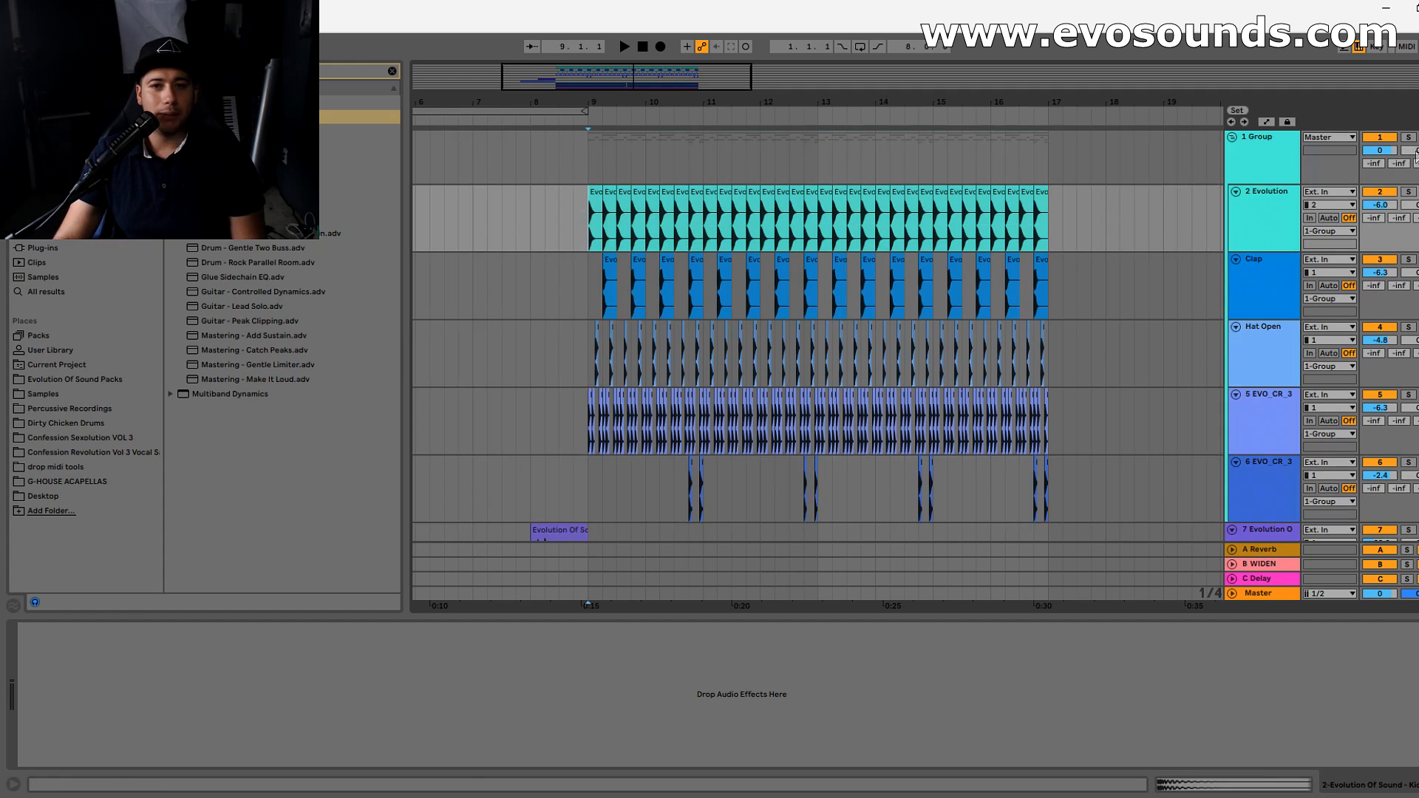
pyautogui.press('space')
pyautogui.press('Tab')
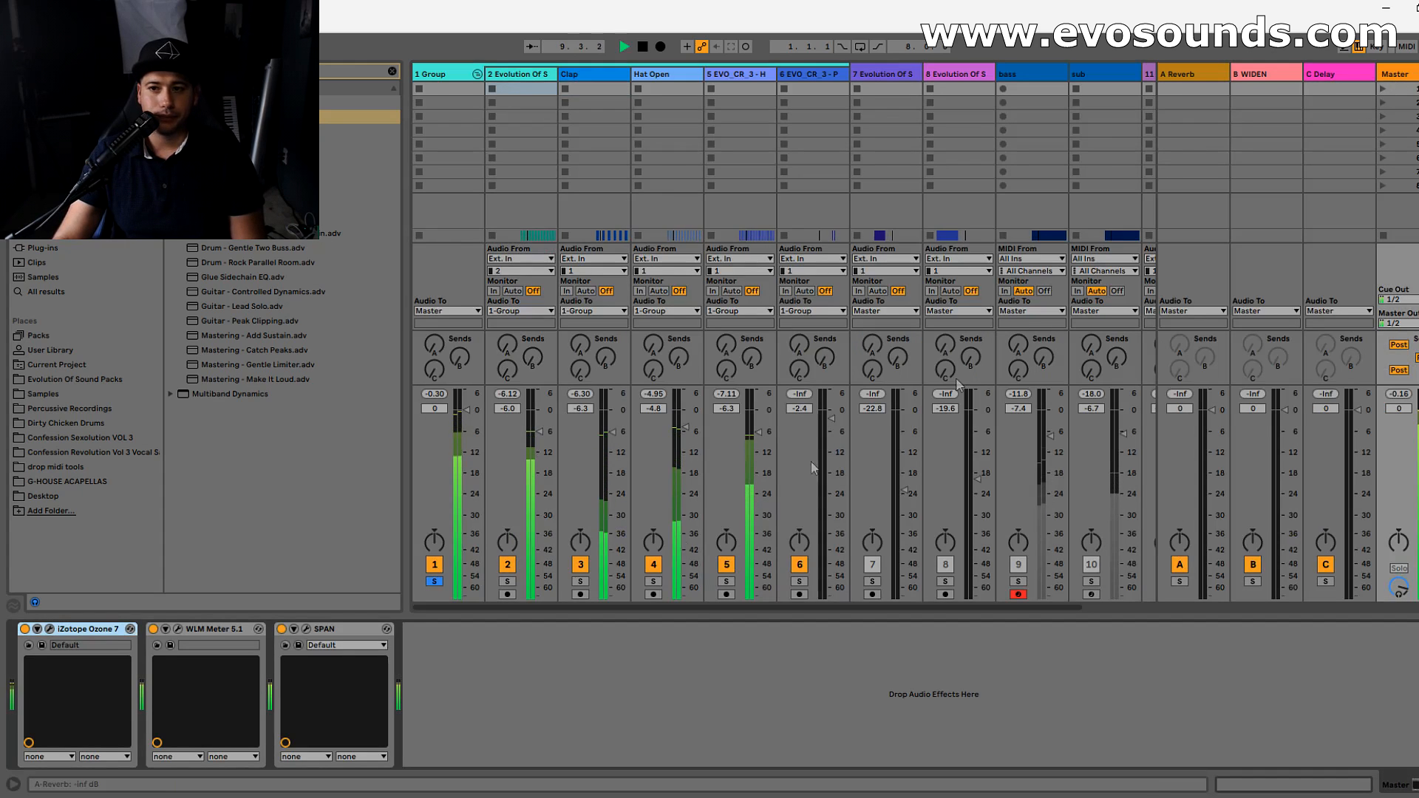
# - Open the SPAN analyzer on the Master track and place its window over the mixer
pyautogui.click(298, 645)
pyautogui.moveTo(823, 362); pyautogui.dragTo(1330, 256)
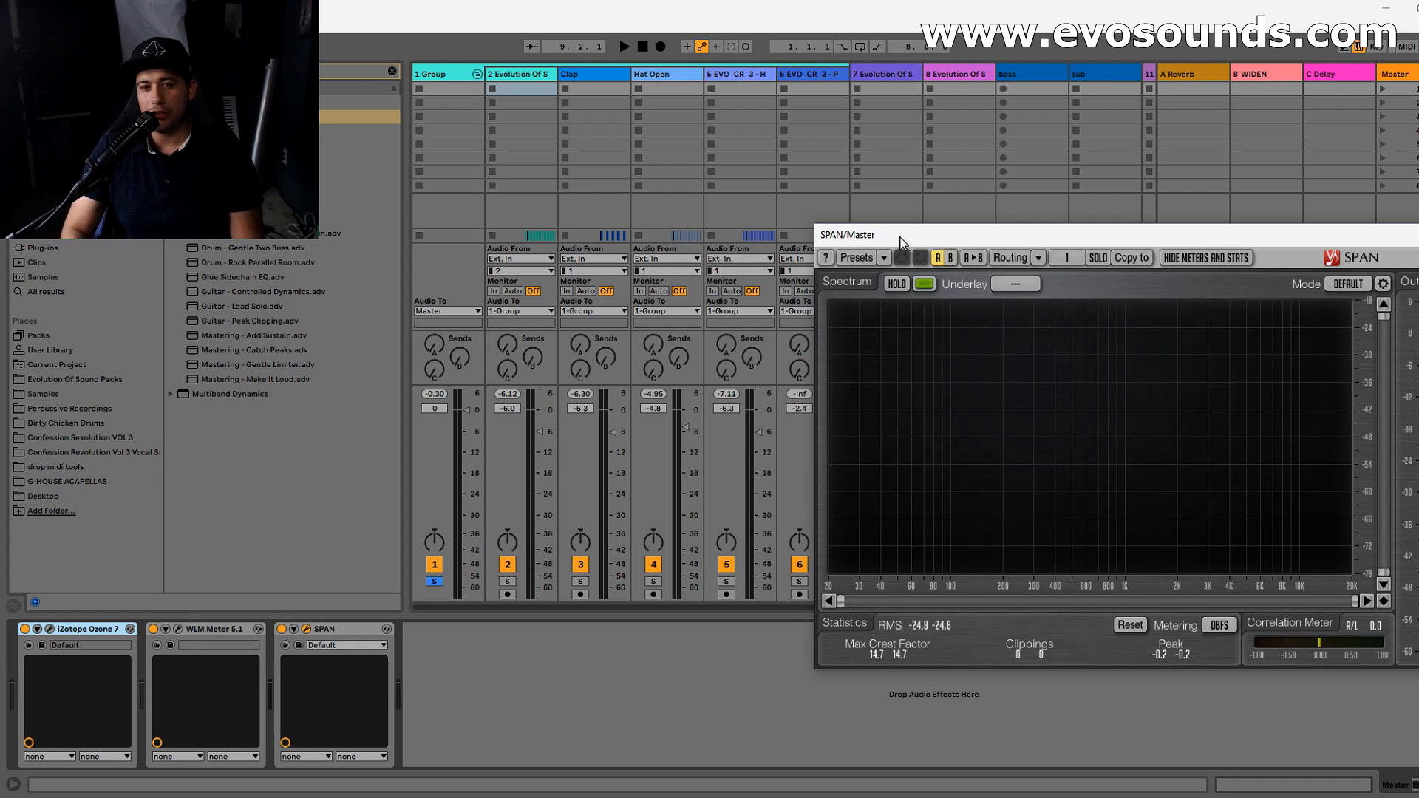
pyautogui.moveTo(900, 243); pyautogui.dragTo(639, 251)
pyautogui.click(742, 77)
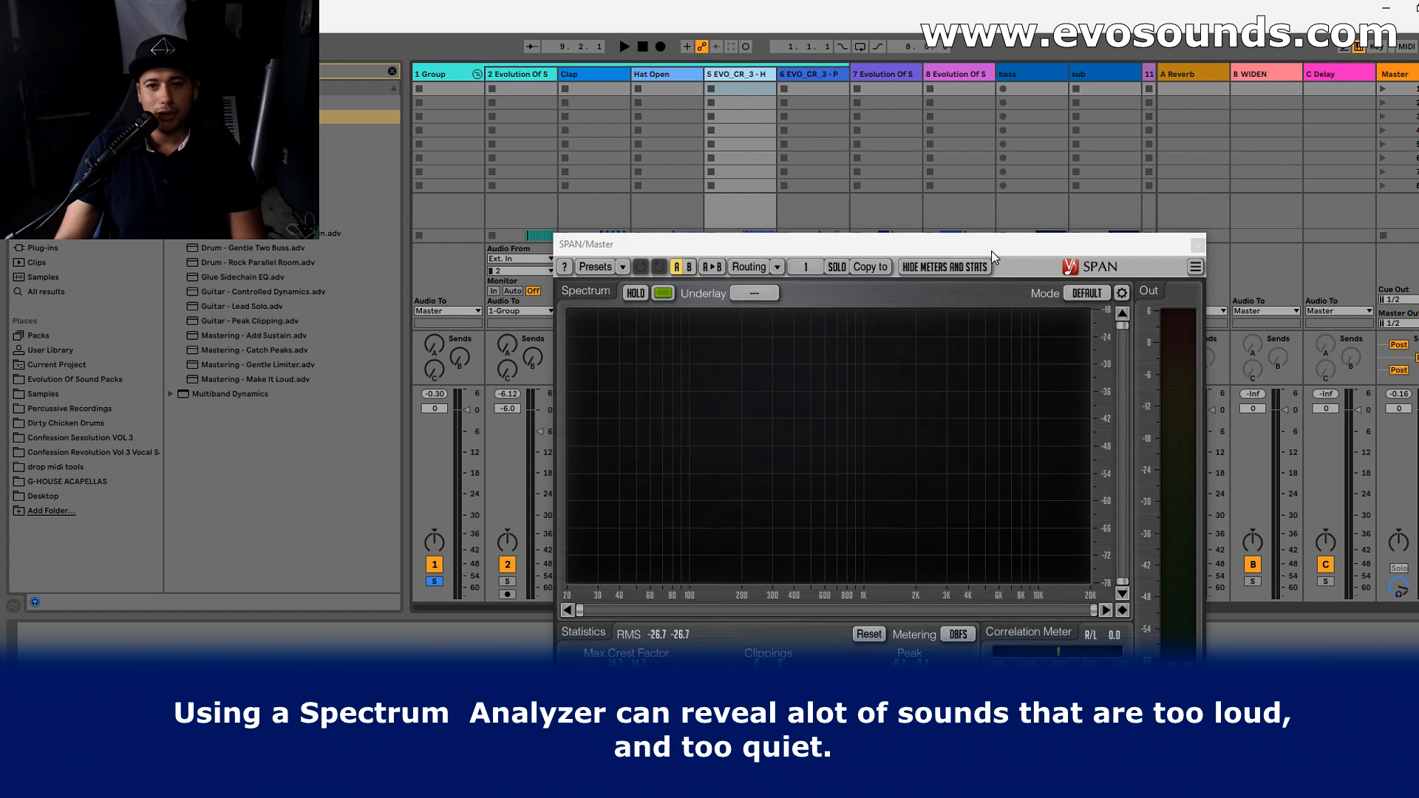
pyautogui.moveTo(991, 250); pyautogui.dragTo(947, 303)
# - Play the drums and examine their high frequencies in SPAN with Hold temporarily enabled
pyautogui.press('space')
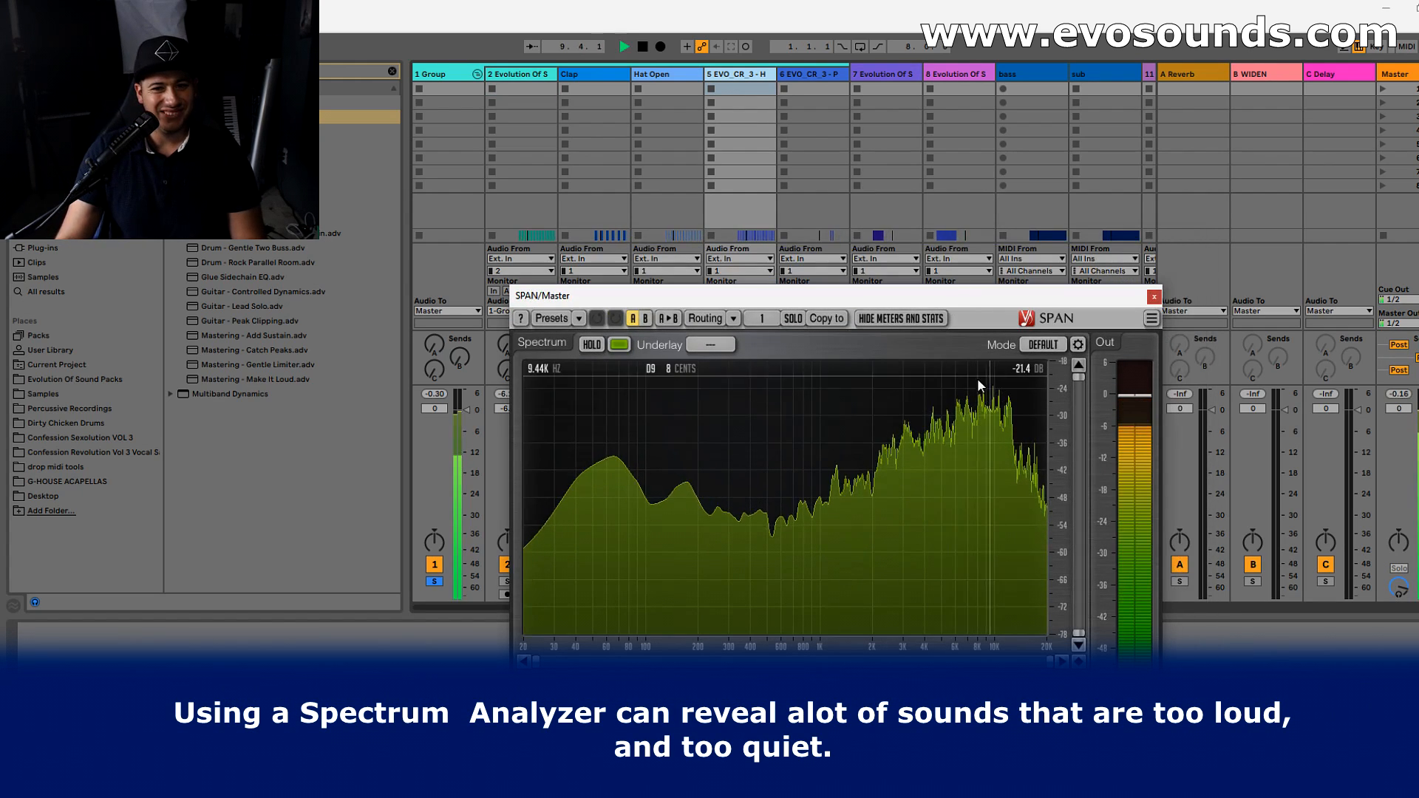
pyautogui.click(592, 344)
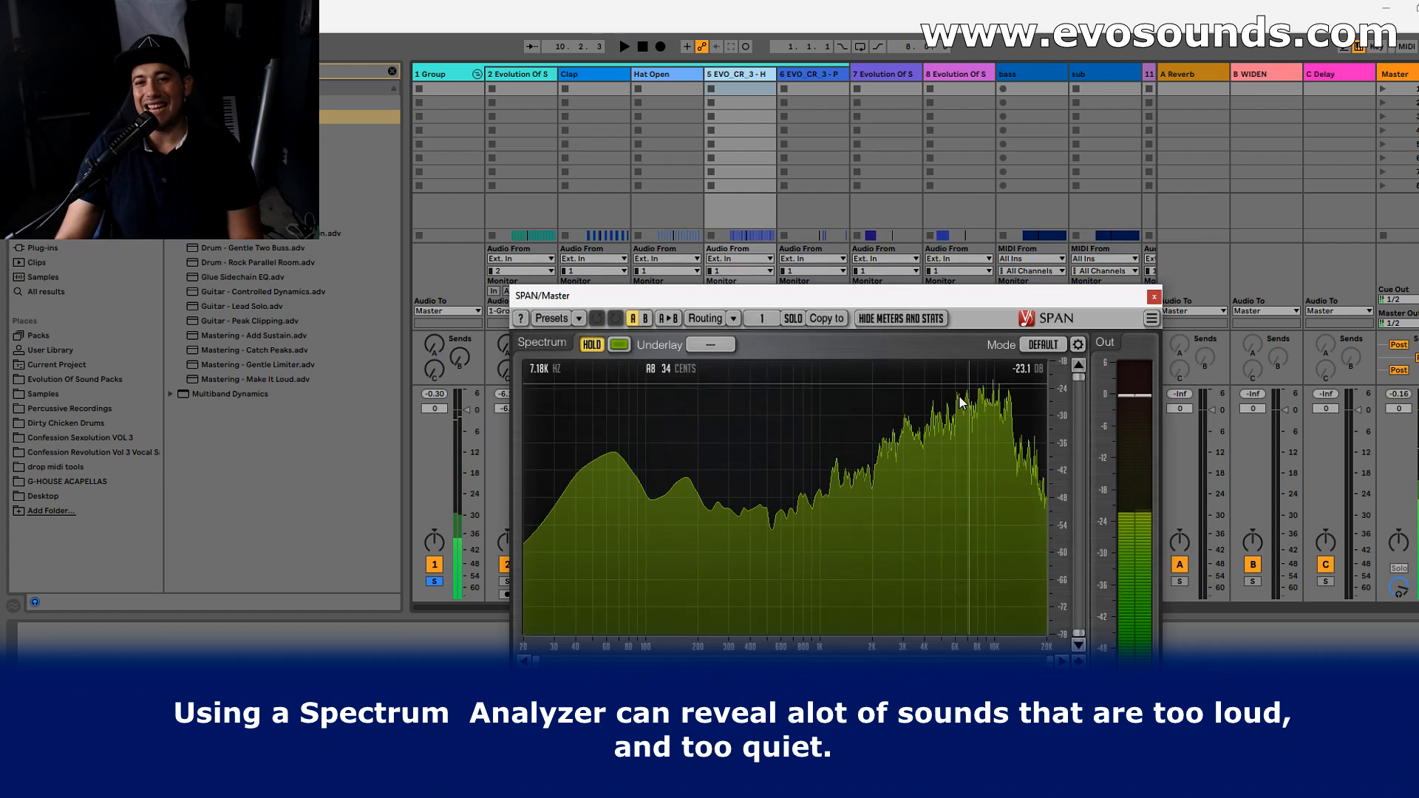
pyautogui.moveTo(871, 297); pyautogui.dragTo(1090, 220)
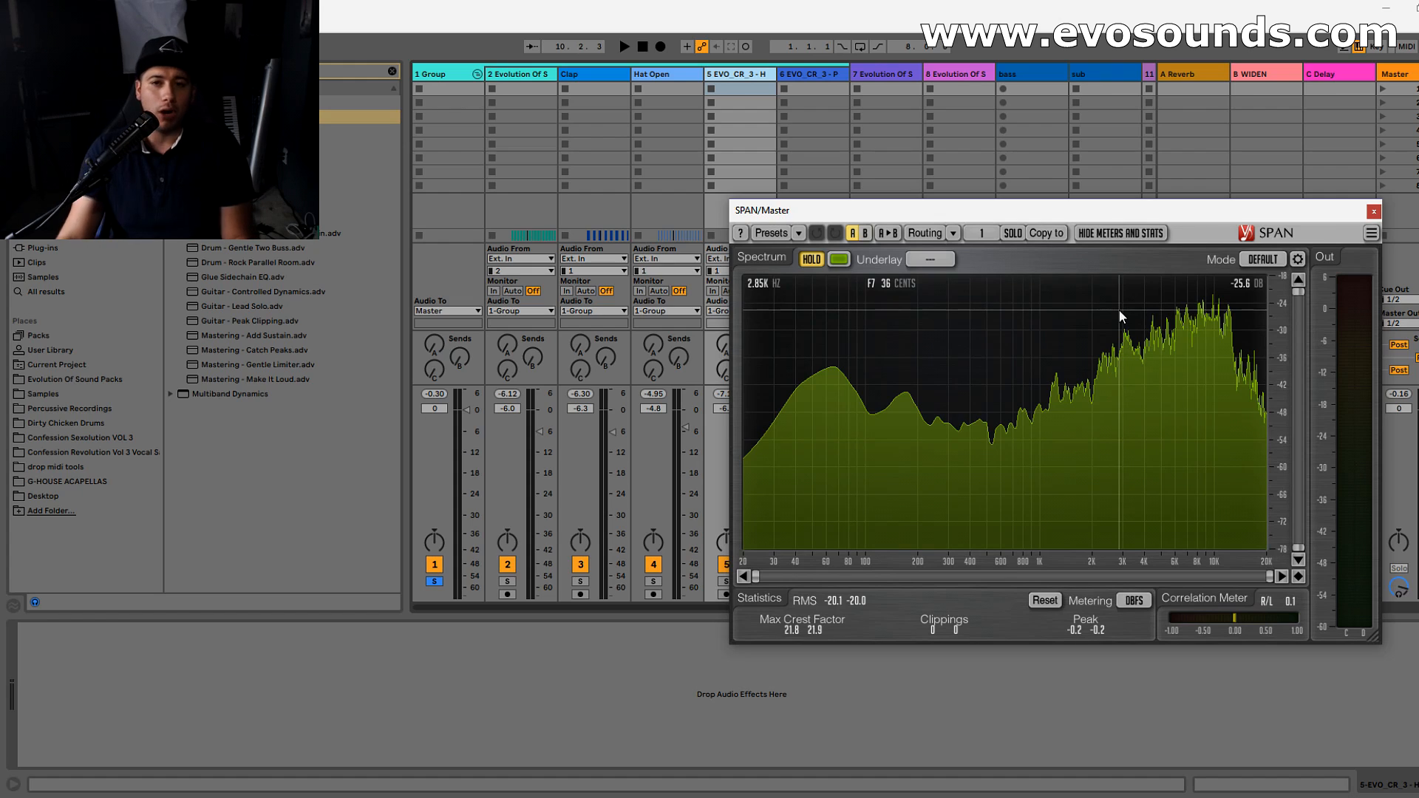
pyautogui.moveTo(1065, 218); pyautogui.dragTo(1307, 198)
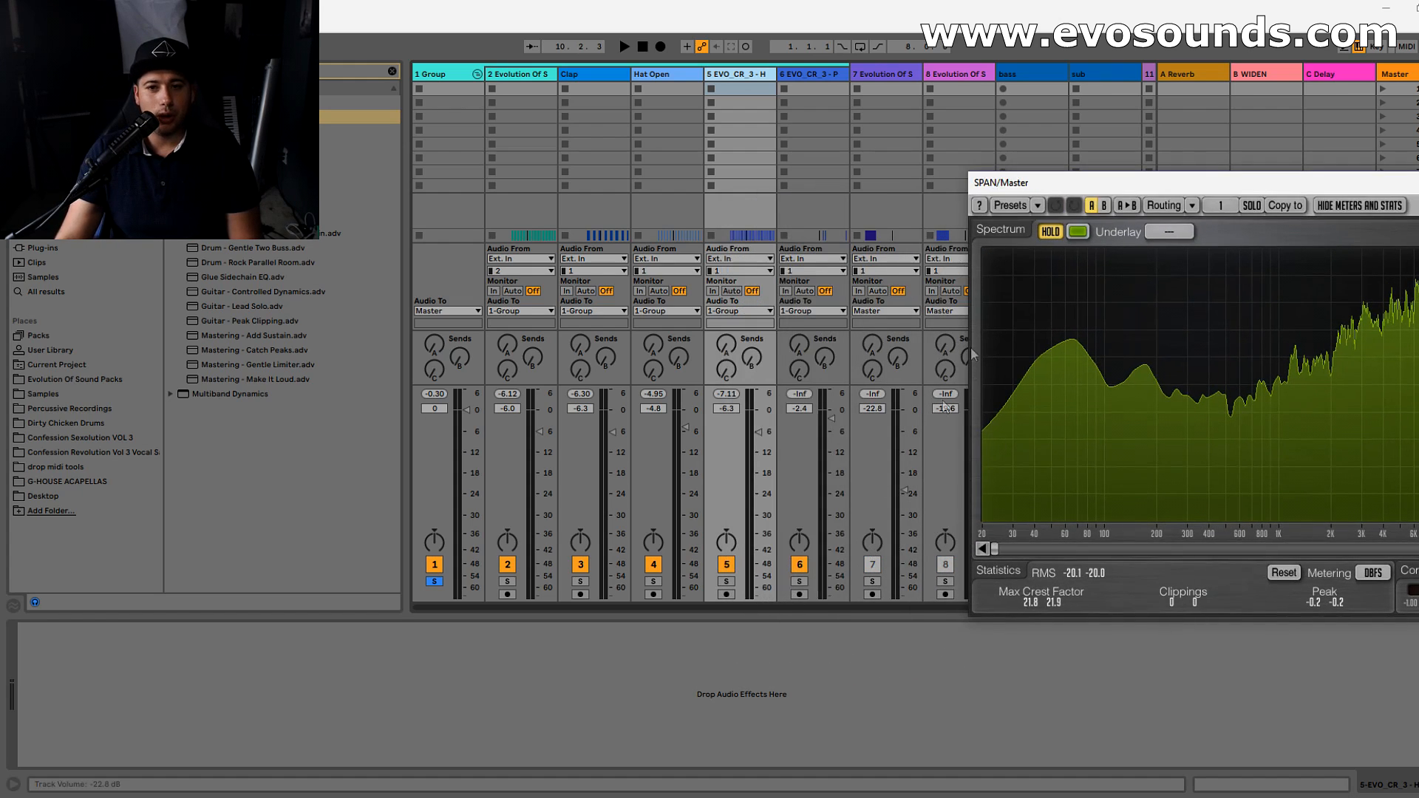
pyautogui.click(1049, 232)
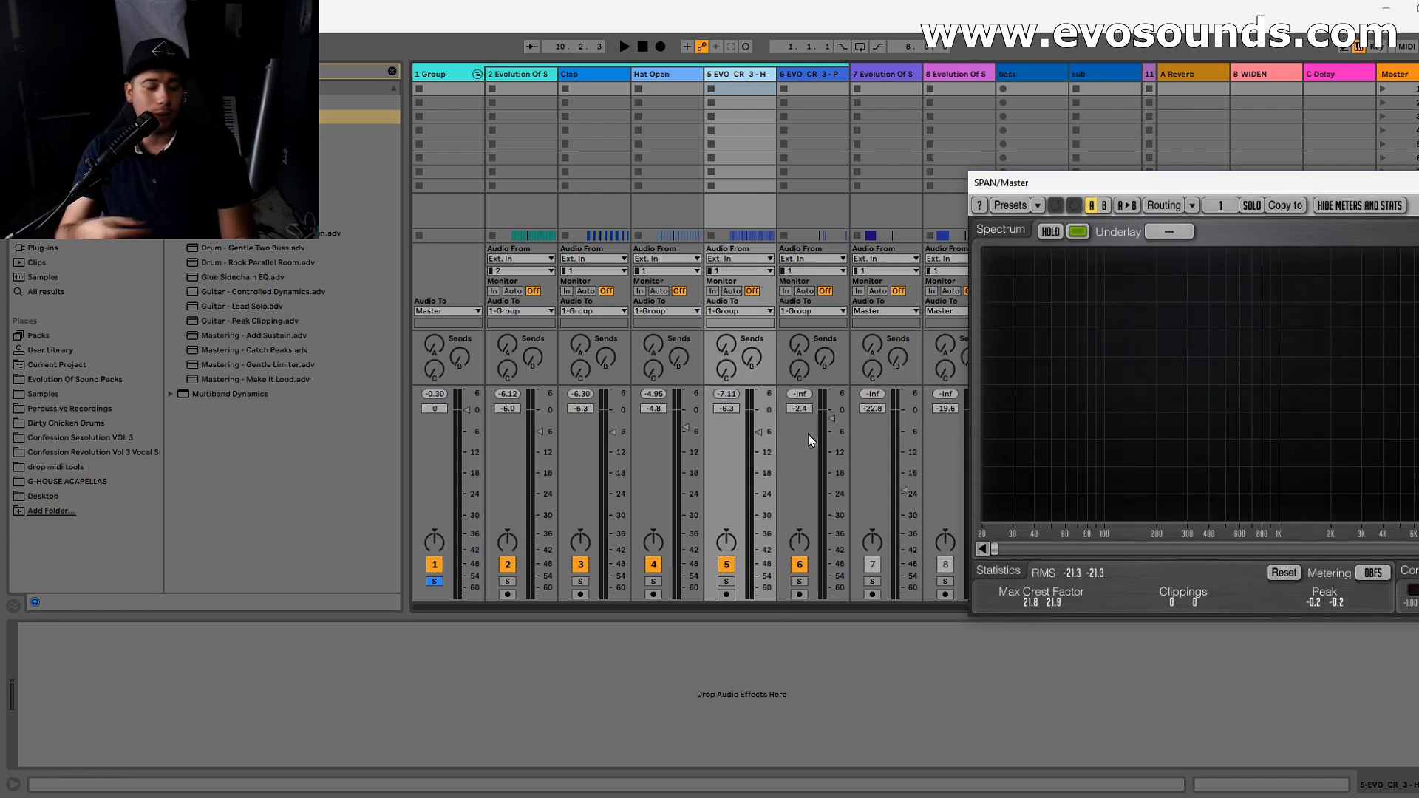
# - During playback, lower Hat Open to -18.2 dB, the track 5 hat to -25.6 dB, the track 6 percussion to -10.5 dB and Clap to -inf
pyautogui.moveTo(809, 433); pyautogui.dragTo(808, 462)
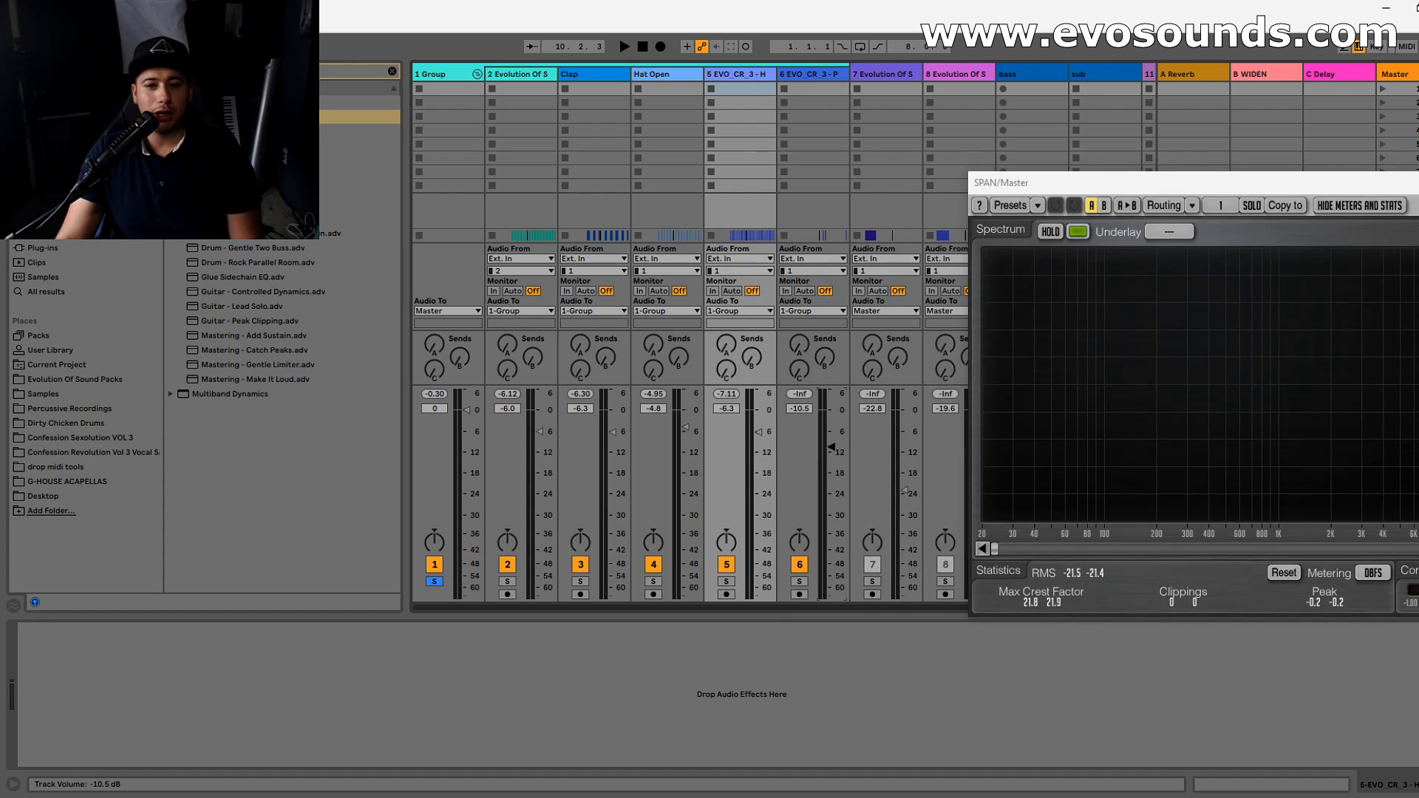
pyautogui.press('space')
pyautogui.moveTo(686, 428); pyautogui.dragTo(686, 459)
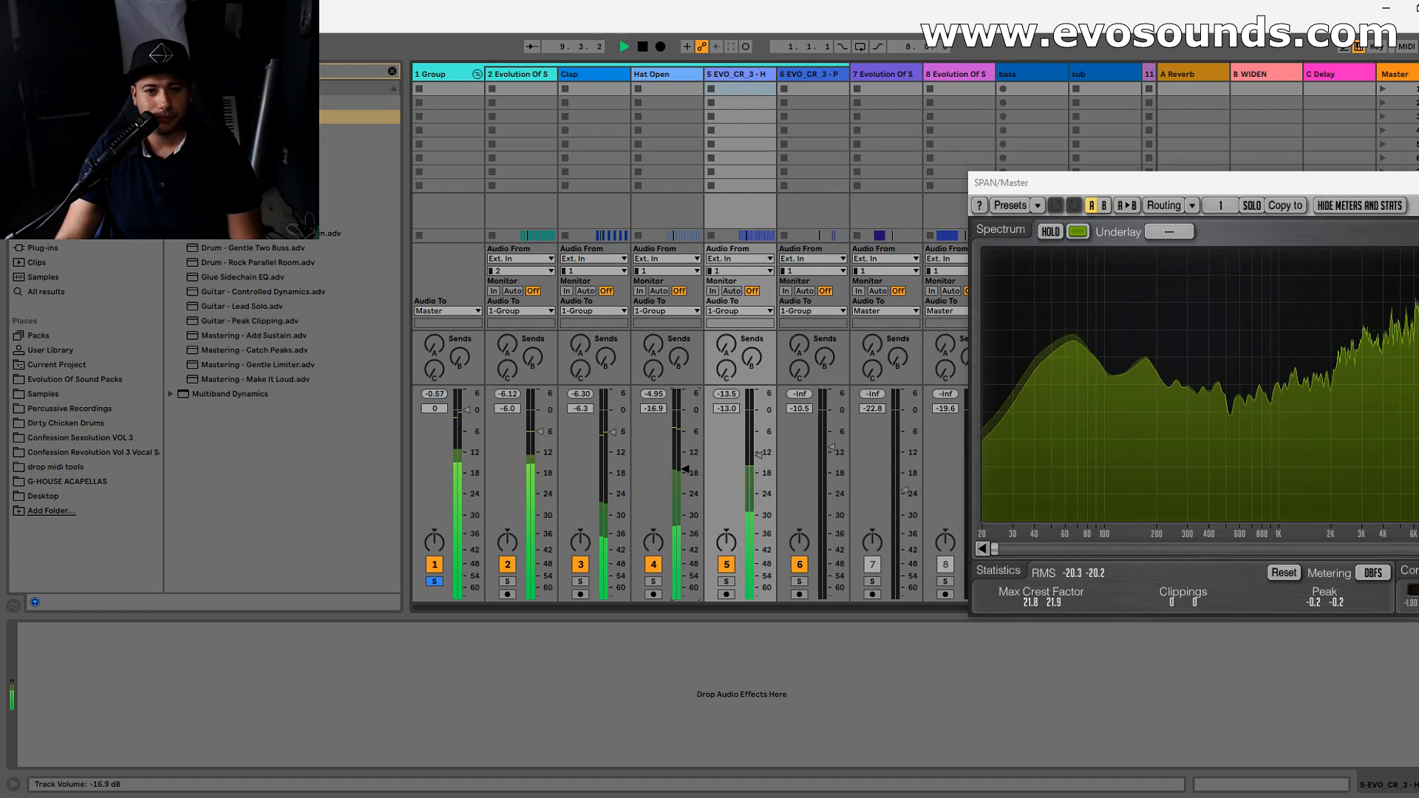
pyautogui.moveTo(1281, 184); pyautogui.dragTo(1131, 165)
pyautogui.moveTo(758, 456); pyautogui.dragTo(758, 485)
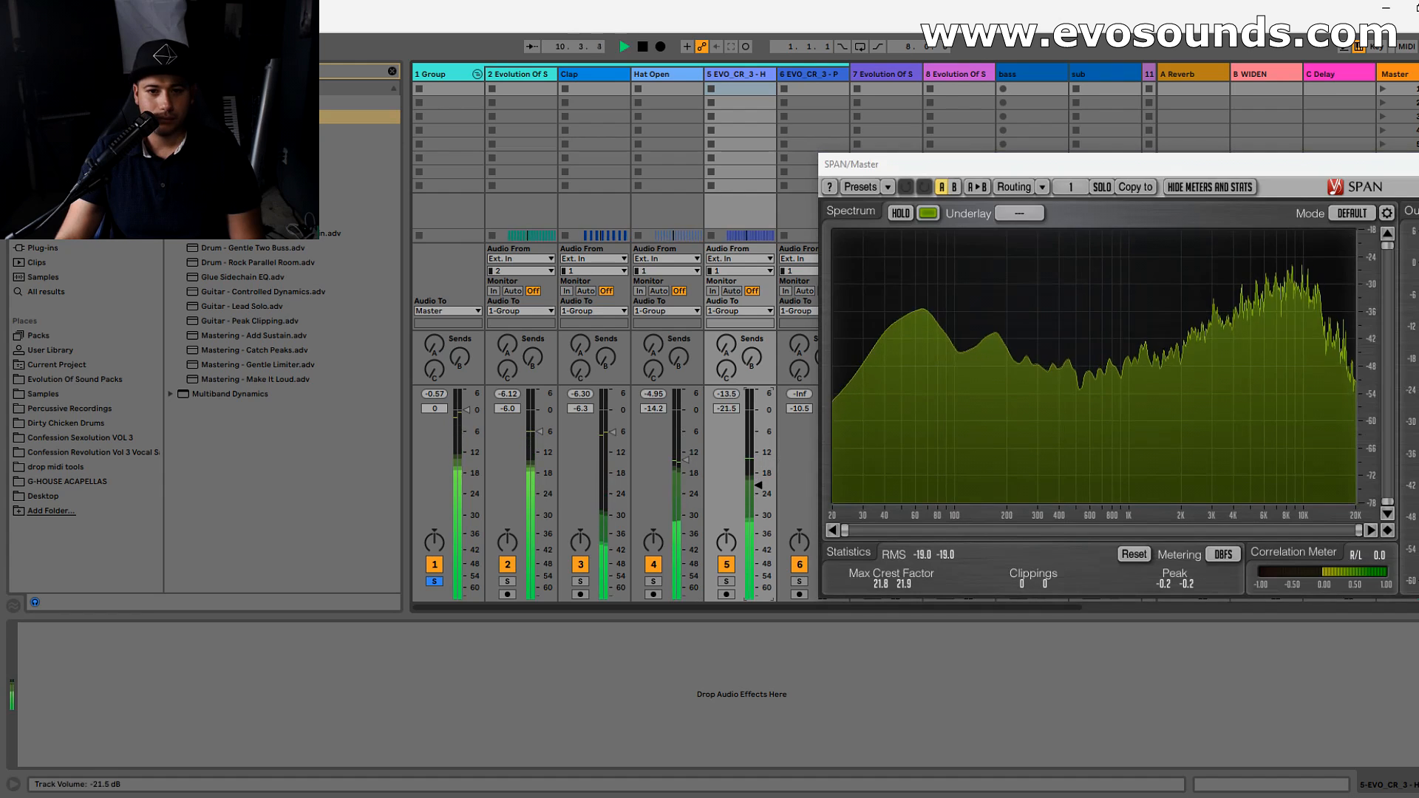
pyautogui.moveTo(686, 460); pyautogui.dragTo(686, 597)
pyautogui.moveTo(758, 485)
pyautogui.mouseDown()
pyautogui.moveTo(758, 473)
pyautogui.moveTo(758, 499)
pyautogui.mouseUp()
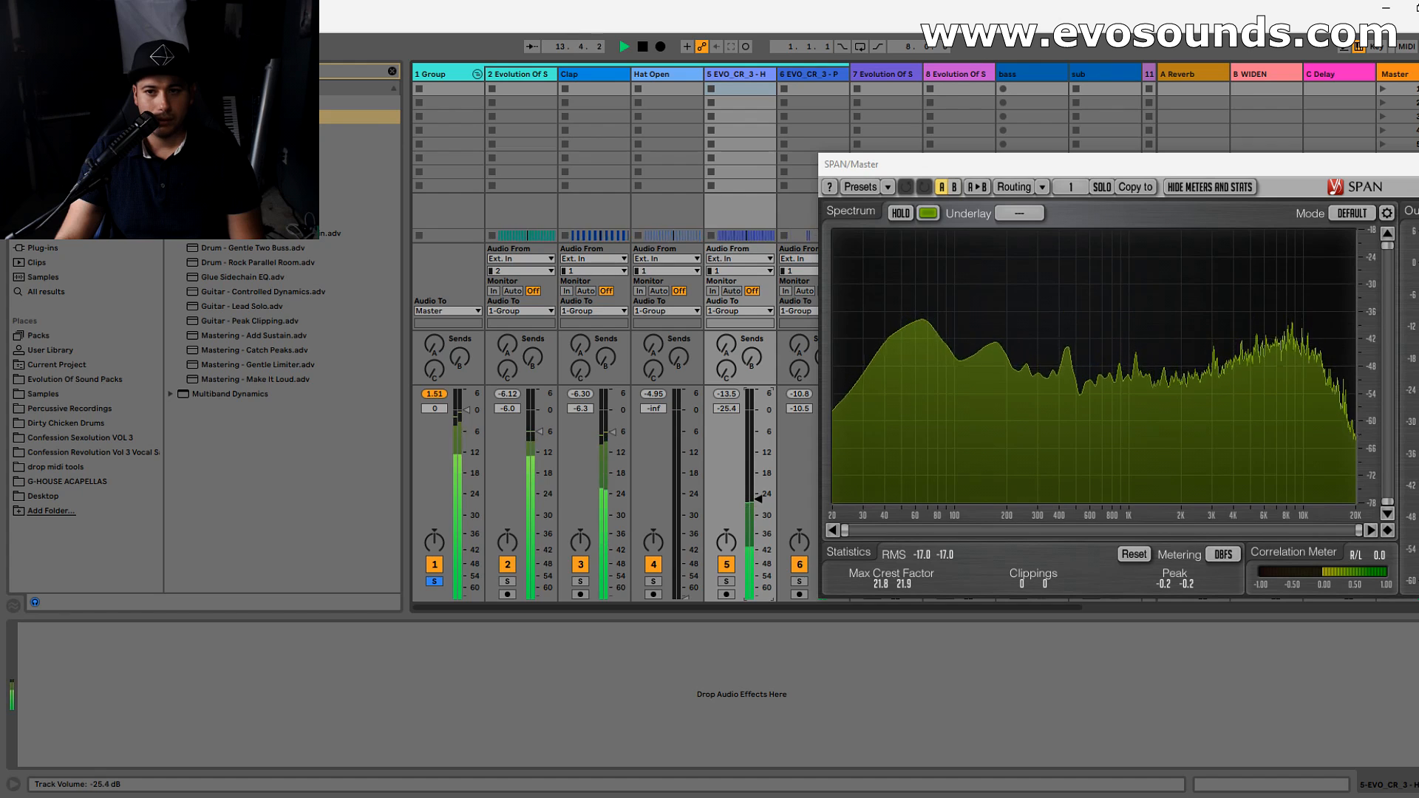
pyautogui.moveTo(681, 589); pyautogui.dragTo(686, 470)
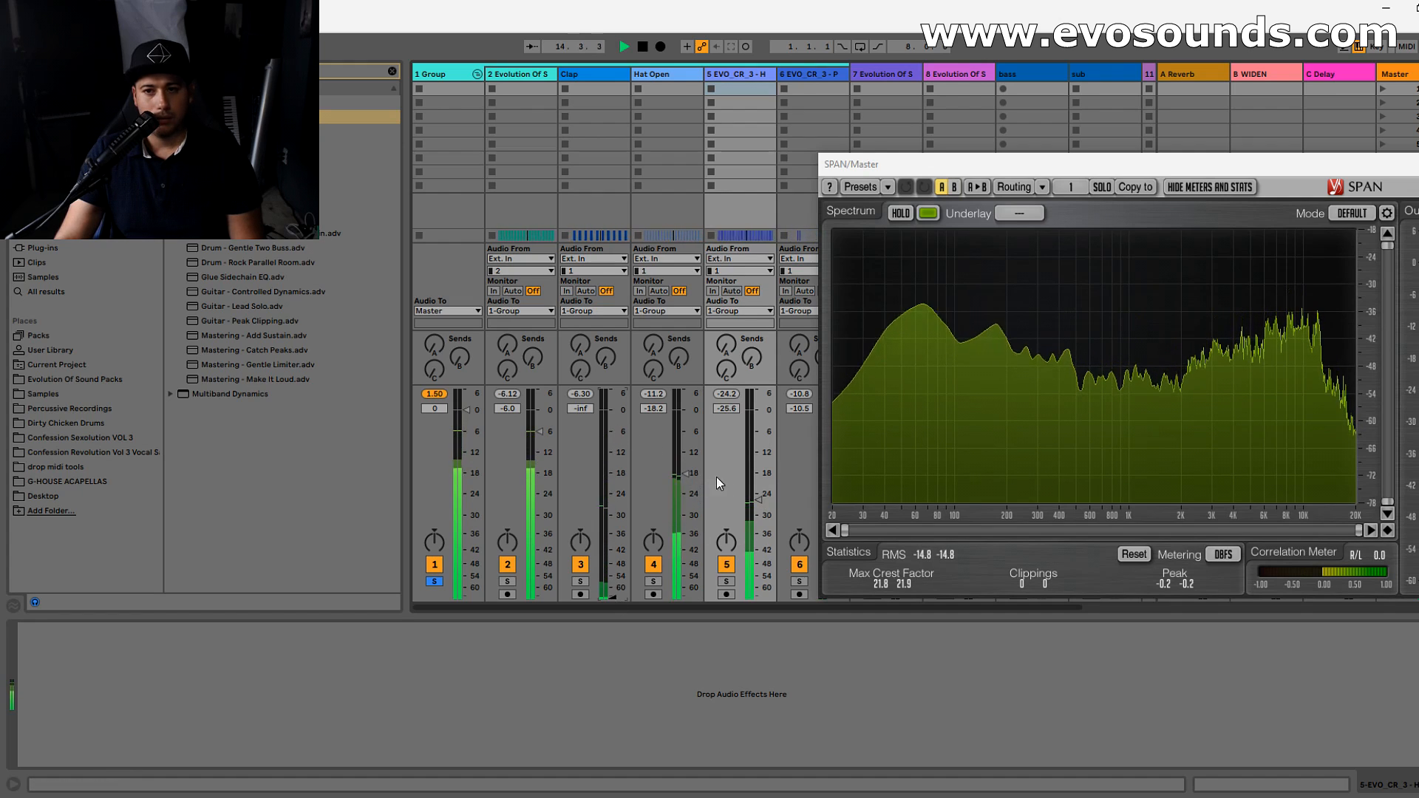
pyautogui.moveTo(886, 164); pyautogui.dragTo(1132, 178)
pyautogui.press('space')
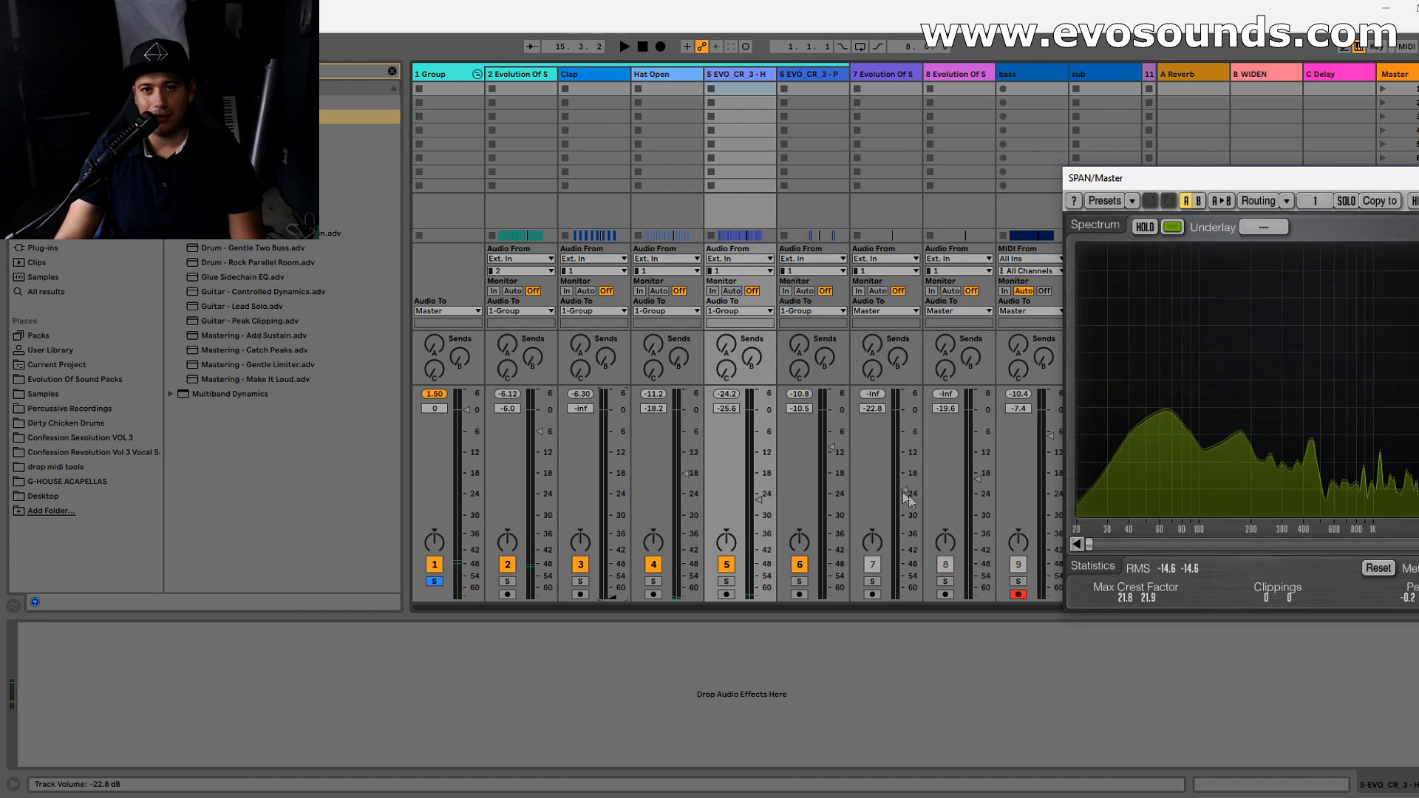
# - During playback, lower track 7 to -29.2 dB and set the track 6 percussion volume to -16.2 dB
pyautogui.moveTo(884, 75); pyautogui.dragTo(798, 85)
pyautogui.press('space')
pyautogui.moveTo(830, 508); pyautogui.dragTo(831, 512)
pyautogui.moveTo(905, 446); pyautogui.dragTo(904, 493)
pyautogui.moveTo(811, 79); pyautogui.dragTo(891, 85)
pyautogui.moveTo(833, 493); pyautogui.dragTo(830, 490)
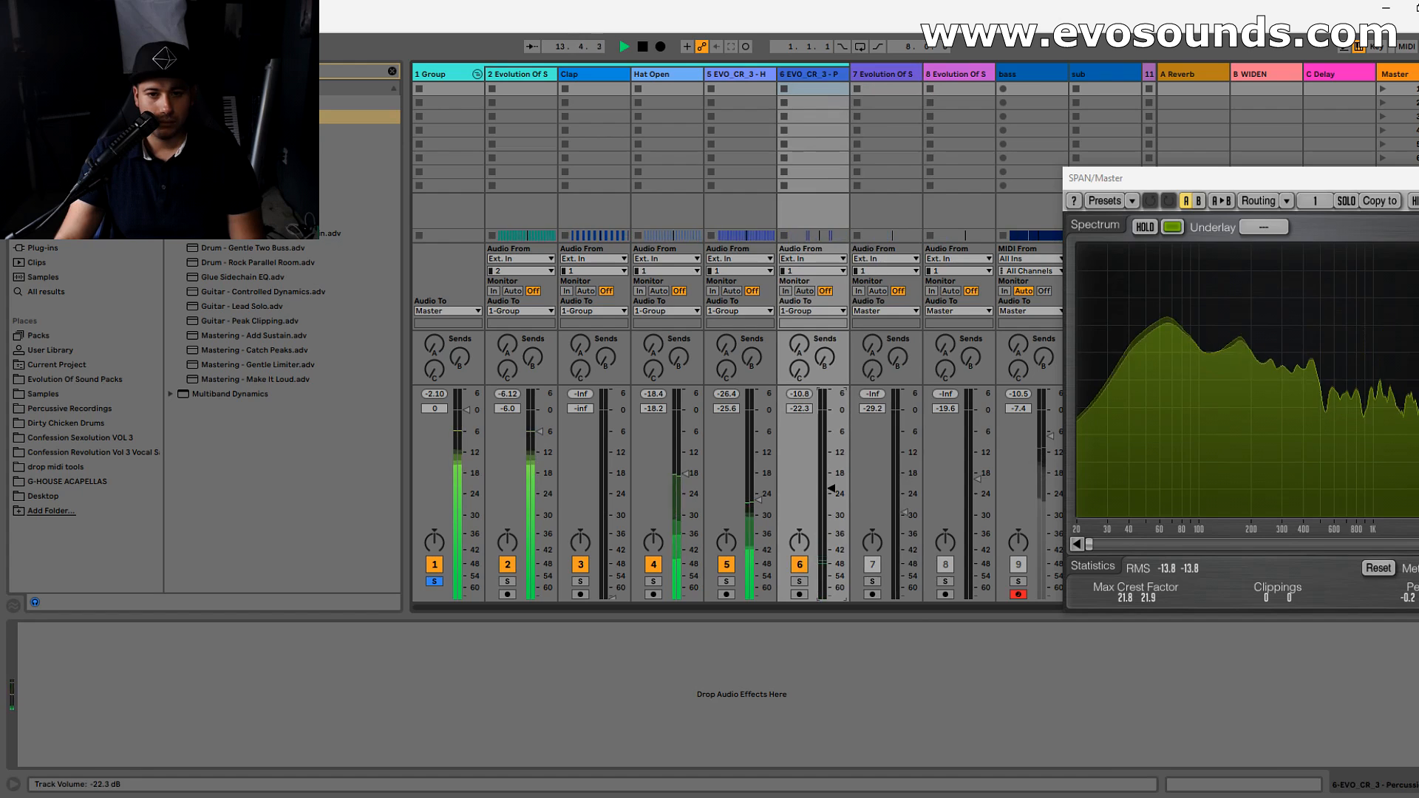
pyautogui.moveTo(831, 483); pyautogui.dragTo(831, 467)
# - Replay the drum group to check the balance of the hats and percussion without the clap
pyautogui.press('space')
pyautogui.press('space')
pyautogui.press('Tab')
pyautogui.press('Tab')
pyautogui.press('space')
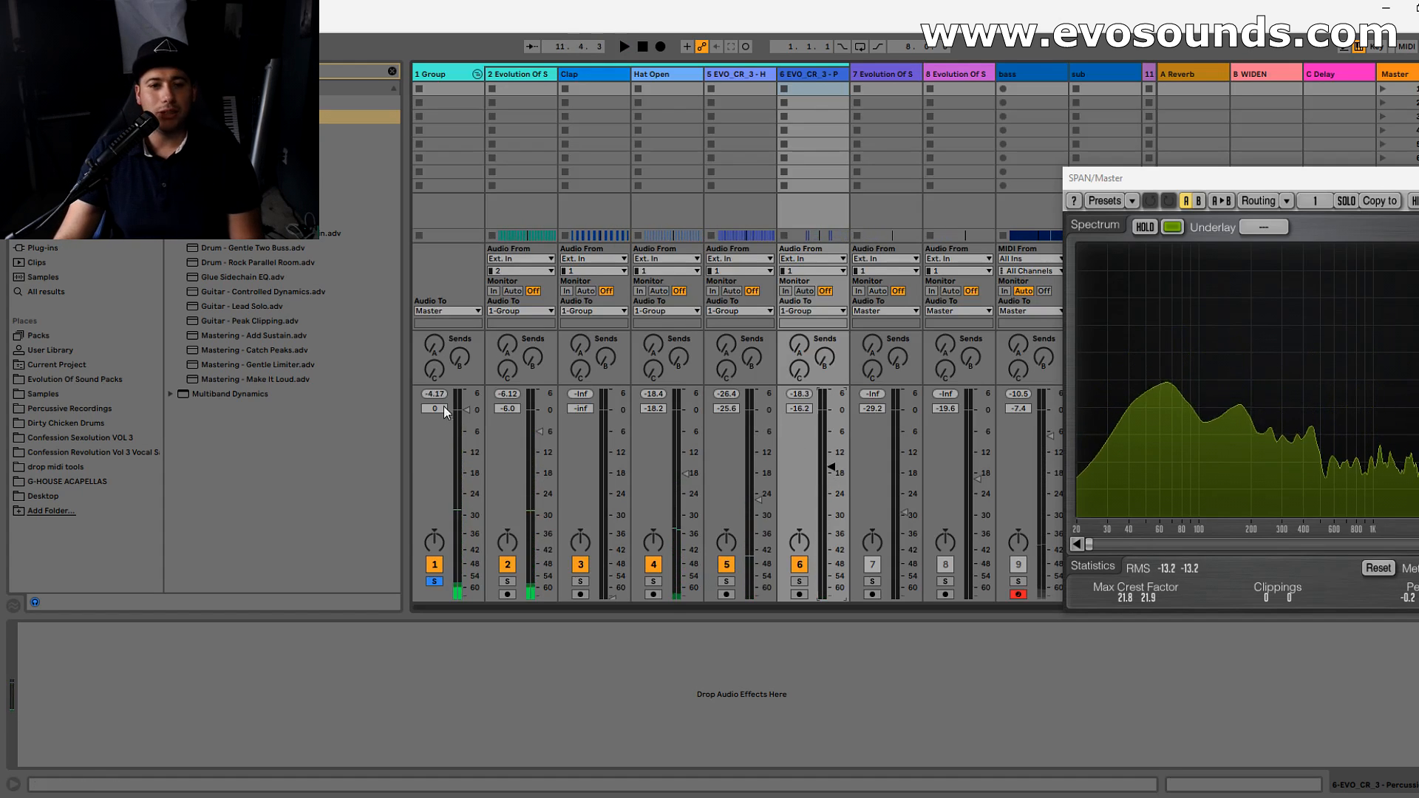
# - Bring the Clap back into the mix and set its volume to -10.7 dB while watching the spectrum in SPAN
pyautogui.moveTo(600, 563); pyautogui.dragTo(601, 426)
pyautogui.moveTo(1150, 185); pyautogui.dragTo(853, 193)
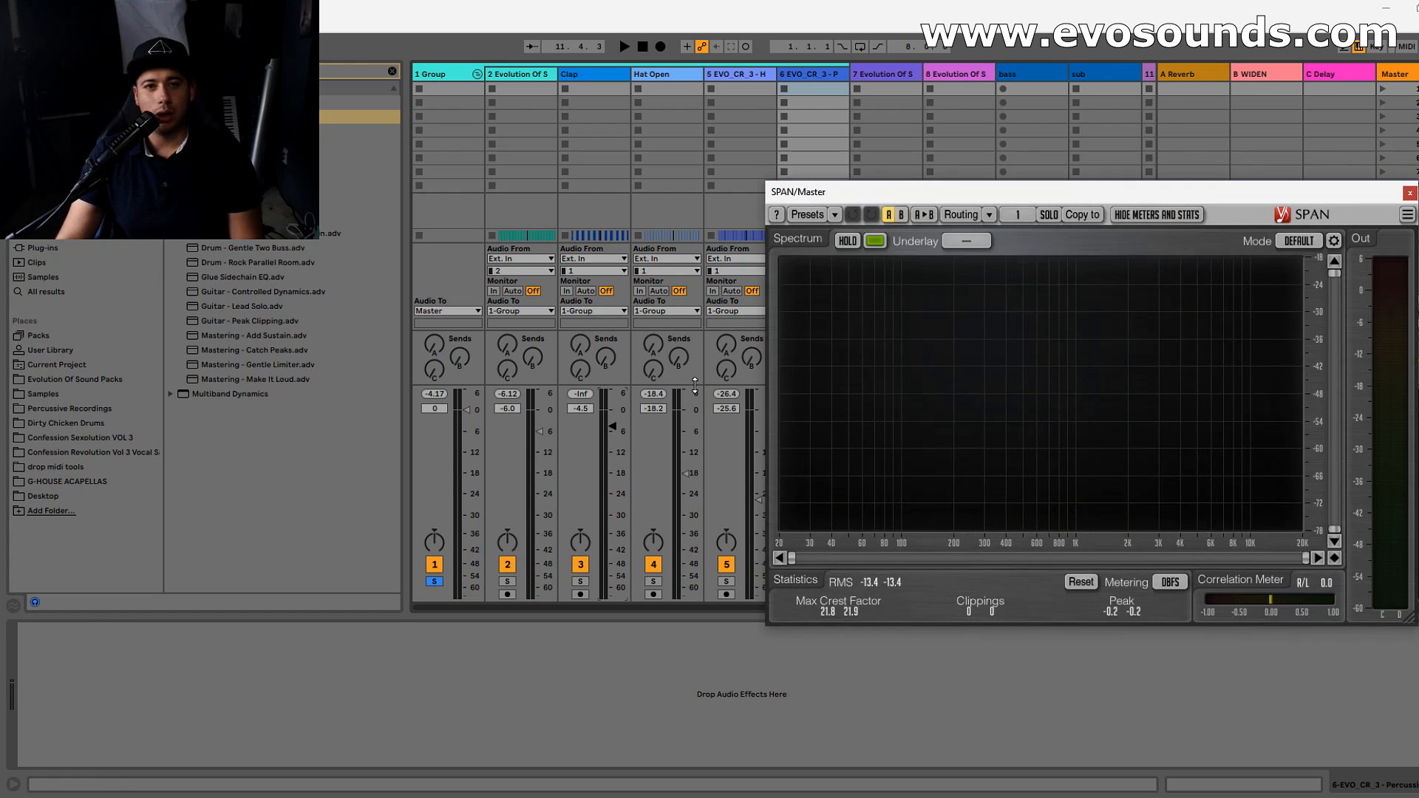
pyautogui.moveTo(612, 427); pyautogui.dragTo(612, 436)
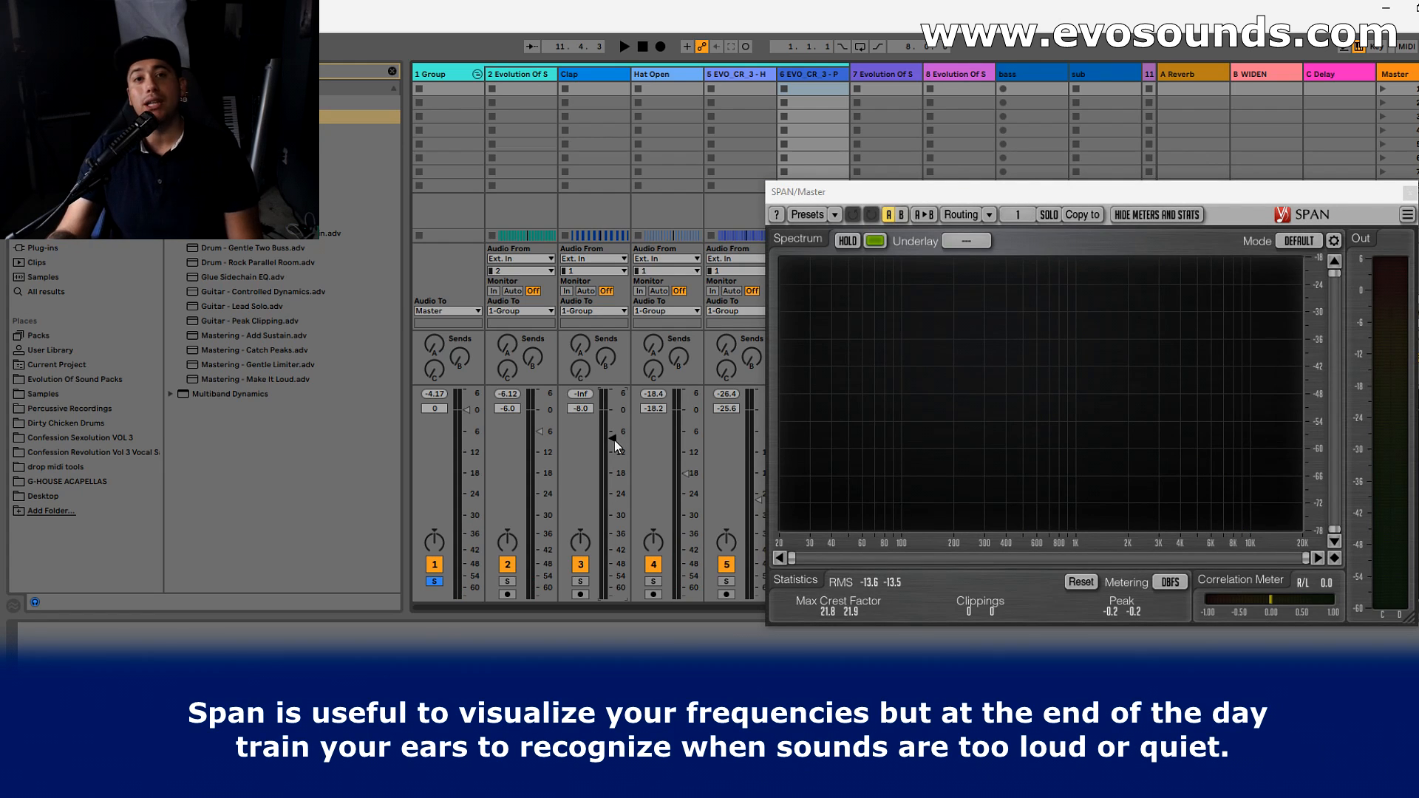
pyautogui.moveTo(614, 441); pyautogui.dragTo(613, 449)
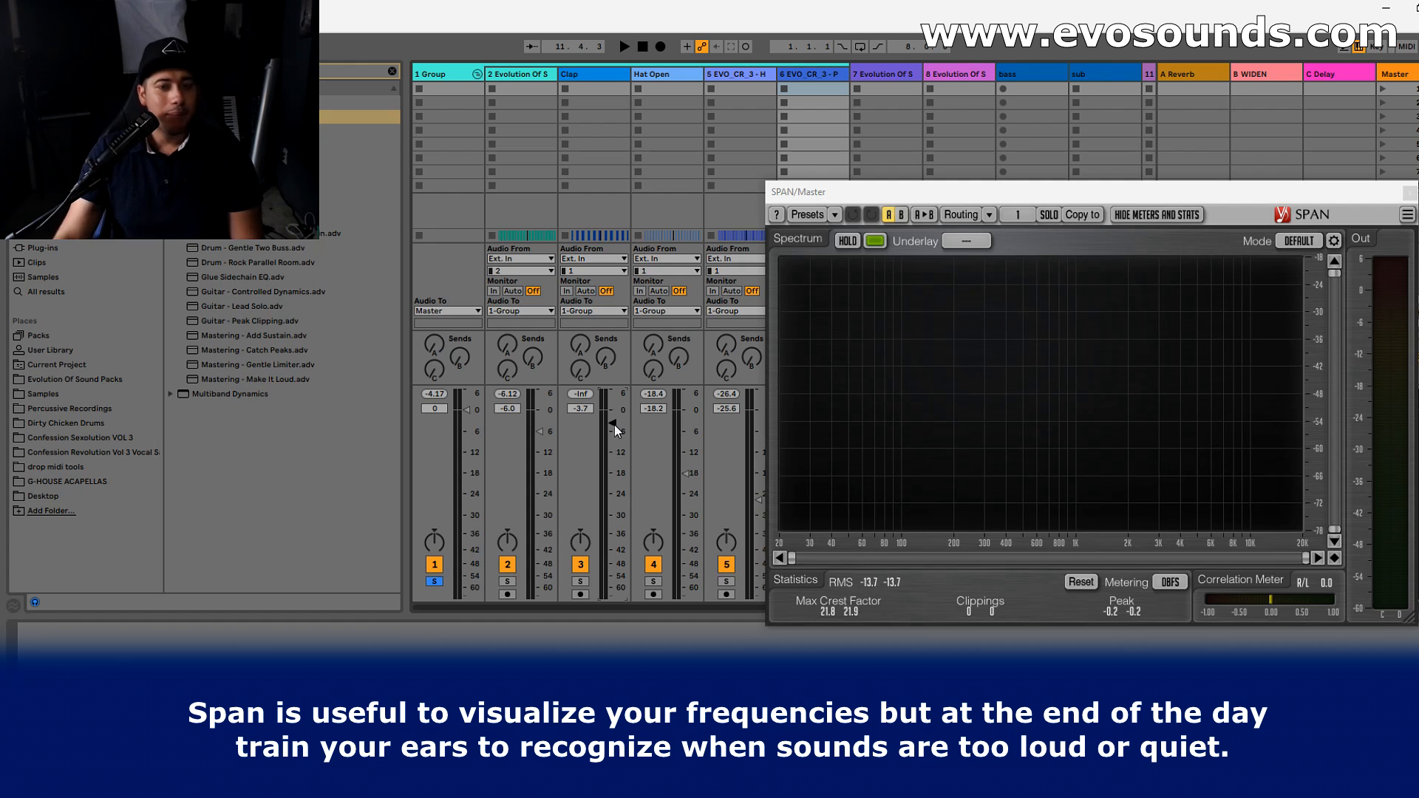
pyautogui.press('space')
pyautogui.moveTo(614, 425); pyautogui.dragTo(614, 451)
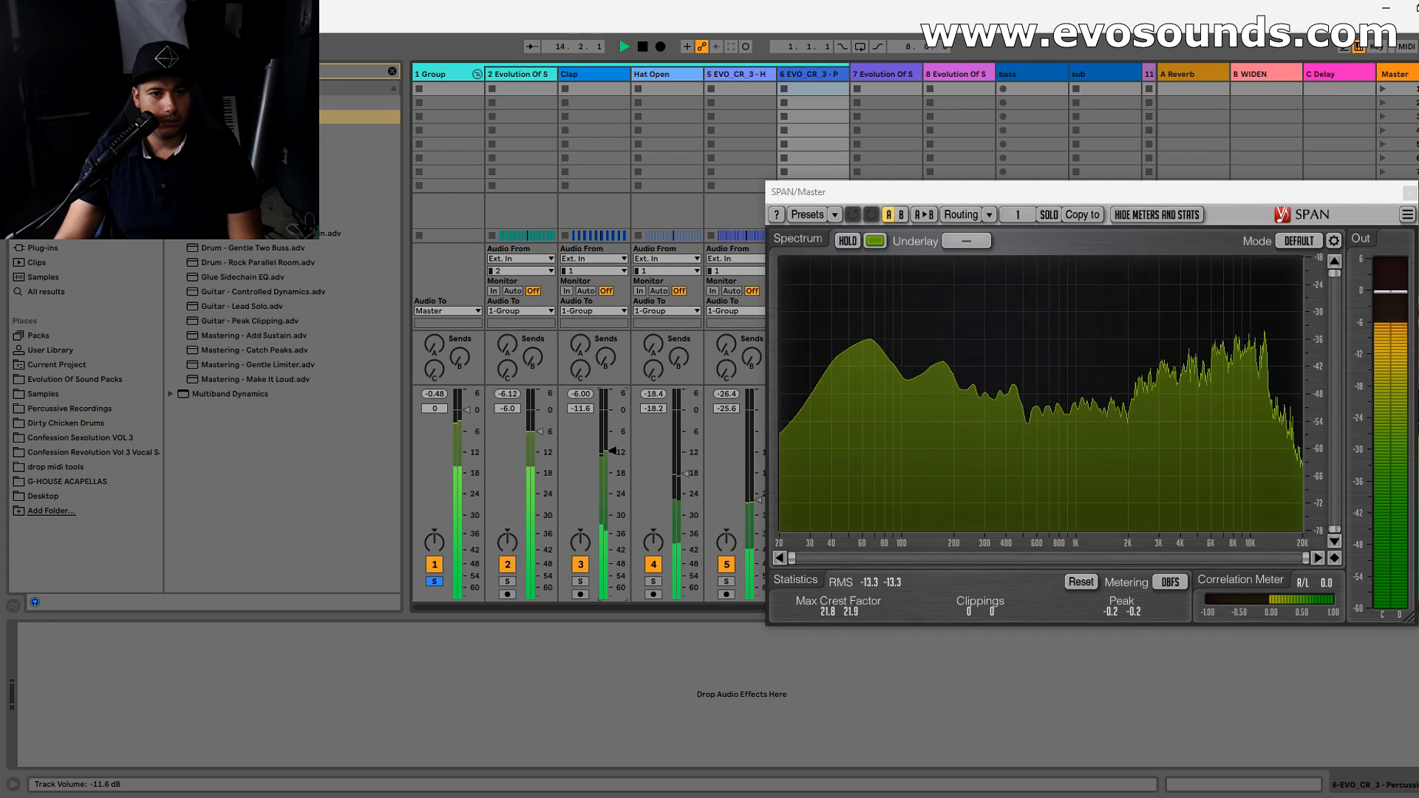
pyautogui.moveTo(614, 451); pyautogui.dragTo(614, 452)
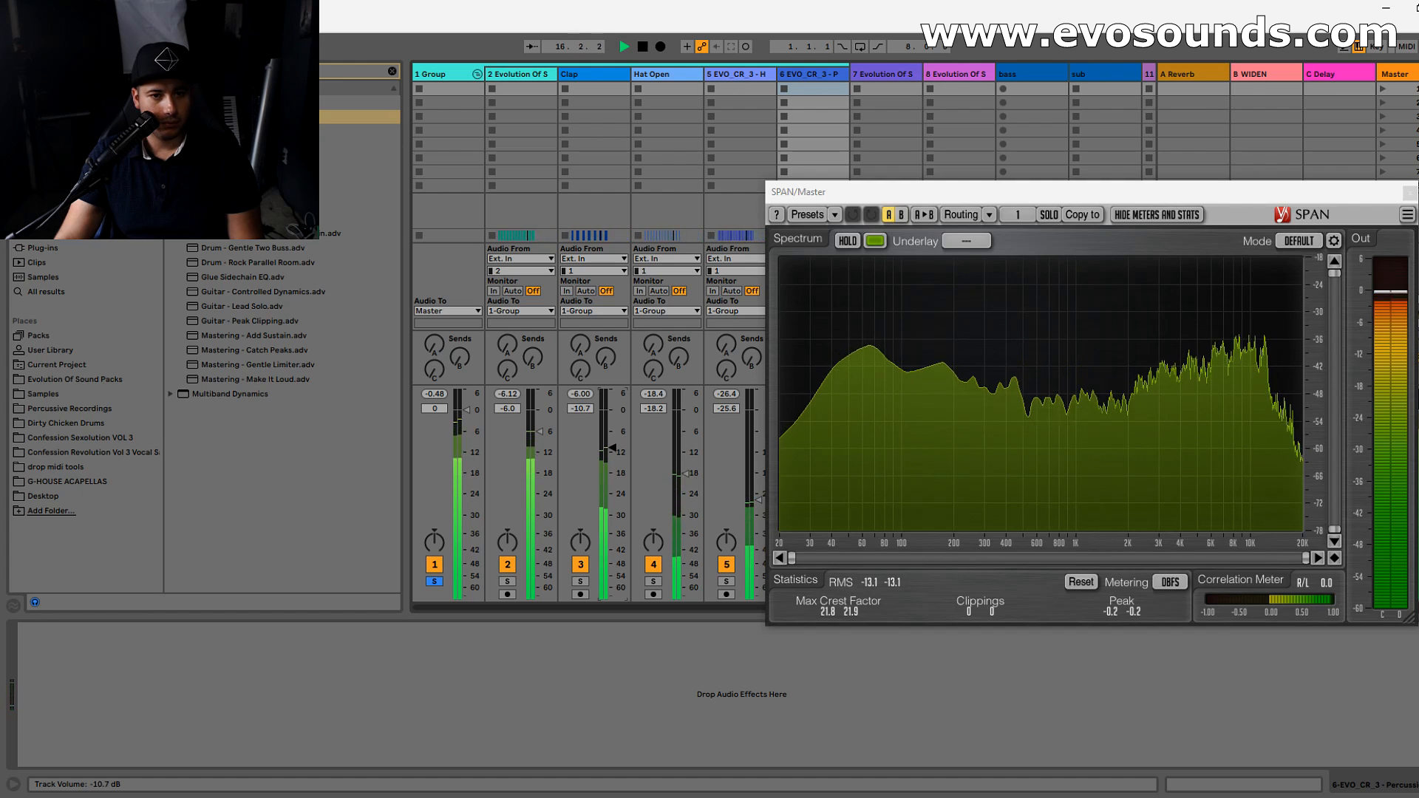
pyautogui.press('space')
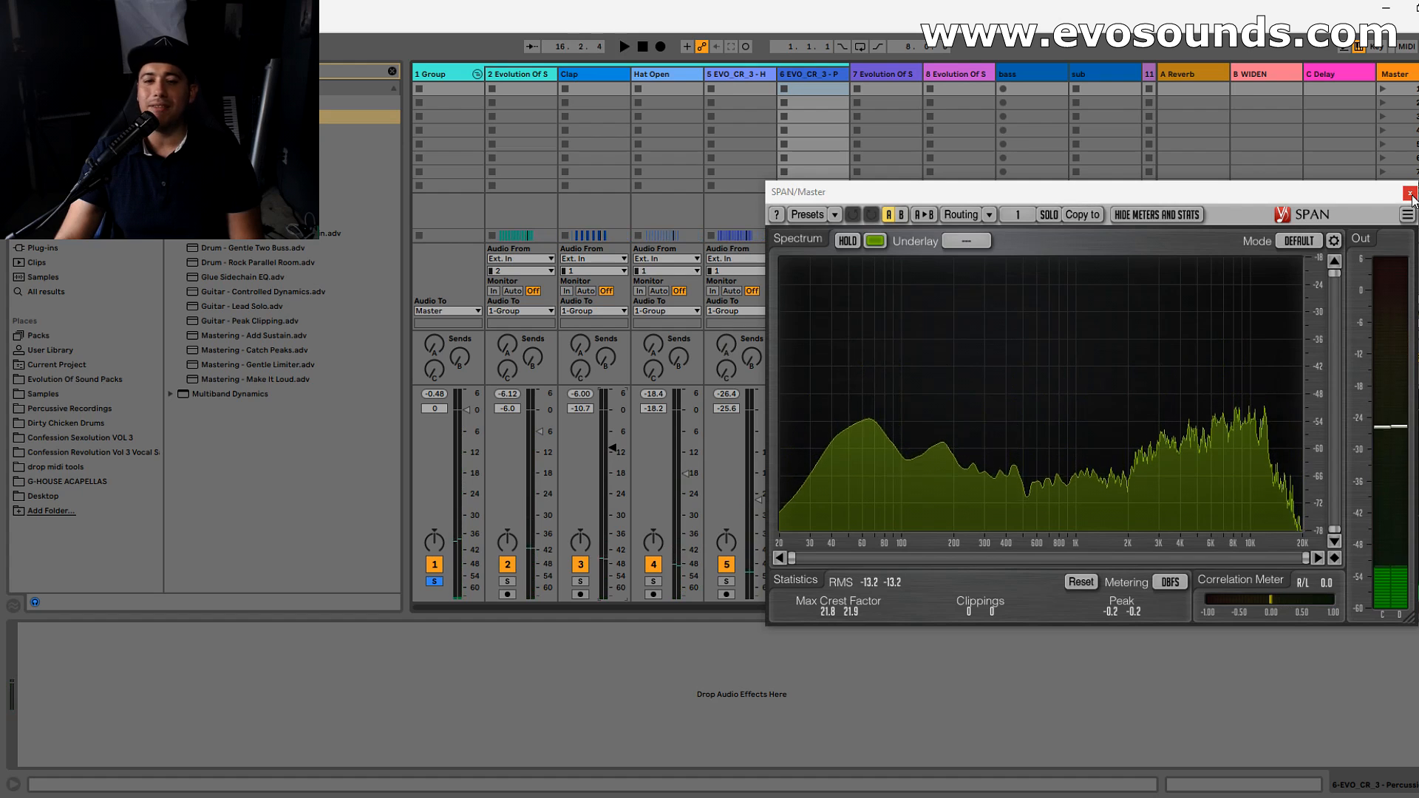
# - Play the drums again and raise the track 6 percussion volume to -15.3 dB
pyautogui.press('space')
pyautogui.moveTo(860, 192); pyautogui.dragTo(983, 181)
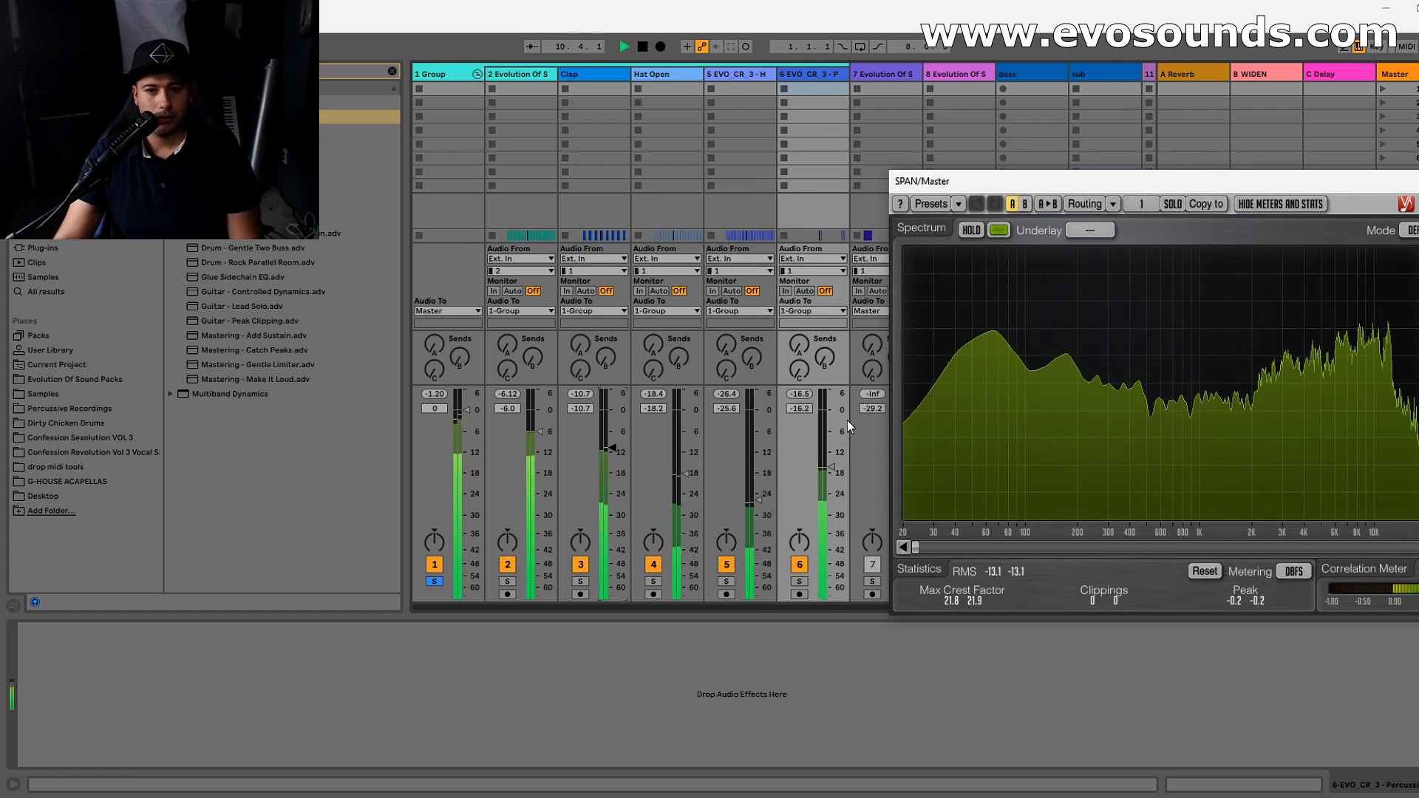
pyautogui.moveTo(831, 468); pyautogui.dragTo(831, 463)
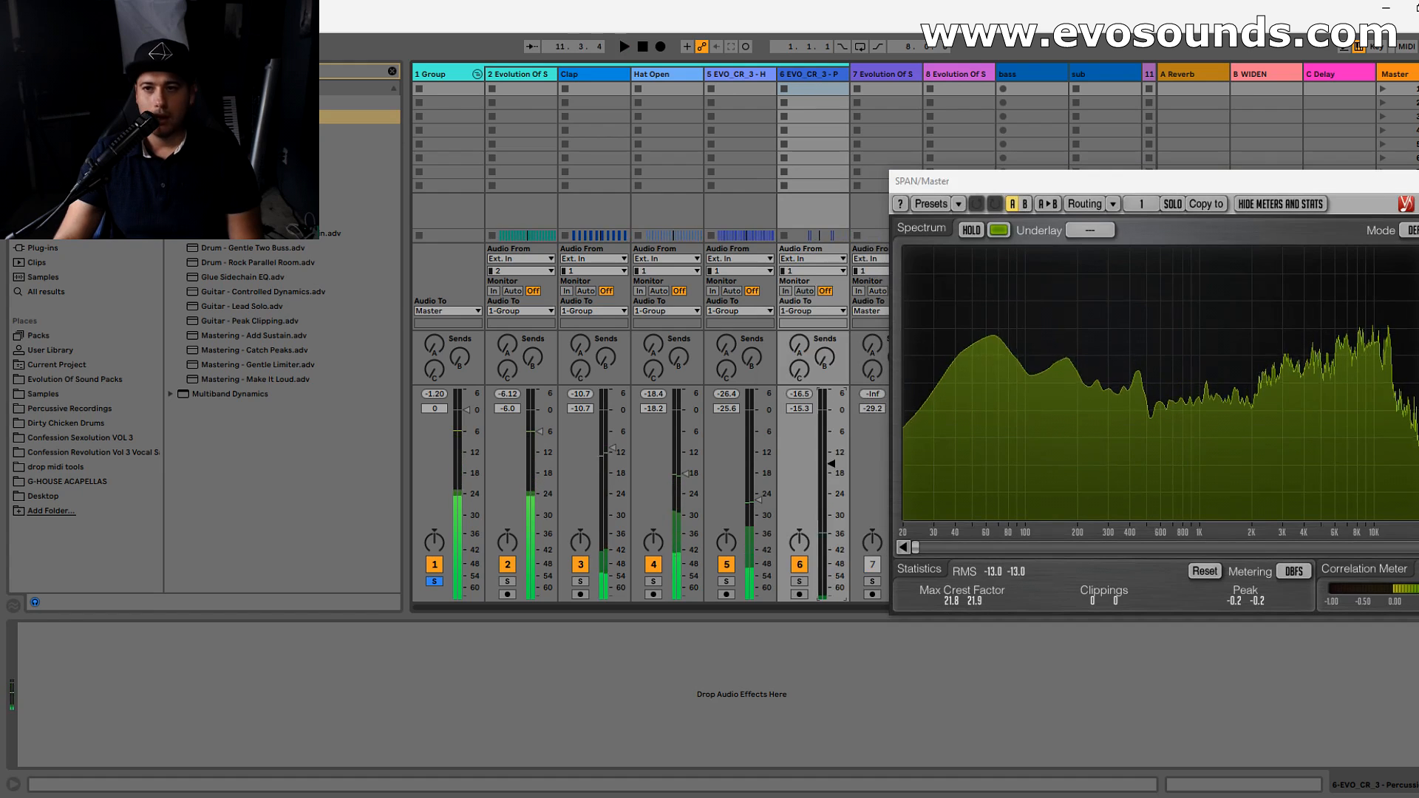
# - Hide the plug-in windows and, in the arrangement, solo the track 5 hat and play it from around bar 9
pyautogui.moveTo(961, 181); pyautogui.dragTo(864, 220)
pyautogui.hotkey('ctrl', 'alt', 'p')
pyautogui.press('Tab')
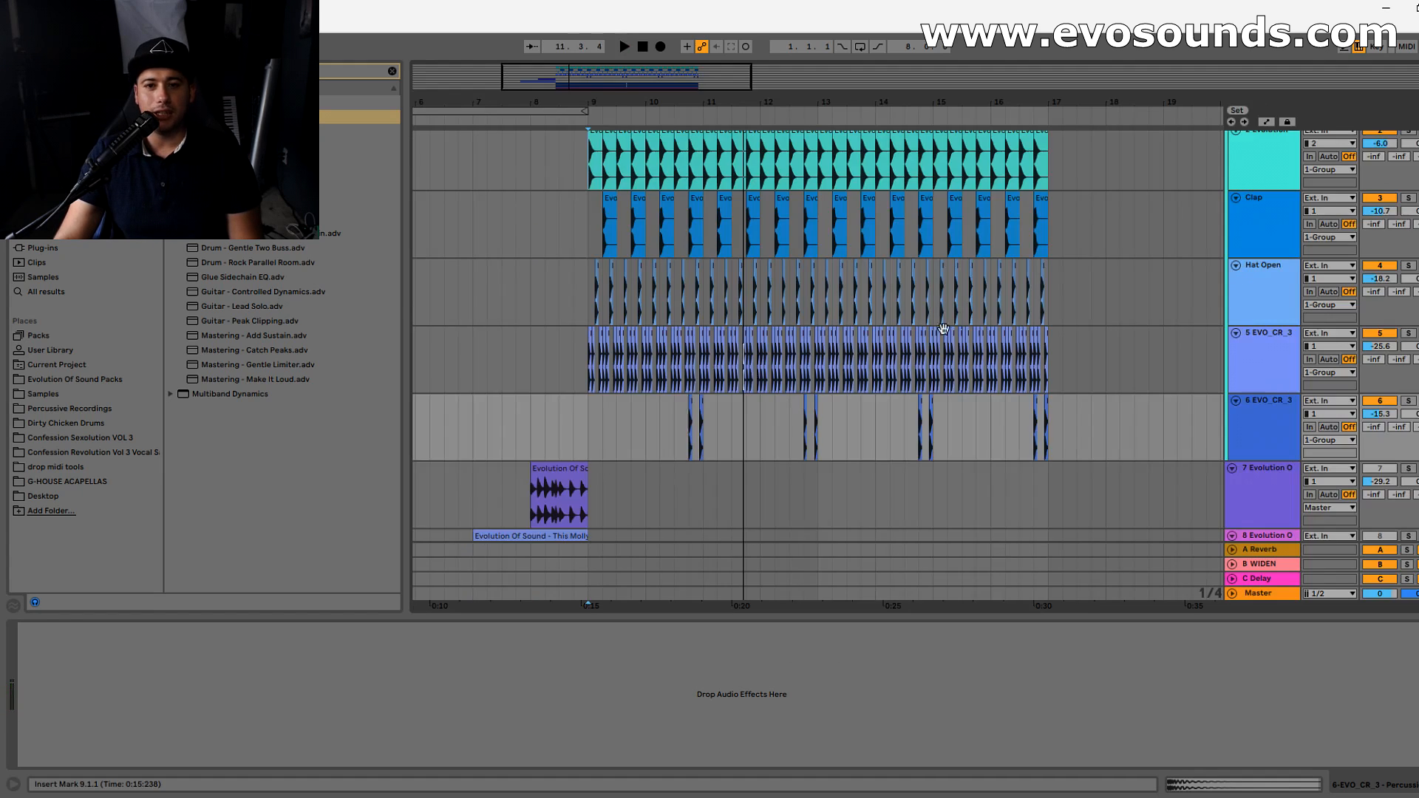
pyautogui.scroll(-3, 618, 316)
pyautogui.click(589, 265)
pyautogui.moveTo(568, 70); pyautogui.dragTo(516, 228)
pyautogui.press('space')
pyautogui.click(1408, 226)
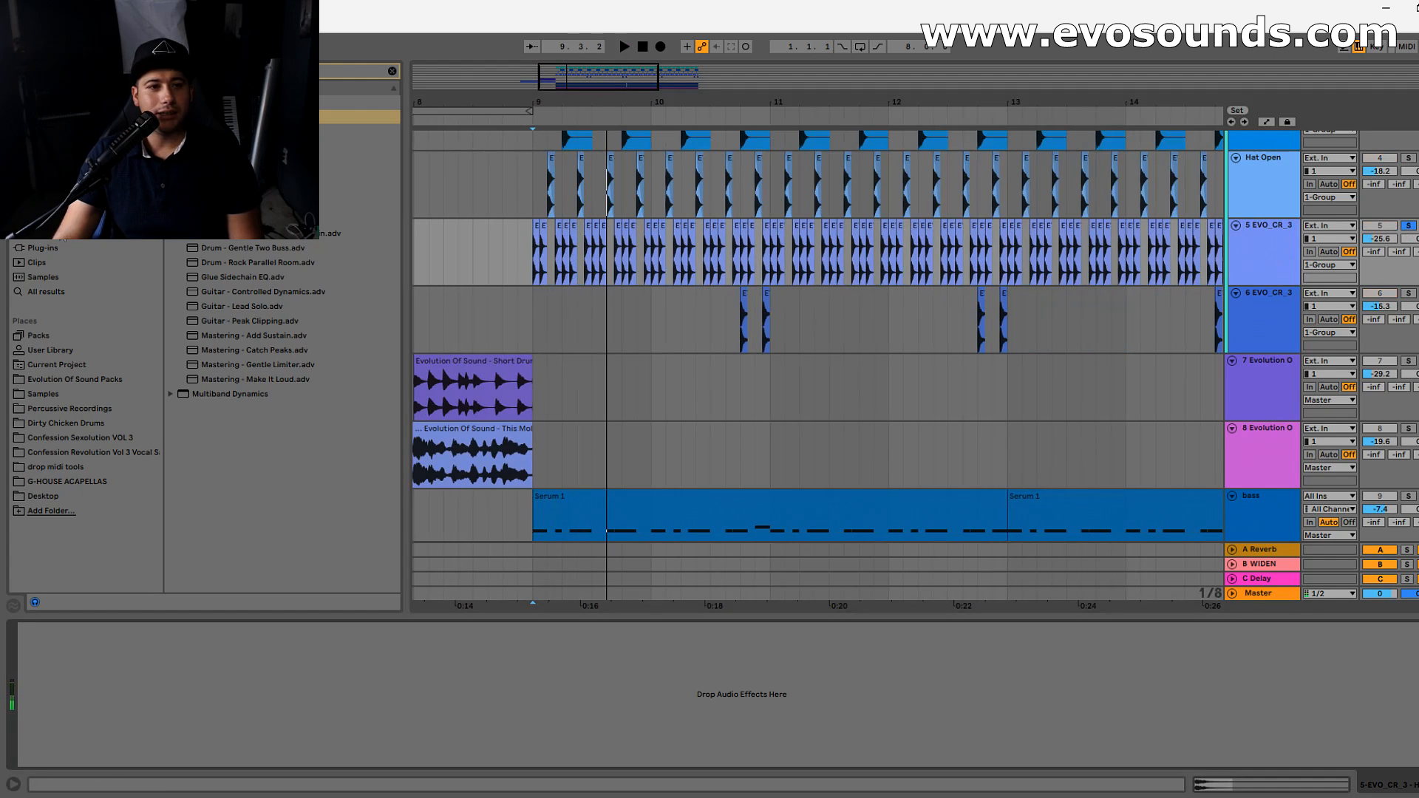
# - Find LFOTool among the plug-ins and load it onto the track 5 hat
pyautogui.click(70, 249)
pyautogui.click(392, 71)
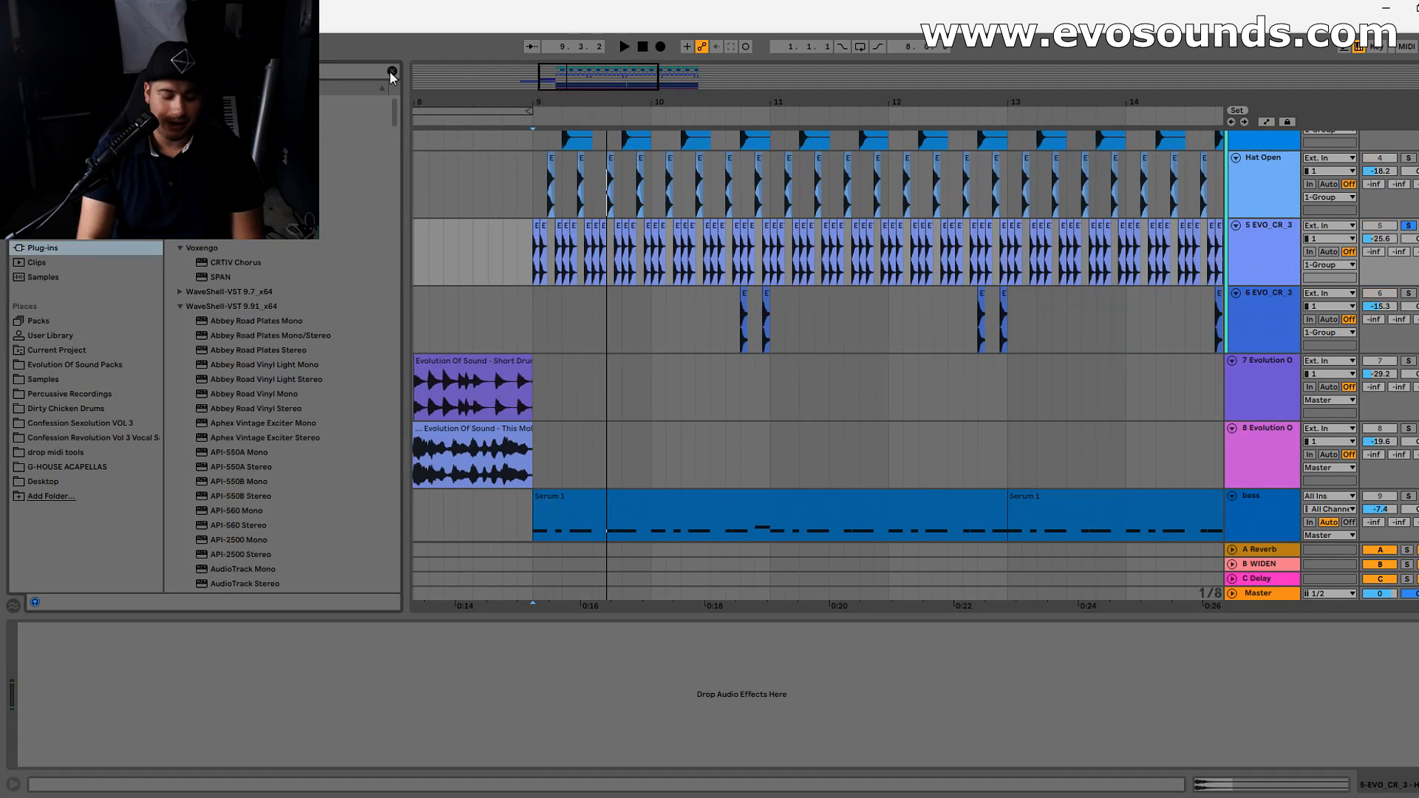
pyautogui.write('ott')
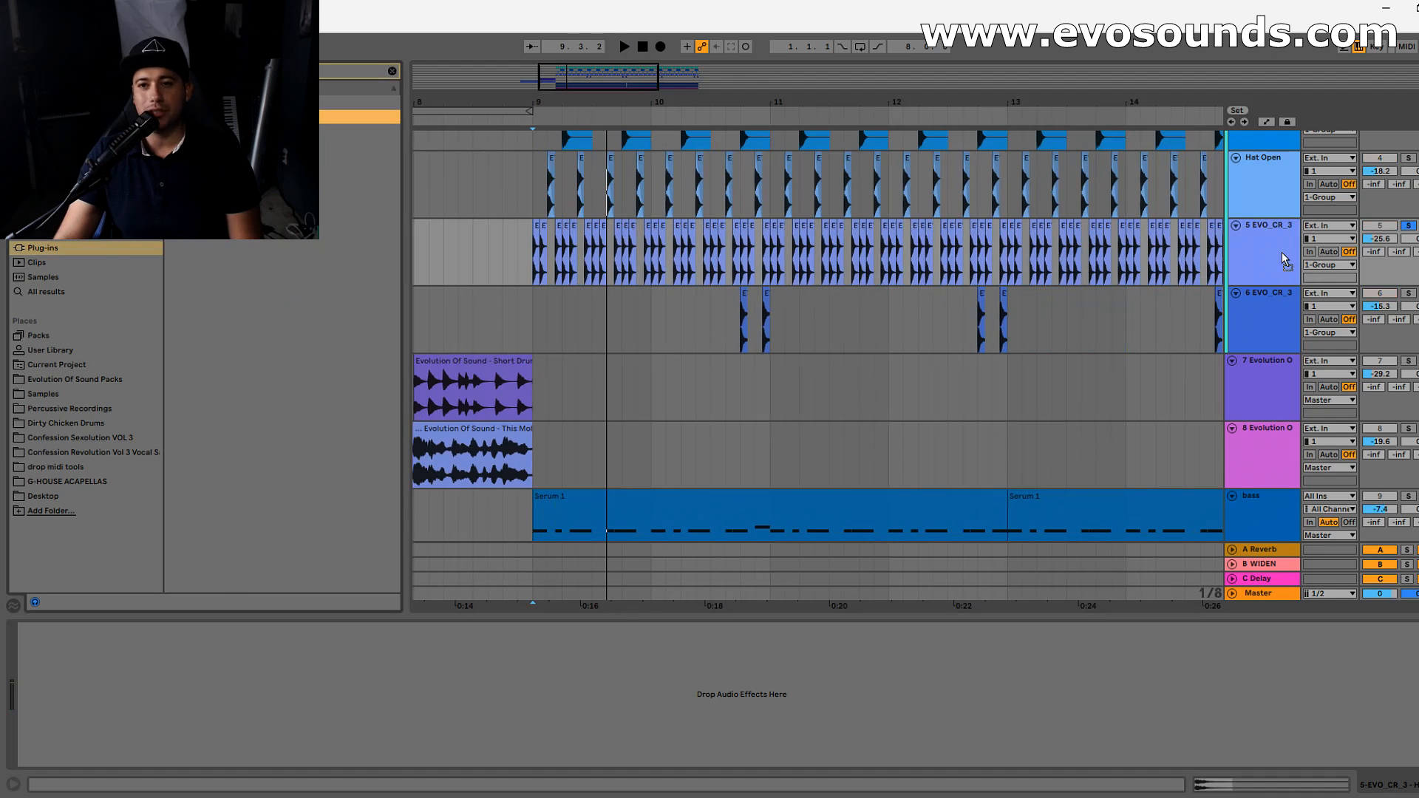
pyautogui.moveTo(1284, 260); pyautogui.dragTo(1285, 262)
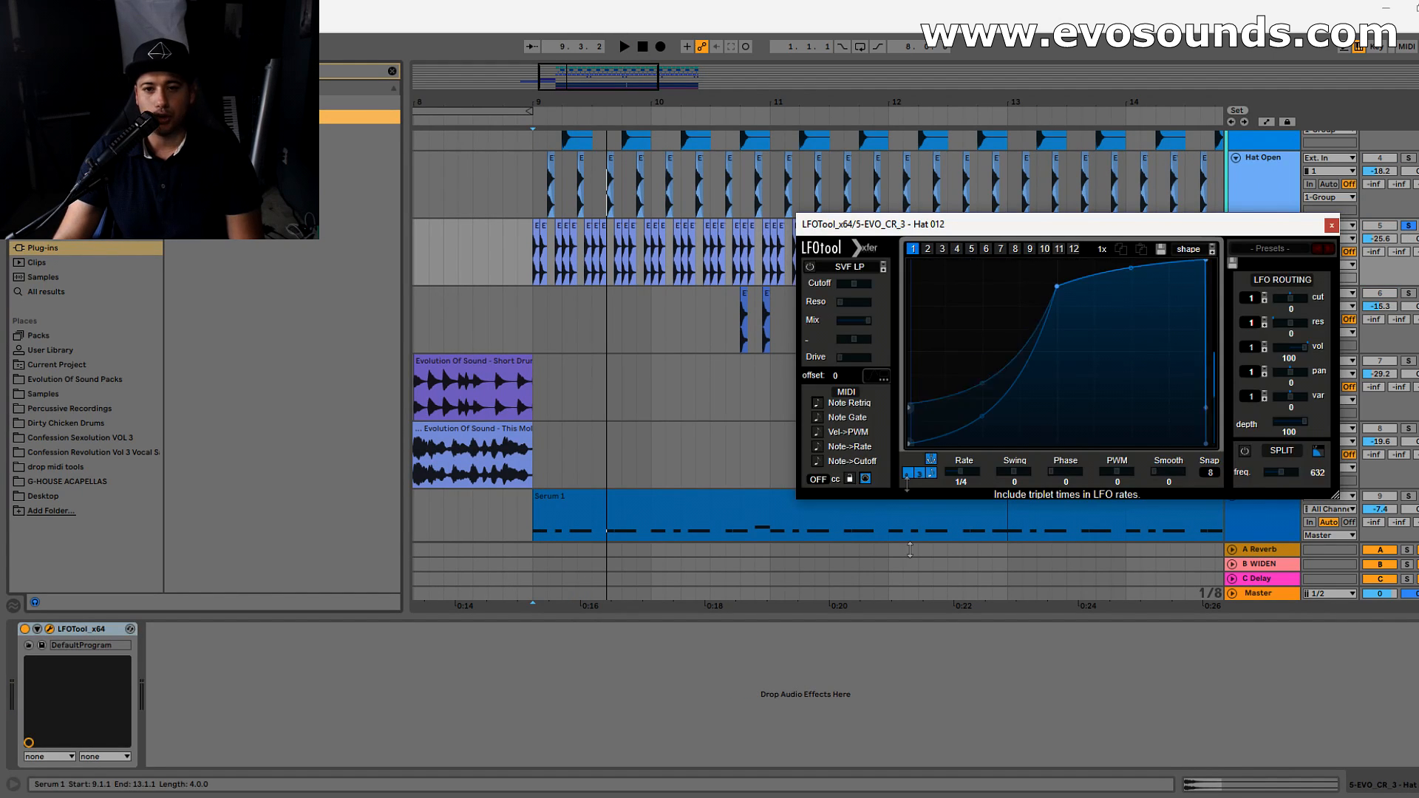
# - While the hat plays, raise the middle point of LFOTool's volume curve close to the maximum
pyautogui.moveTo(907, 484); pyautogui.dragTo(907, 479)
pyautogui.press('space')
pyautogui.moveTo(1057, 285); pyautogui.dragTo(1058, 249)
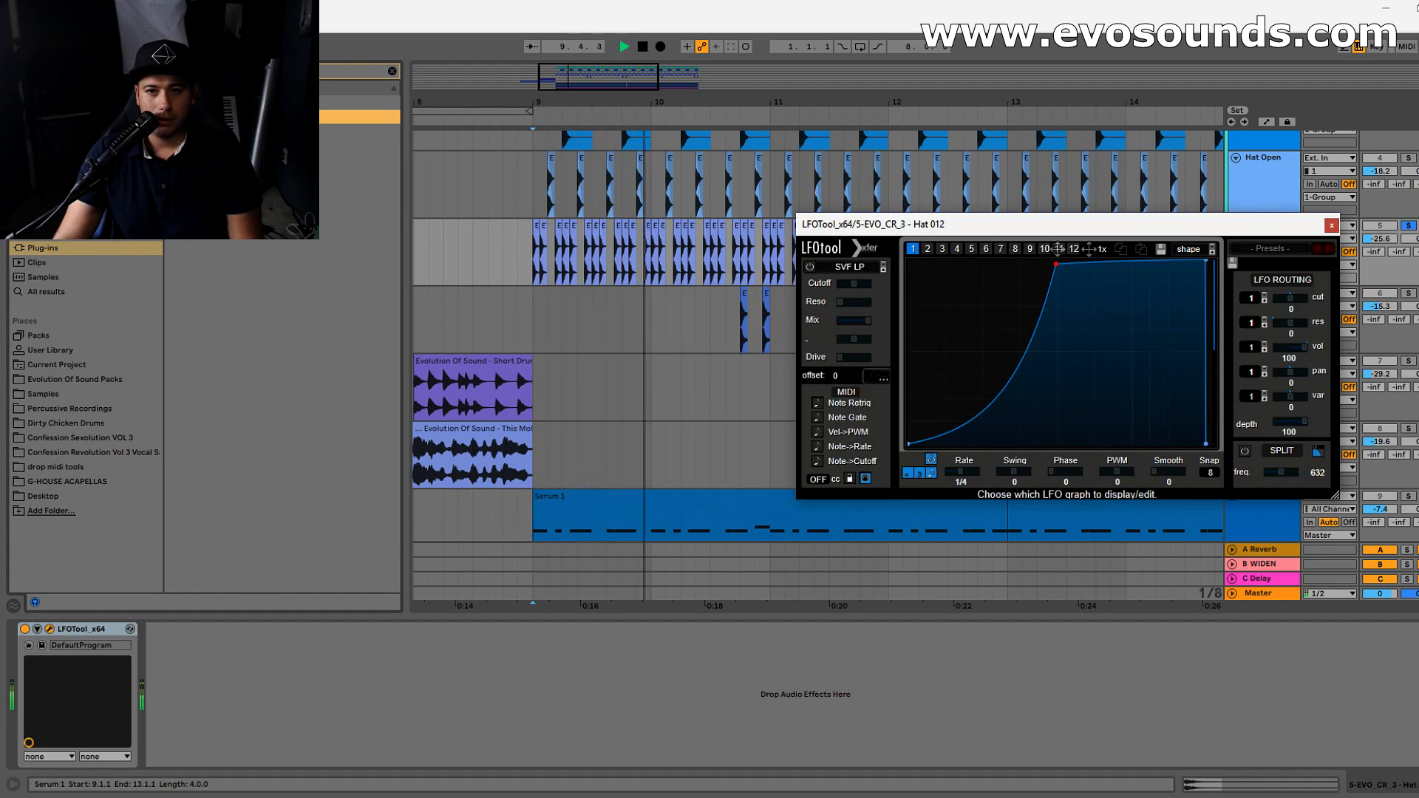
pyautogui.press('space')
# - Unsolo the hat, solo the drum Group, and mute and unmute track 5 during playback to hear its contribution
pyautogui.click(1409, 227)
pyautogui.scroll(4, 1408, 214)
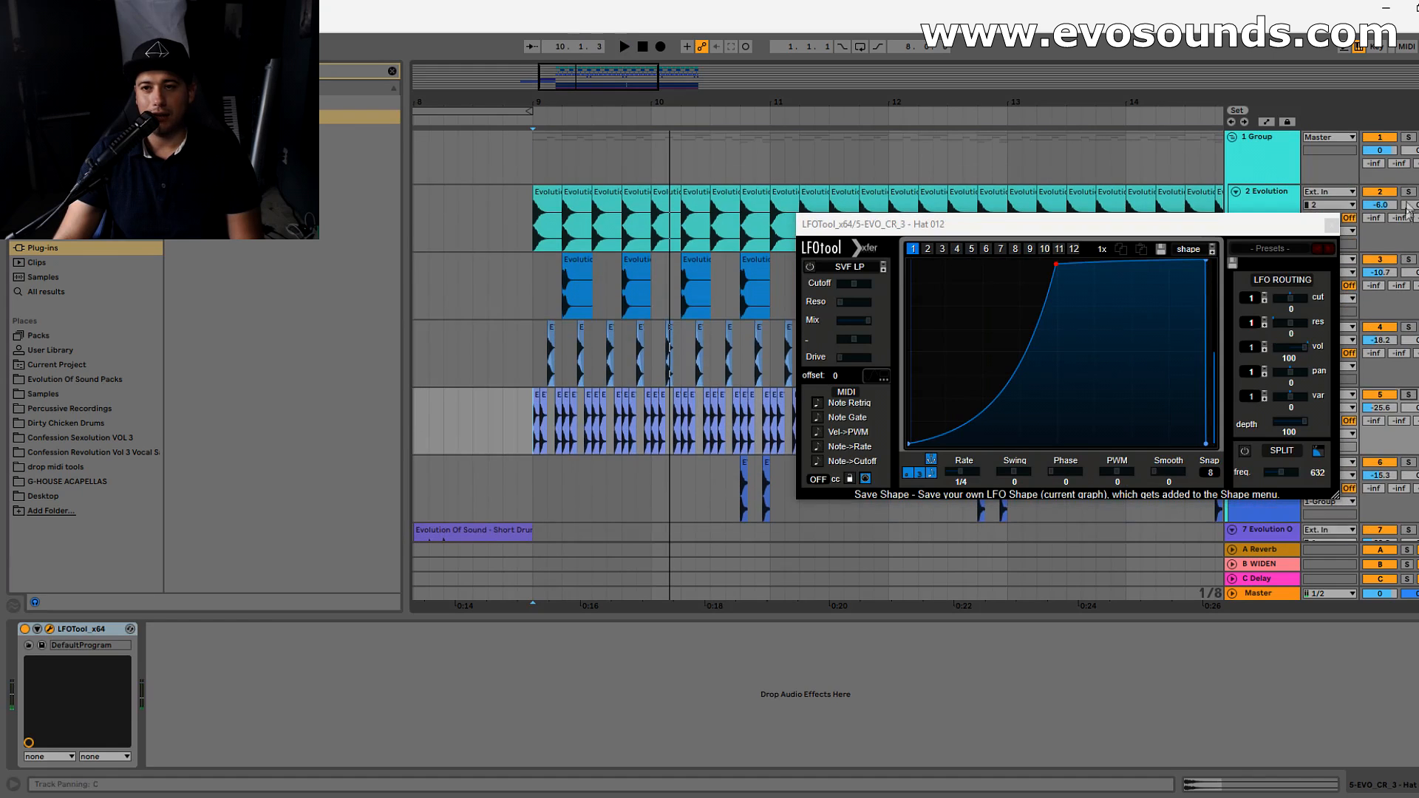
pyautogui.click(1409, 139)
pyautogui.press('space')
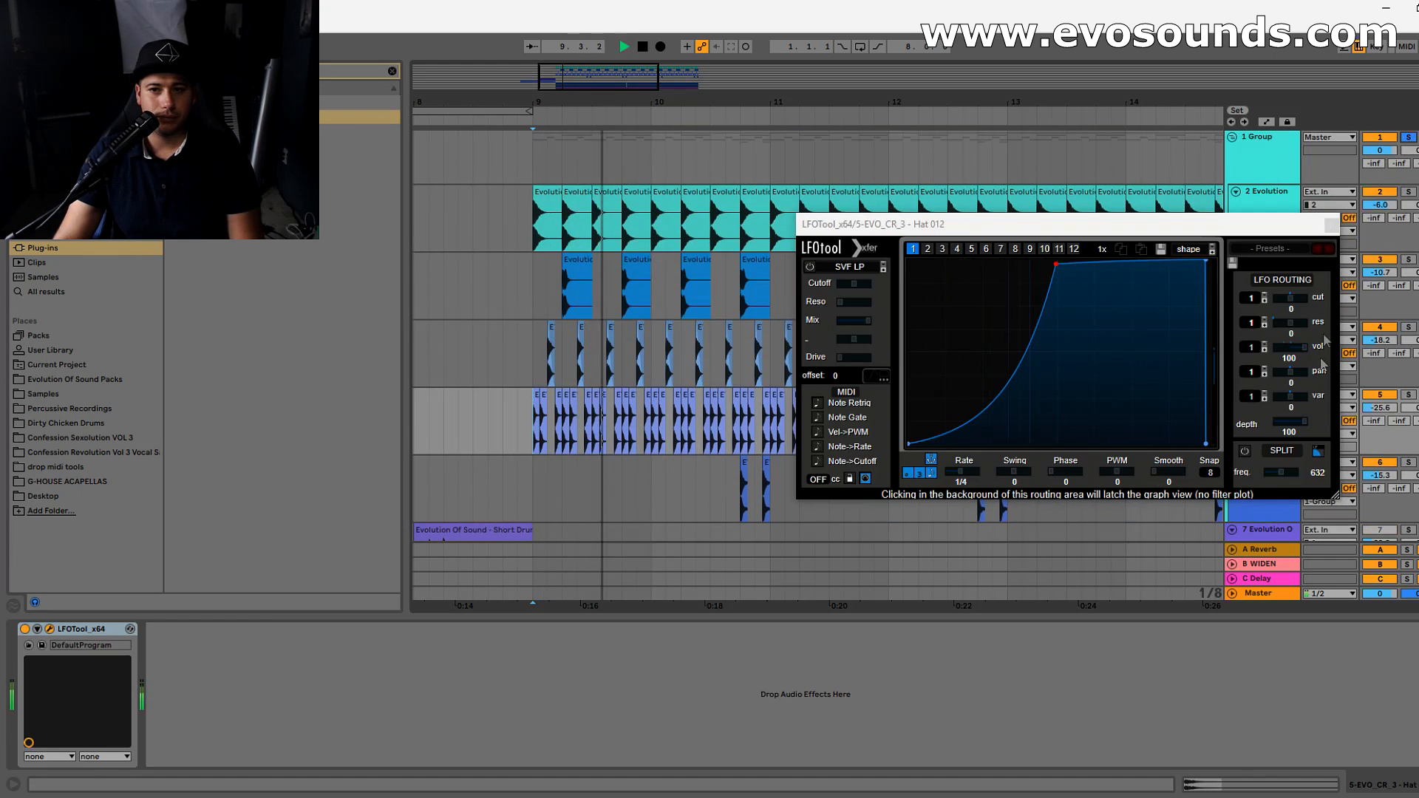
pyautogui.moveTo(1303, 226); pyautogui.dragTo(1174, 340)
pyautogui.click(1380, 398)
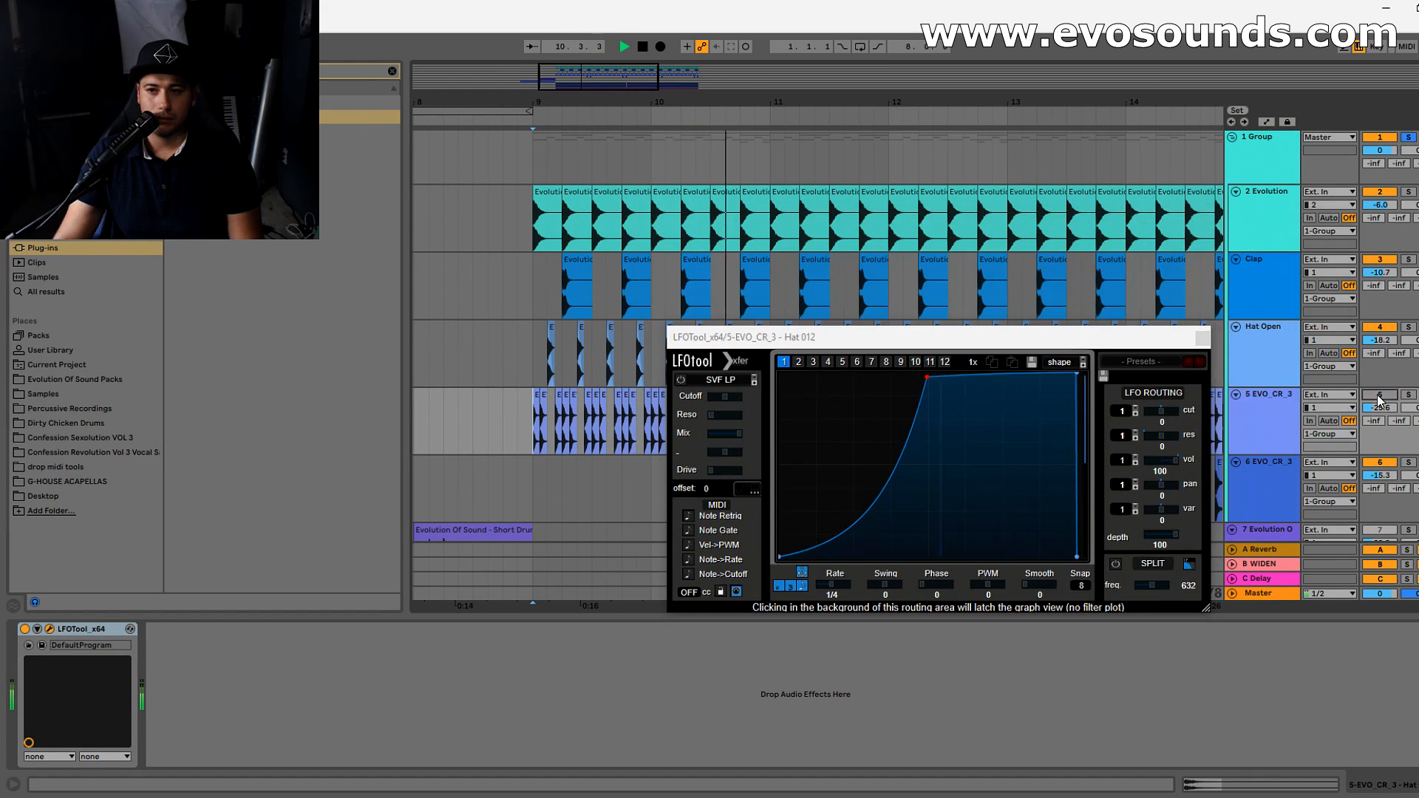
pyautogui.click(1379, 396)
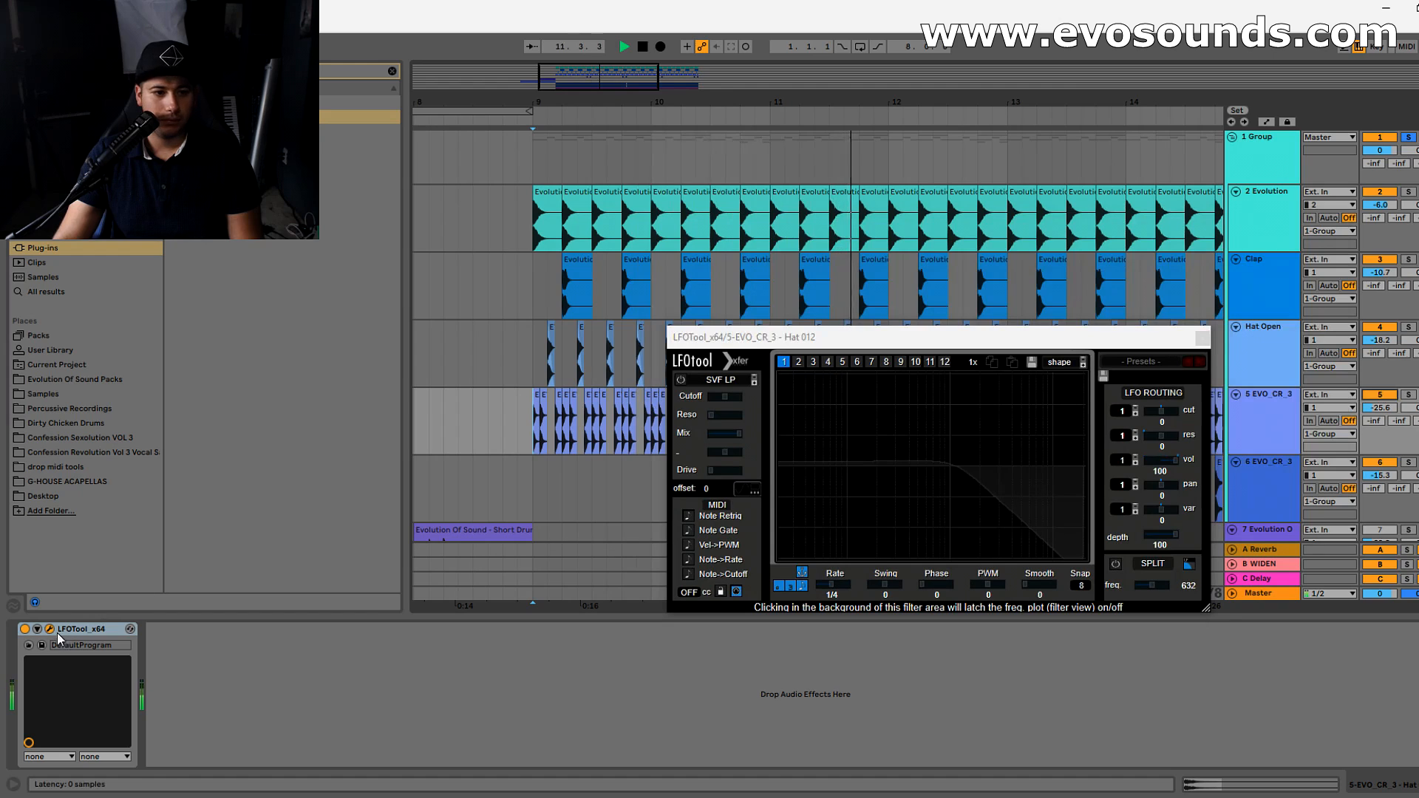
# - Compare the hat with LFOTool off and on during playback, close its window, and leave the device switched off
pyautogui.click(25, 629)
pyautogui.click(25, 629)
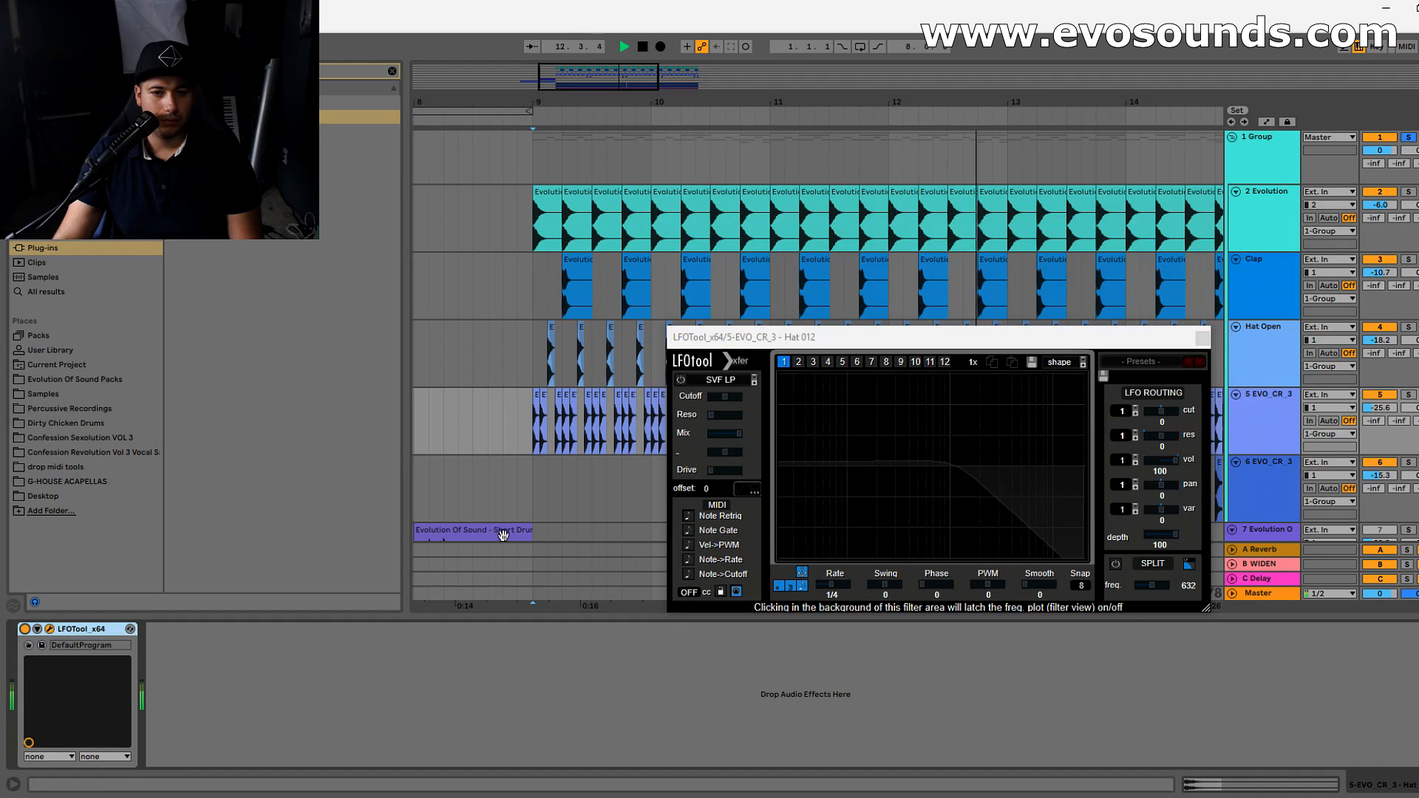
pyautogui.click(1202, 340)
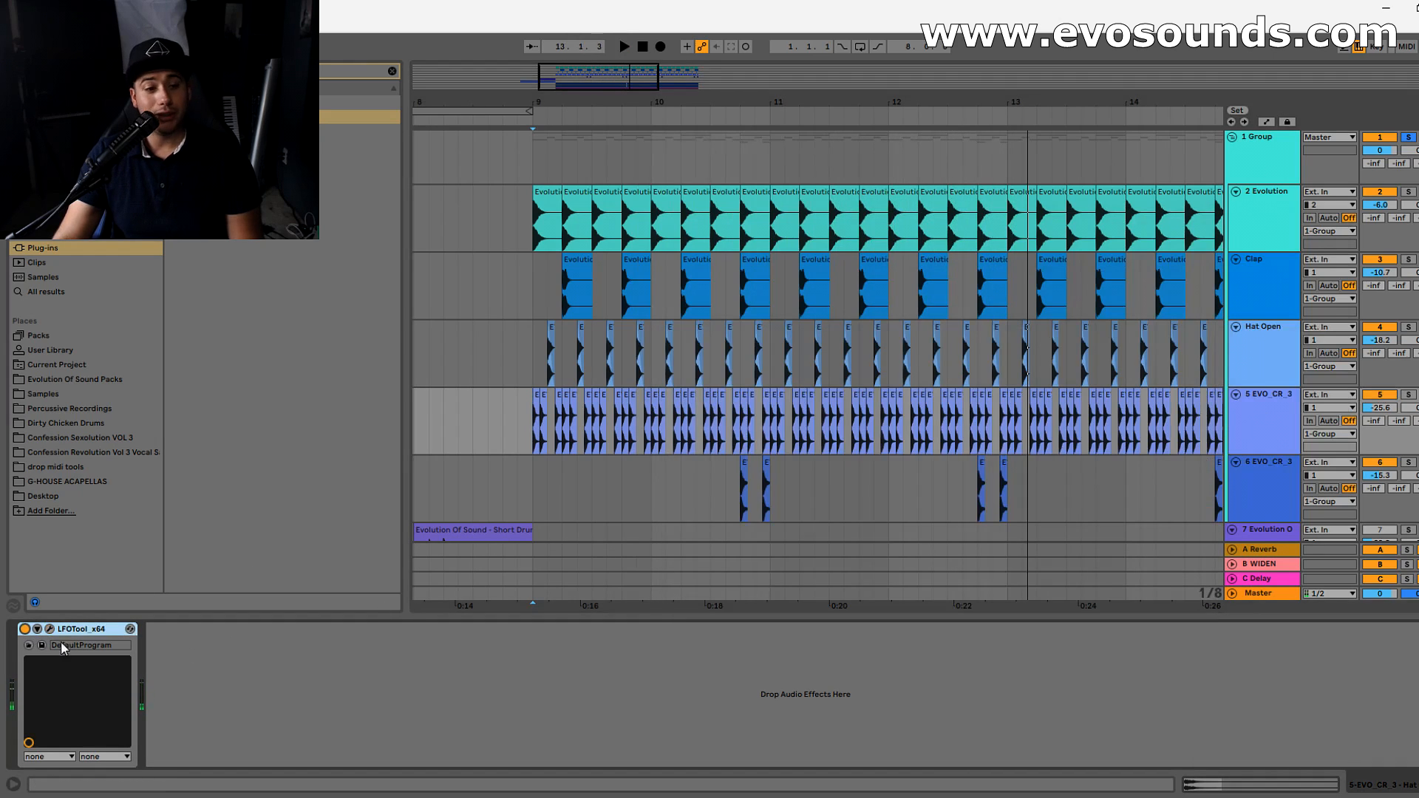
pyautogui.click(26, 630)
# - Consolidate all the track 5 hat clips from bar 9 to bar 17 and open the resulting clip's sample settings
pyautogui.moveTo(648, 100); pyautogui.dragTo(615, 57)
pyautogui.moveTo(543, 423); pyautogui.dragTo(1118, 429)
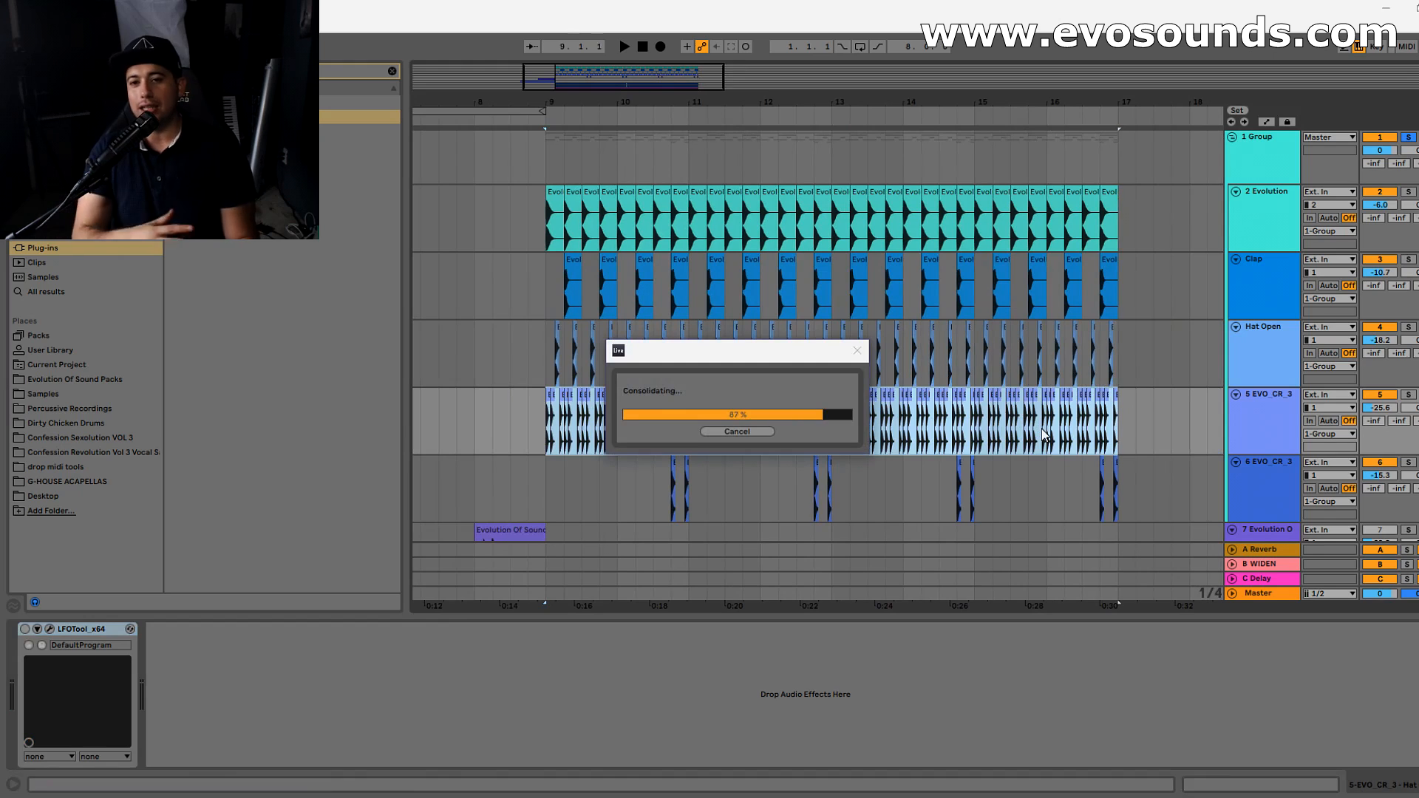
pyautogui.doubleClick(738, 394)
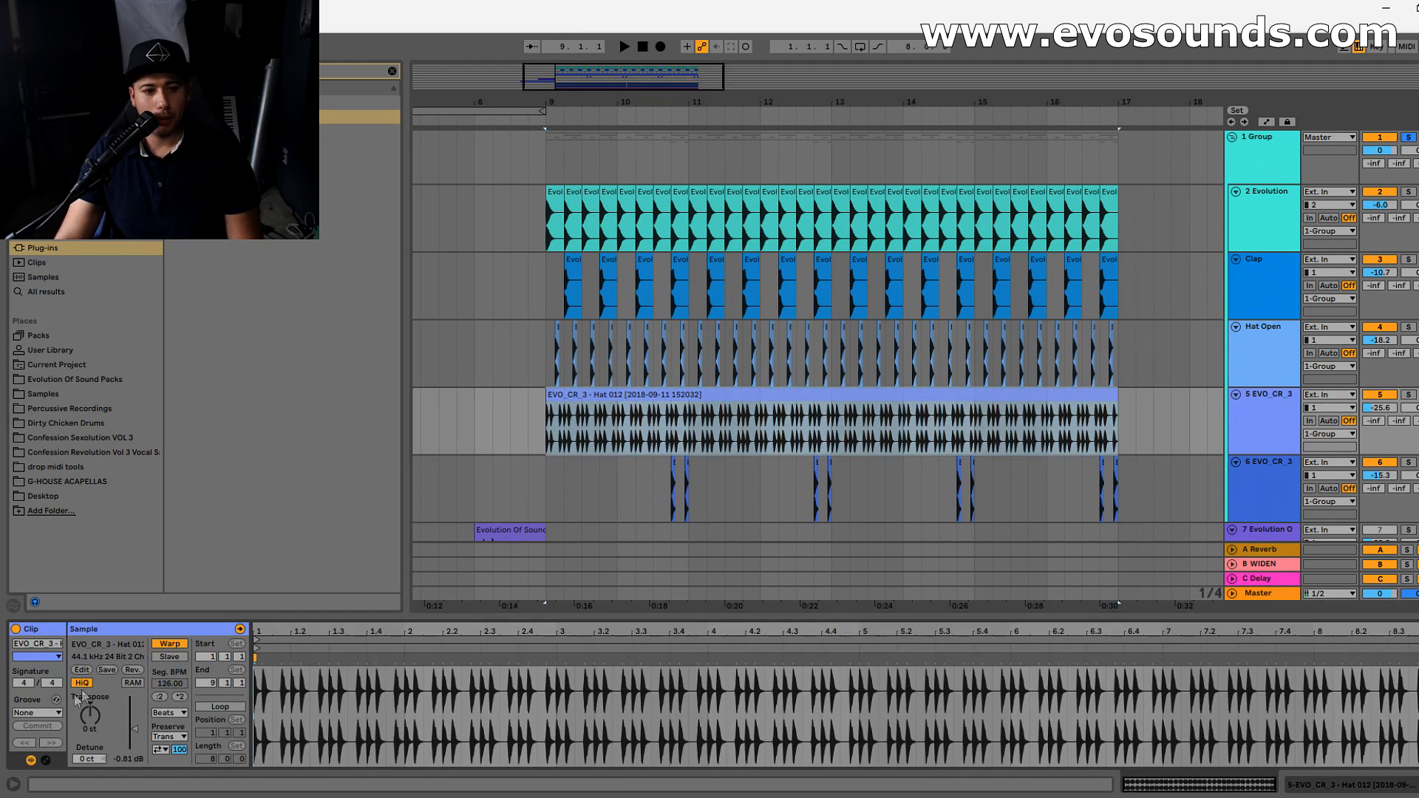
# - Audition MPC grooves on the hat clip, including MPC 16 Double Down-50 and MPC 16 Double Up-50, and commit the groove
pyautogui.click(55, 700)
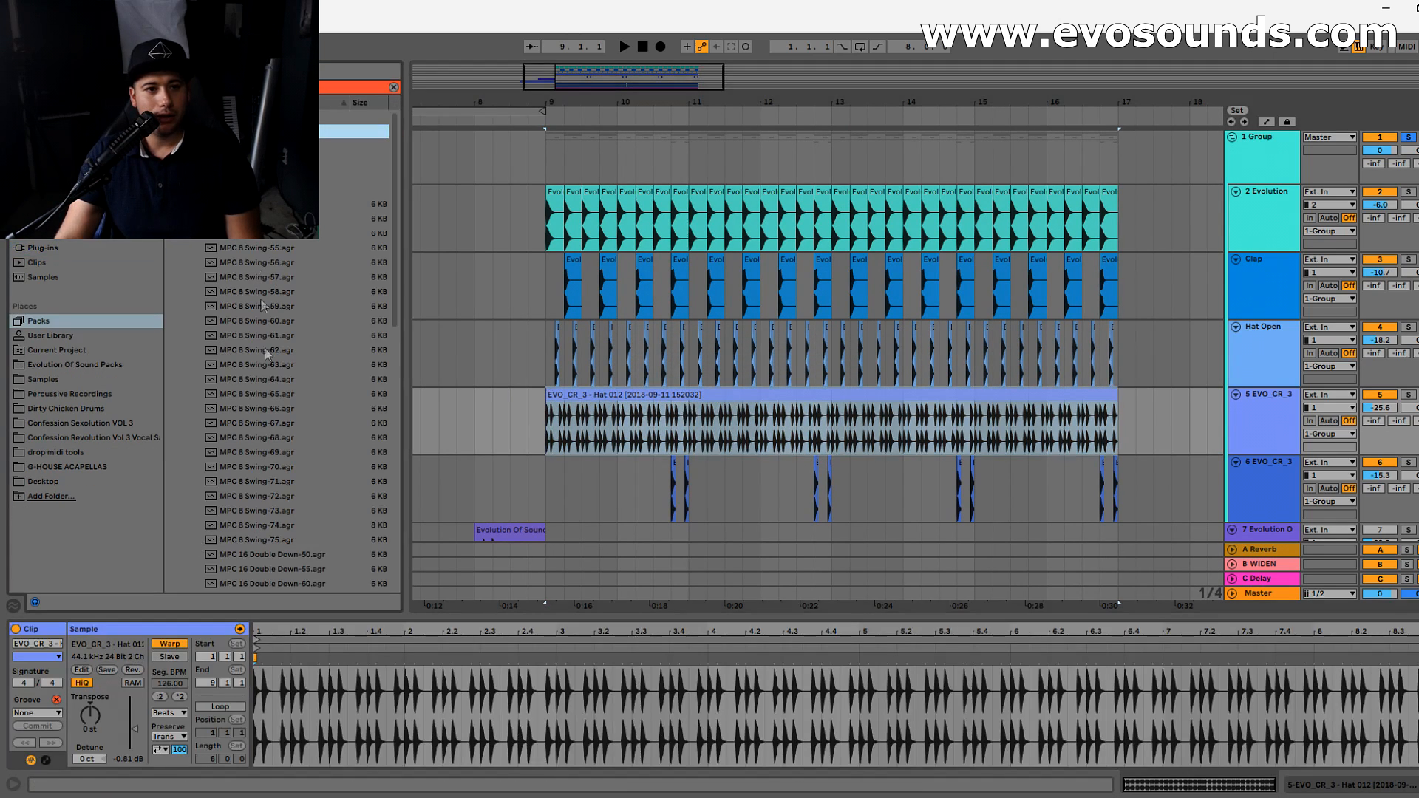
pyautogui.scroll(-3, 268, 353)
pyautogui.click(282, 381)
pyautogui.click(276, 411)
pyautogui.click(284, 438)
pyautogui.click(302, 457)
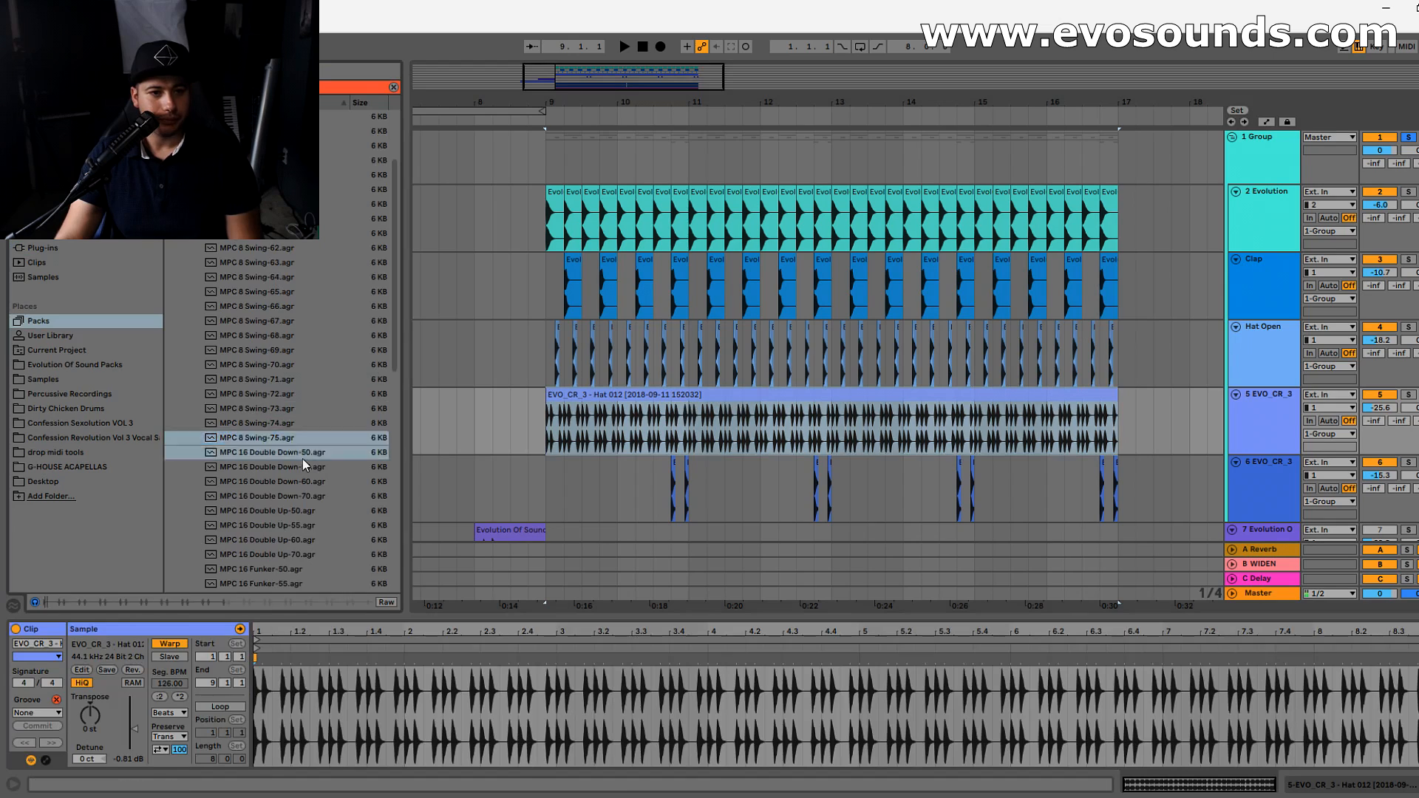
pyautogui.click(274, 509)
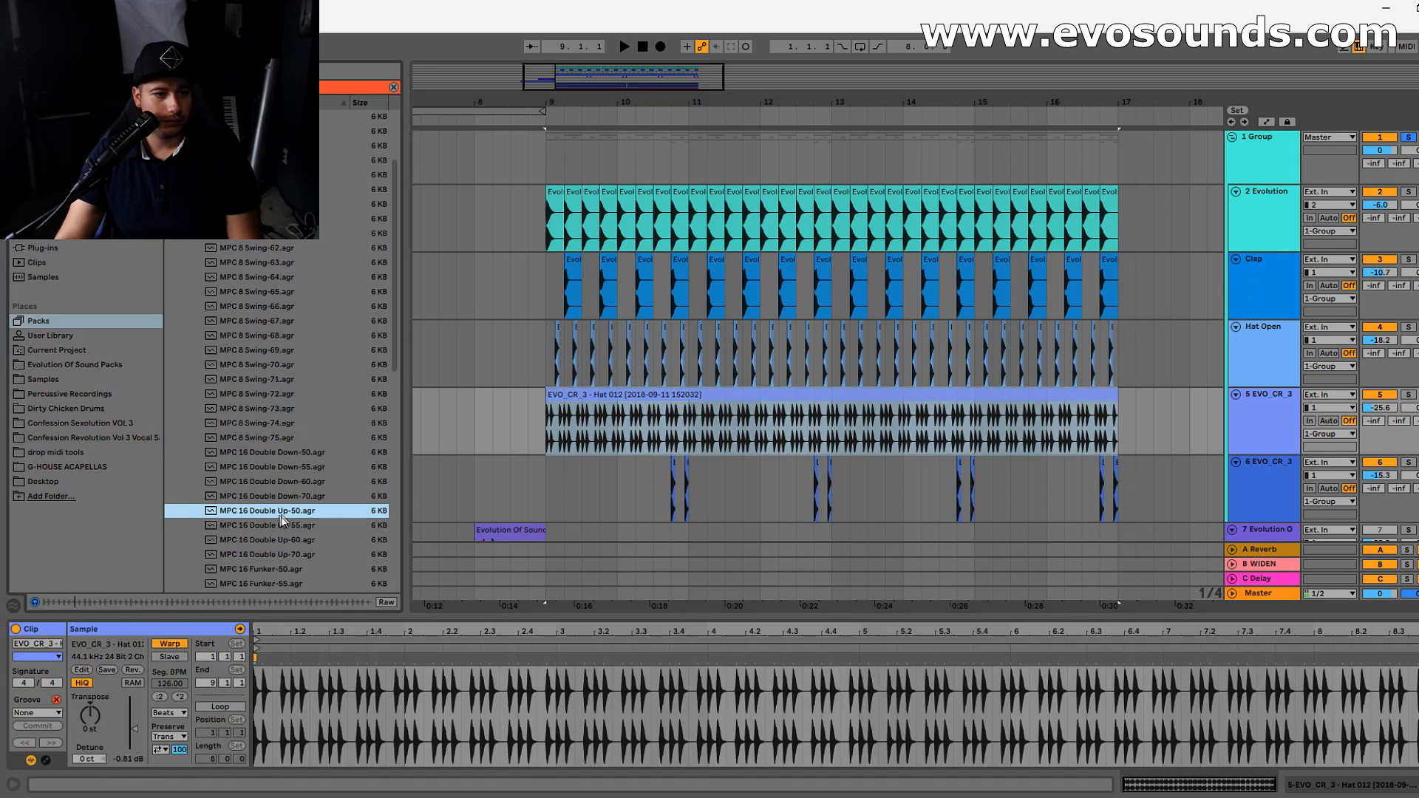
pyautogui.click(30, 727)
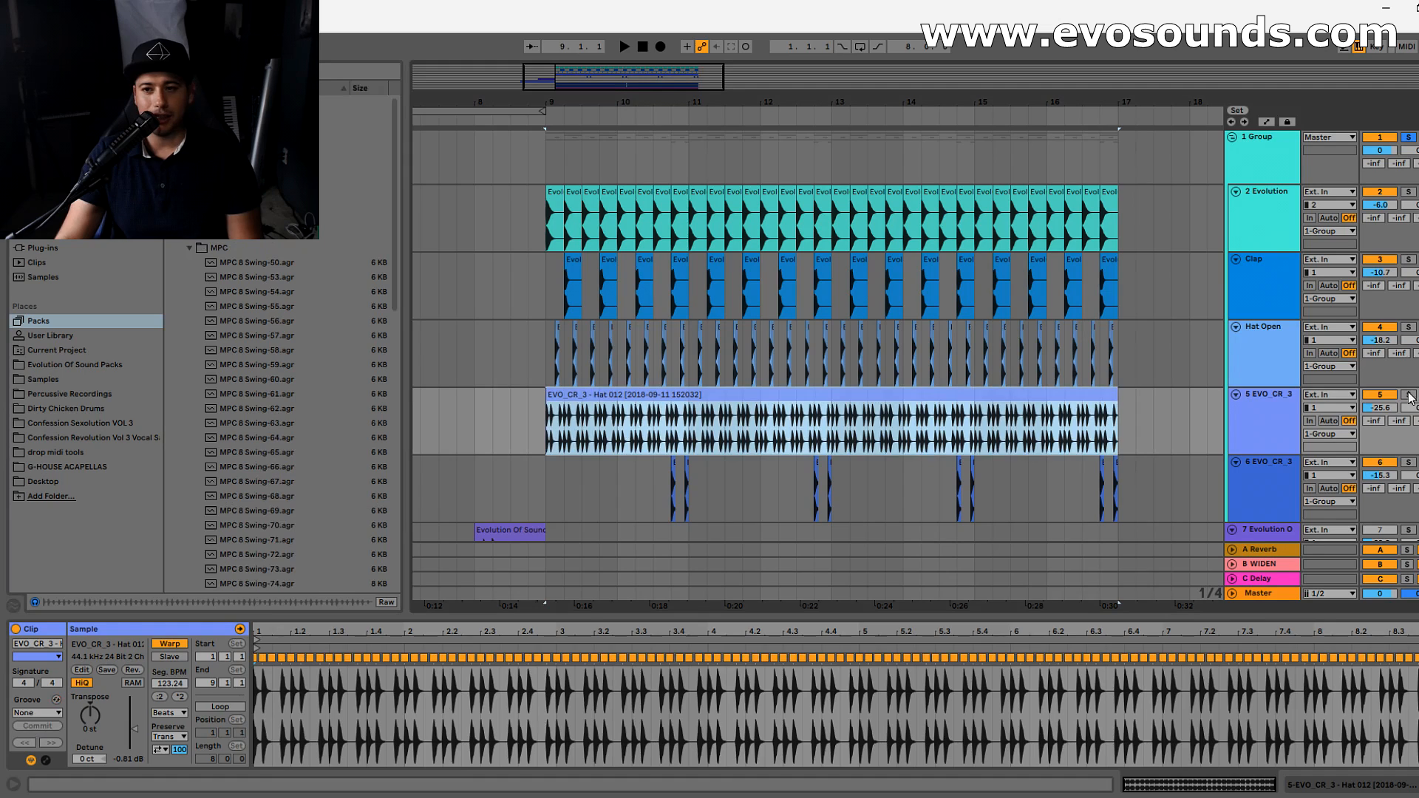
# - Solo track 5 to play the grooved hat on its own and show the track's devices
pyautogui.click(1409, 396)
pyautogui.press('space')
pyautogui.doubleClick(1272, 405)
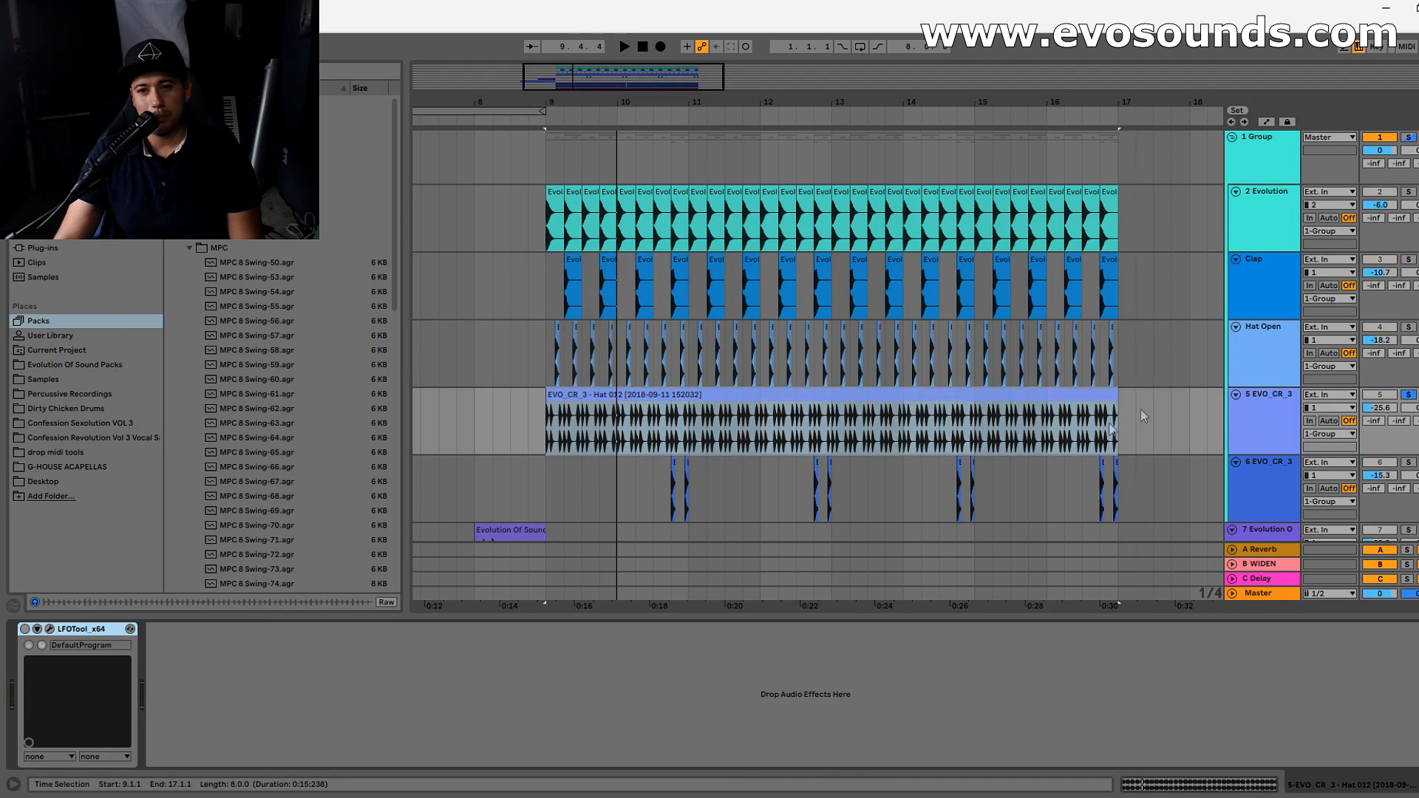
# - Play the soloed drum Group and raise the track 5 hat volume to -21.7 dB
pyautogui.click(1408, 139)
pyautogui.press('space')
pyautogui.click(1283, 412)
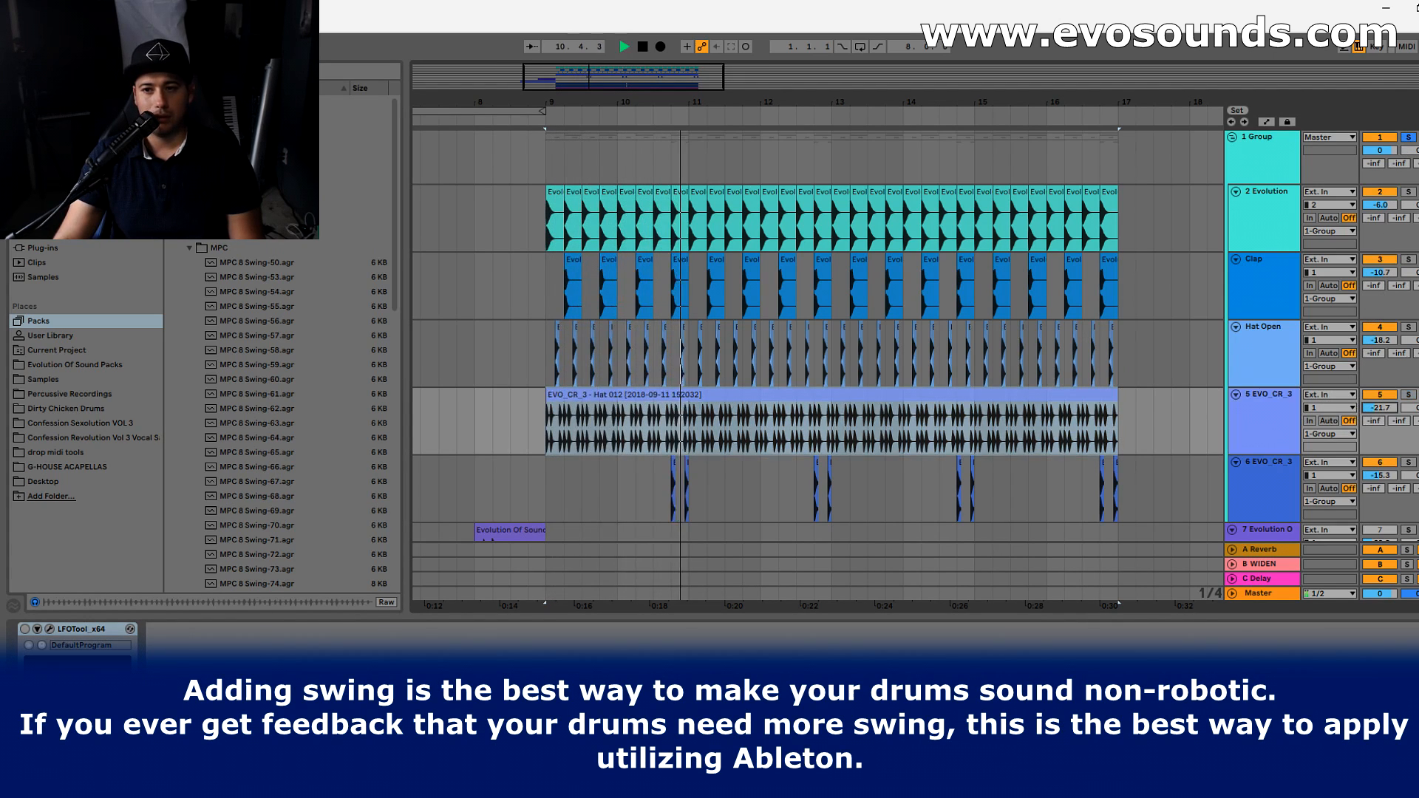
pyautogui.press('Tab')
pyautogui.press('Tab')
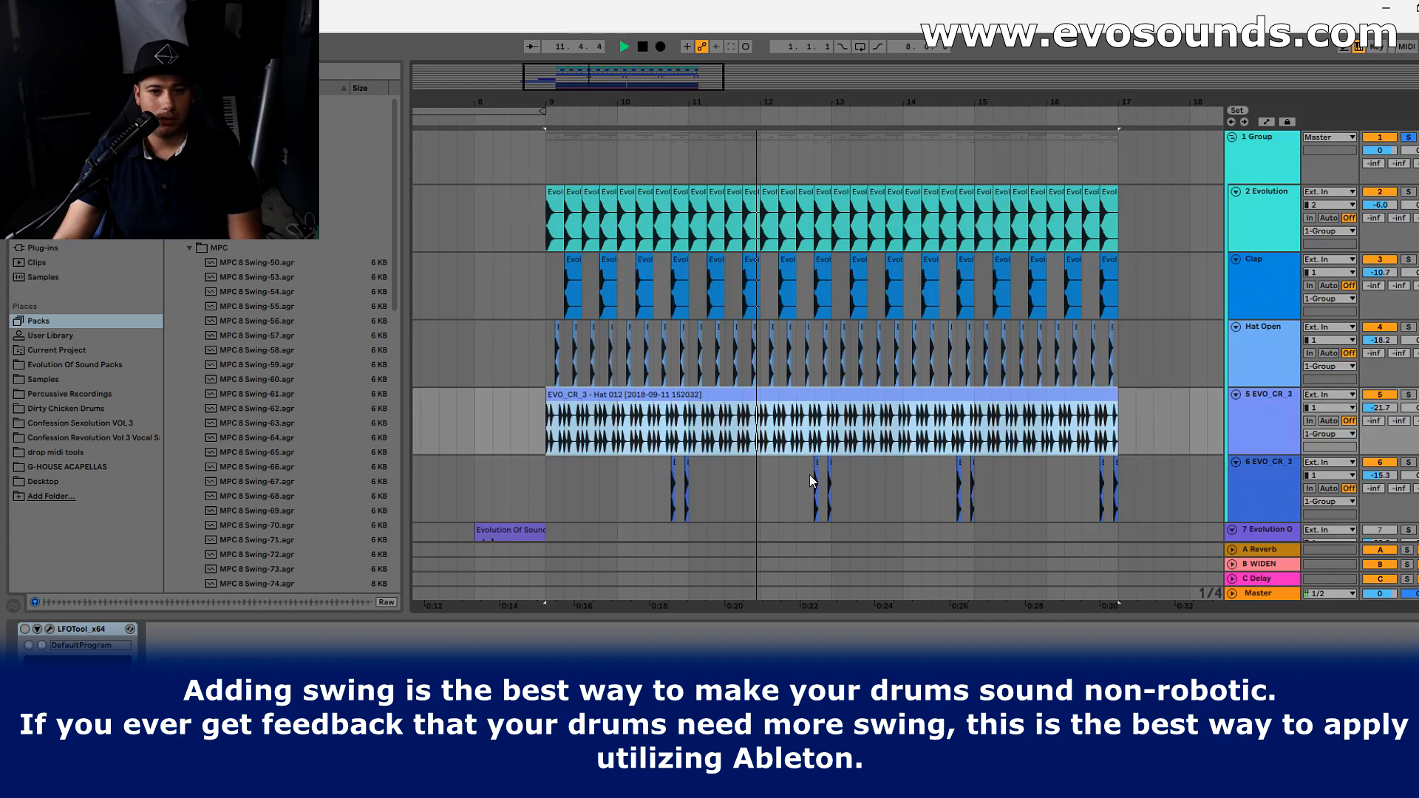
pyautogui.press('space')
# - Revert the hat clip's committed groove, assign it MPC 16 Double Down-50, and commit that groove
pyautogui.click(615, 409)
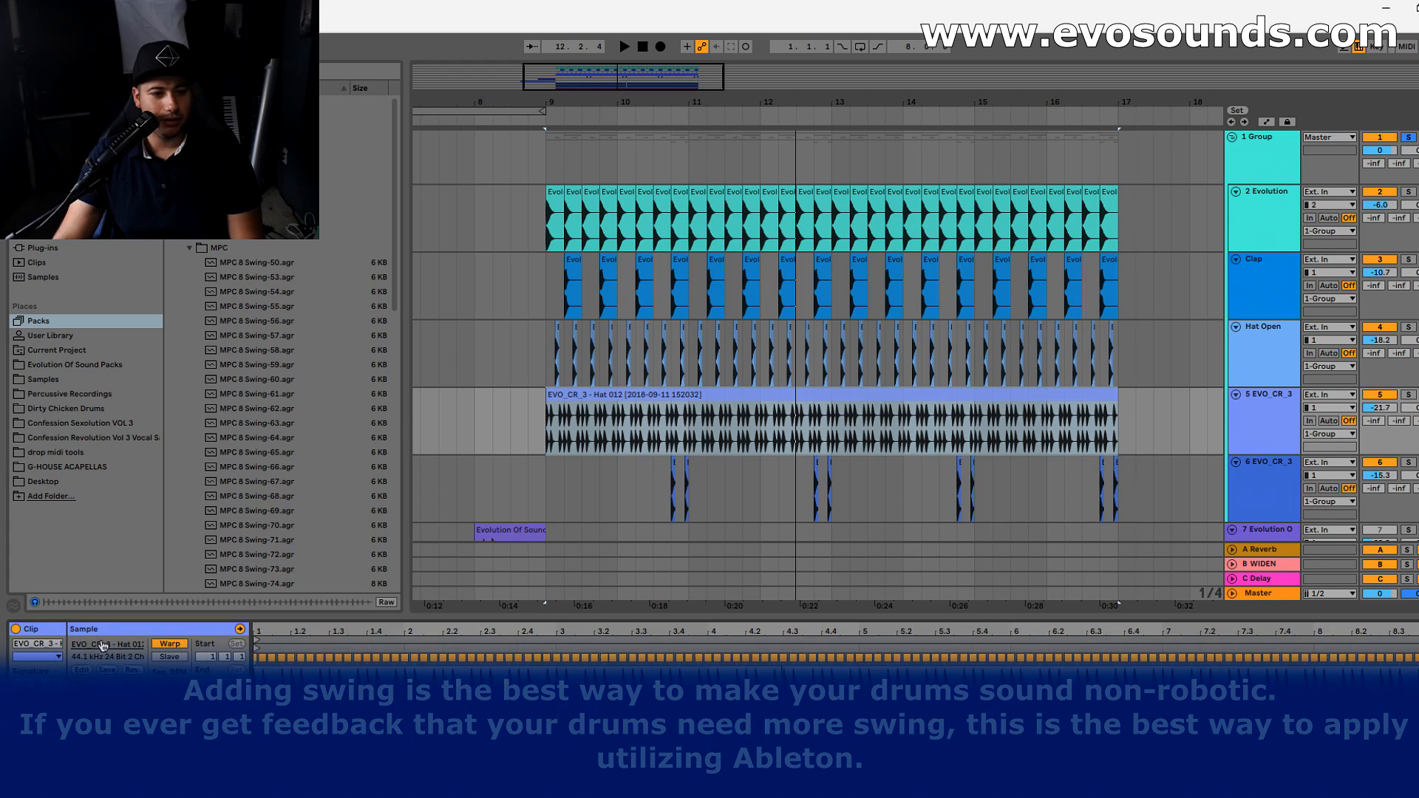
pyautogui.click(37, 712)
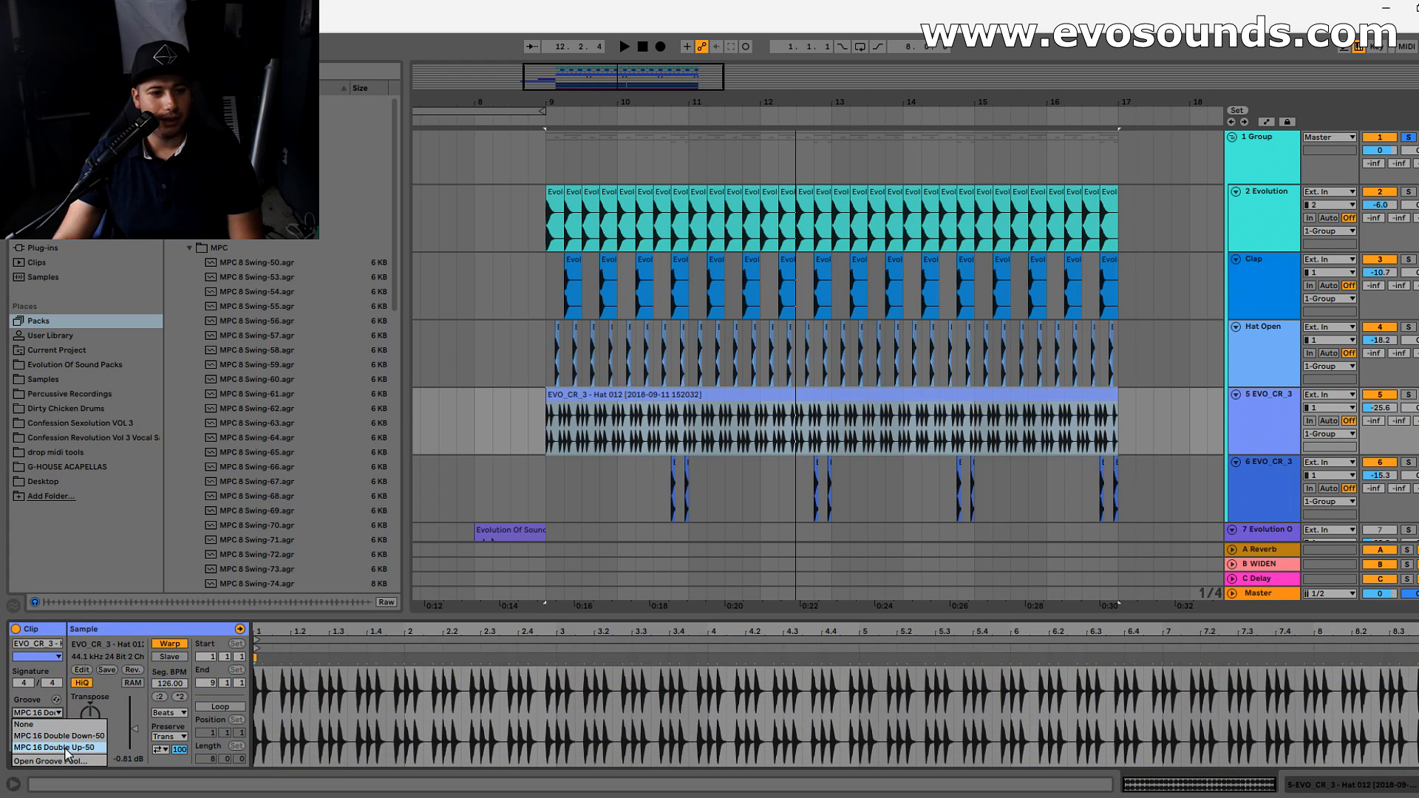
pyautogui.click(60, 737)
pyautogui.click(37, 725)
# - Play the drum Group and set the track 5 hat volume to -21.2 dB
pyautogui.press('space')
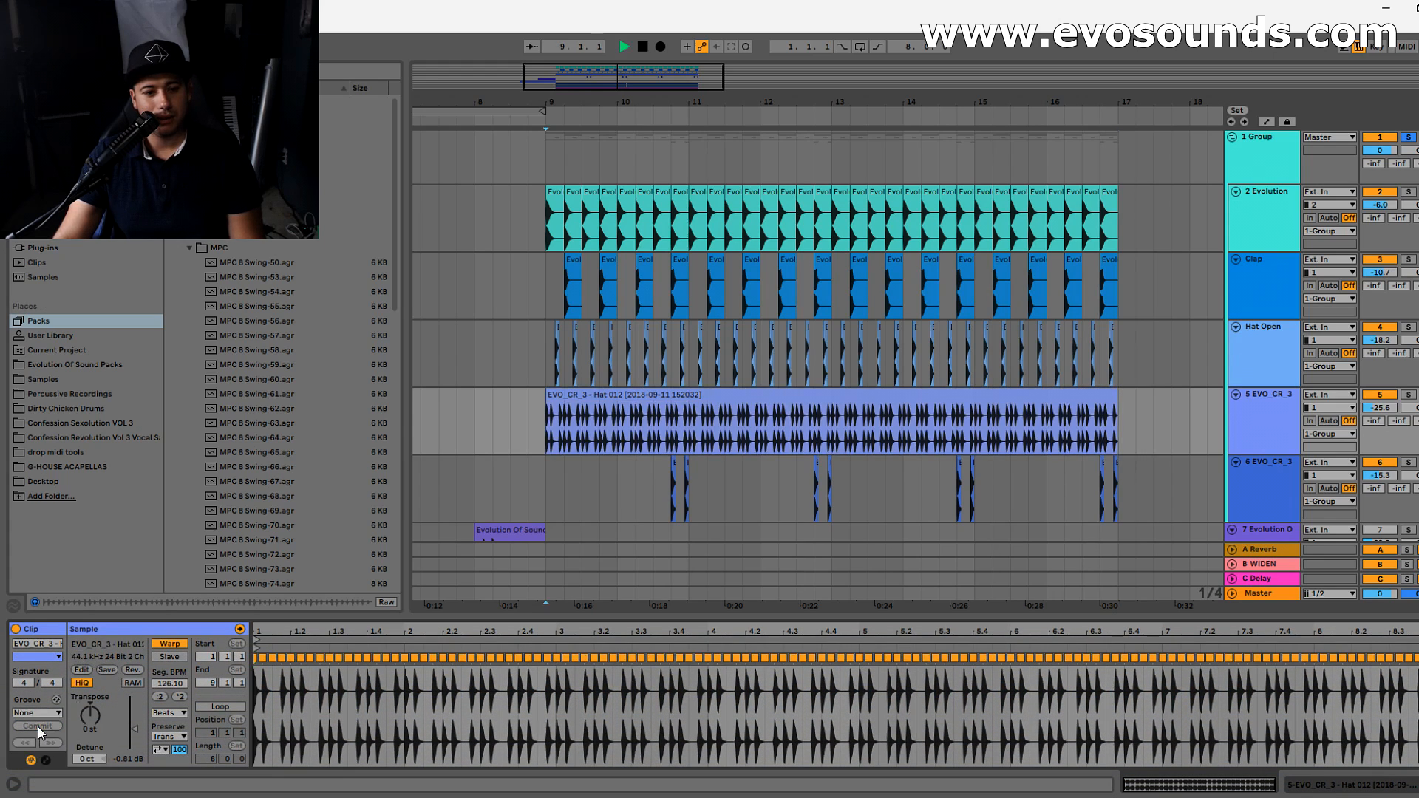
pyautogui.click(1289, 419)
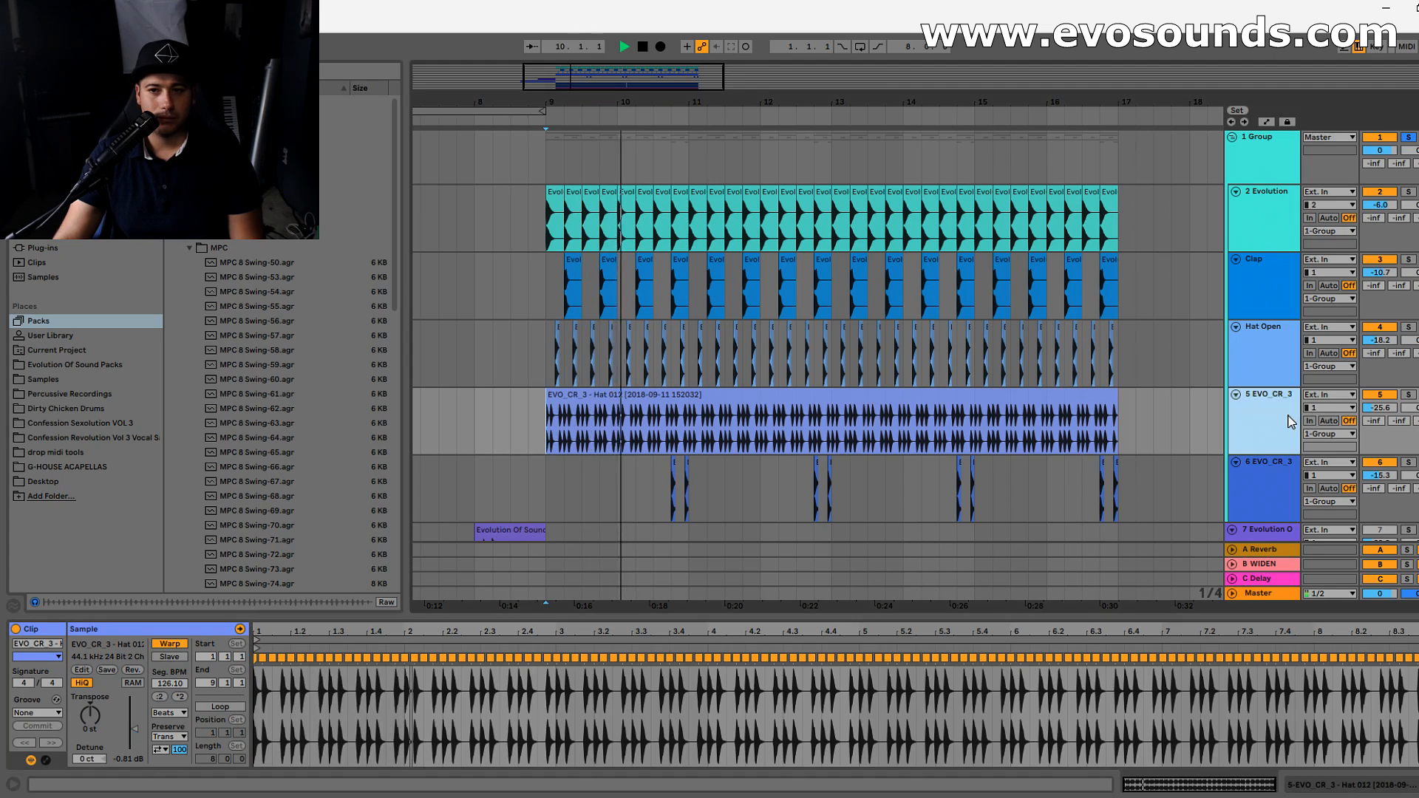
pyautogui.moveTo(1379, 407)
pyautogui.mouseDown()
pyautogui.moveTo(1379, 387)
pyautogui.moveTo(1380, 417)
pyautogui.mouseUp()
pyautogui.click(1267, 430)
# - Switch LFOTool back on for the track 5 hat and replay the drum Group
pyautogui.click(1301, 411)
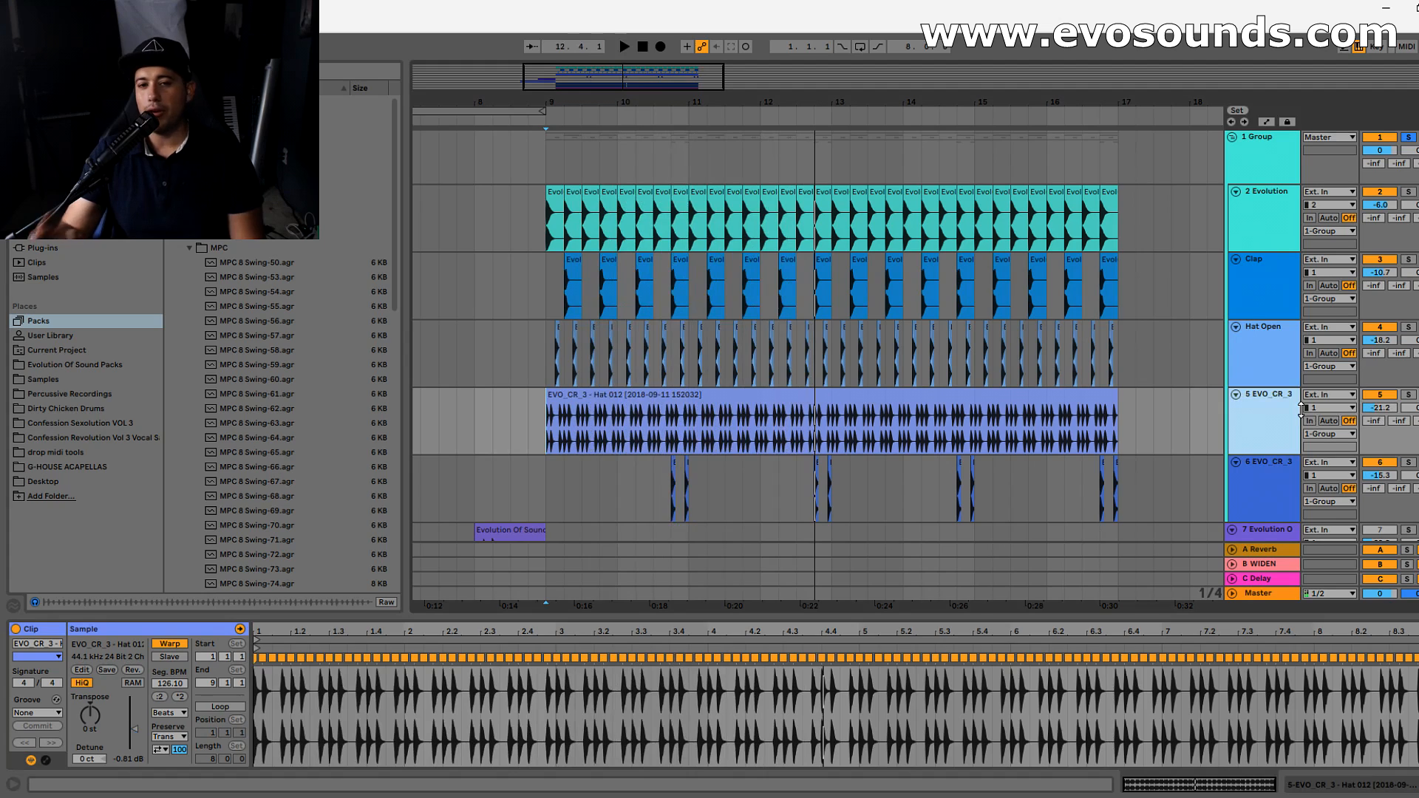
pyautogui.doubleClick(1281, 411)
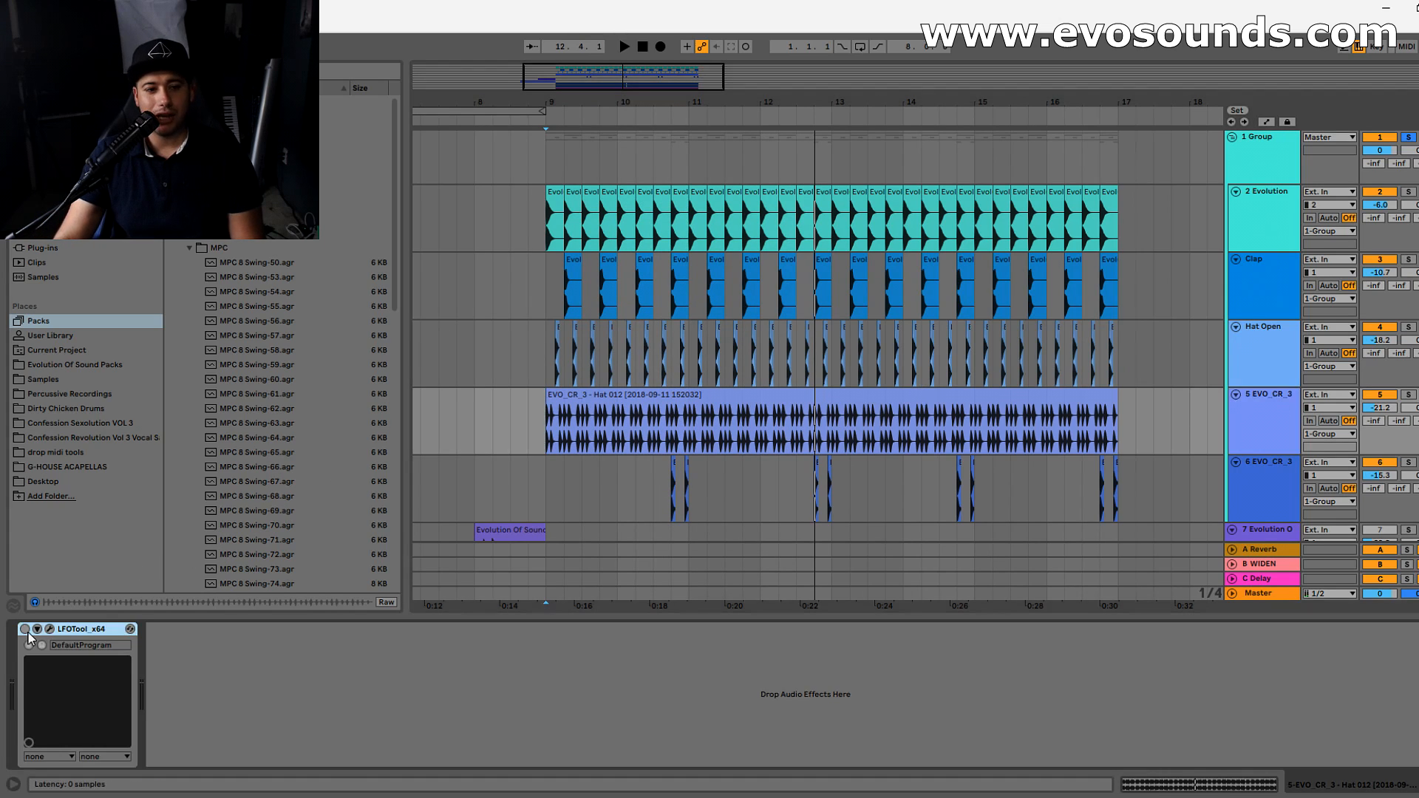
pyautogui.press('space')
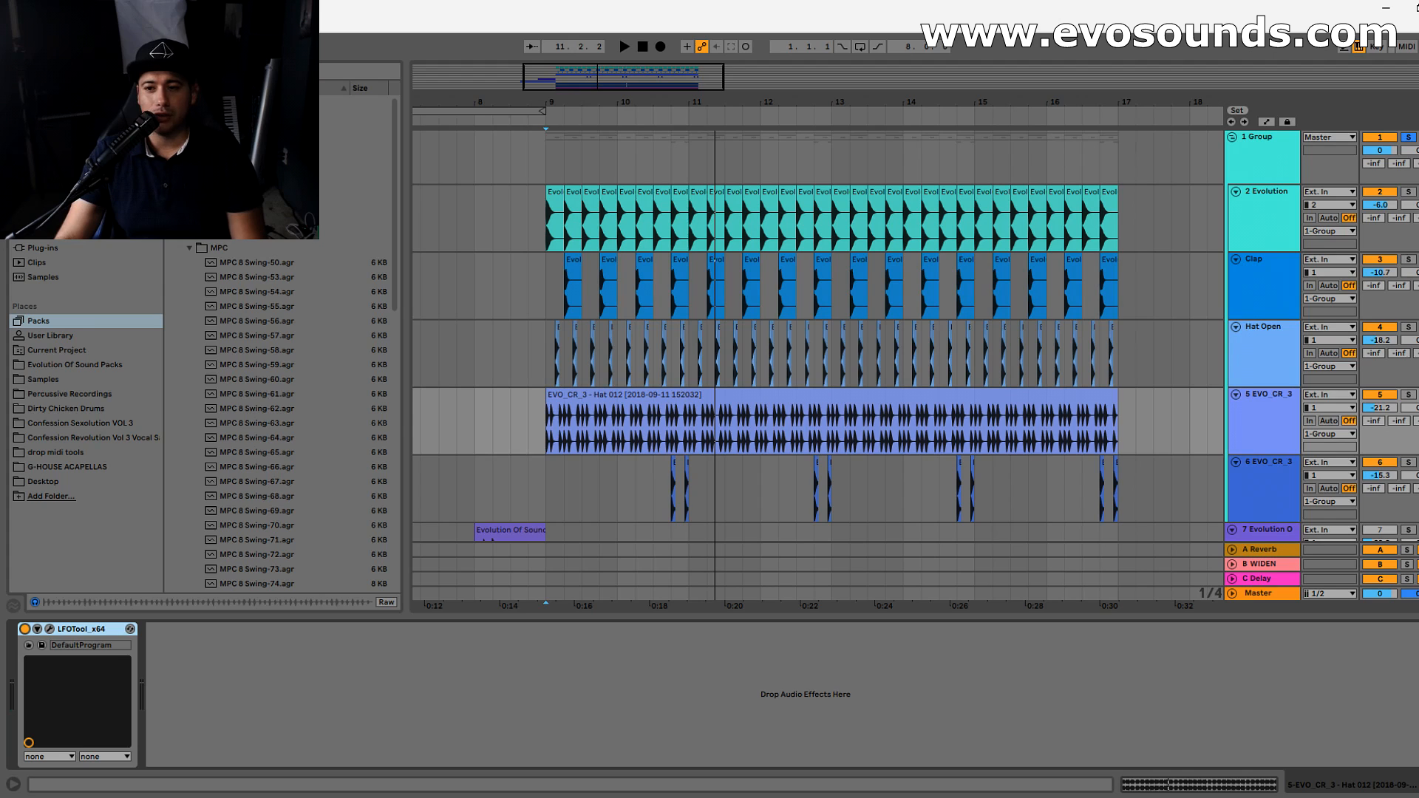
# - Locate the first clap at 9.2 in the arrangement and make the editing grid finer
pyautogui.moveTo(550, 80); pyautogui.dragTo(561, 189)
pyautogui.click(745, 269)
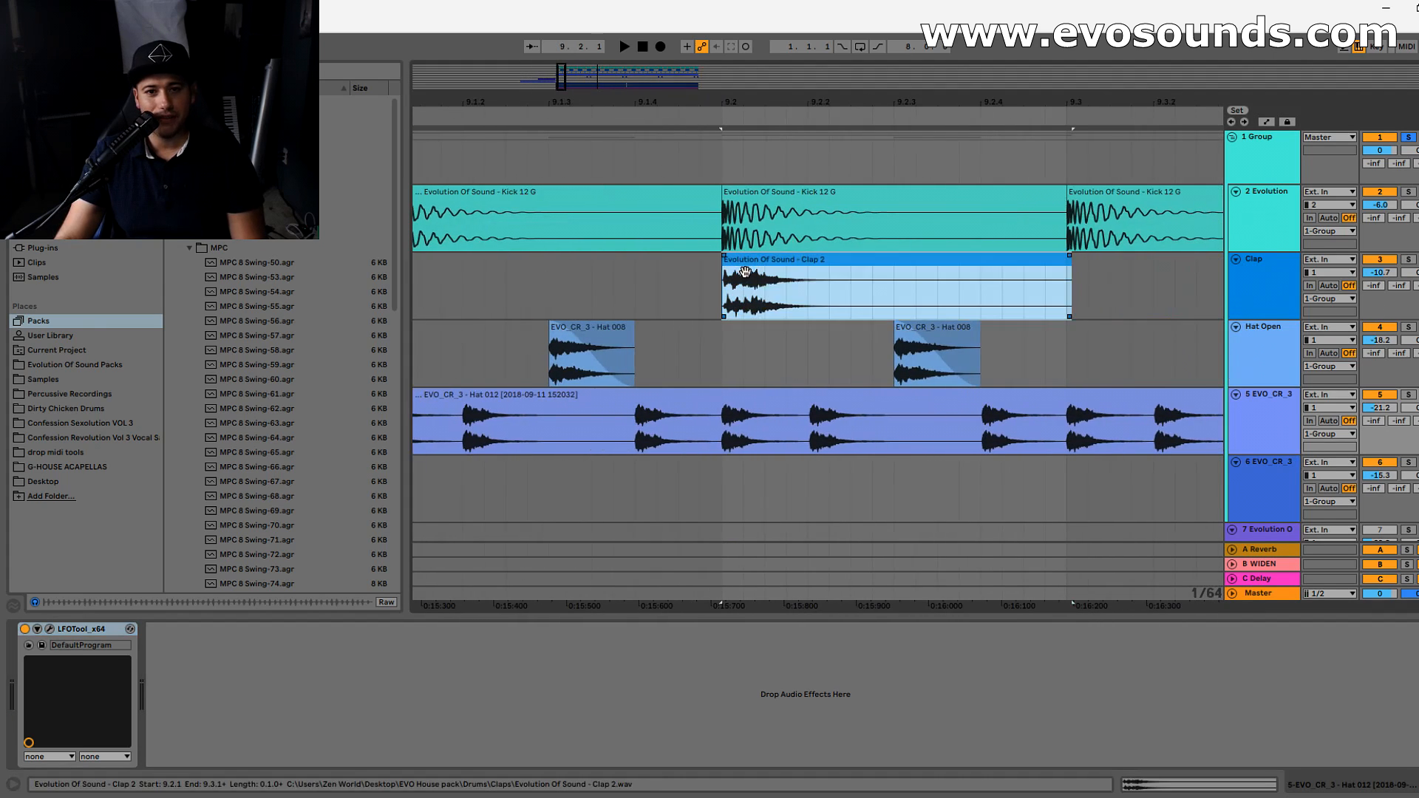
pyautogui.rightClick(680, 282)
pyautogui.click(769, 432)
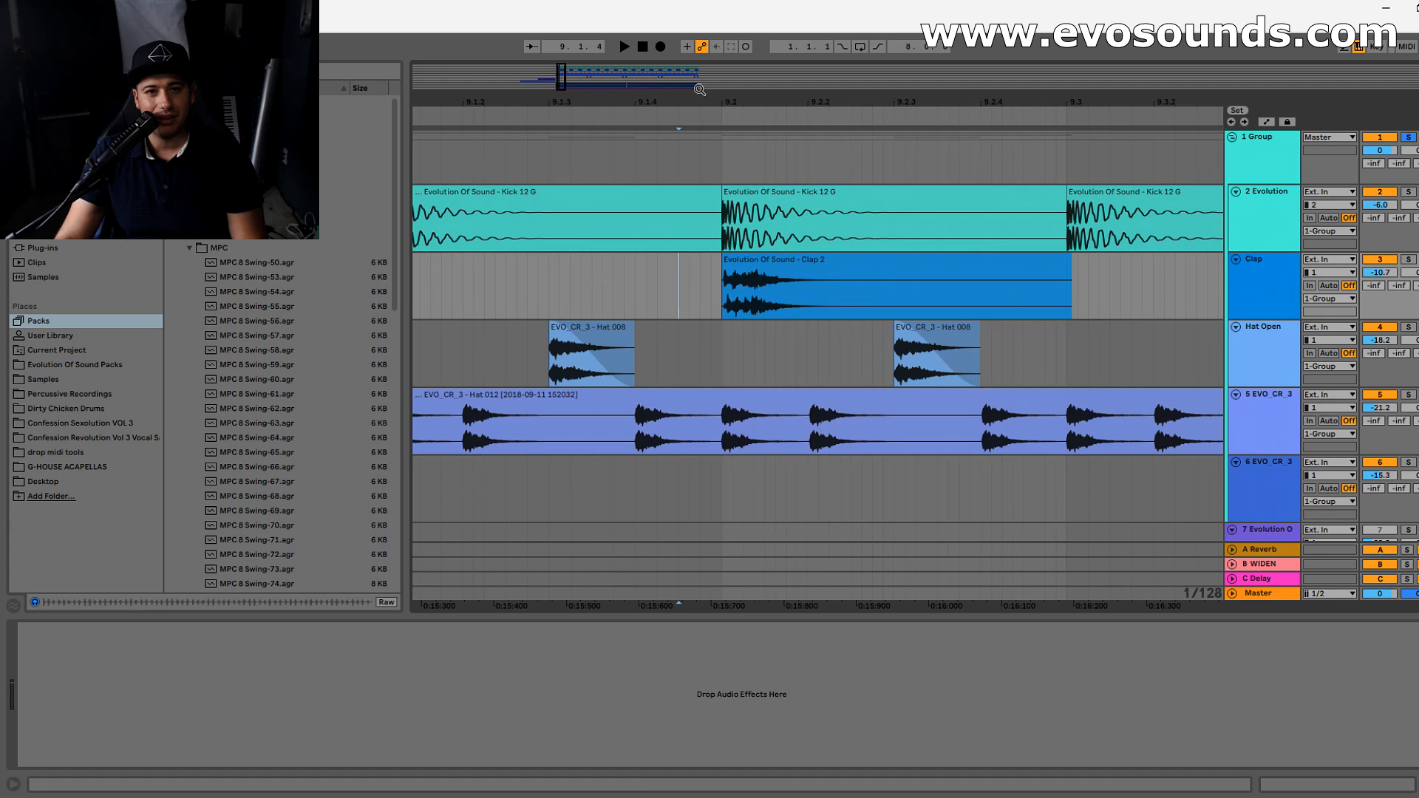
# - Examine the silent start and transient of Clap 2 at 9.2 against the kick above it, marking parts of the waveform
pyautogui.moveTo(563, 78); pyautogui.dragTo(563, 93)
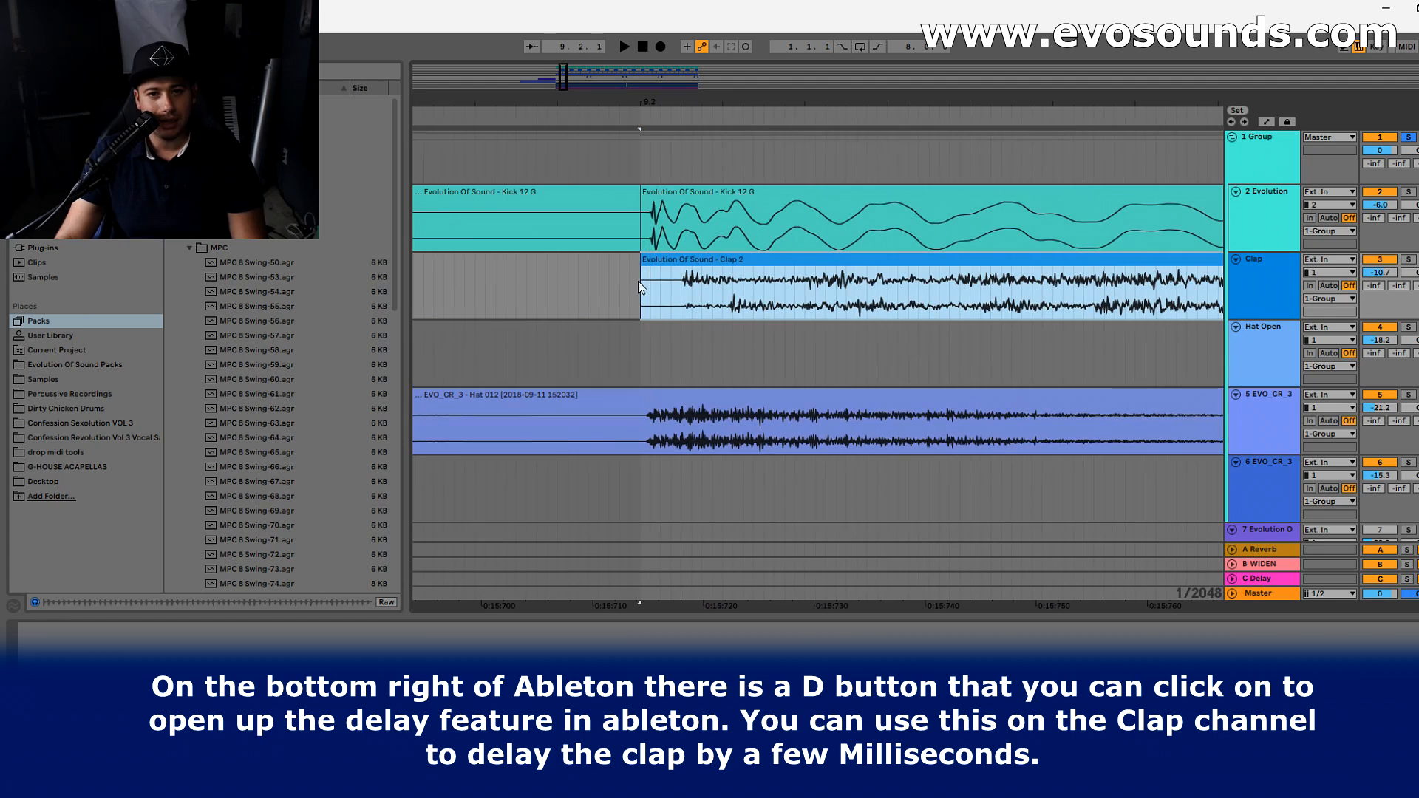
pyautogui.moveTo(641, 294); pyautogui.dragTo(669, 296)
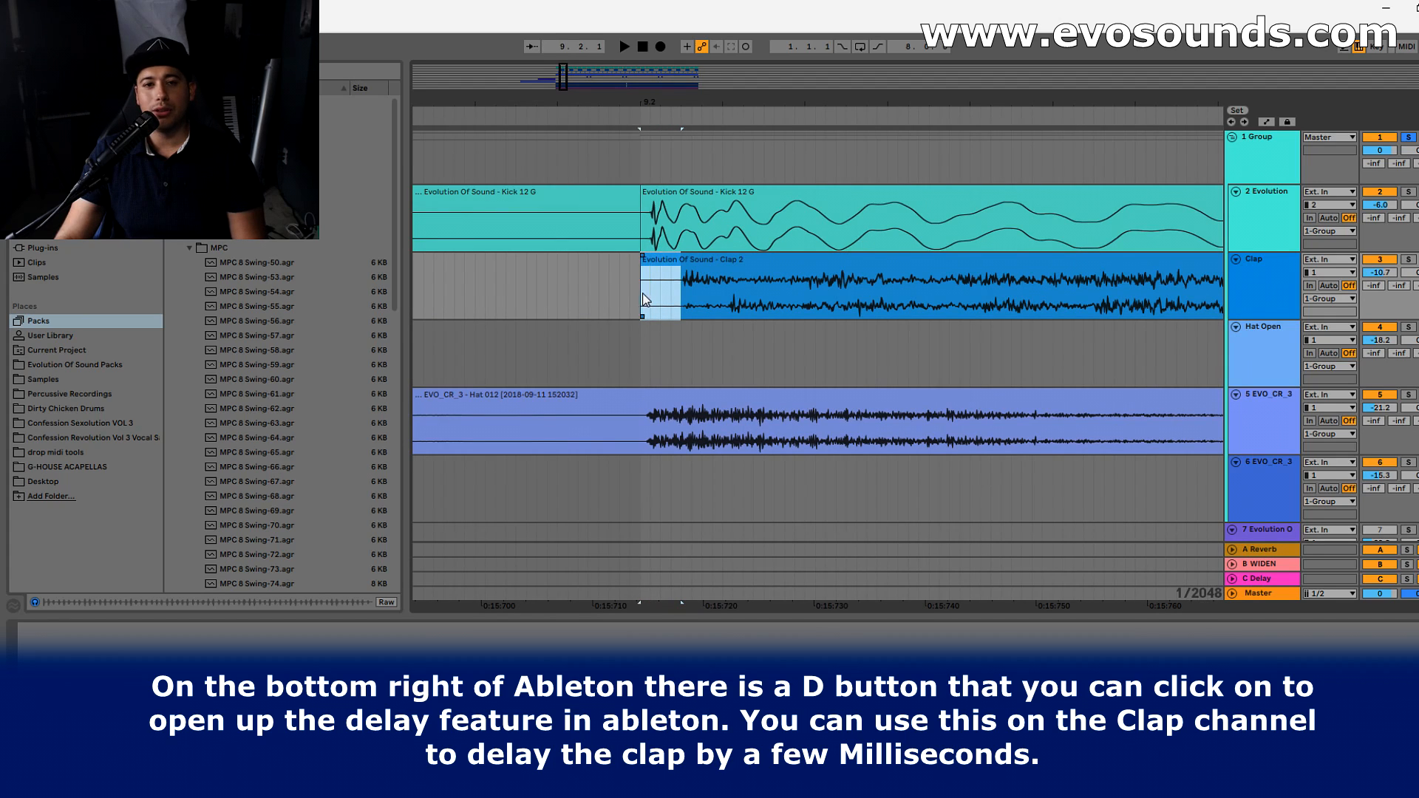
pyautogui.moveTo(679, 300); pyautogui.dragTo(897, 310)
pyautogui.moveTo(564, 78); pyautogui.dragTo(560, 91)
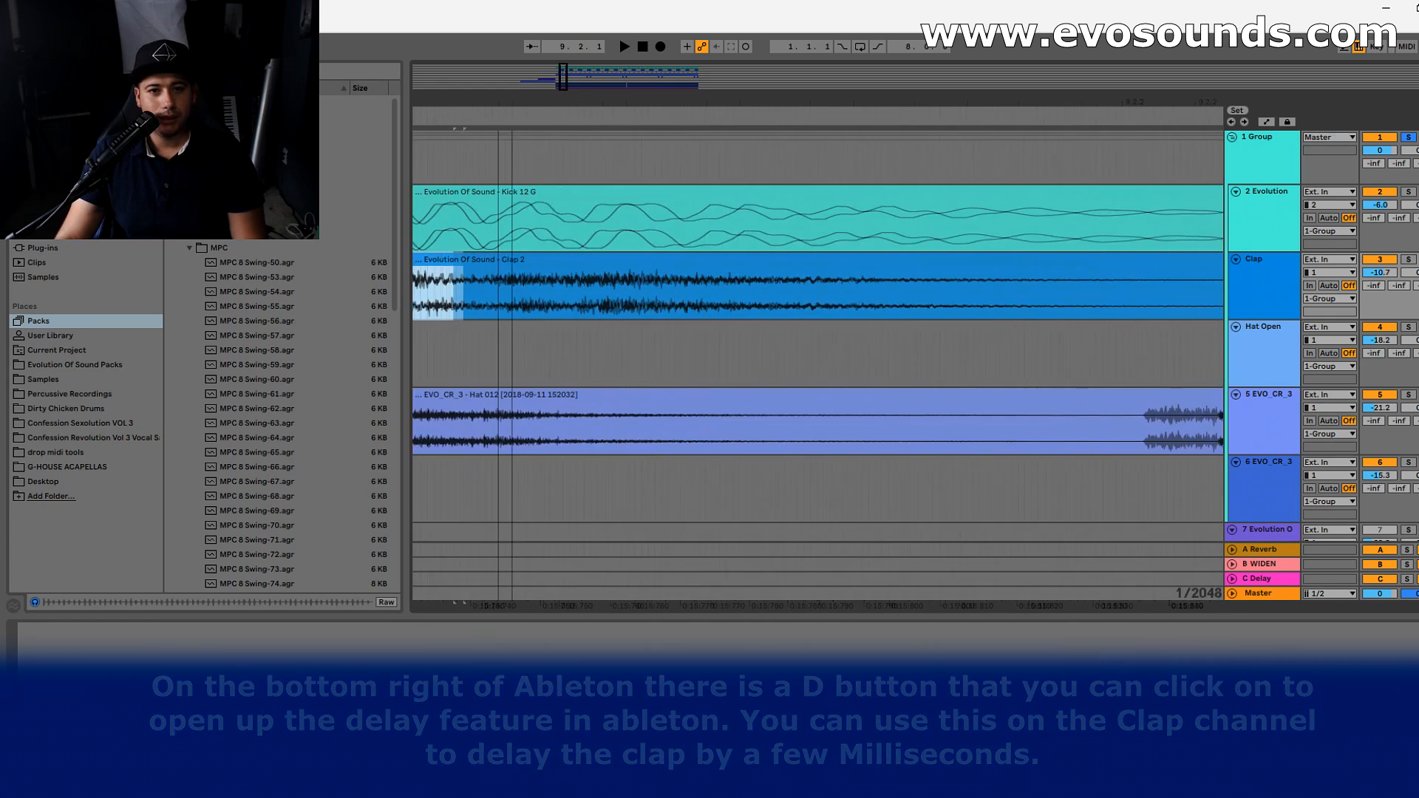
pyautogui.click(525, 310)
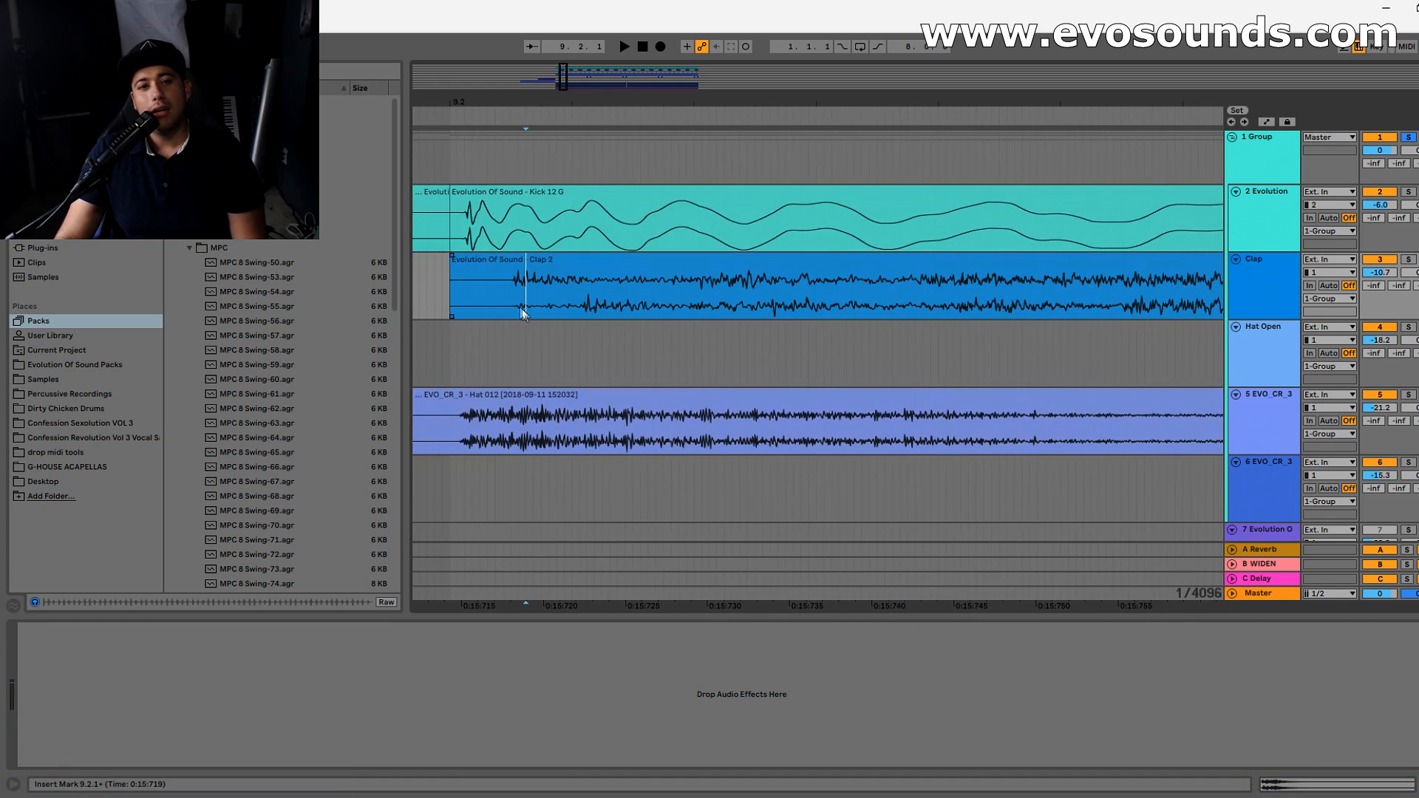
pyautogui.moveTo(516, 305); pyautogui.dragTo(833, 314)
pyautogui.click(519, 304)
pyautogui.moveTo(601, 305); pyautogui.dragTo(728, 304)
pyautogui.click(730, 305)
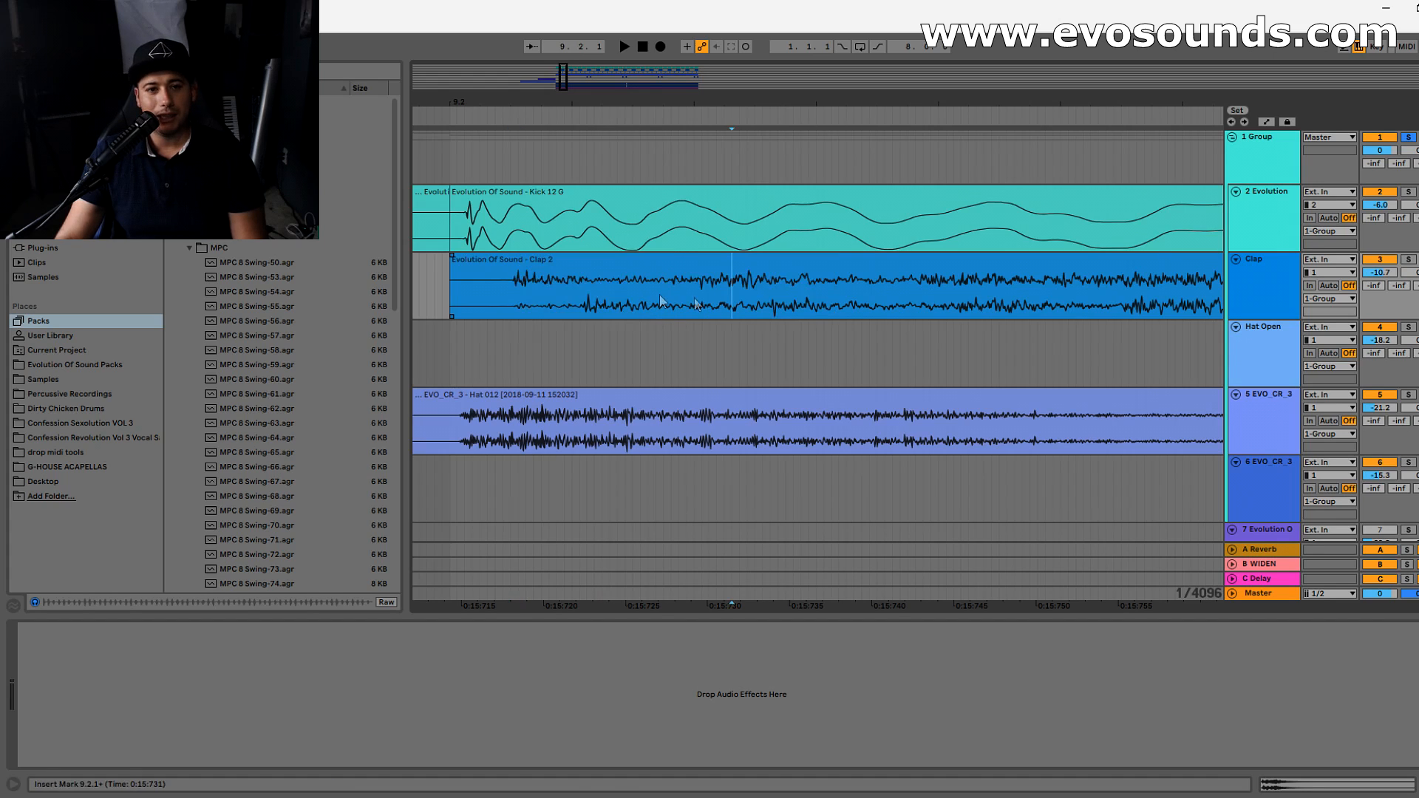
# - Compare the start of Clap 2 at 9.2 with the kick and with the track 5 hat, marking where each transient begins
pyautogui.click(517, 264)
pyautogui.click(537, 309)
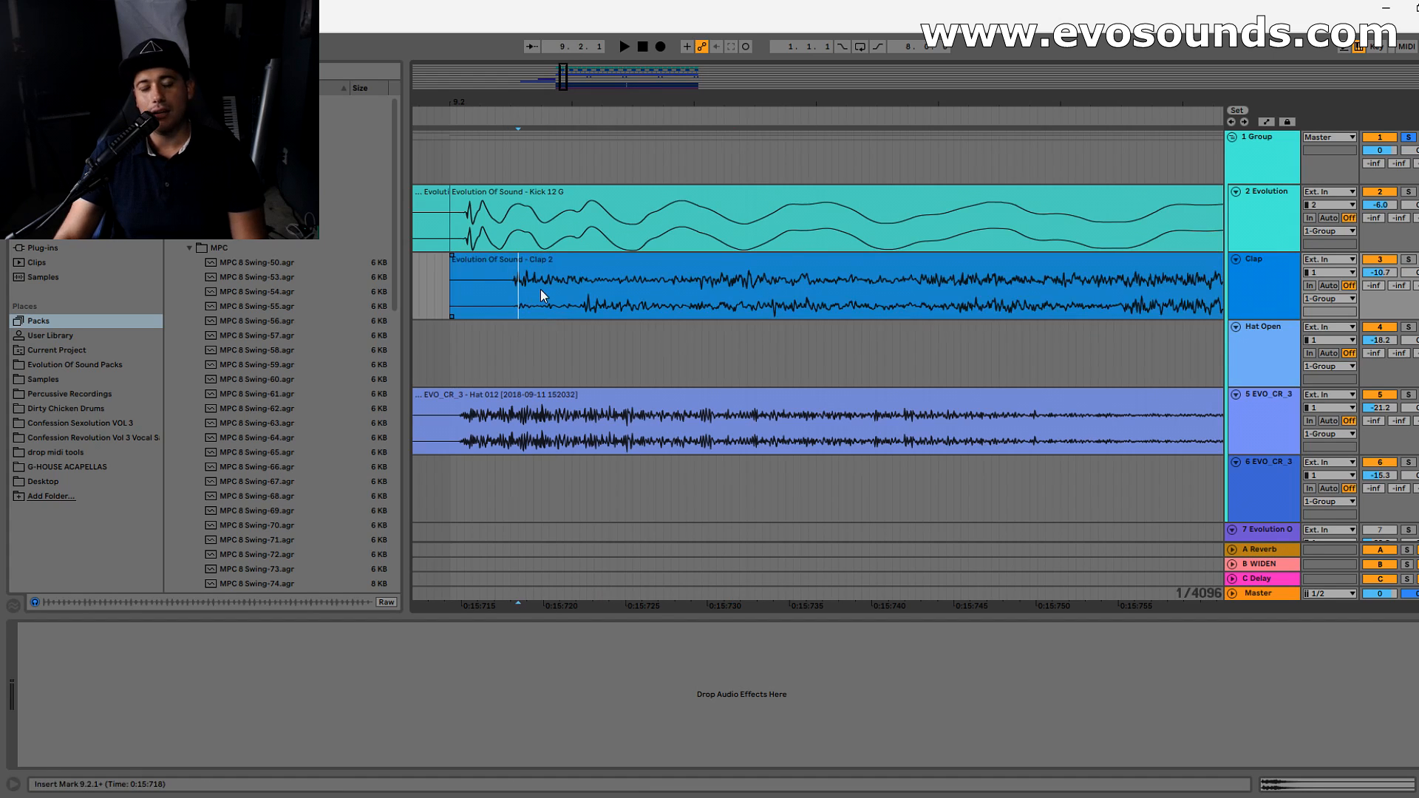
pyautogui.moveTo(563, 82)
pyautogui.mouseDown()
pyautogui.moveTo(563, 14)
pyautogui.moveTo(563, 92)
pyautogui.moveTo(565, 76)
pyautogui.mouseUp()
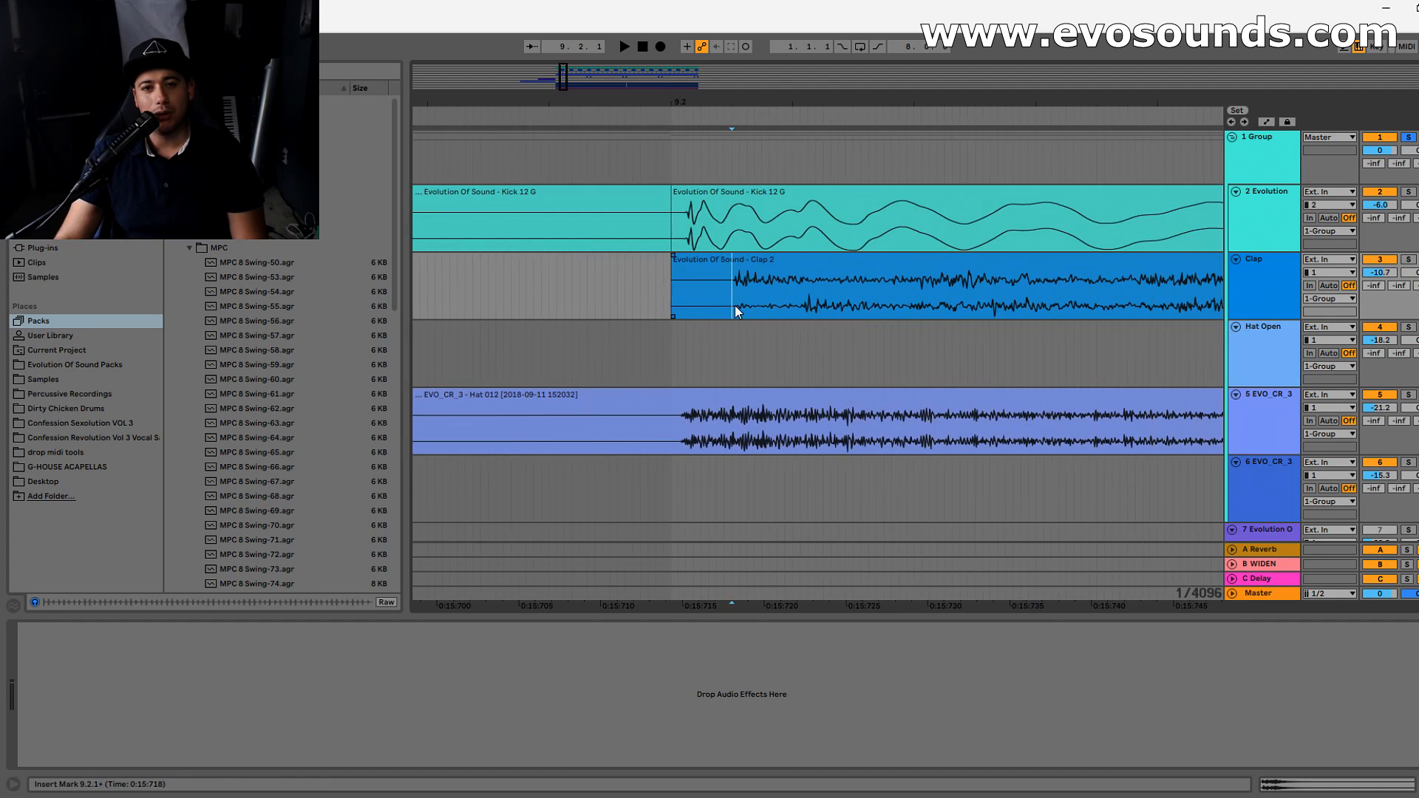
pyautogui.moveTo(564, 77); pyautogui.dragTo(564, 85)
pyautogui.click(814, 397)
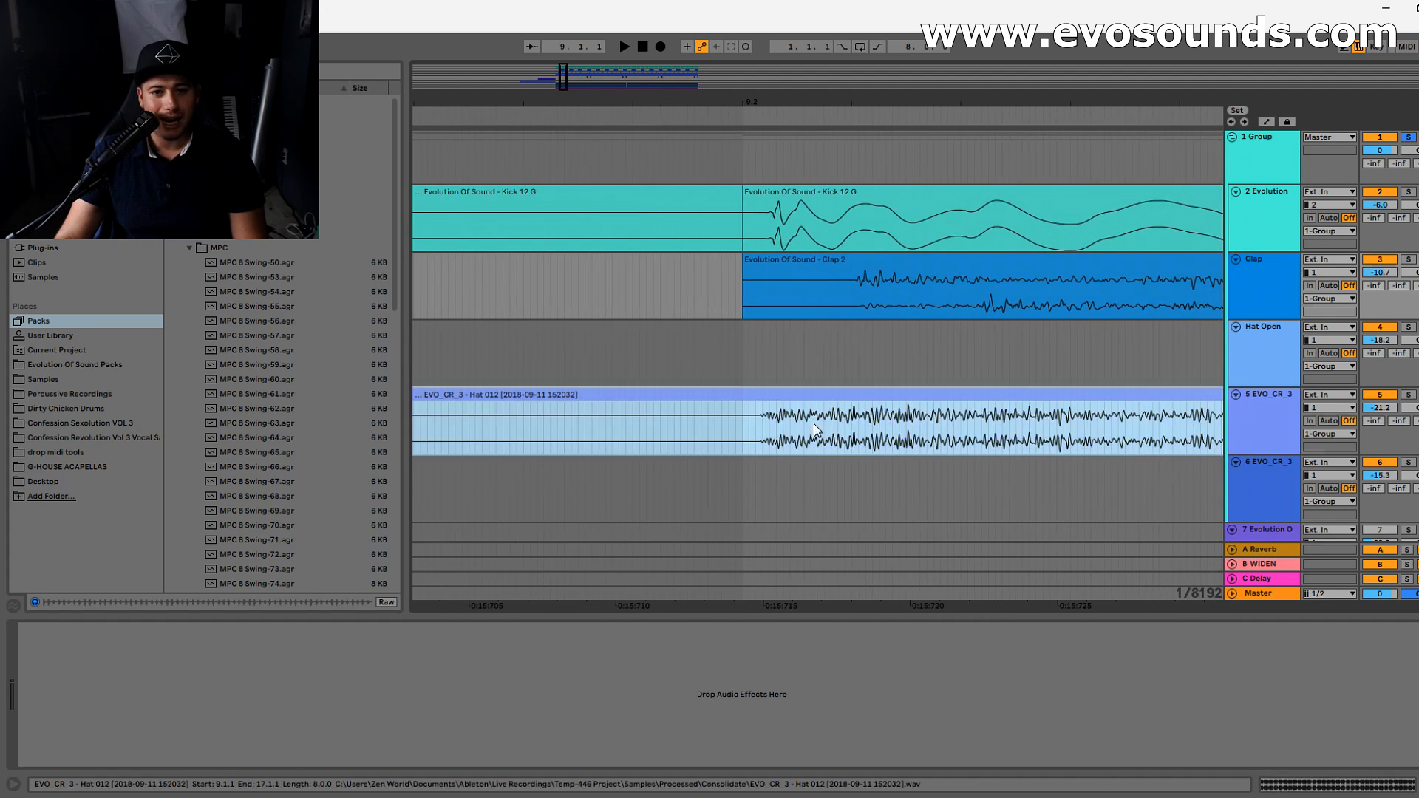
pyautogui.click(763, 441)
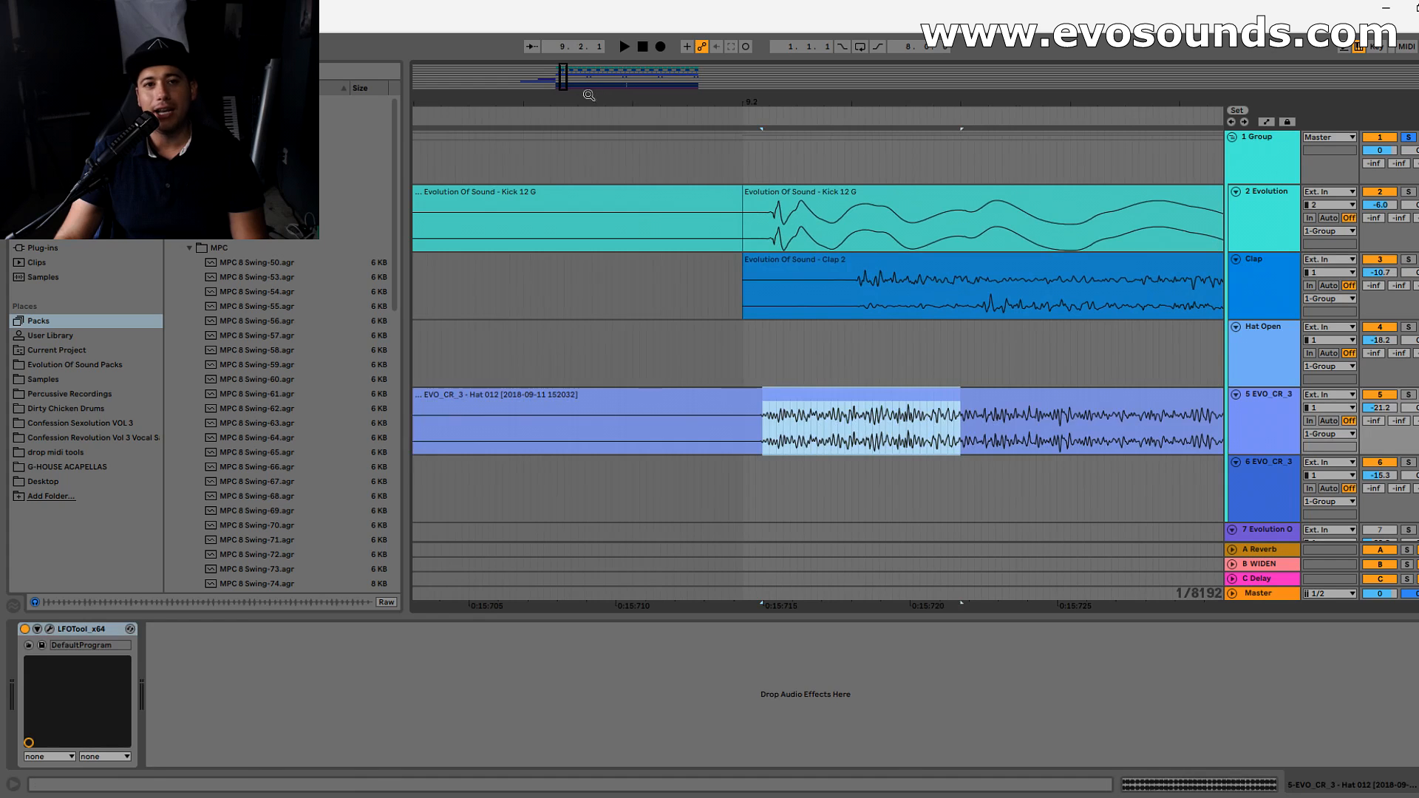
# - Examine the offset between the transients in the two channels of Clap 2, marking the stretch between them
pyautogui.moveTo(784, 102)
pyautogui.mouseDown()
pyautogui.moveTo(651, 115)
pyautogui.moveTo(770, 110)
pyautogui.mouseUp()
pyautogui.click(779, 261)
pyautogui.moveTo(777, 303); pyautogui.dragTo(946, 311)
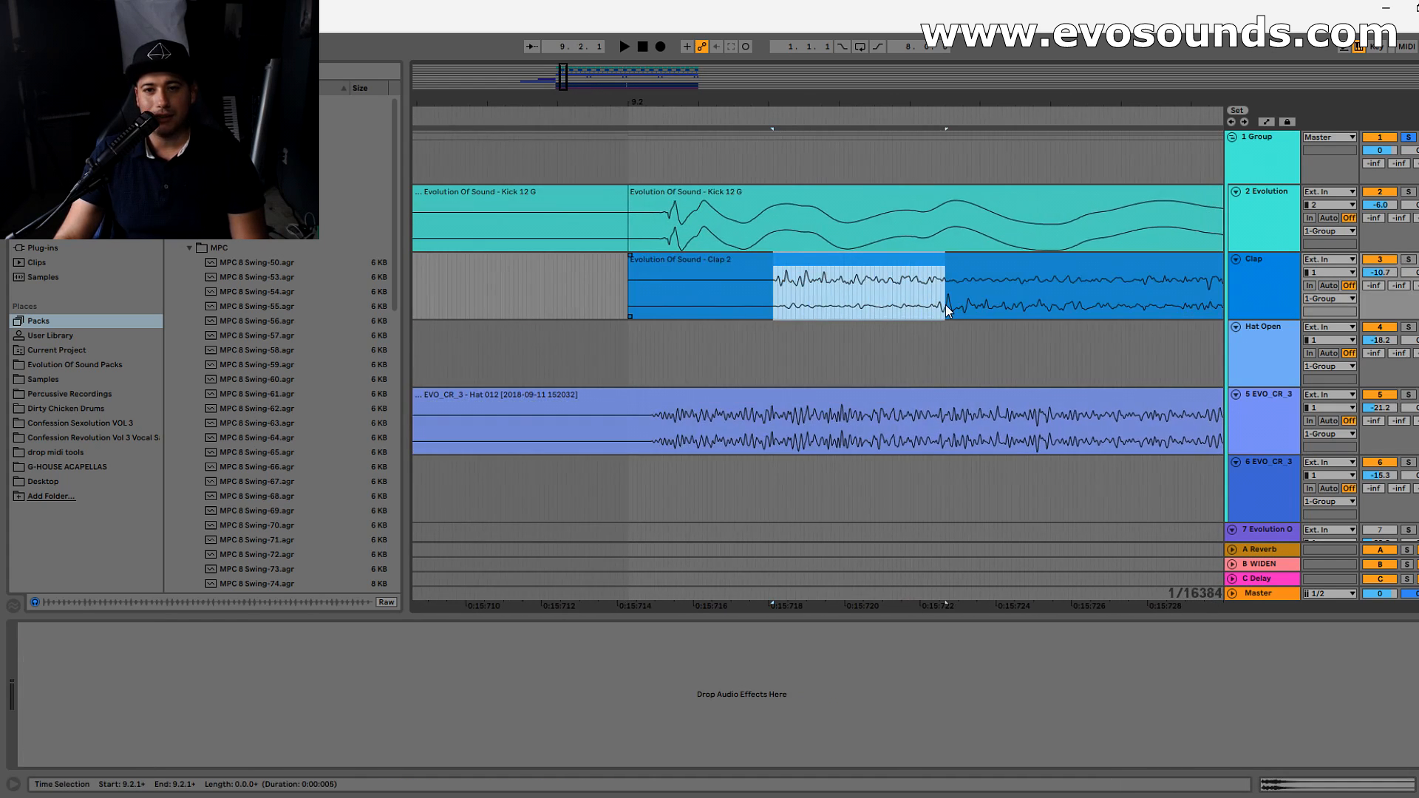
pyautogui.click(777, 283)
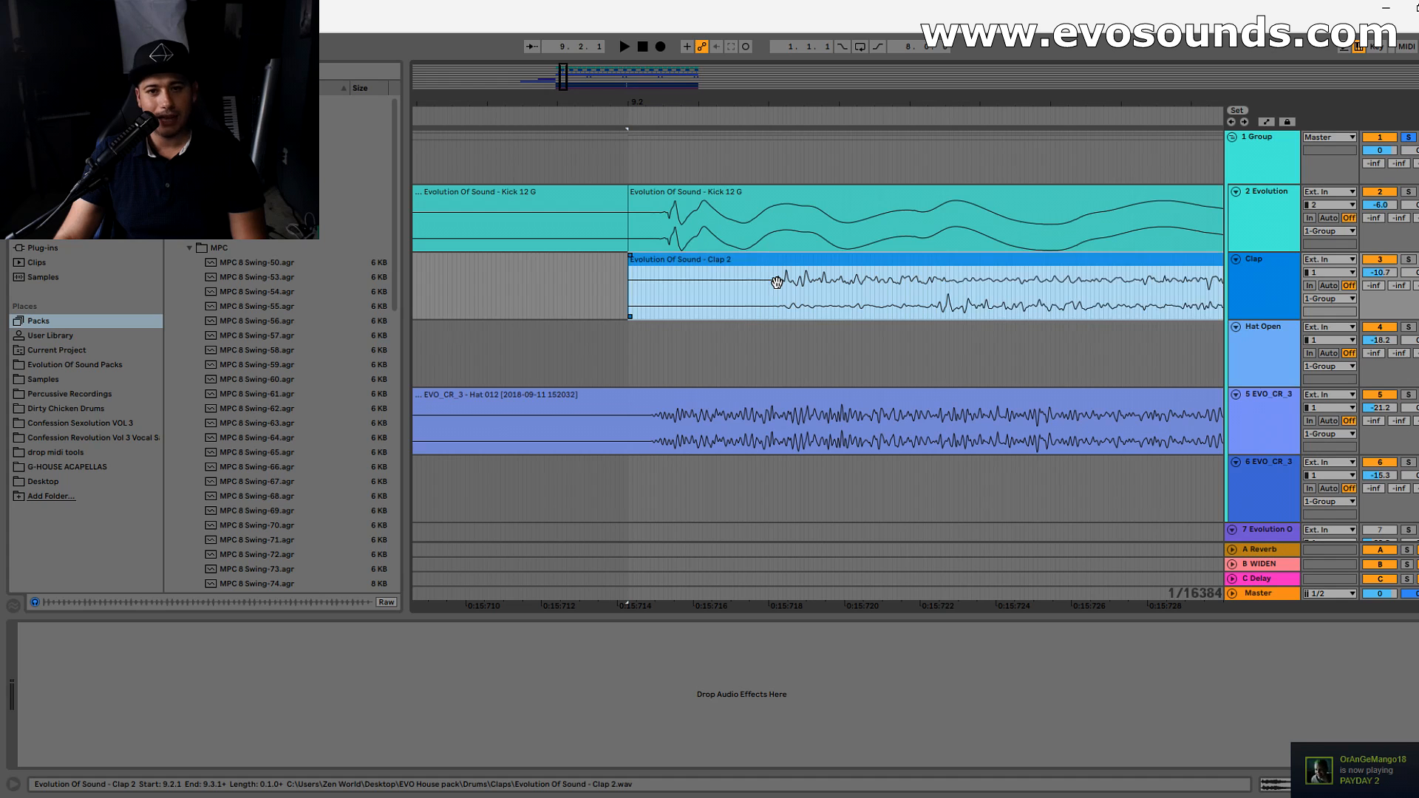
pyautogui.click(952, 311)
# - Play the drum Group from just before bar 9 to hear the clap in the mix
pyautogui.moveTo(564, 87); pyautogui.dragTo(561, 18)
pyautogui.moveTo(564, 79); pyautogui.dragTo(570, 69)
pyautogui.click(650, 269)
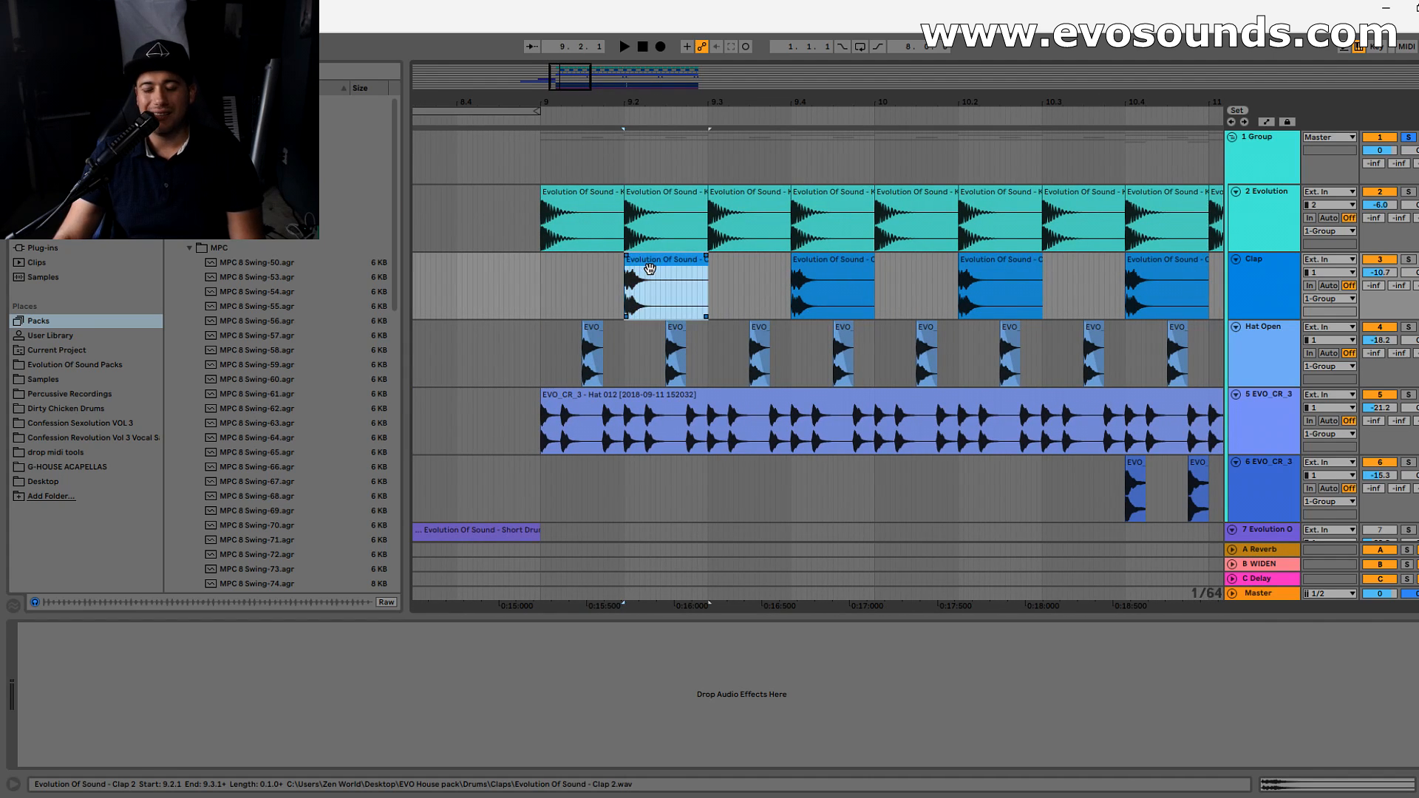
pyautogui.click(1272, 316)
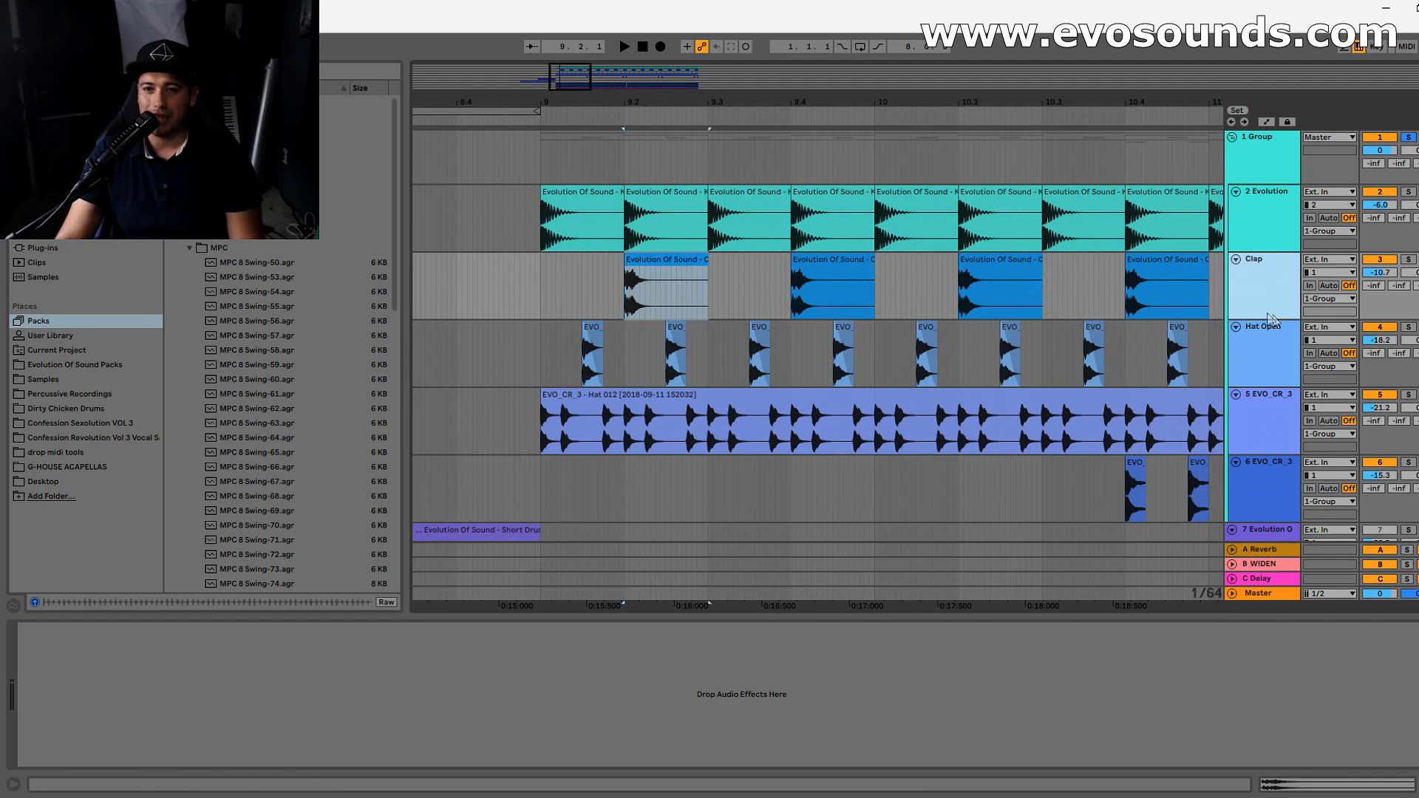
pyautogui.click(527, 275)
pyautogui.press('space')
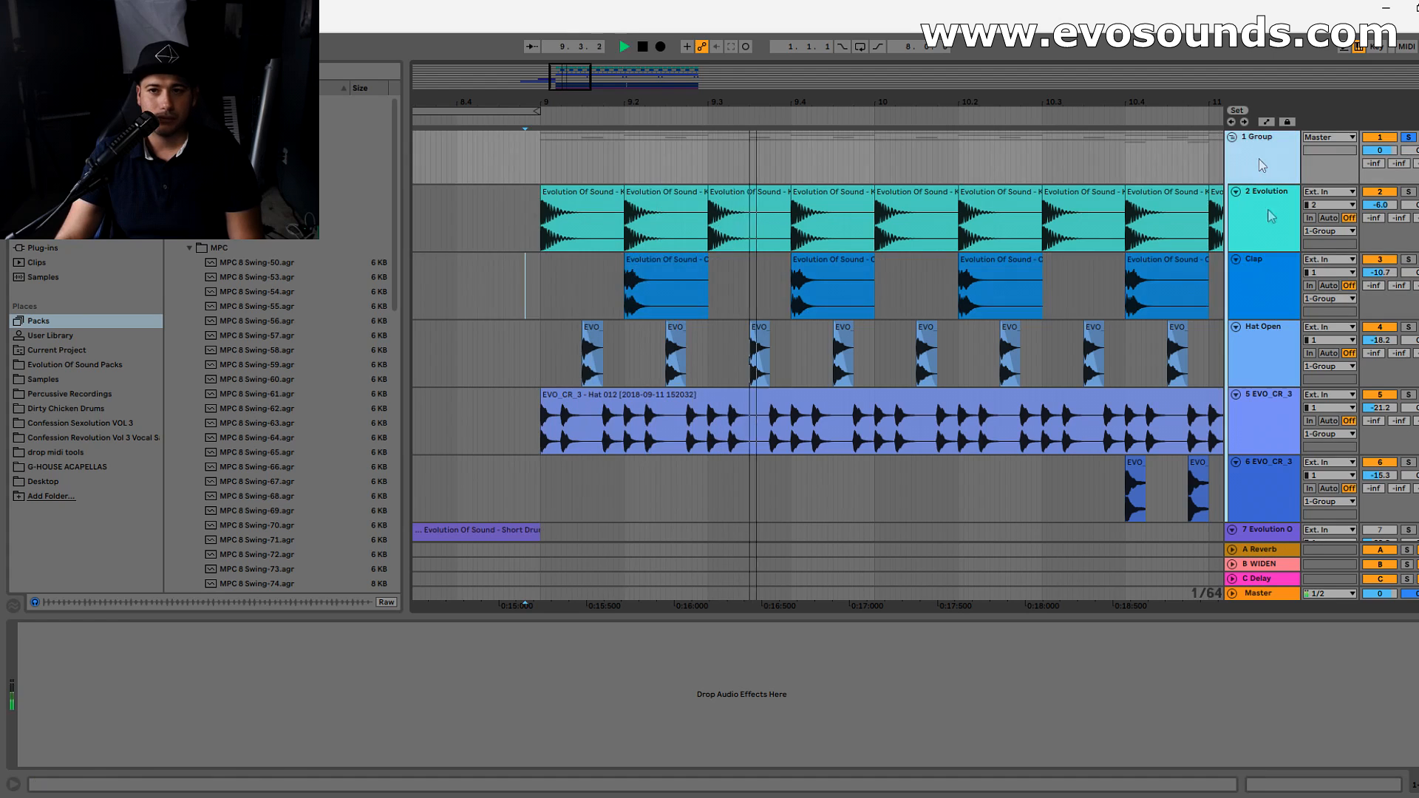
pyautogui.moveTo(914, 102); pyautogui.dragTo(842, 81)
# - Solo the Clap track and add an EQ Eight to it
pyautogui.click(1283, 296)
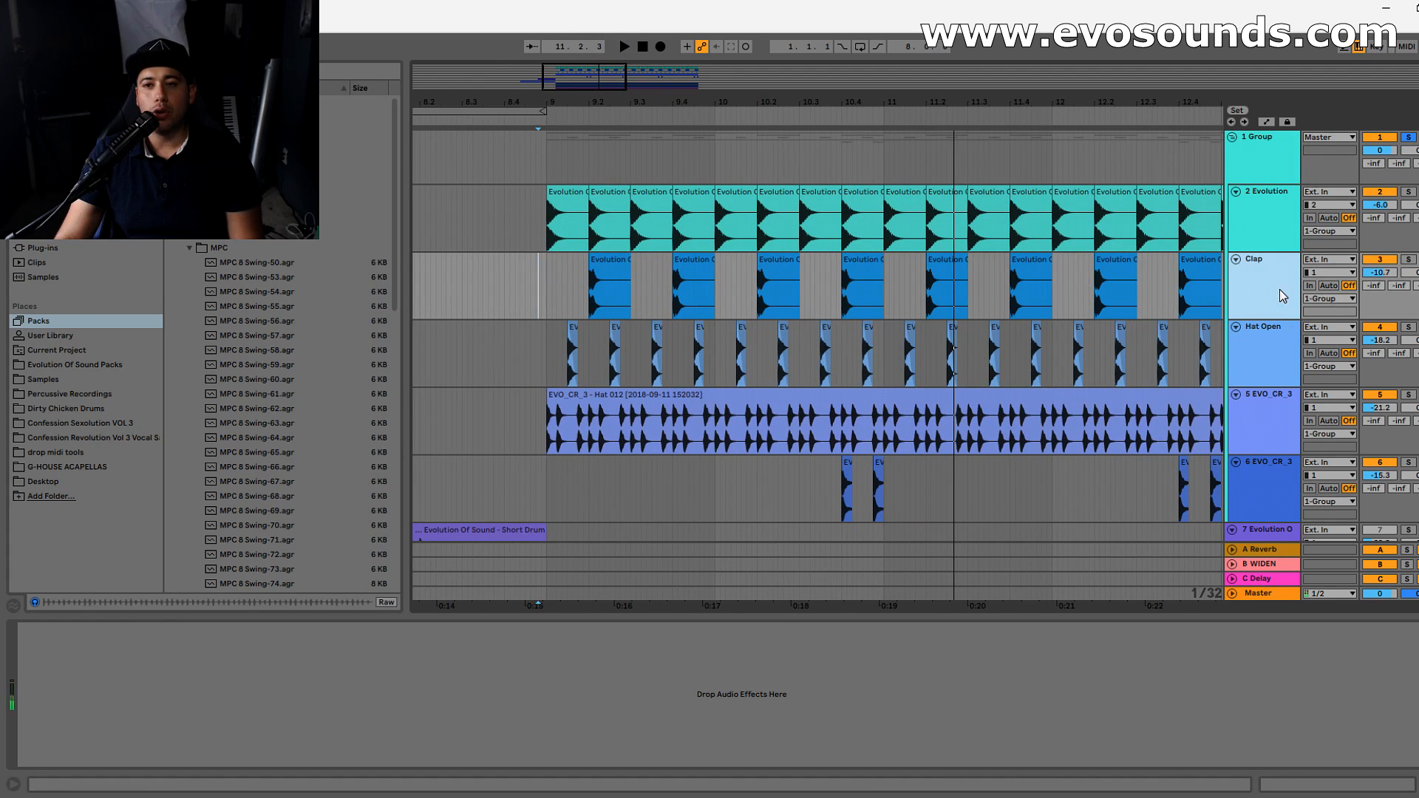
pyautogui.click(1408, 260)
pyautogui.click(1286, 266)
pyautogui.click(45, 204)
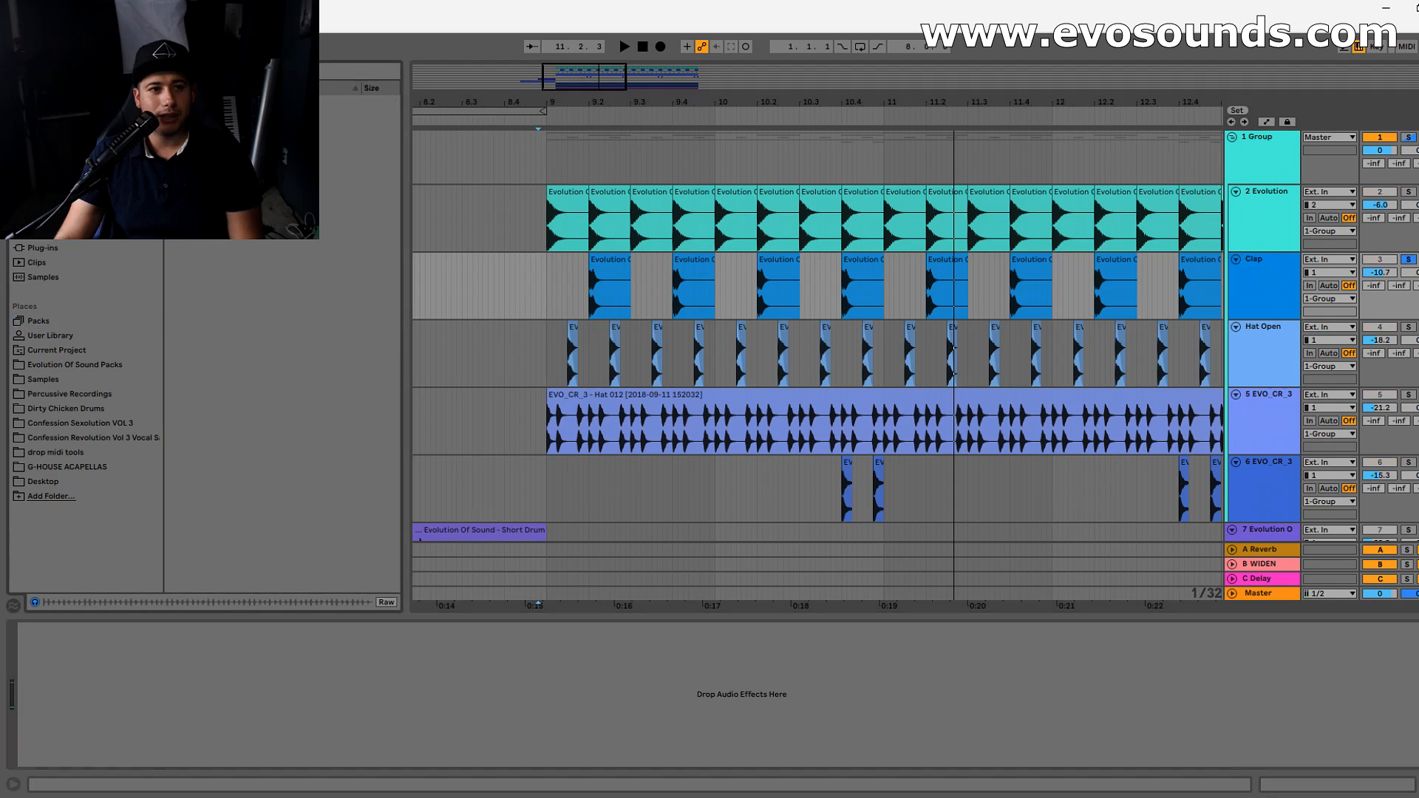
pyautogui.hotkey('ctrl', 'f')
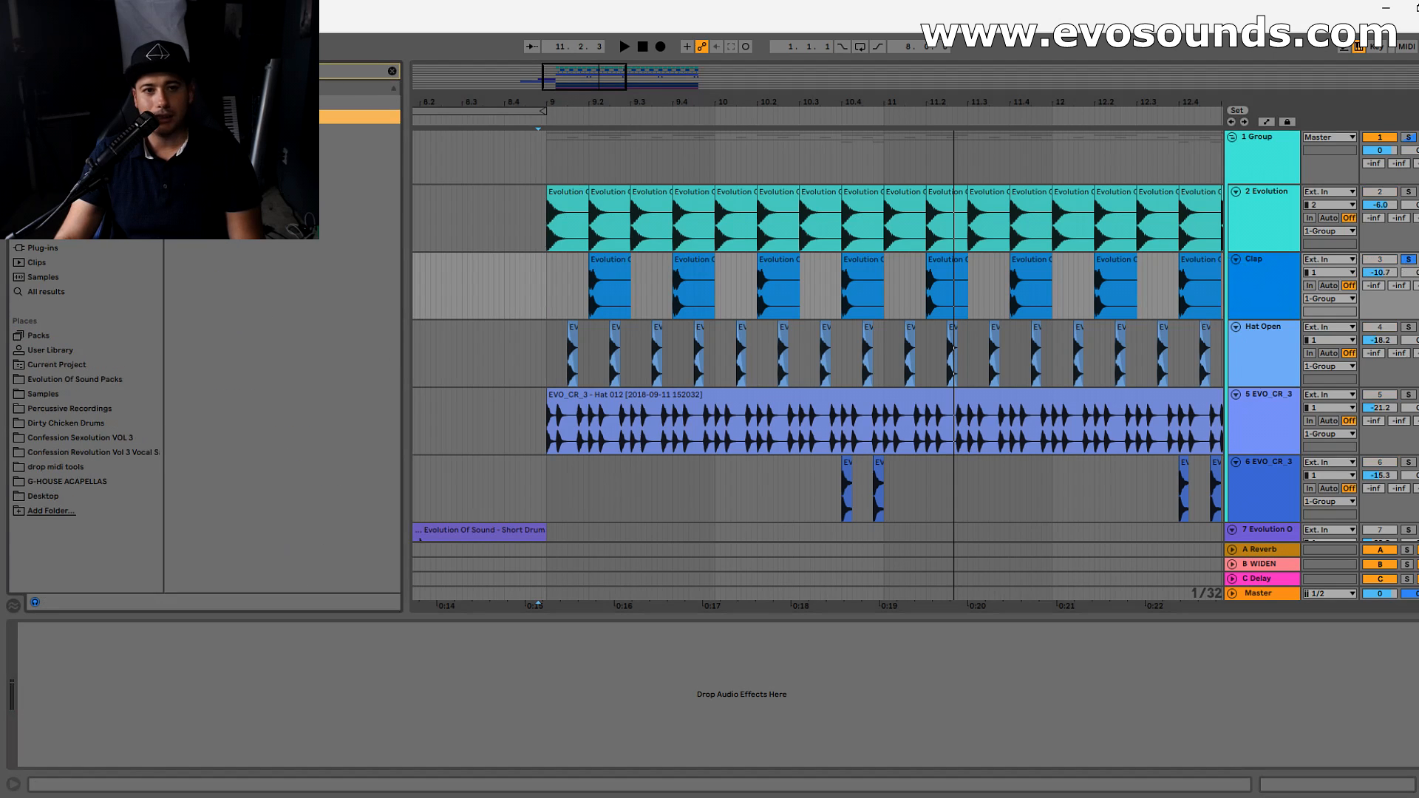
pyautogui.press('Return')
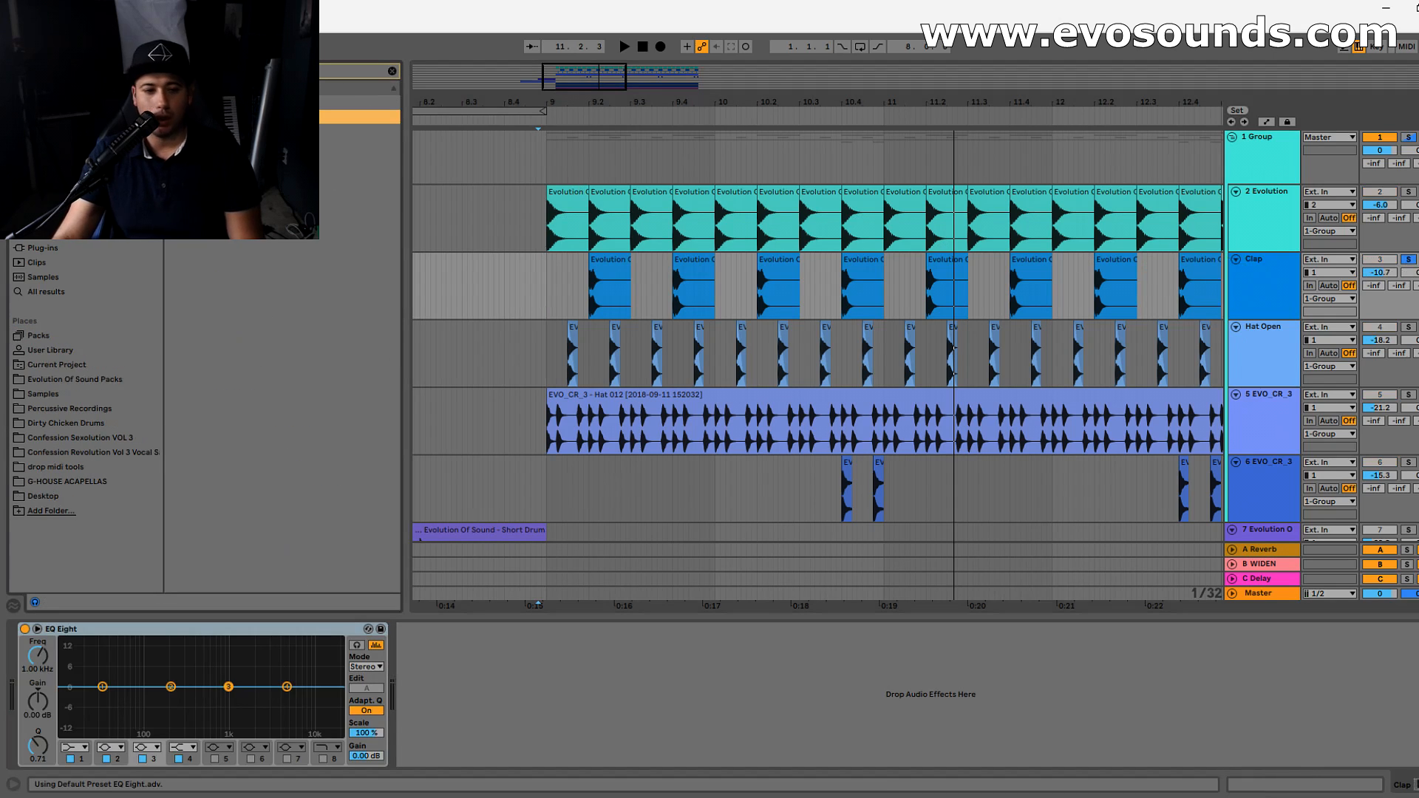
# - Turn EQ Eight band 1 on the clap into a low cut and raise its cutoff to just below band 2 during playback
pyautogui.click(103, 687)
pyautogui.click(75, 747)
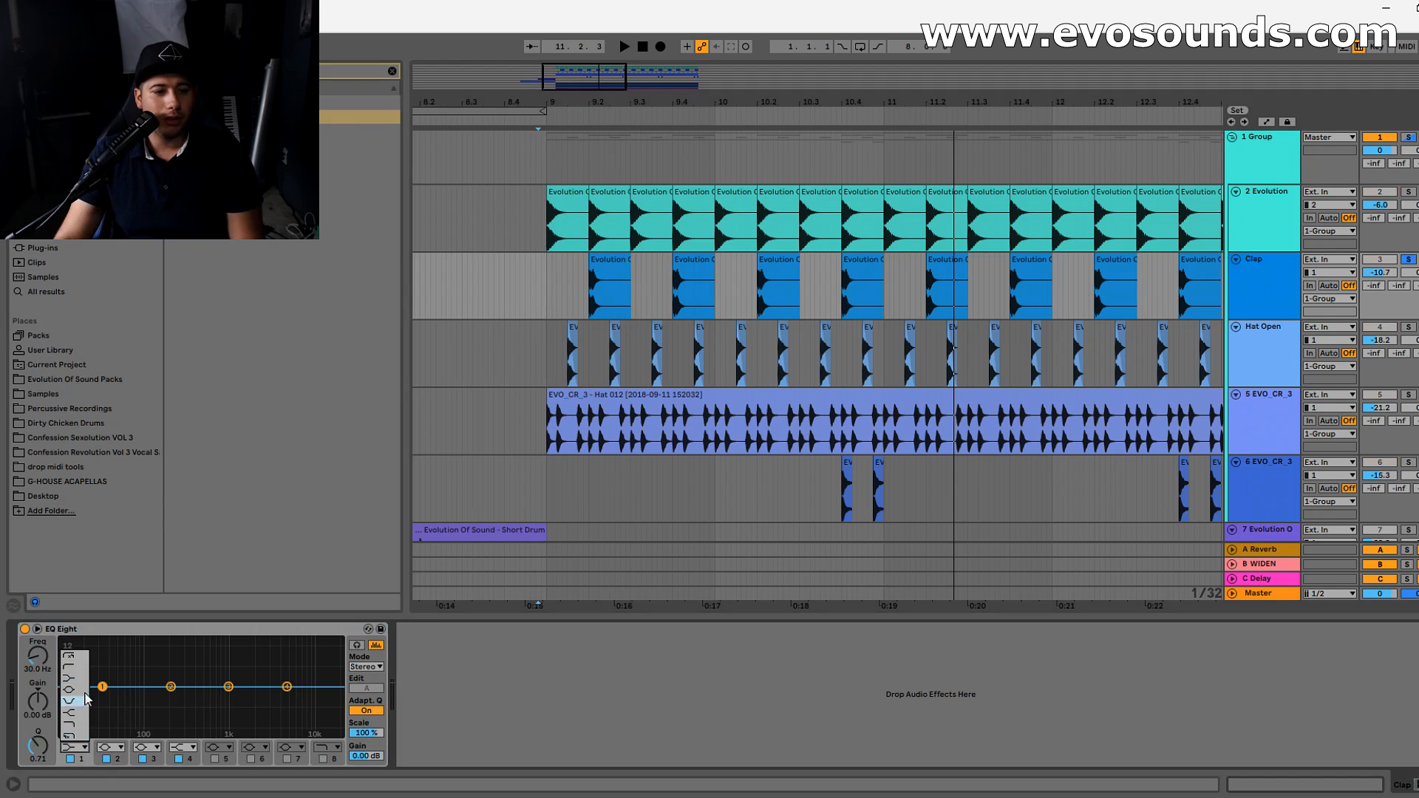
pyautogui.click(77, 671)
pyautogui.press('space')
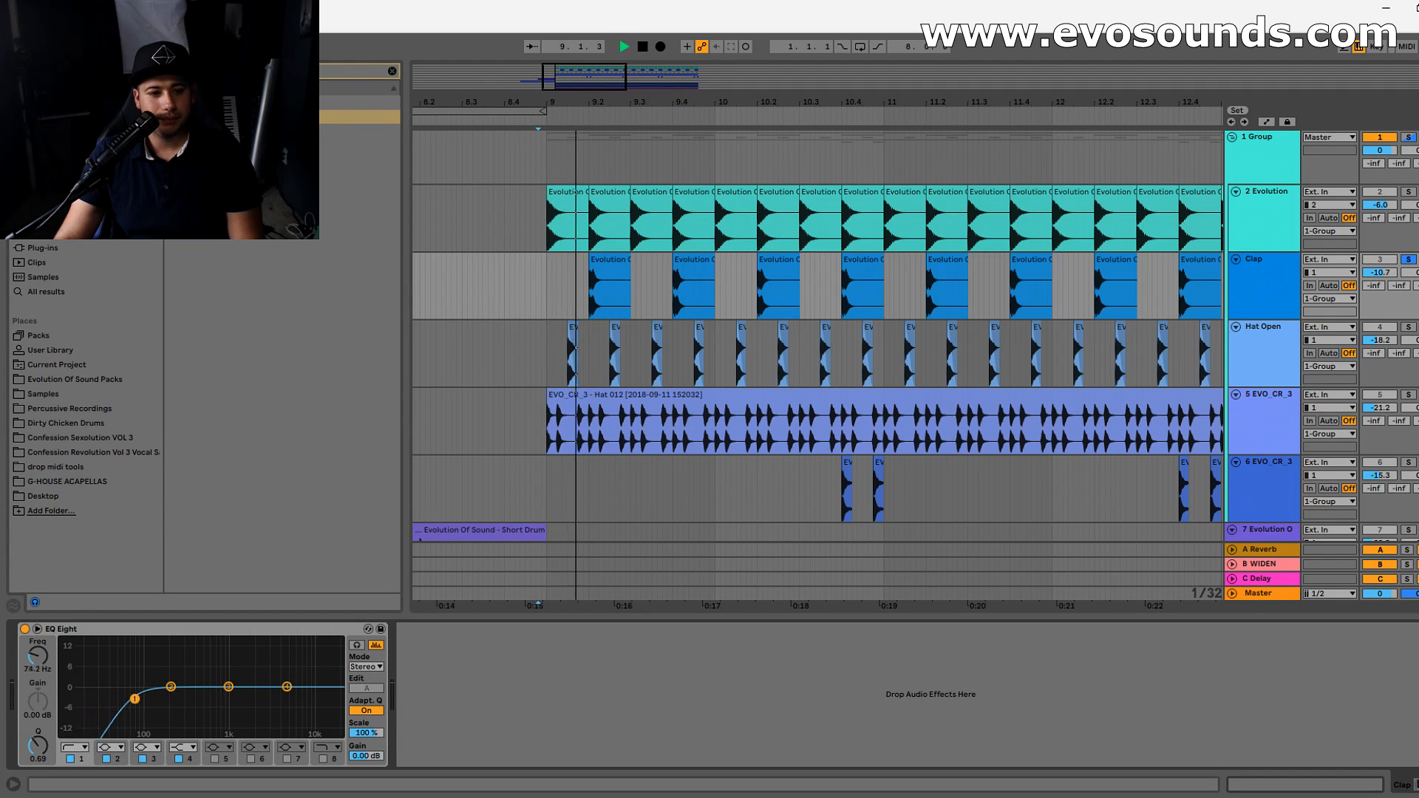
pyautogui.moveTo(126, 697); pyautogui.dragTo(168, 697)
pyautogui.press('space')
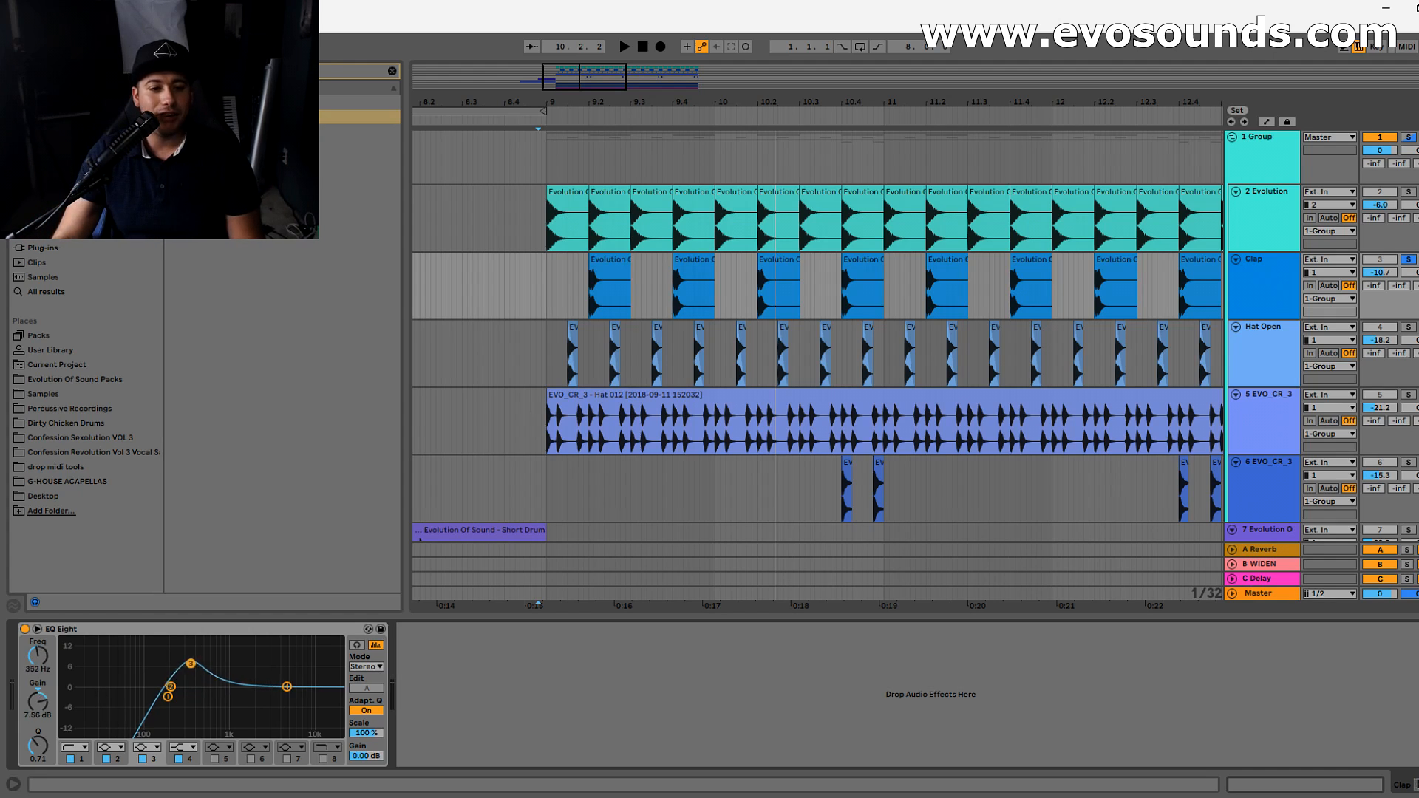
# - Set the clap's EQ band 3 boost to about 6.57 dB at 278 Hz, compare with the EQ bypassed, and lower the boost slightly
pyautogui.press('space')
pyautogui.moveTo(192, 671)
pyautogui.mouseDown()
pyautogui.moveTo(220, 657)
pyautogui.moveTo(170, 657)
pyautogui.moveTo(181, 665)
pyautogui.mouseUp()
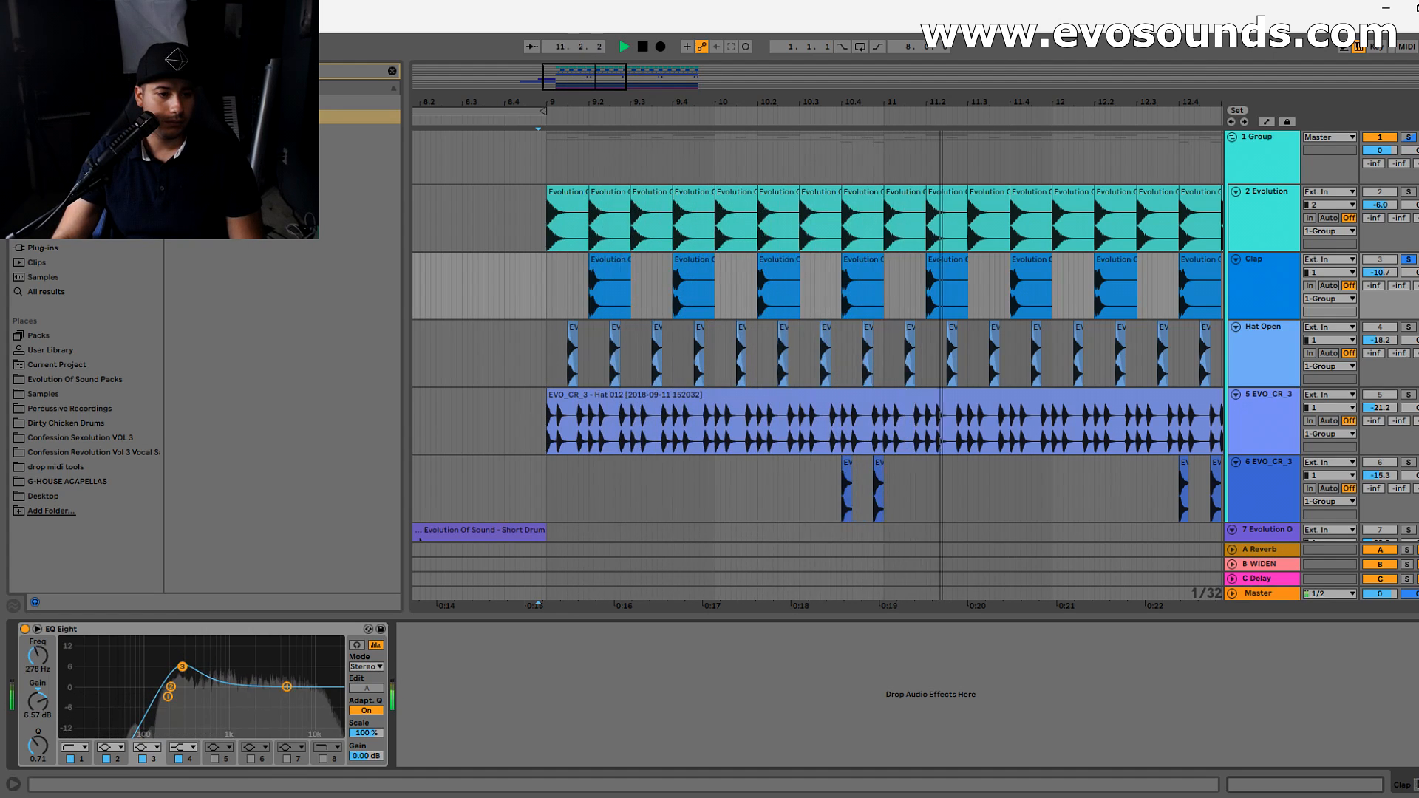
pyautogui.click(24, 629)
pyautogui.click(25, 629)
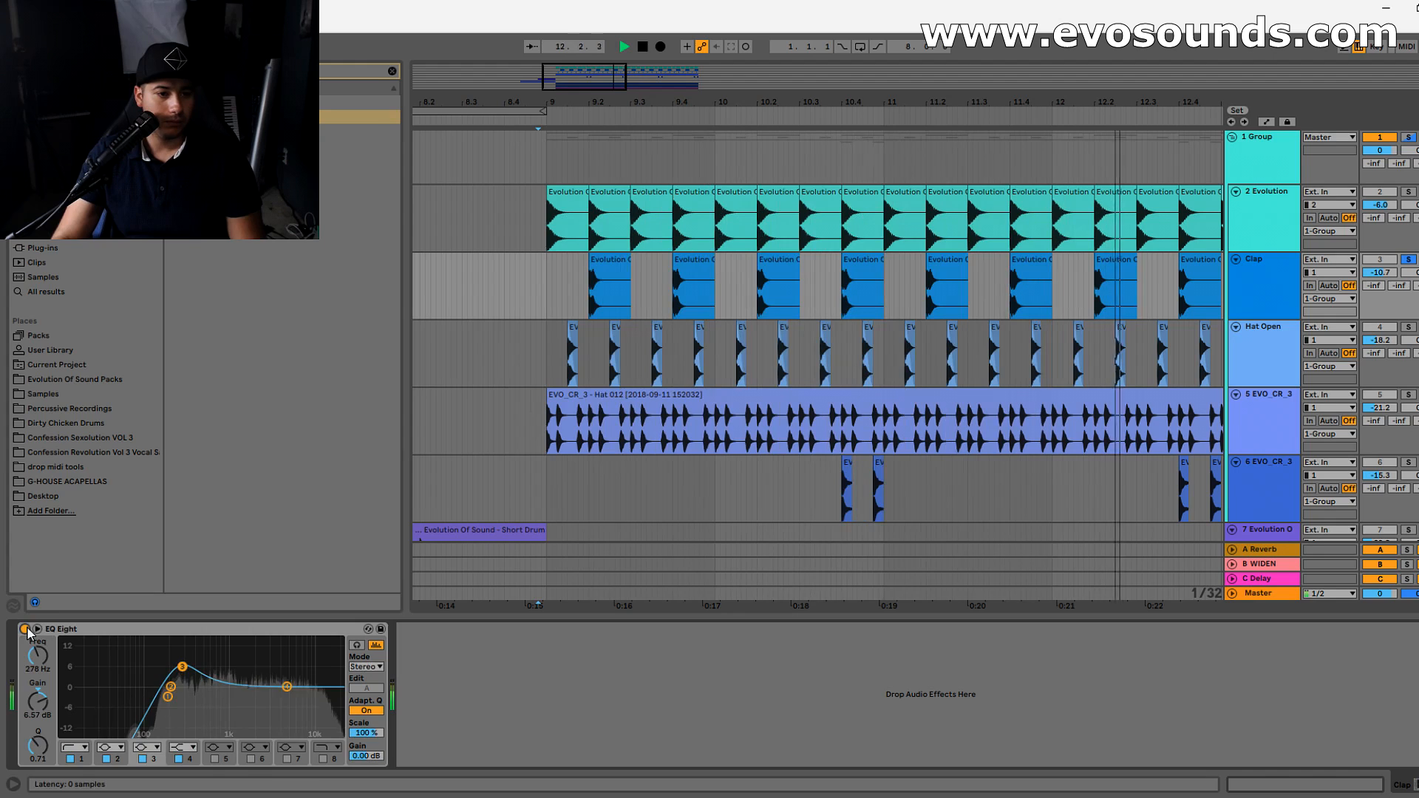
pyautogui.moveTo(187, 667); pyautogui.dragTo(186, 696)
pyautogui.press('space')
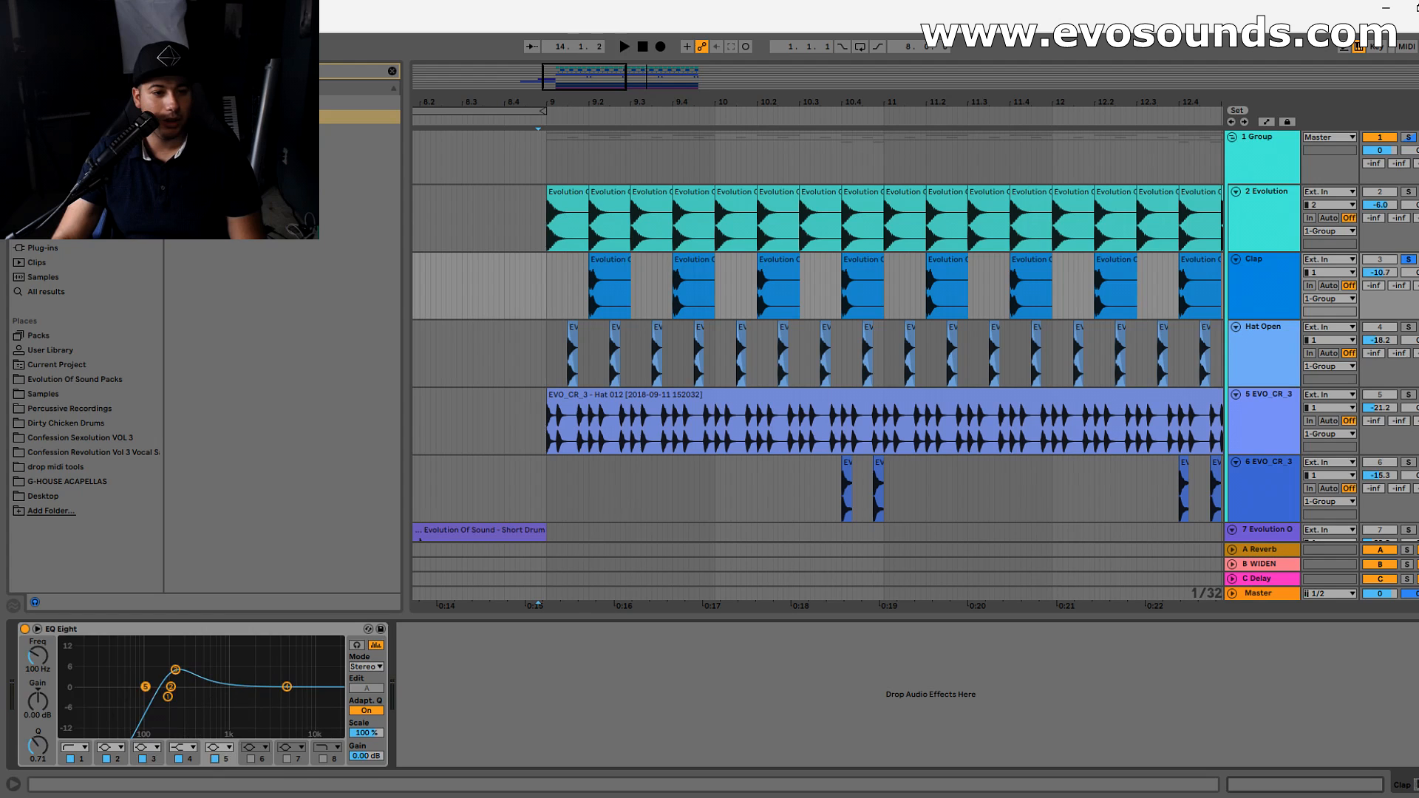
# - Boost EQ Eight band 5 on the clap by 3.35 dB at 938 Hz and compare with the EQ bypassed
pyautogui.moveTo(216, 672); pyautogui.dragTo(226, 676)
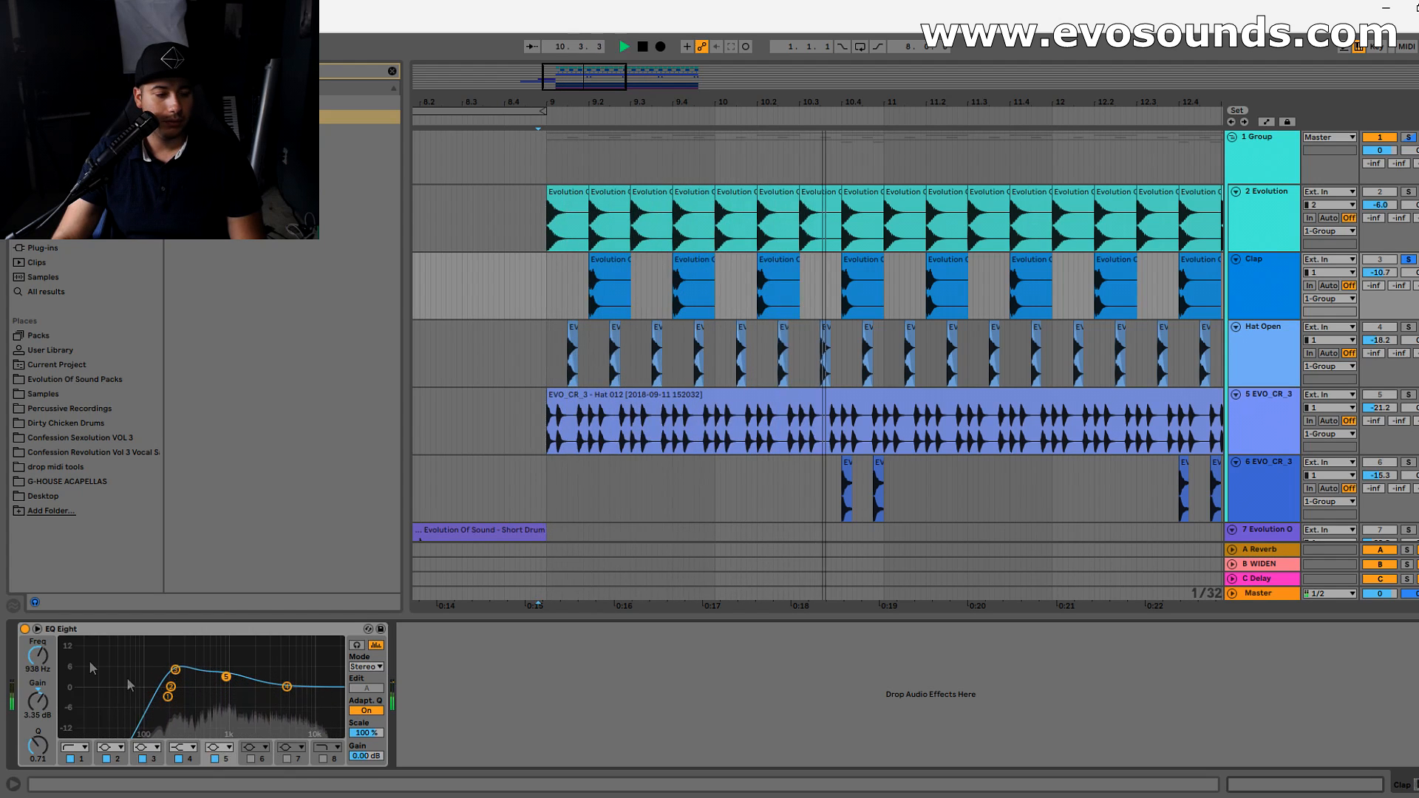
pyautogui.click(25, 629)
pyautogui.click(24, 629)
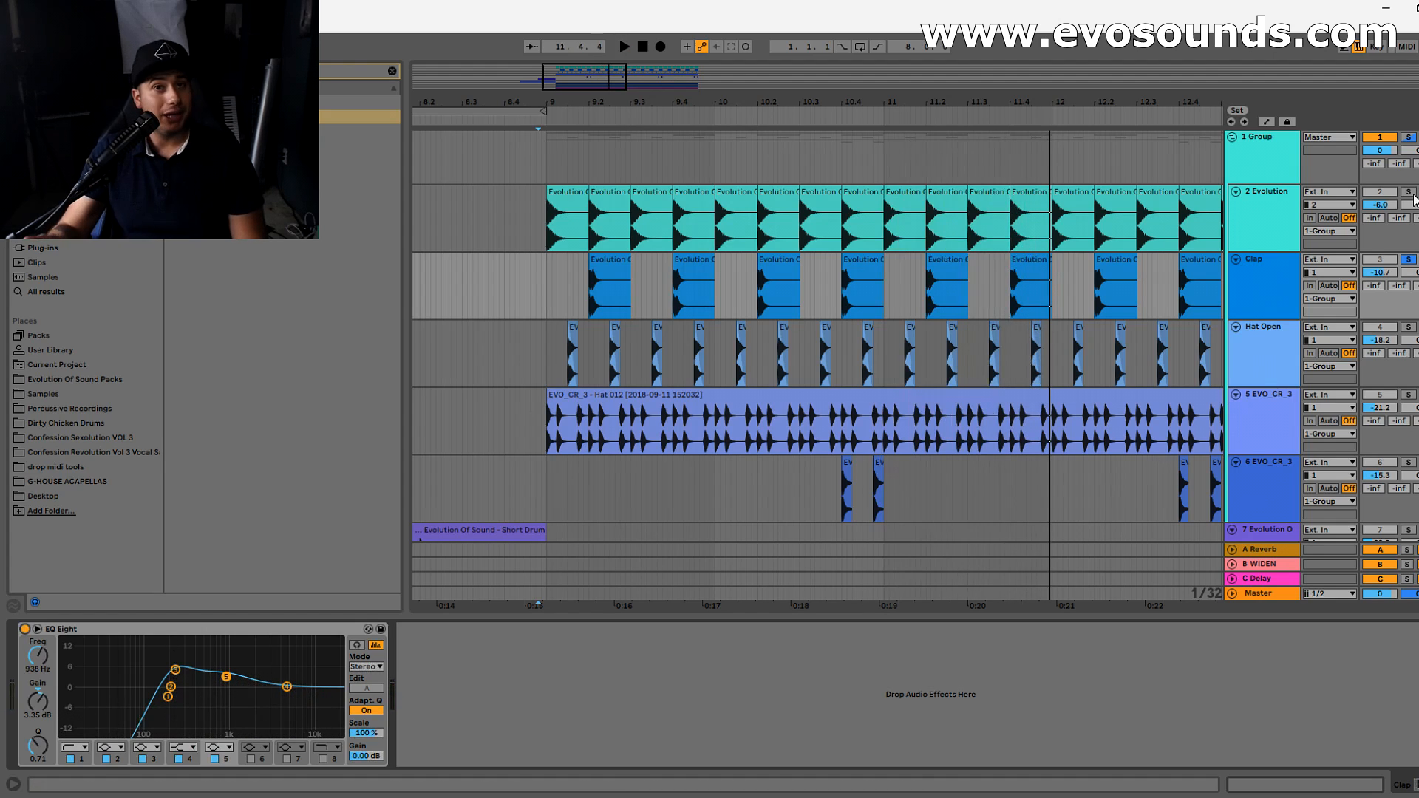
# - Solo the whole drum Group, compare it with the clap's EQ Eight off and on, and set the Clap volume to -12.0 dB
pyautogui.click(1409, 136)
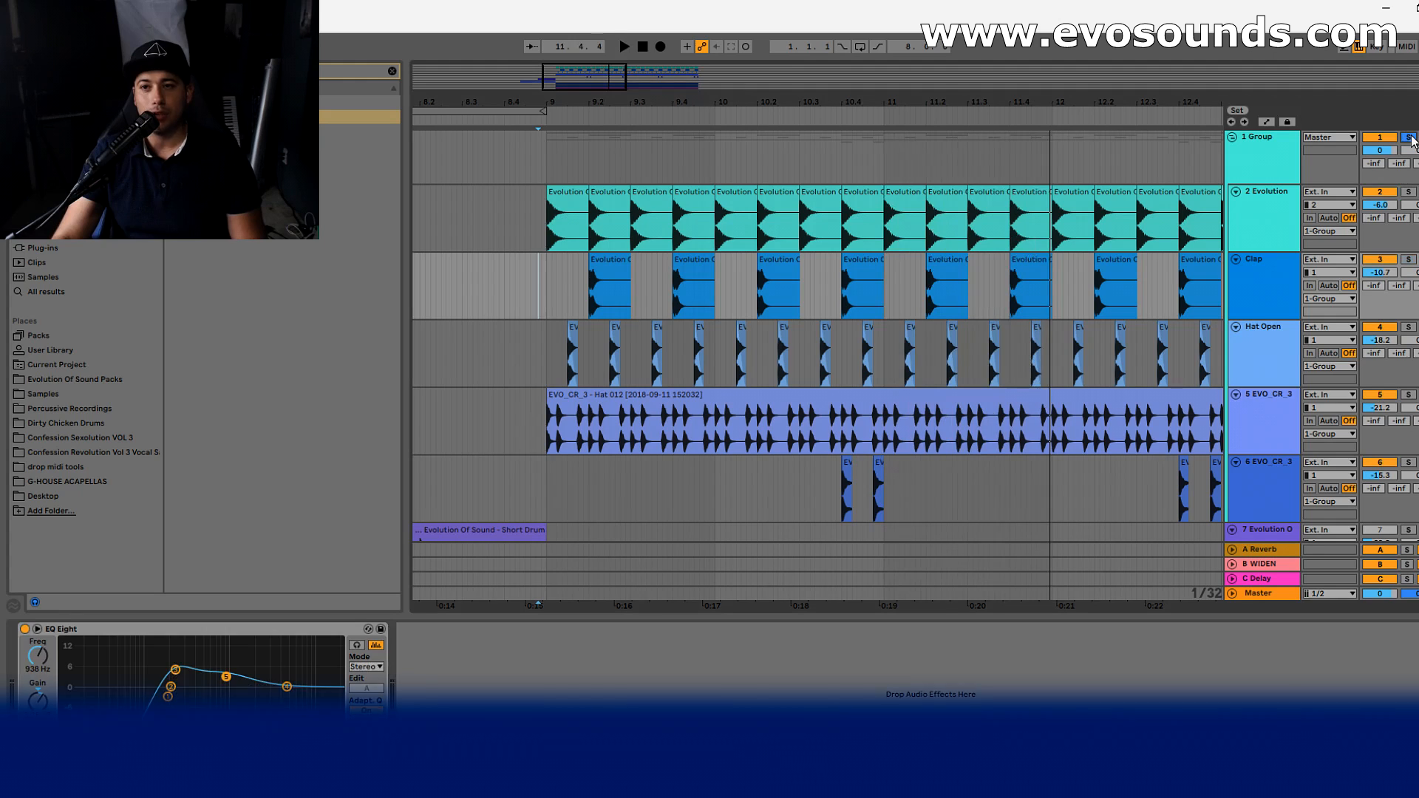
pyautogui.press('space')
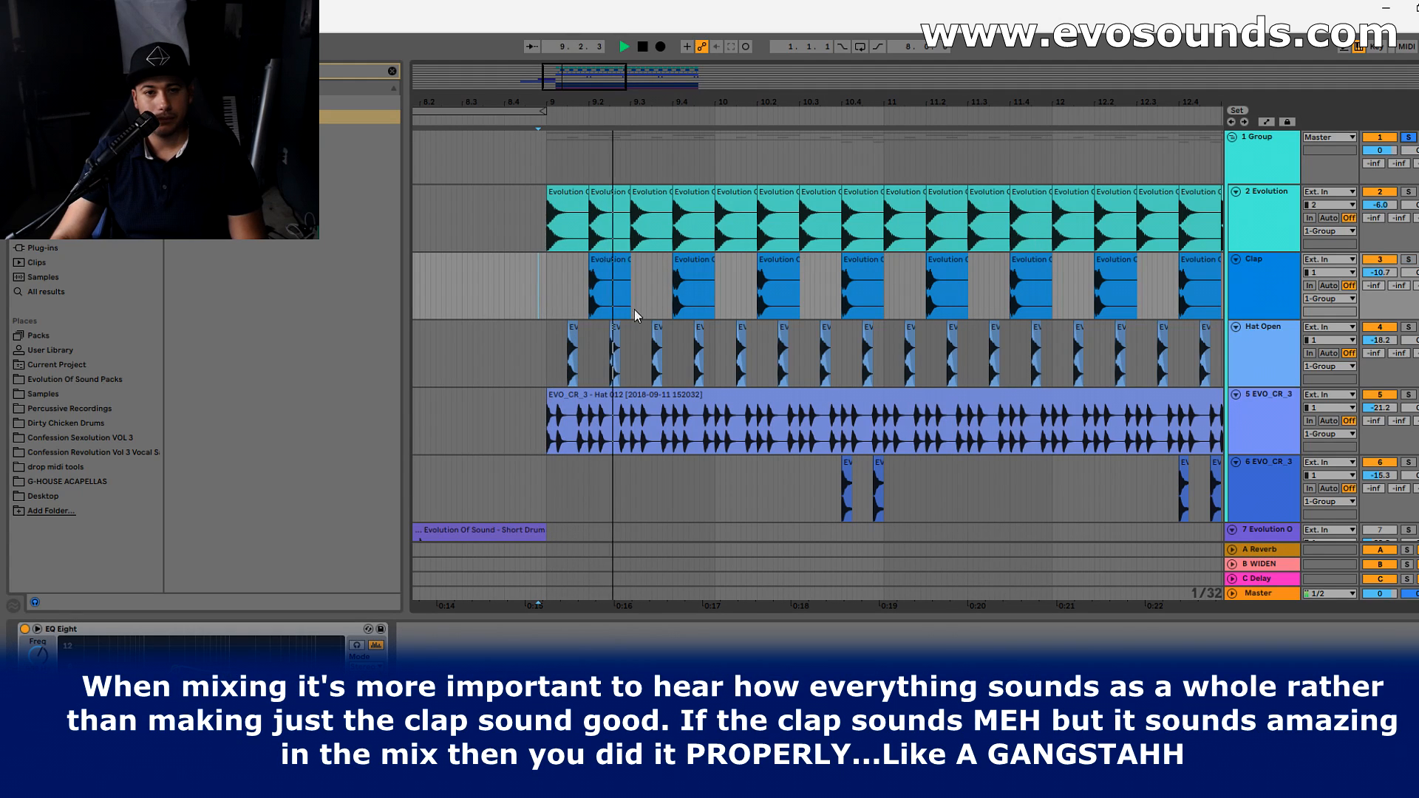
pyautogui.click(25, 629)
pyautogui.click(25, 629)
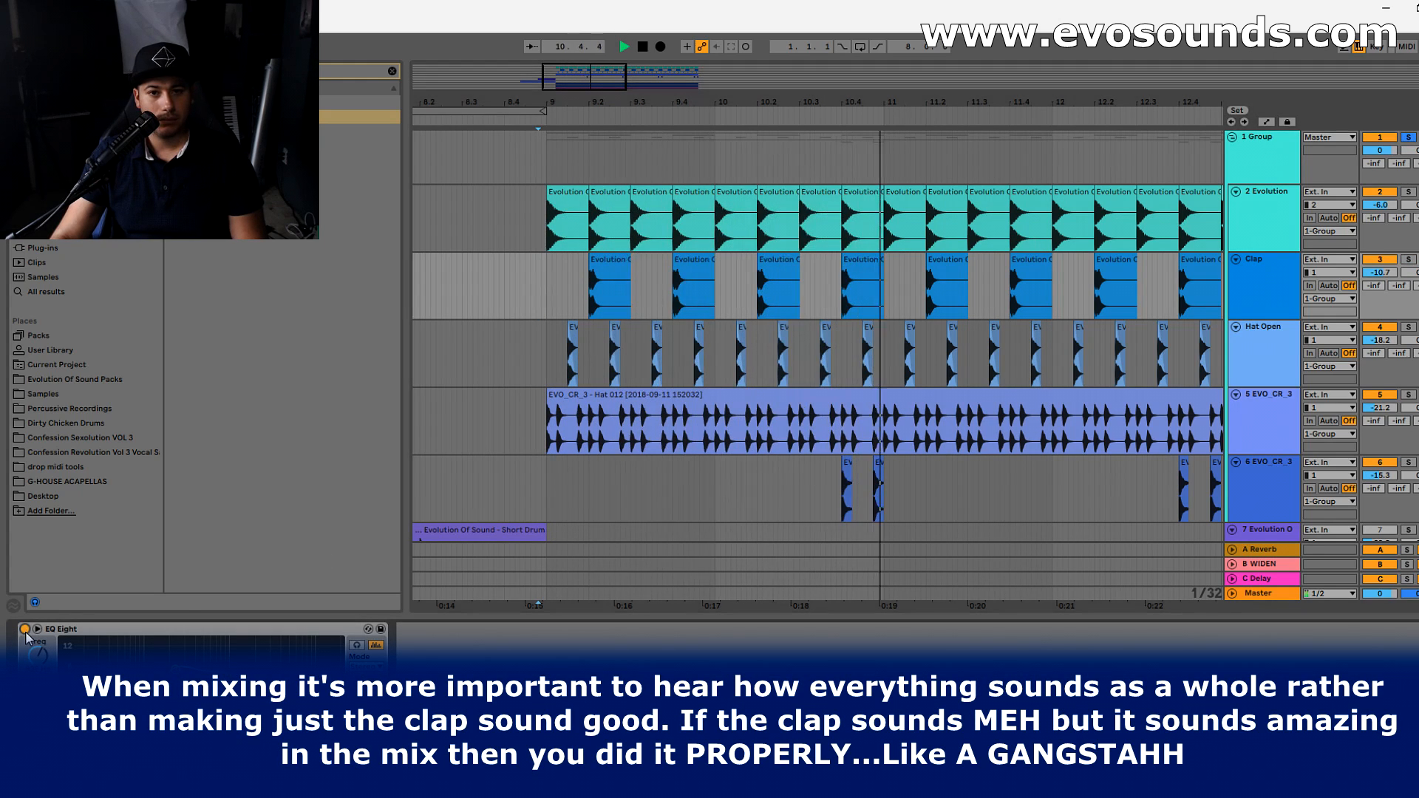
pyautogui.moveTo(1380, 273); pyautogui.dragTo(1380, 282)
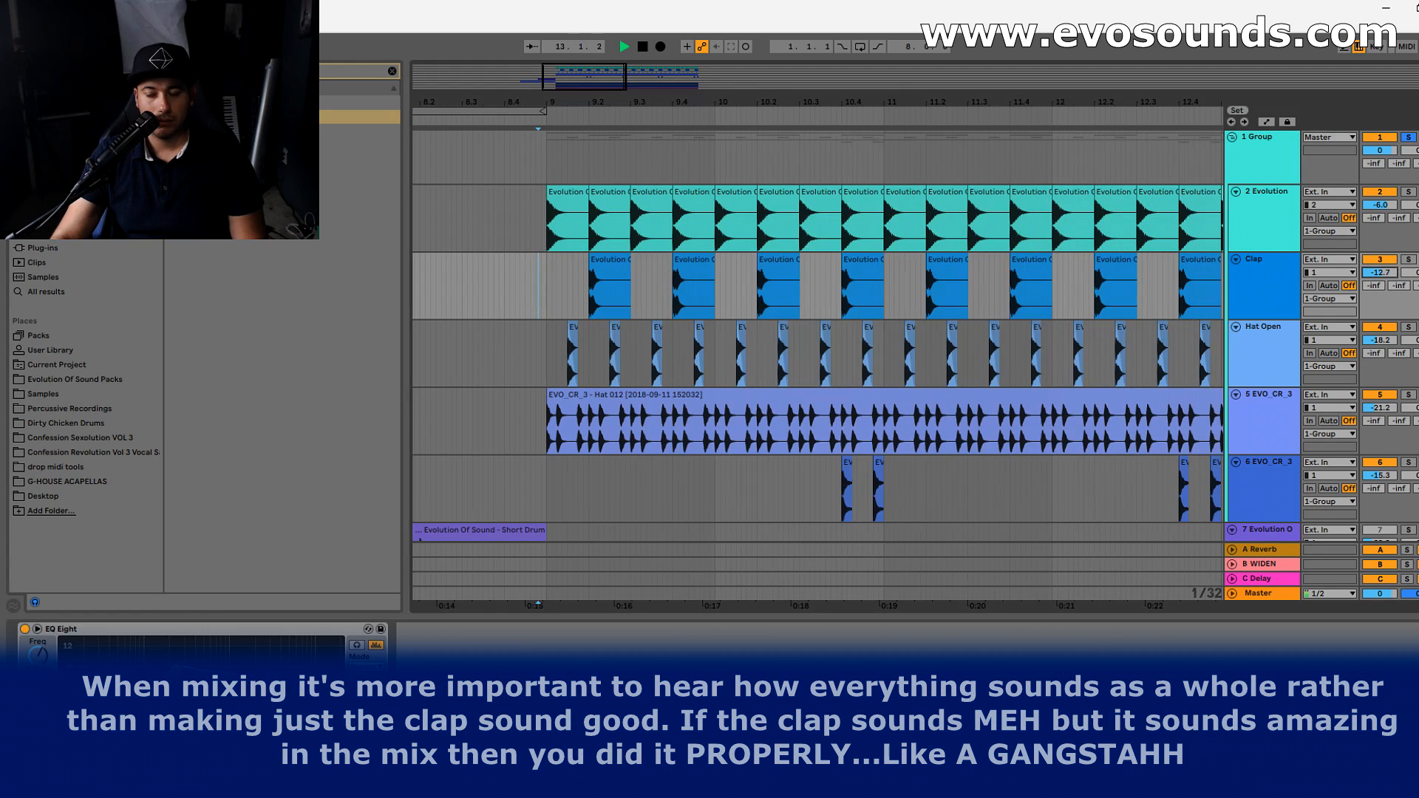
pyautogui.press('space')
# - Find the Compressor in the browser and add it after EQ Eight on the Clap track
pyautogui.click(596, 285)
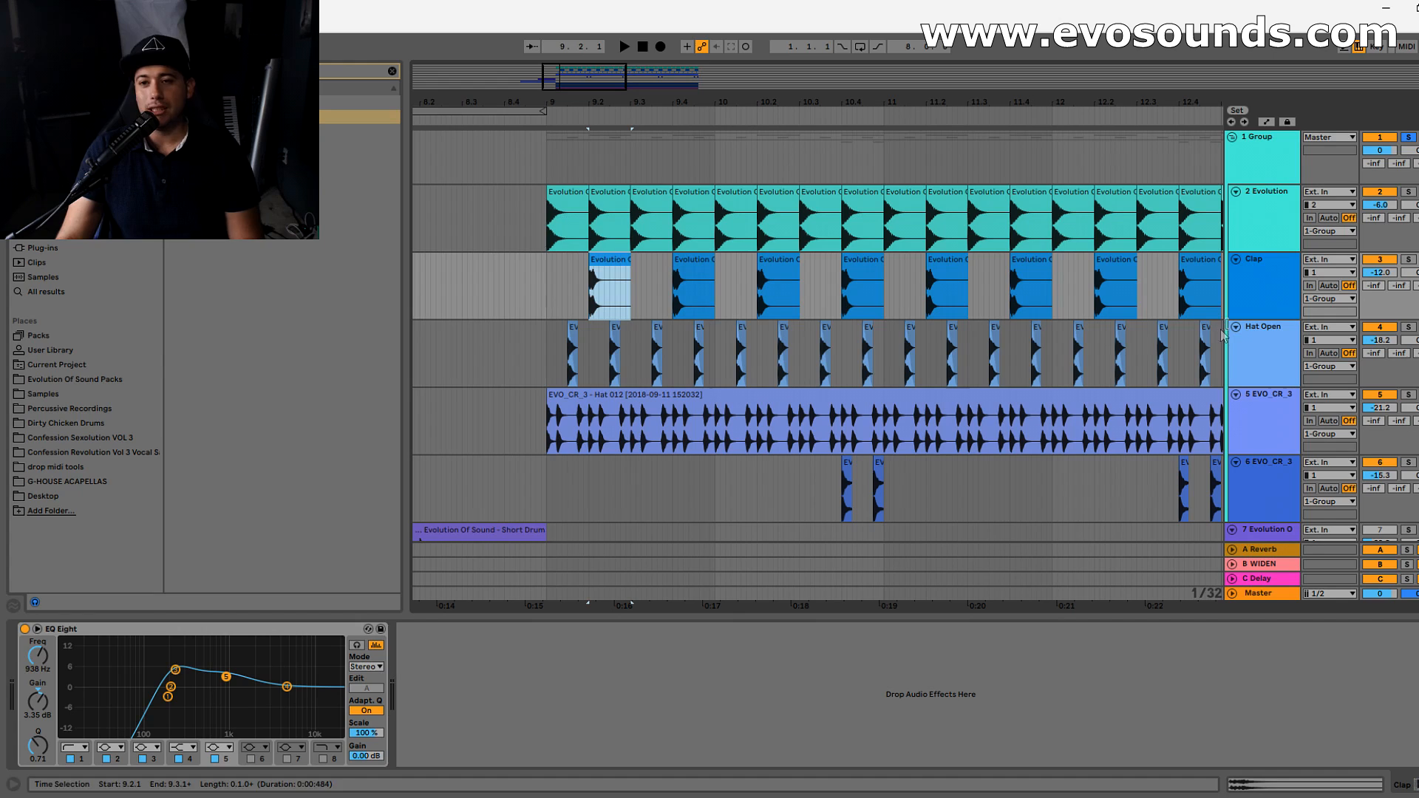
pyautogui.click(1259, 292)
pyautogui.click(391, 73)
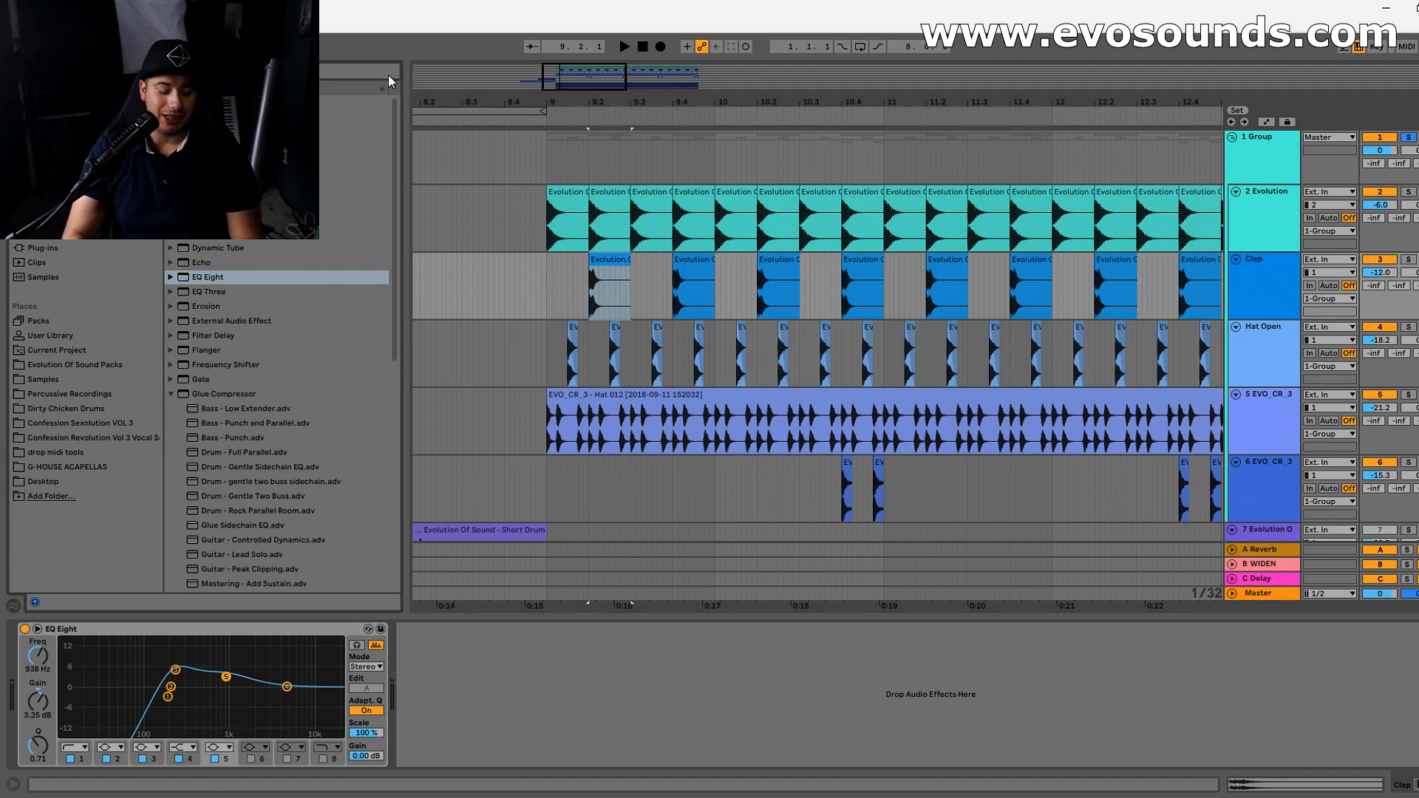
pyautogui.write('p')
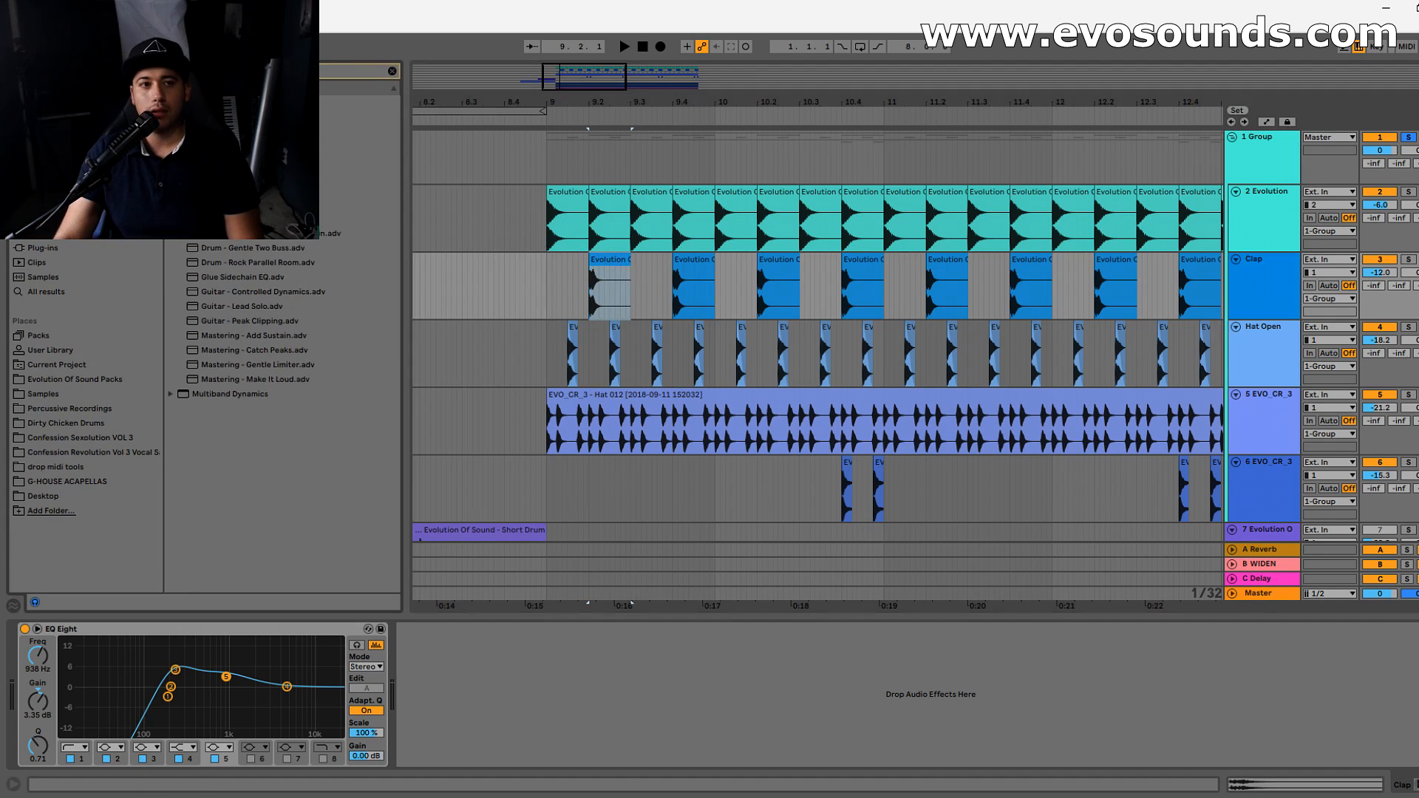
pyautogui.moveTo(575, 720); pyautogui.dragTo(577, 721)
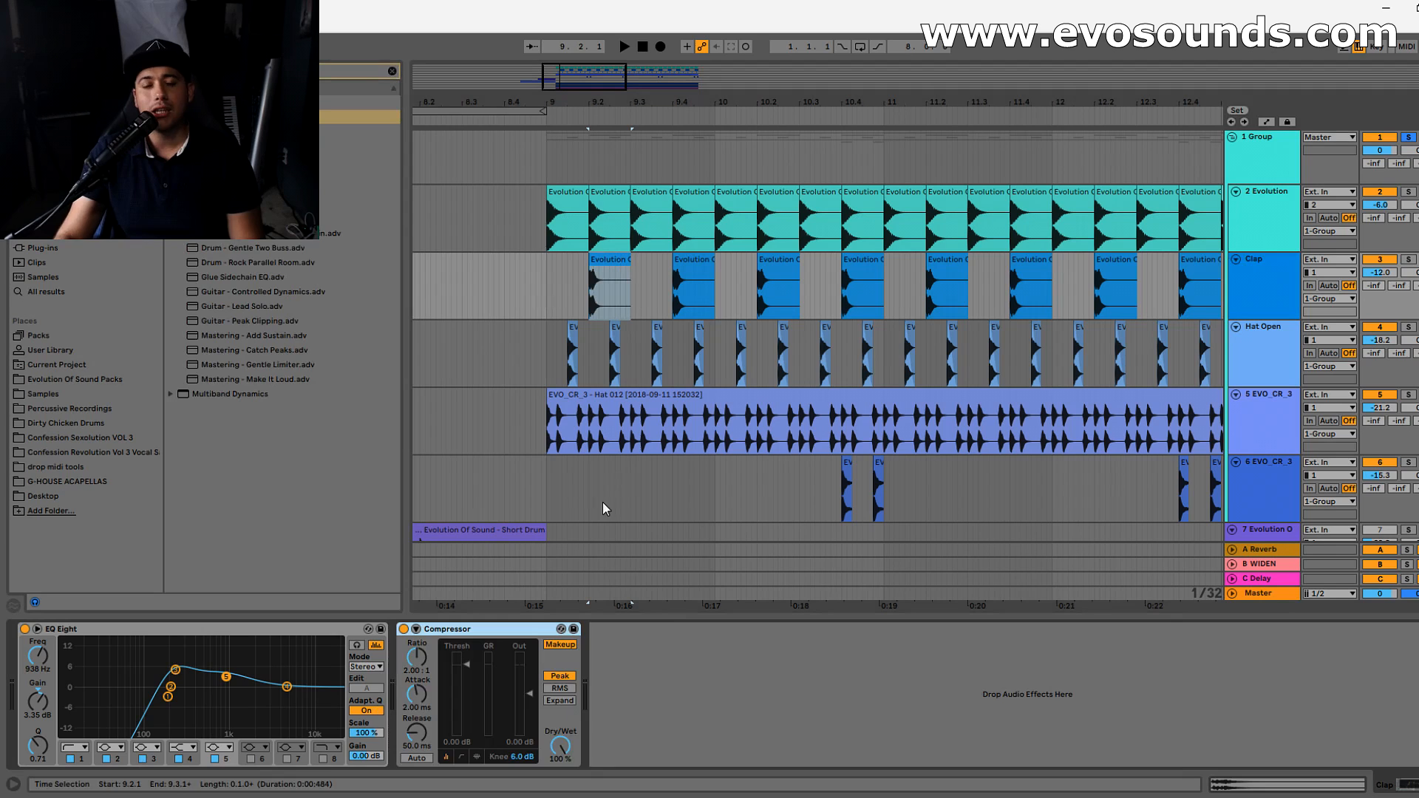
# - Set the clap Compressor's ratio to 3.71:1 and its attack to 0.01 ms, checking the Clap 2 waveform
pyautogui.moveTo(581, 80); pyautogui.dragTo(578, 118)
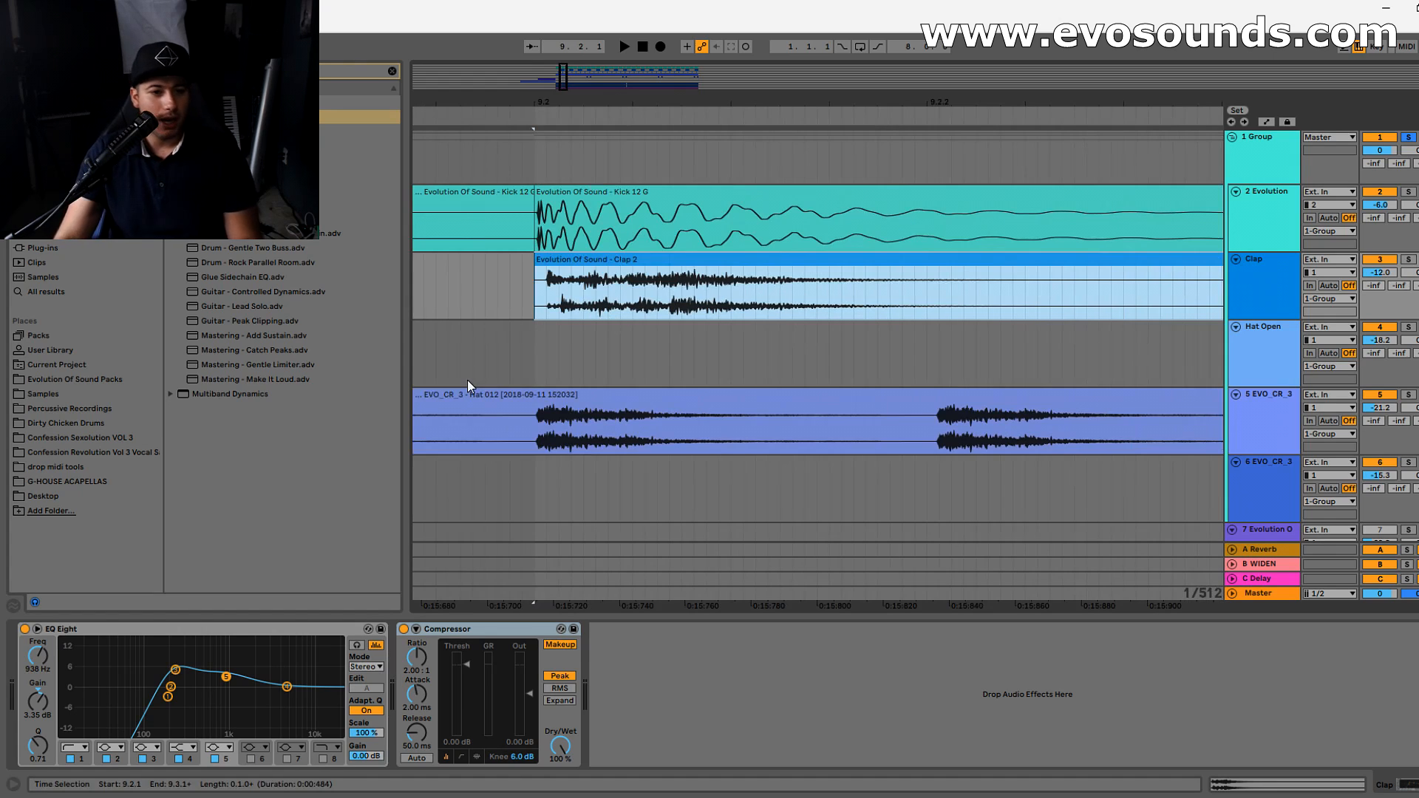
pyautogui.click(417, 657)
pyautogui.moveTo(416, 657); pyautogui.dragTo(417, 660)
pyautogui.moveTo(563, 74); pyautogui.dragTo(576, 116)
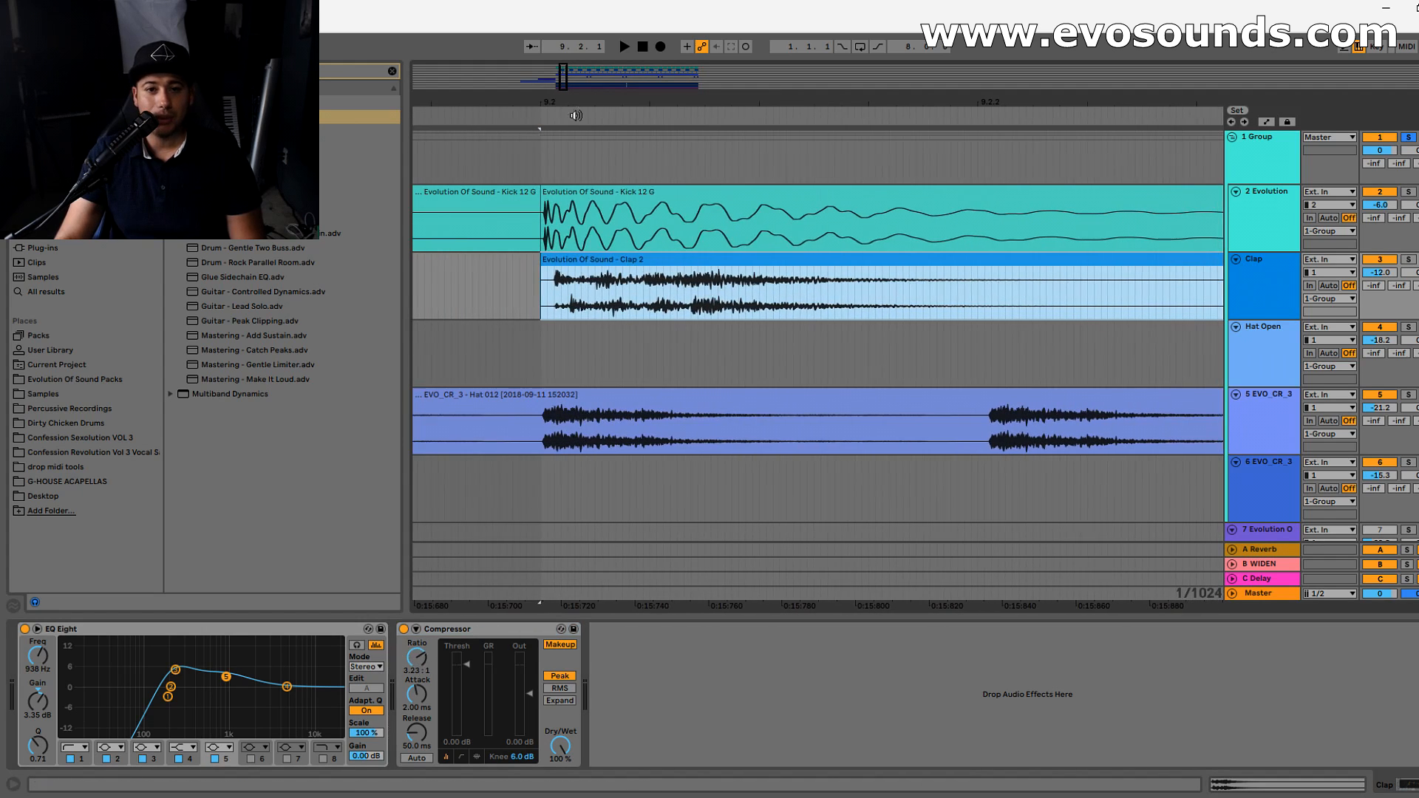
pyautogui.moveTo(417, 657); pyautogui.dragTo(417, 649)
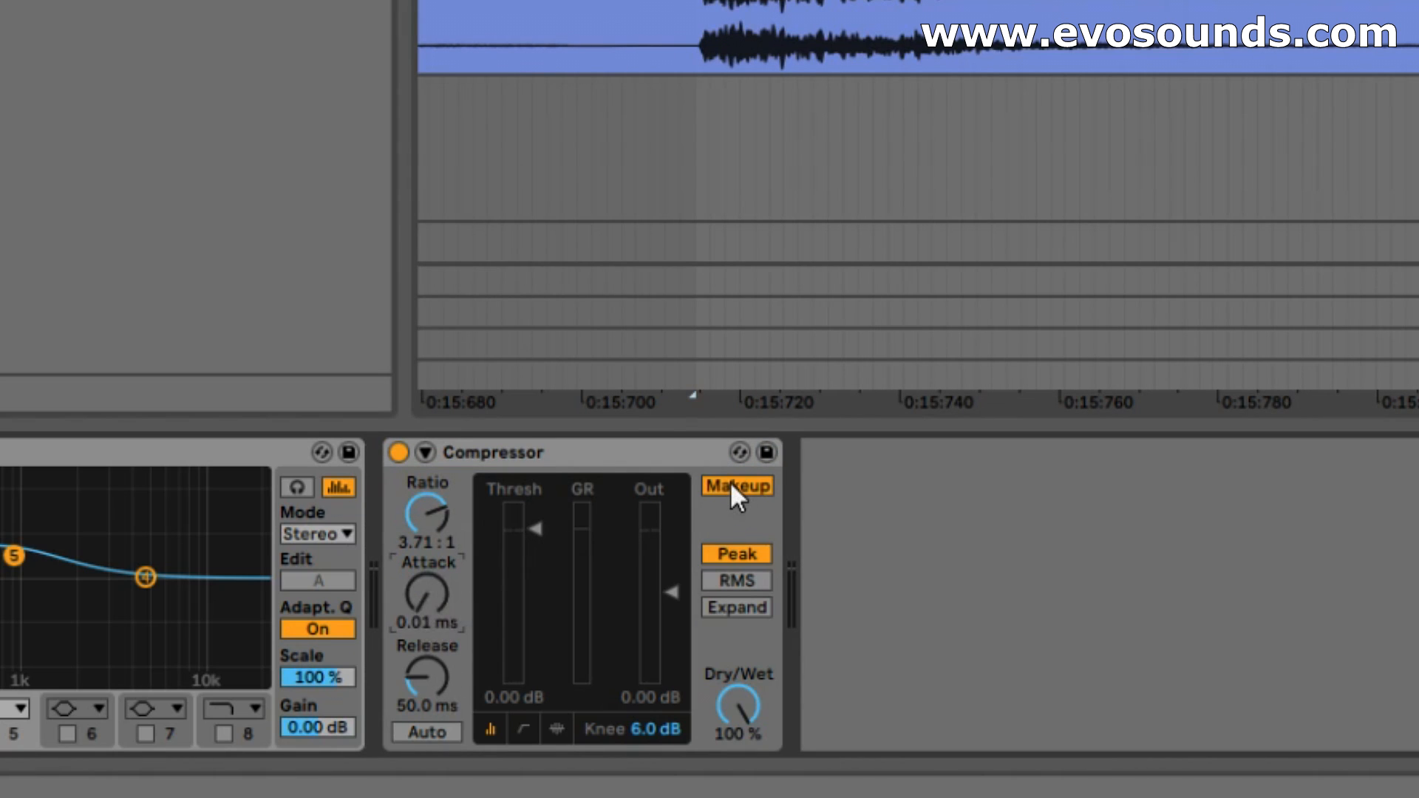
# - Compare the clap with the Compressor off and on, switch off Makeup, and set the threshold to -14.9 dB
pyautogui.moveTo(535, 529); pyautogui.dragTo(535, 573)
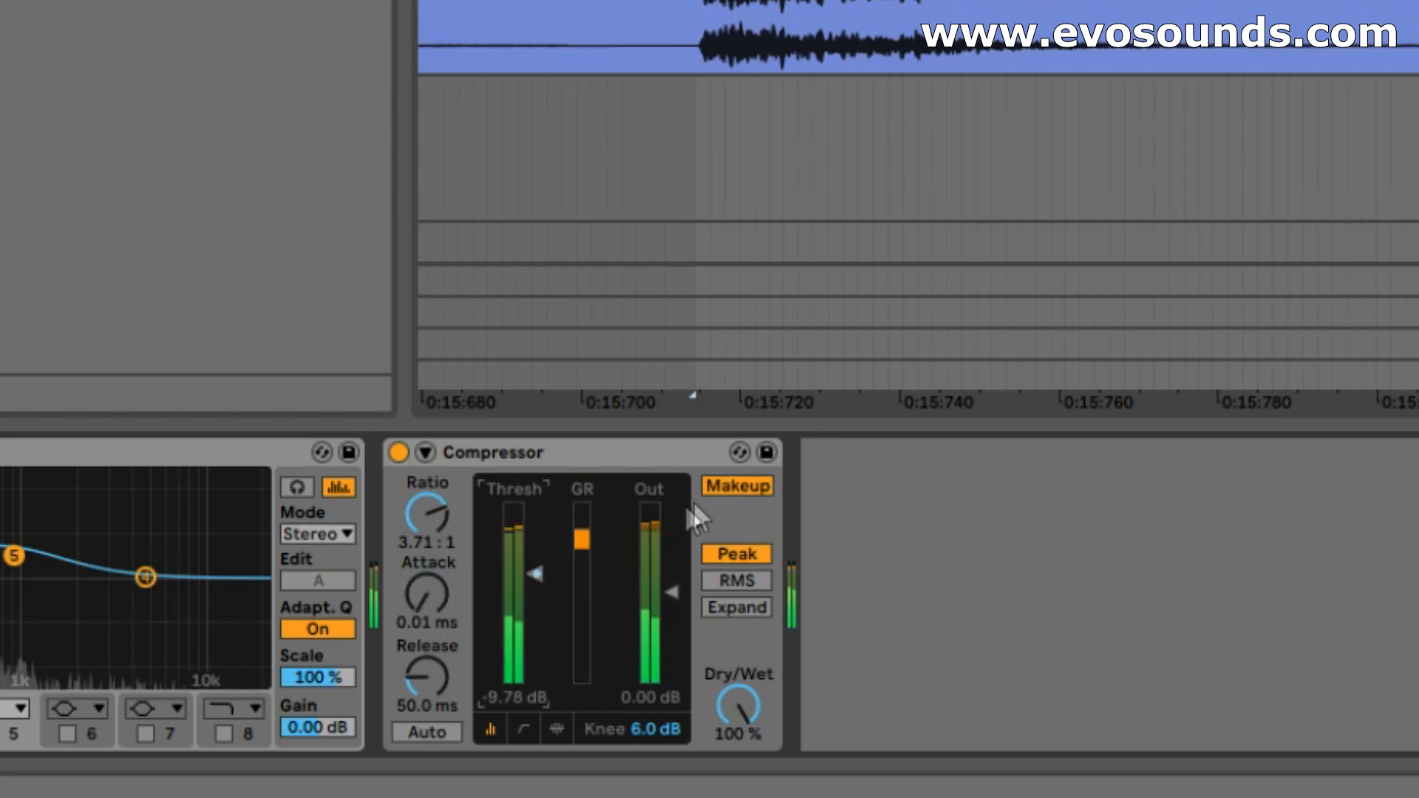
pyautogui.click(397, 454)
pyautogui.click(397, 454)
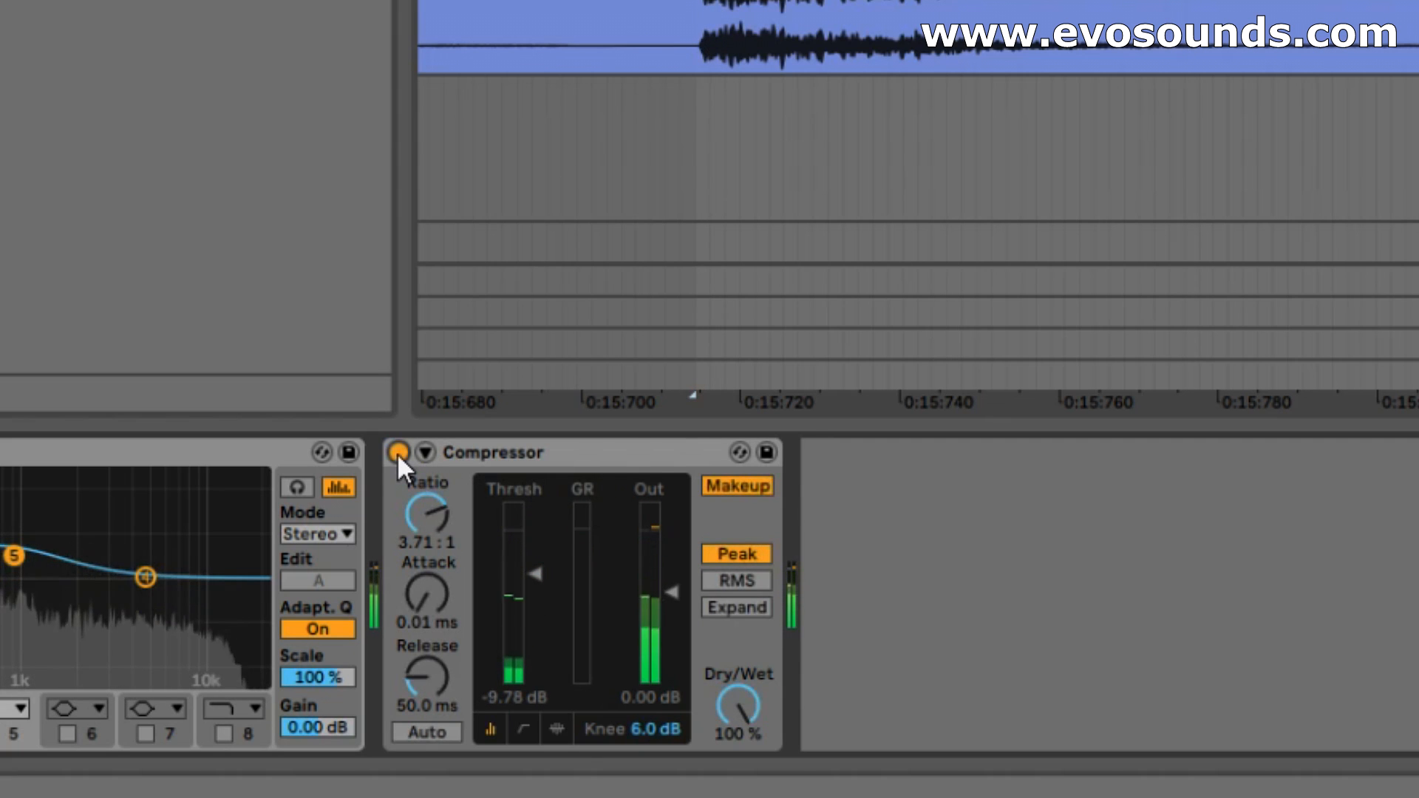
pyautogui.click(717, 486)
pyautogui.moveTo(541, 578); pyautogui.dragTo(541, 602)
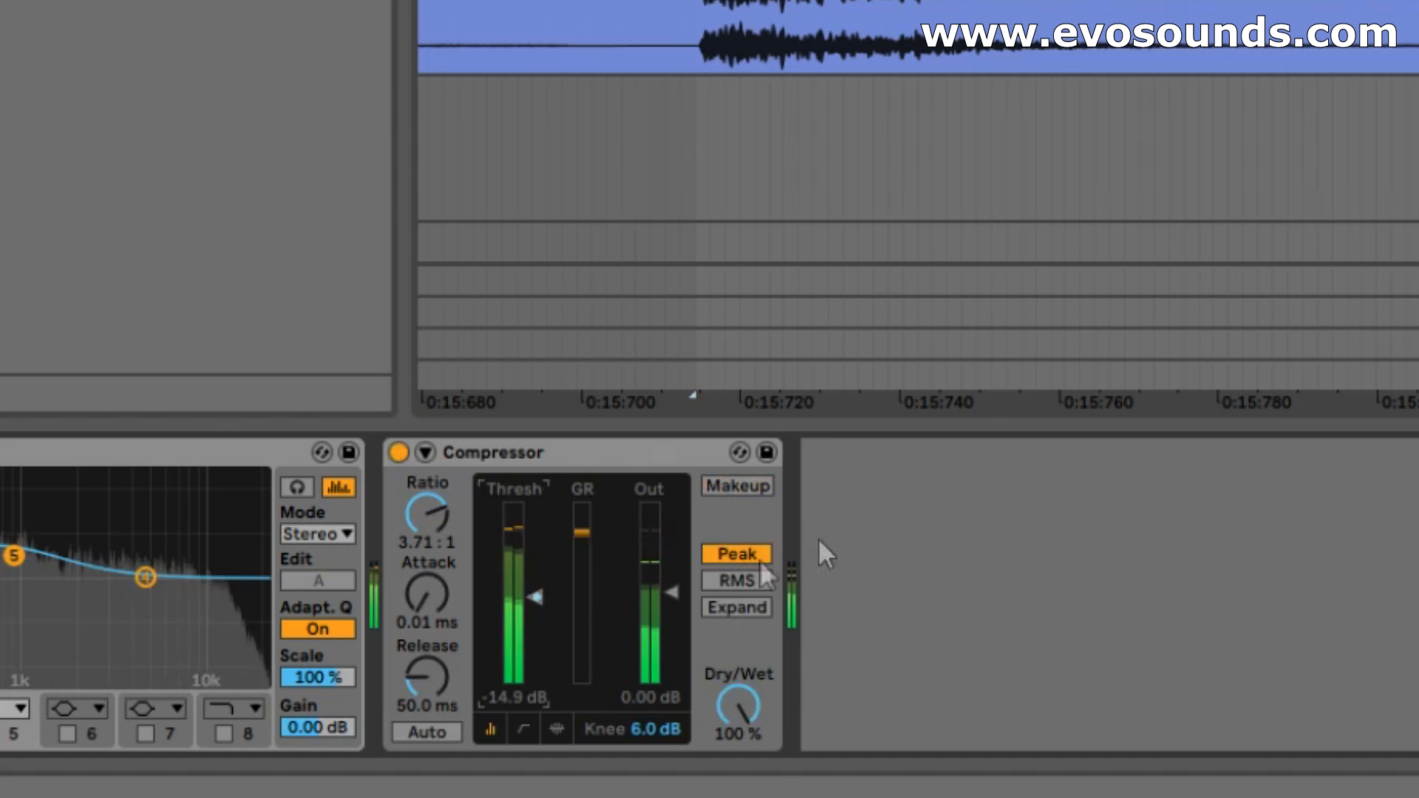
# - Raise the clap Compressor's output to 10.2 dB and compare the clap with the Compressor off and on
pyautogui.moveTo(666, 592); pyautogui.dragTo(670, 567)
pyautogui.click(398, 453)
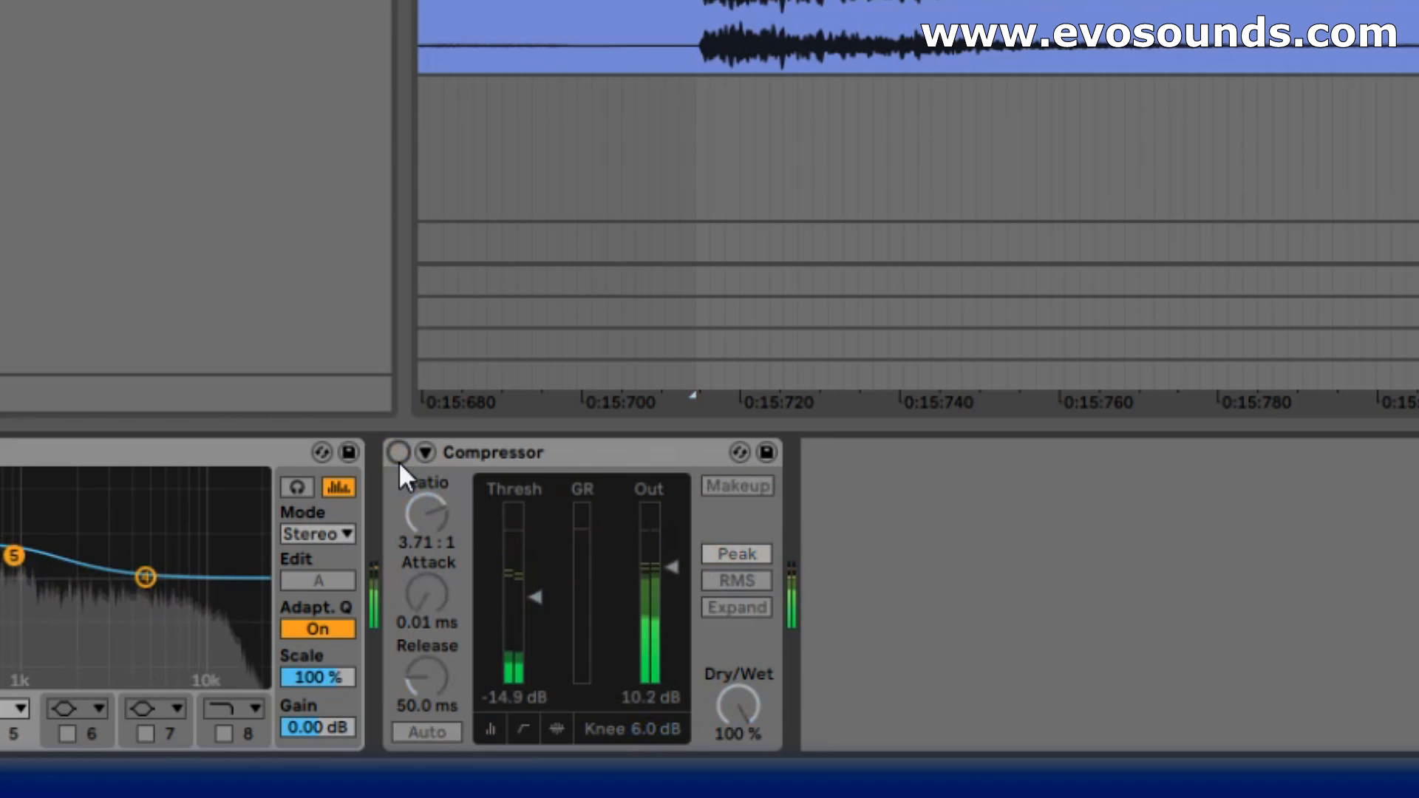
pyautogui.click(398, 460)
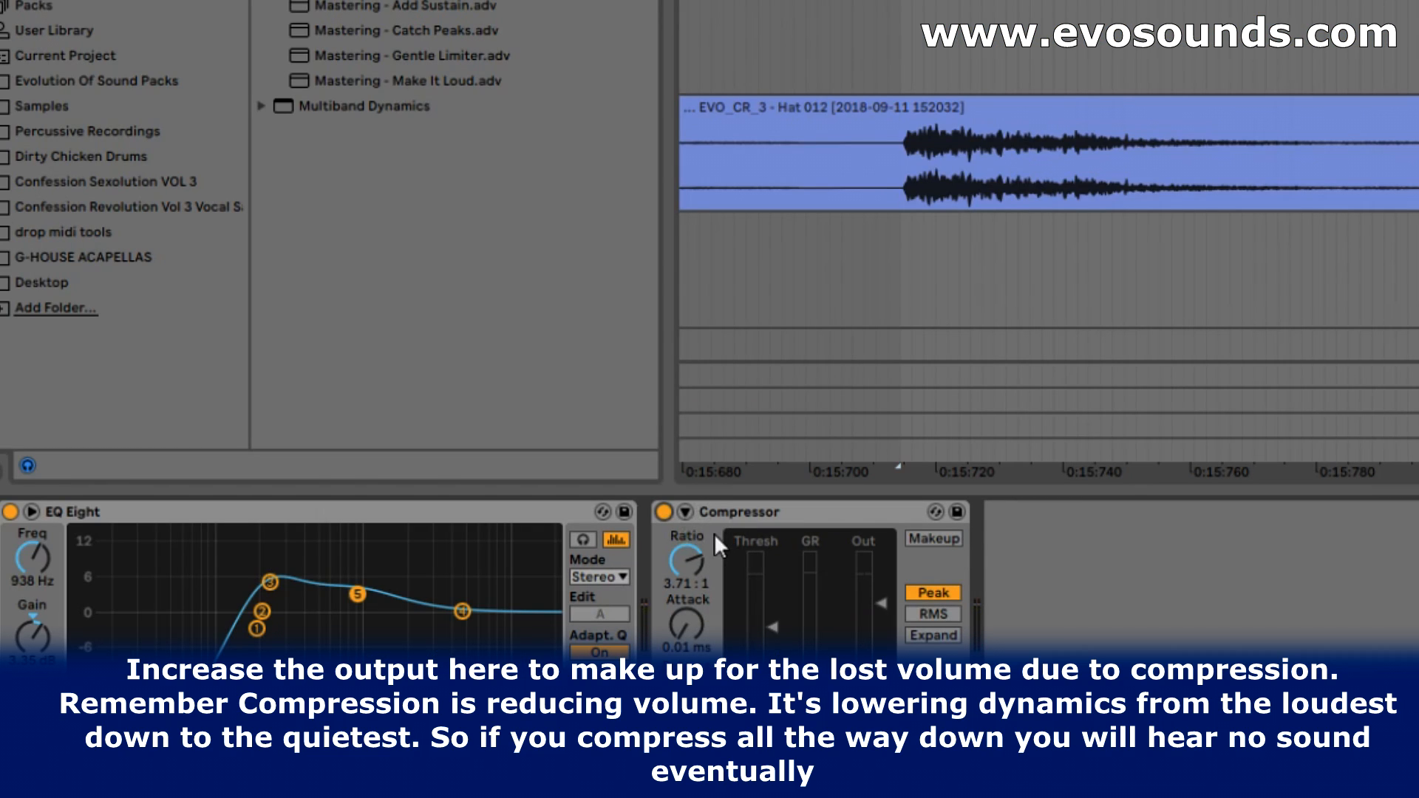
# - Set the clap Compressor's attack to 53.7 ms, threshold to -44.1 dB and output to 12.2 dB
pyautogui.moveTo(685, 626); pyautogui.dragTo(686, 534)
pyautogui.rightClick(873, 602)
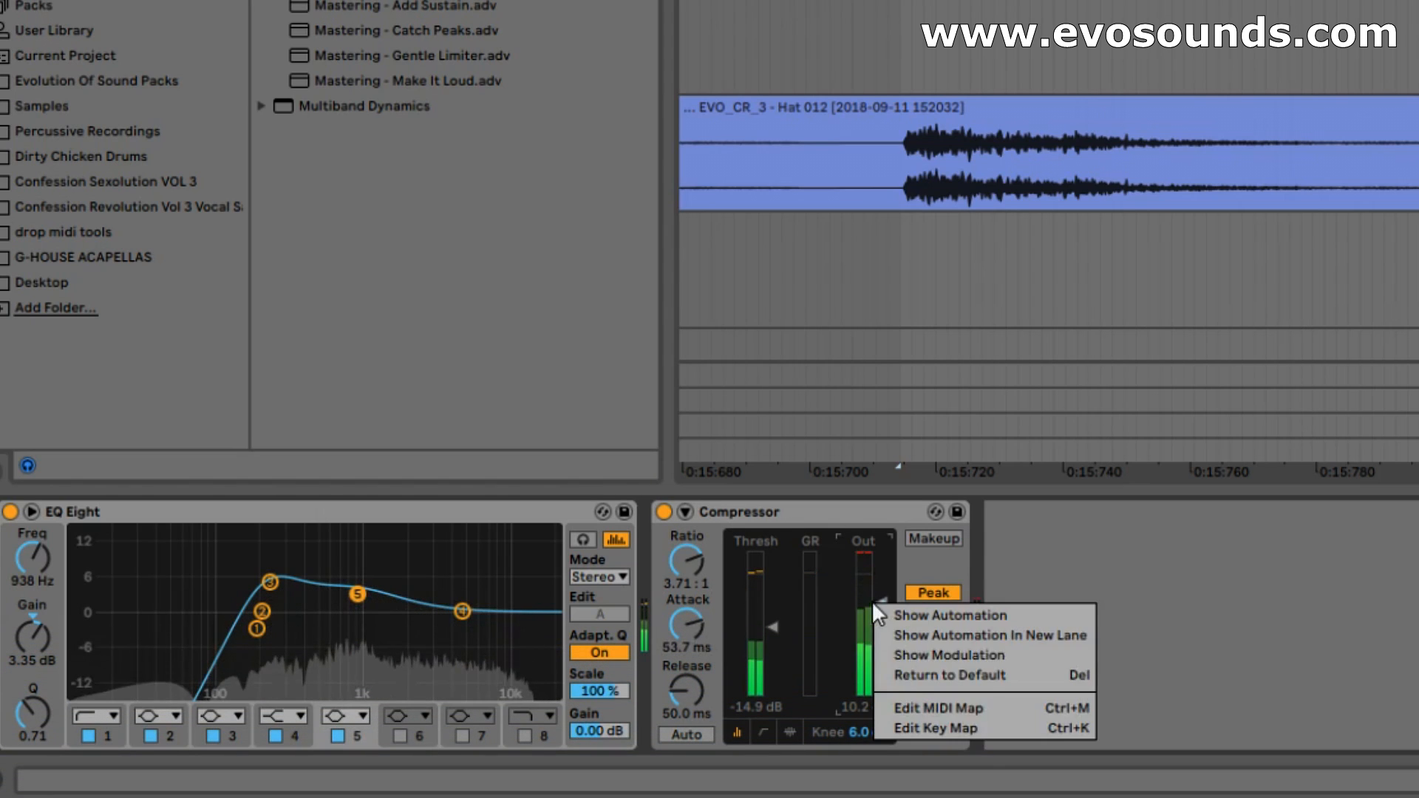
pyautogui.click(922, 673)
pyautogui.moveTo(755, 631); pyautogui.dragTo(774, 684)
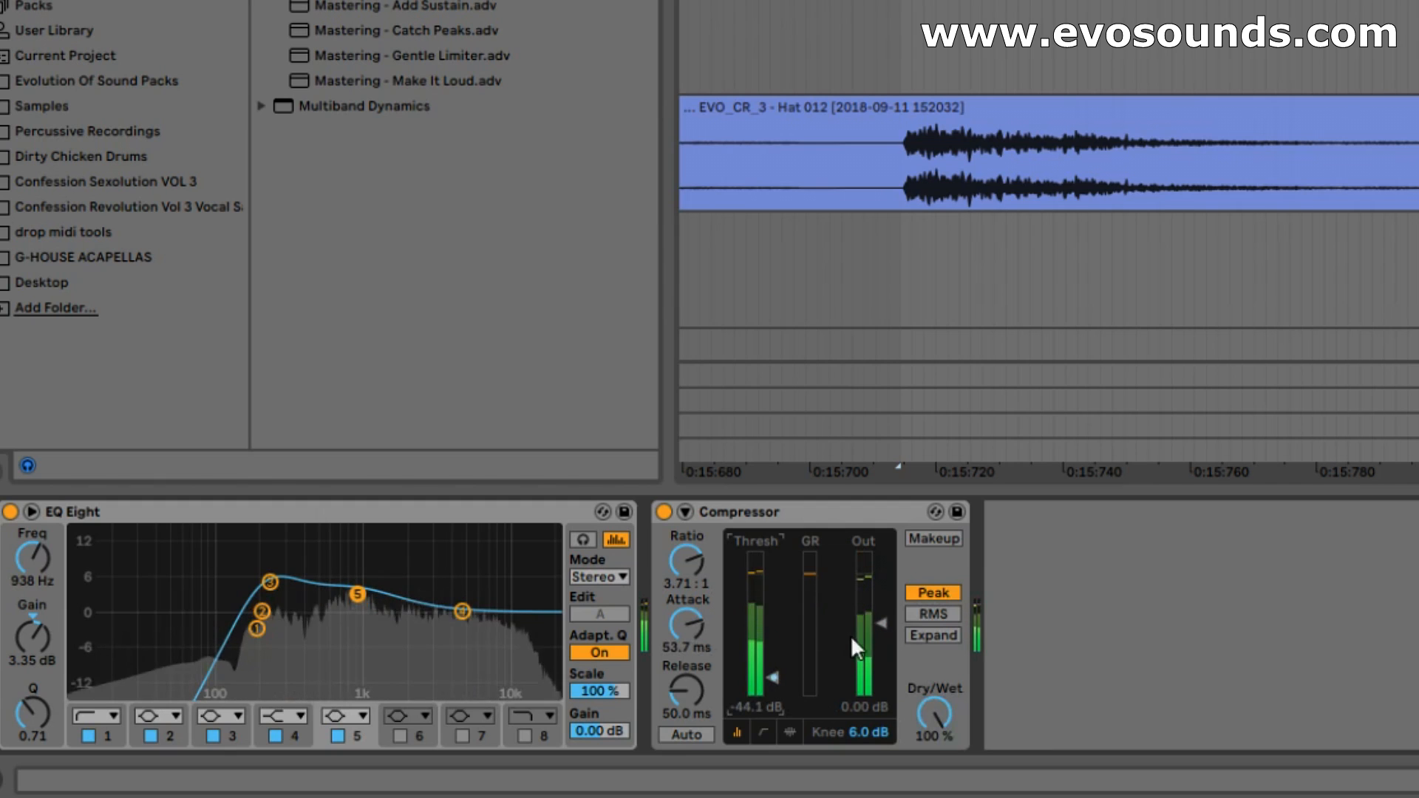
pyautogui.moveTo(881, 616); pyautogui.dragTo(881, 600)
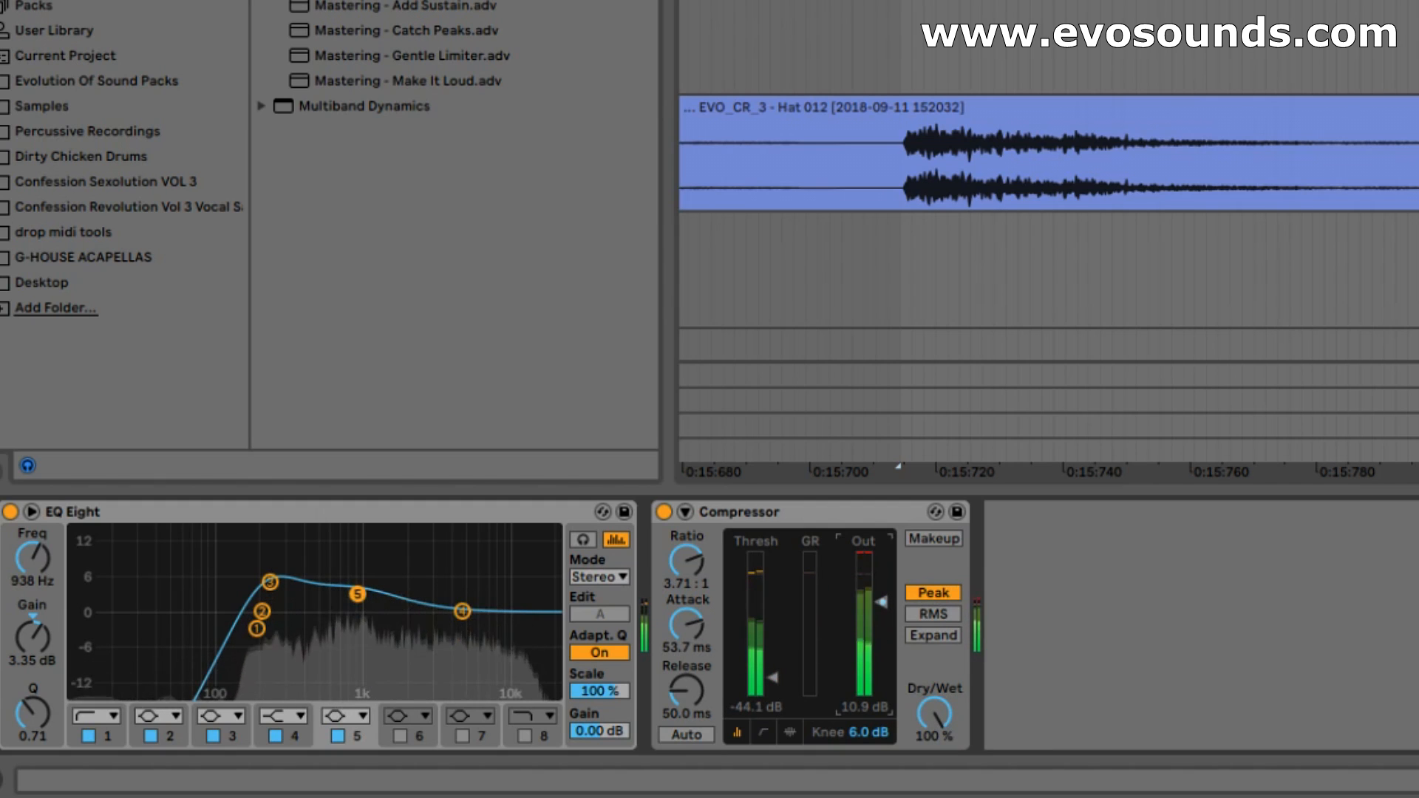
# - Compare the clap with the Compressor off and on, and lower its output to 8.92 dB
pyautogui.click(664, 512)
pyautogui.click(663, 511)
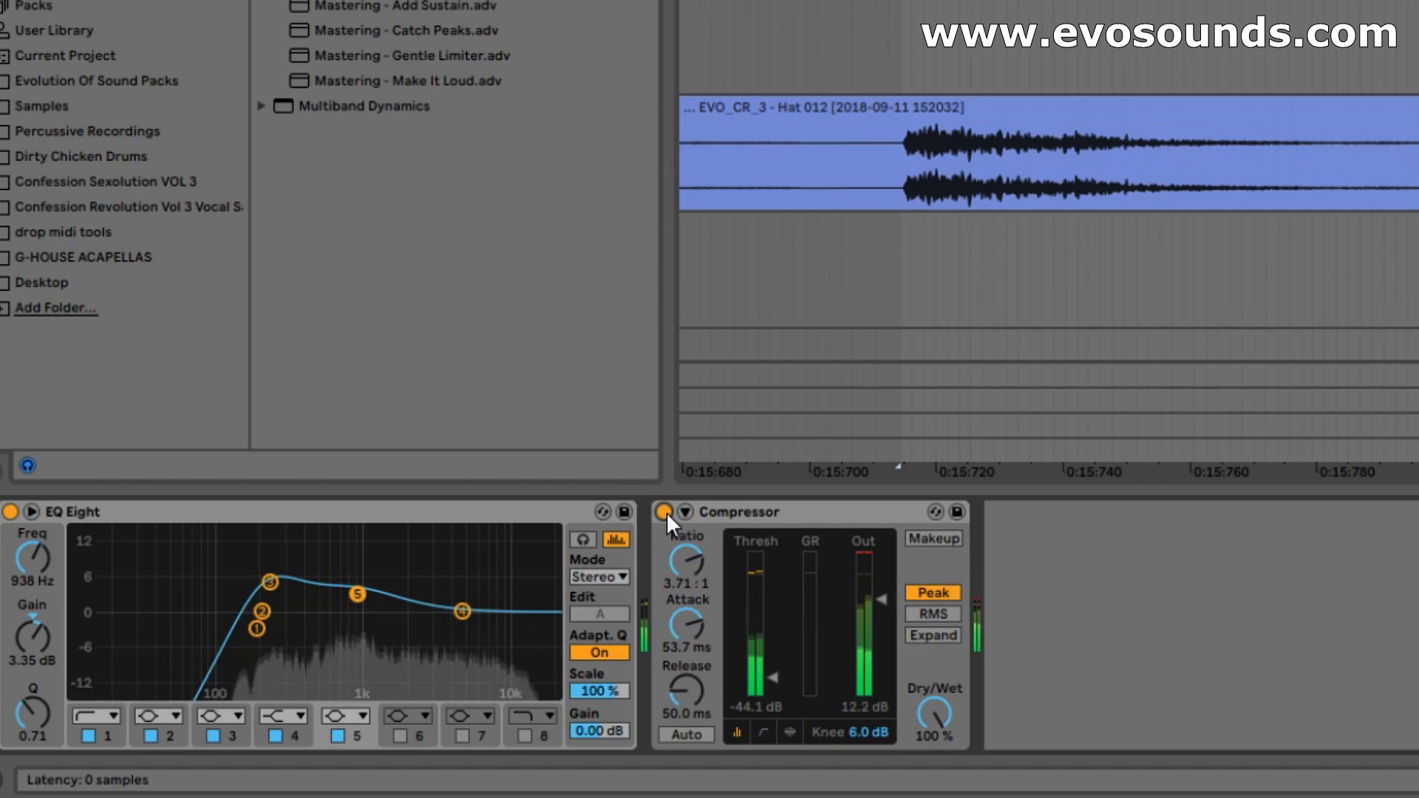
pyautogui.click(664, 511)
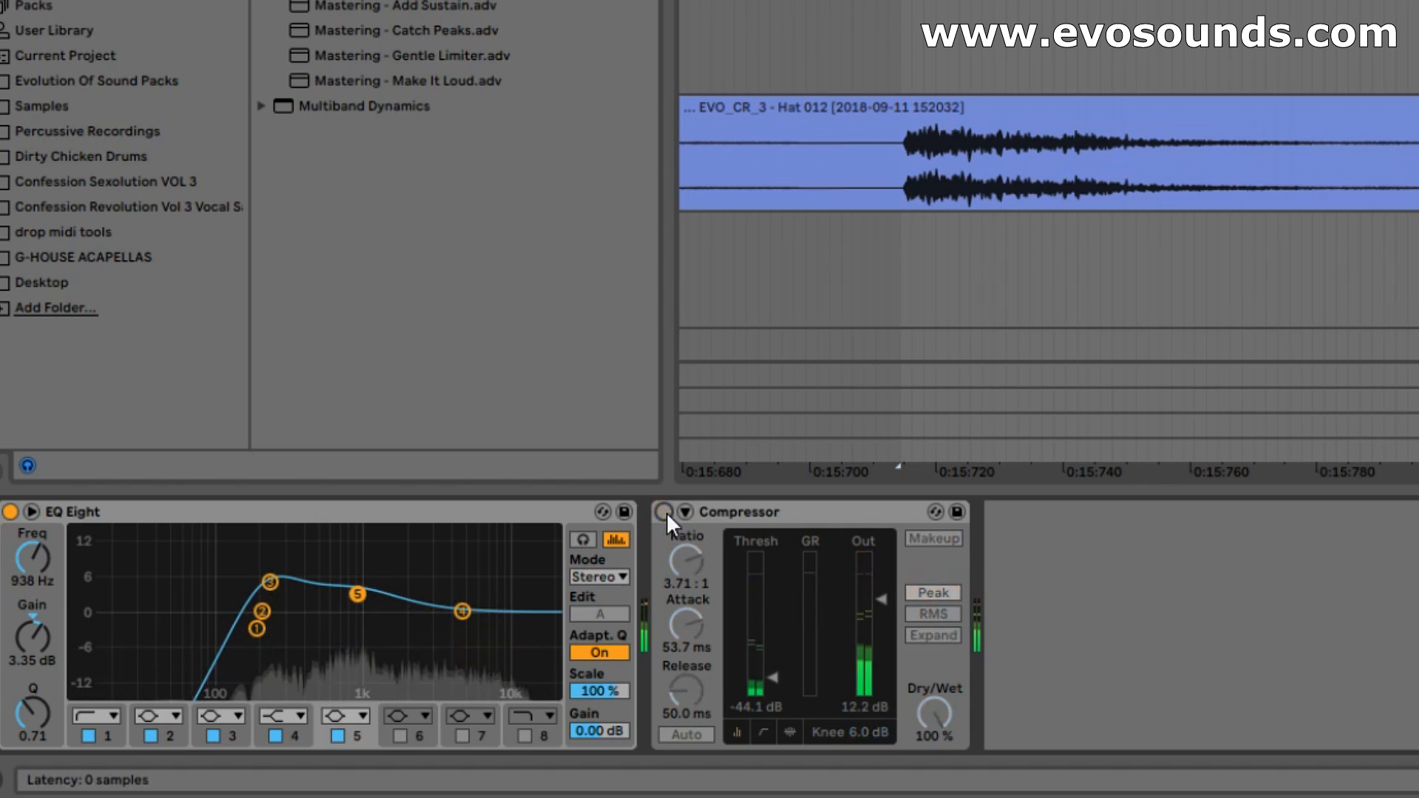
pyautogui.click(663, 512)
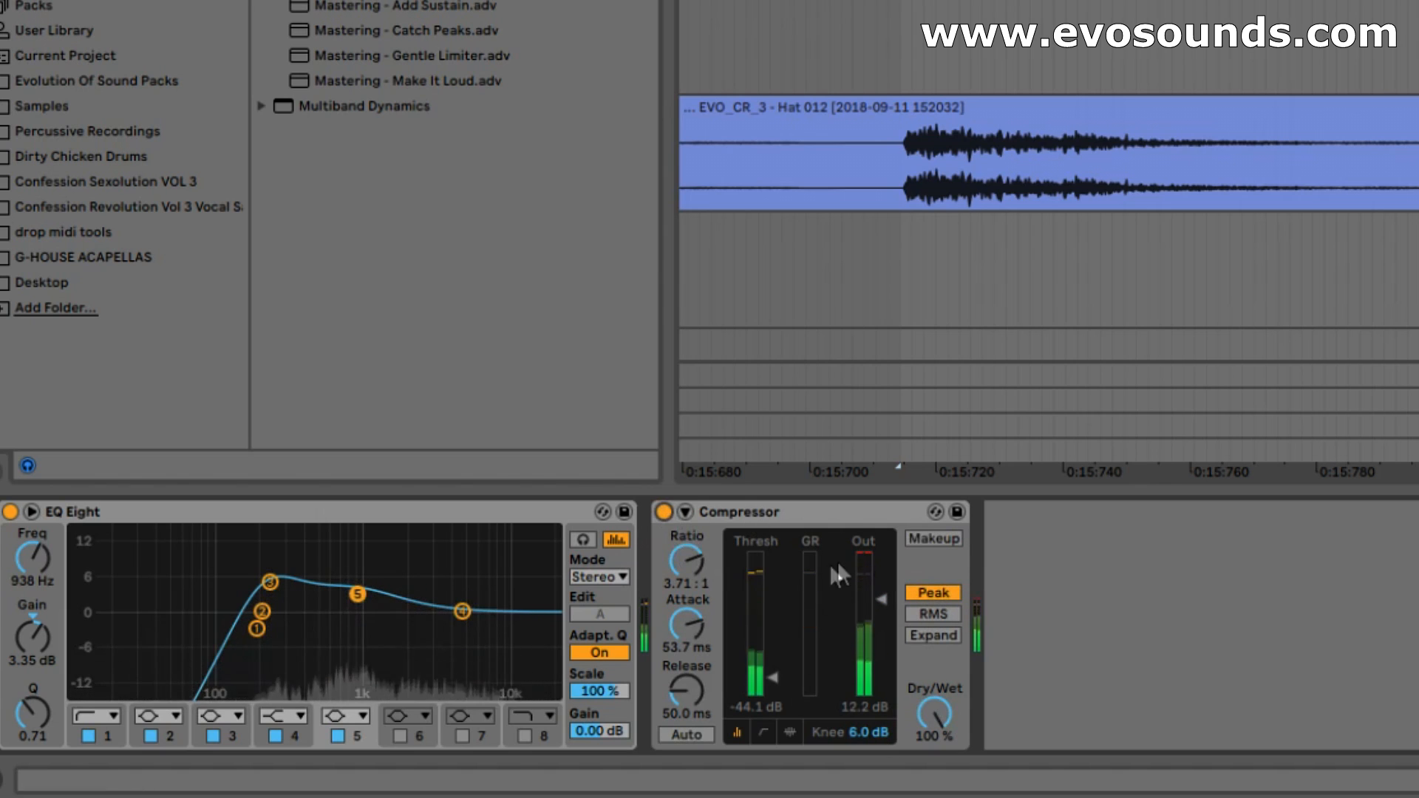
pyautogui.moveTo(875, 601); pyautogui.dragTo(875, 609)
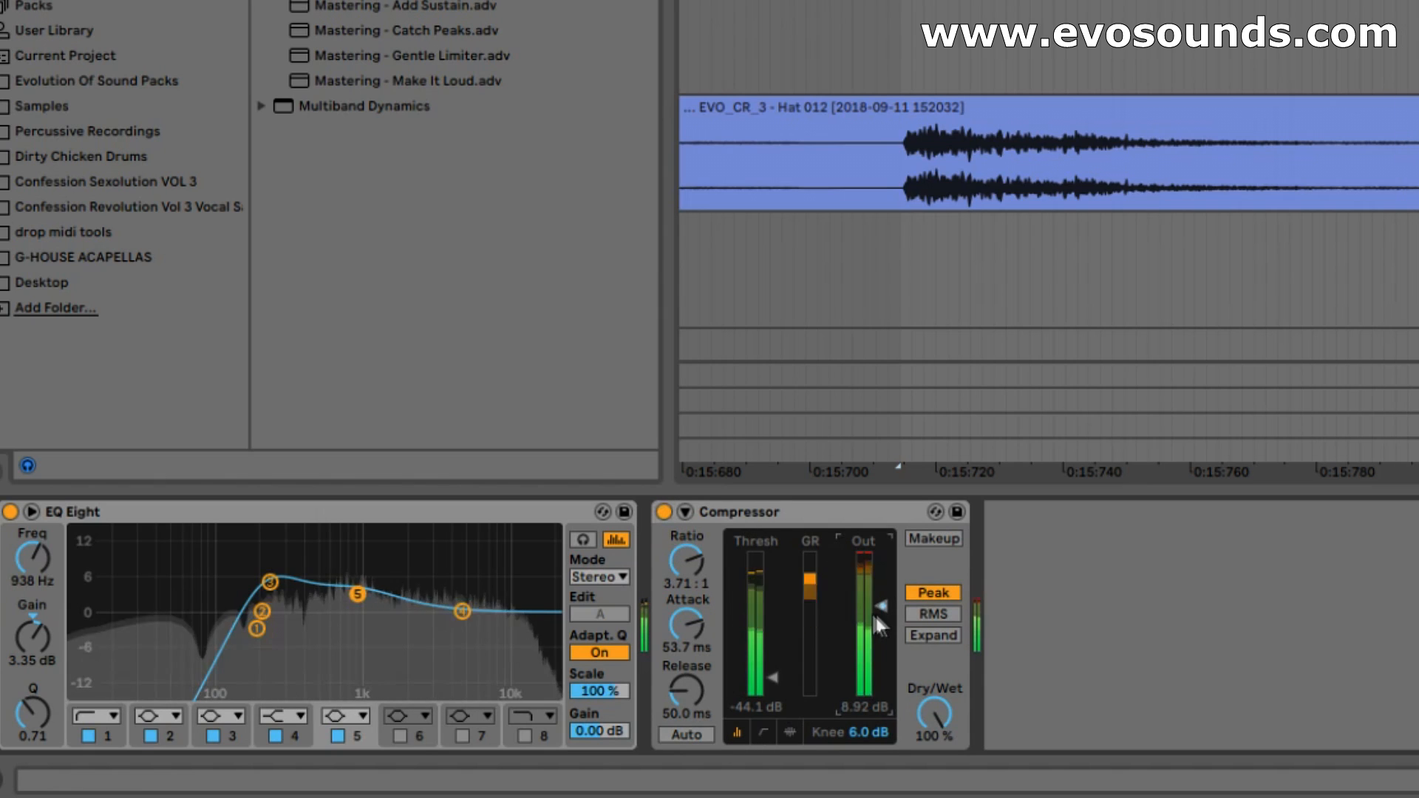
pyautogui.click(664, 515)
pyautogui.click(664, 516)
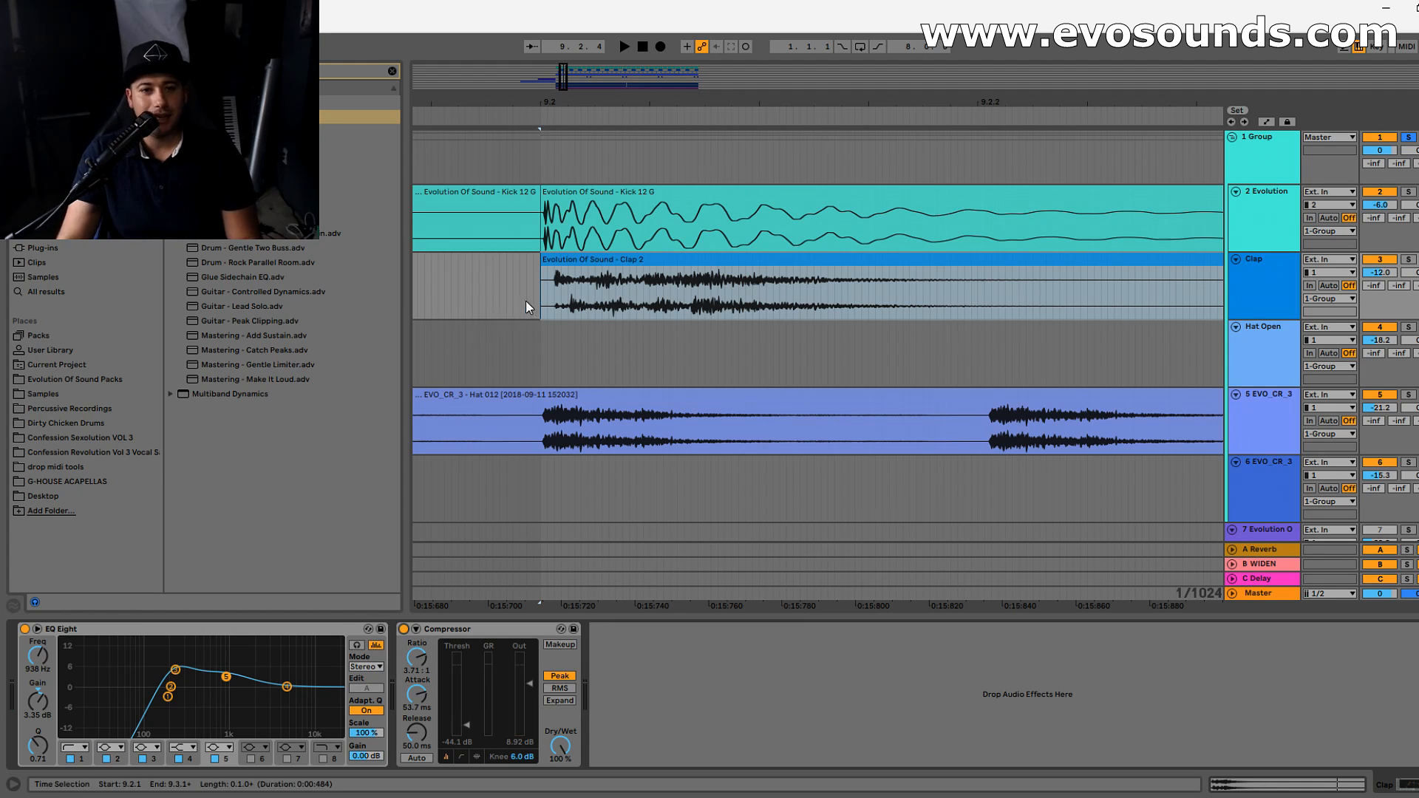
# - Examine the body of the Clap 2 waveform and play the drums from the start of the clap clip
pyautogui.moveTo(553, 306); pyautogui.dragTo(817, 304)
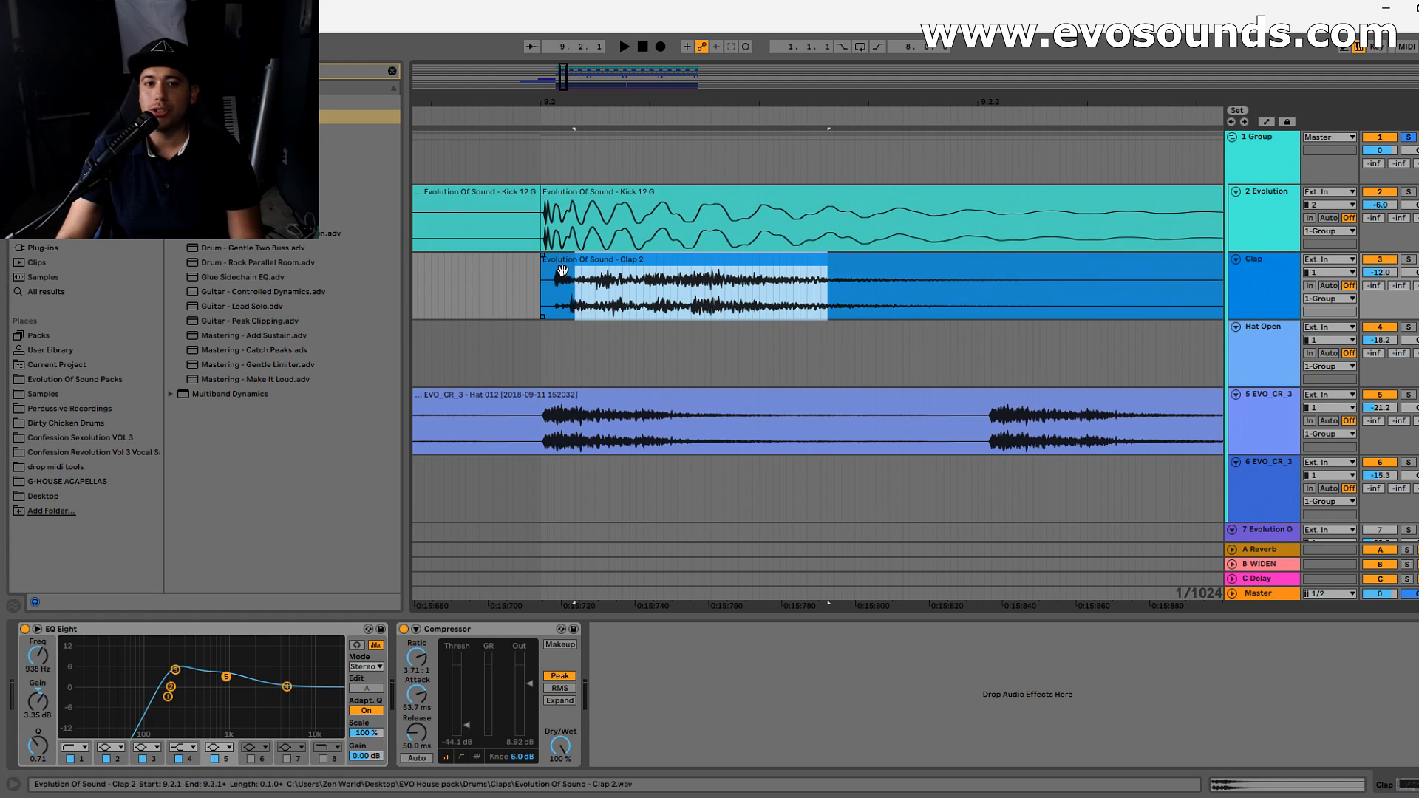
pyautogui.click(543, 295)
pyautogui.press('space')
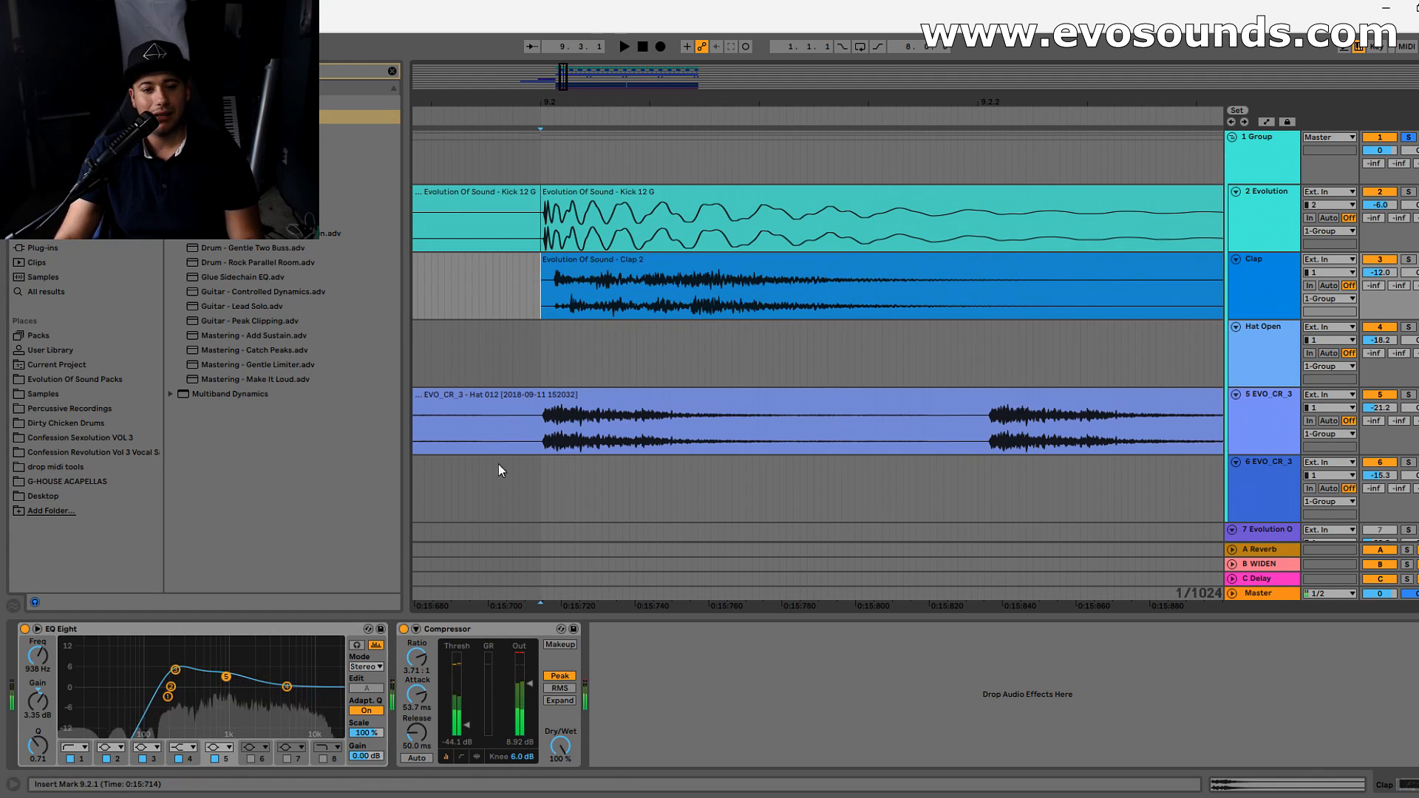
pyautogui.press('space')
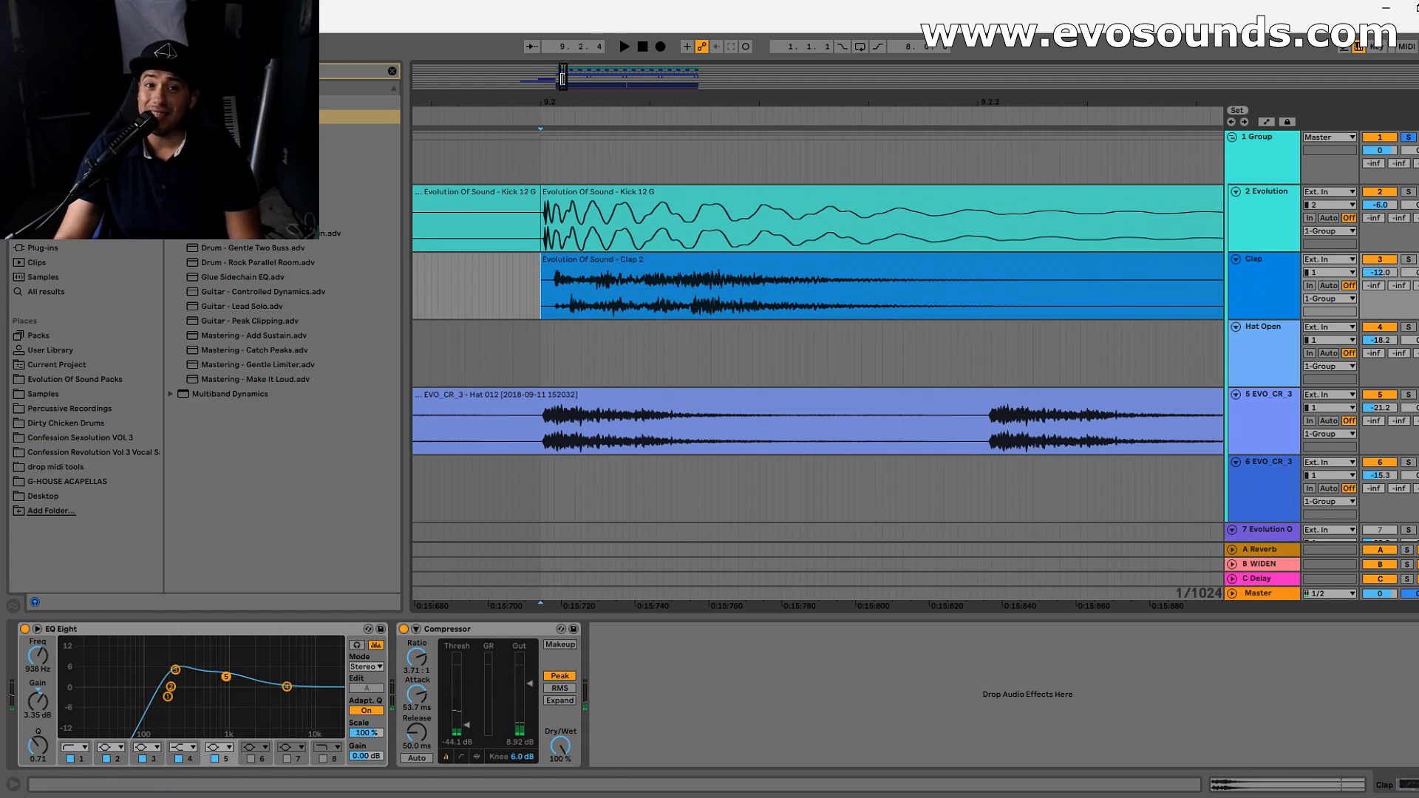
pyautogui.press('space')
pyautogui.press('space')
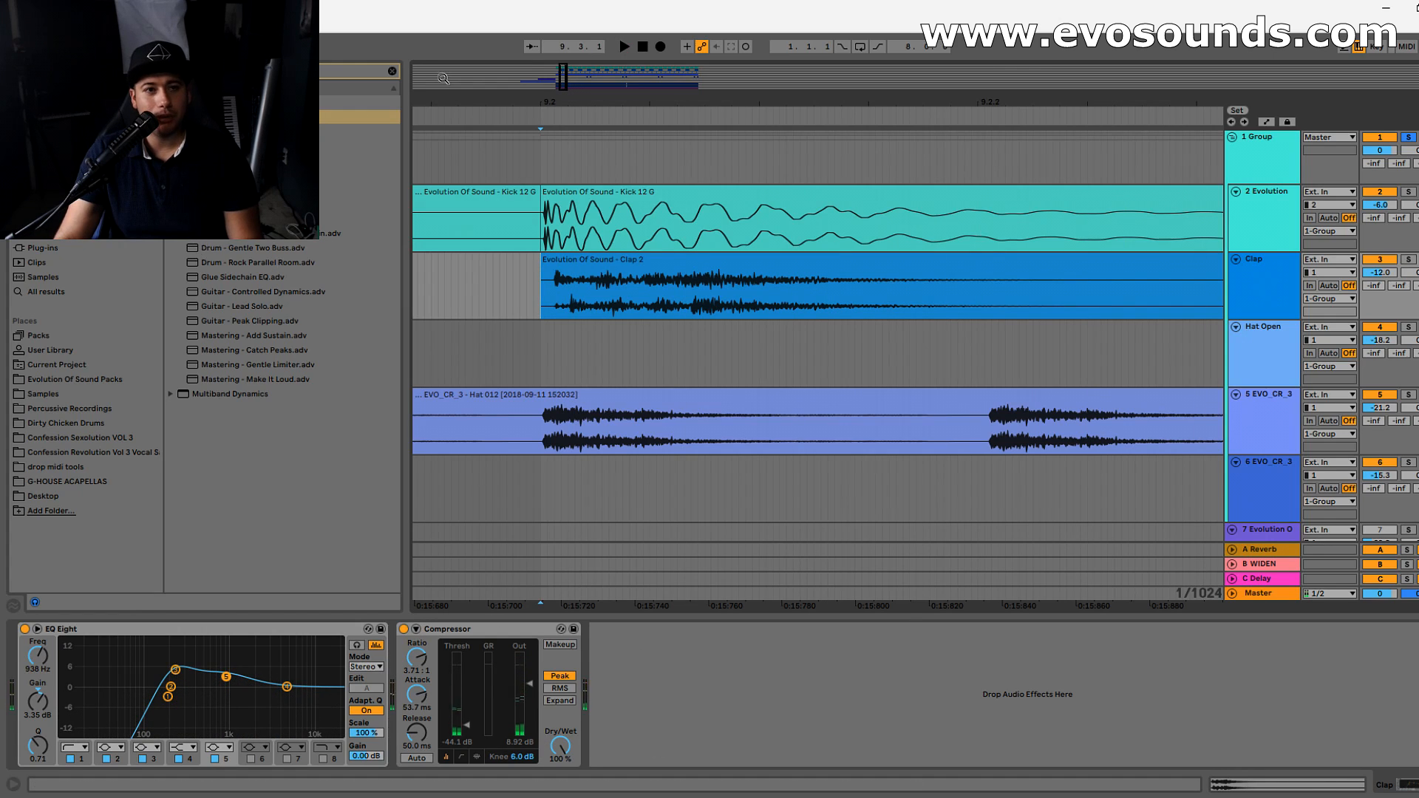
# - Find Utility in the browser, add it after the clap's Compressor, and set its gain to -2.78 dB while checking the mixer levels
pyautogui.click(392, 71)
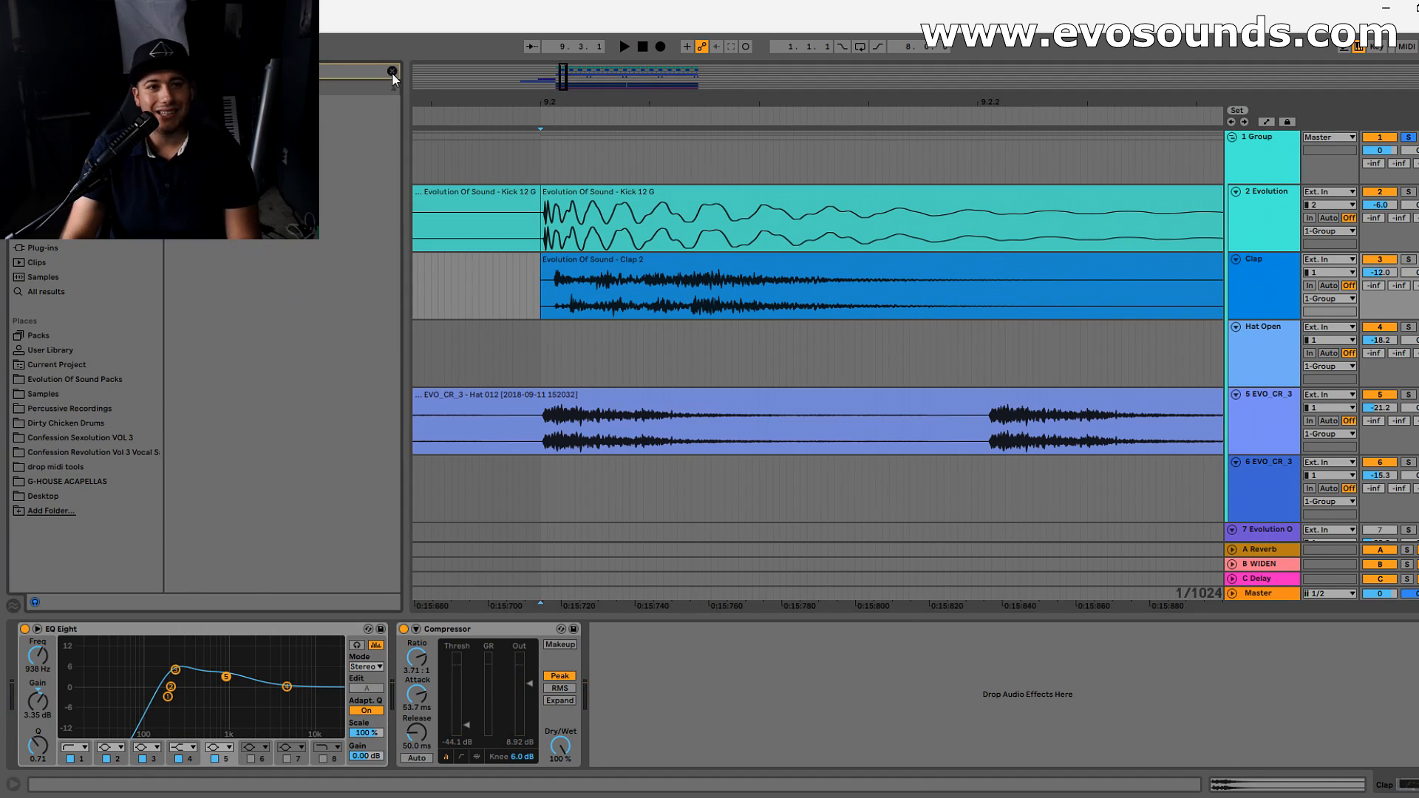
pyautogui.write('utility')
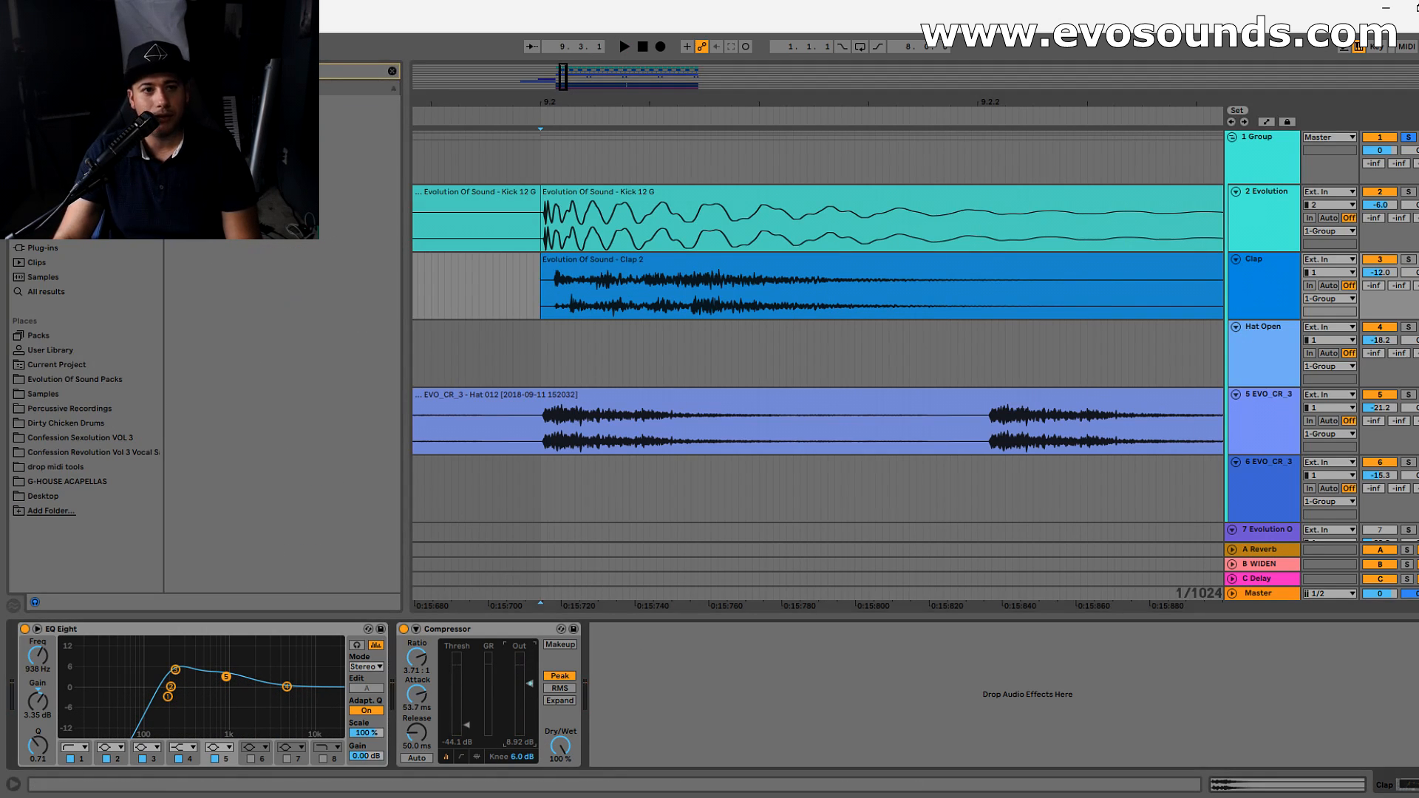
pyautogui.moveTo(667, 694); pyautogui.dragTo(669, 696)
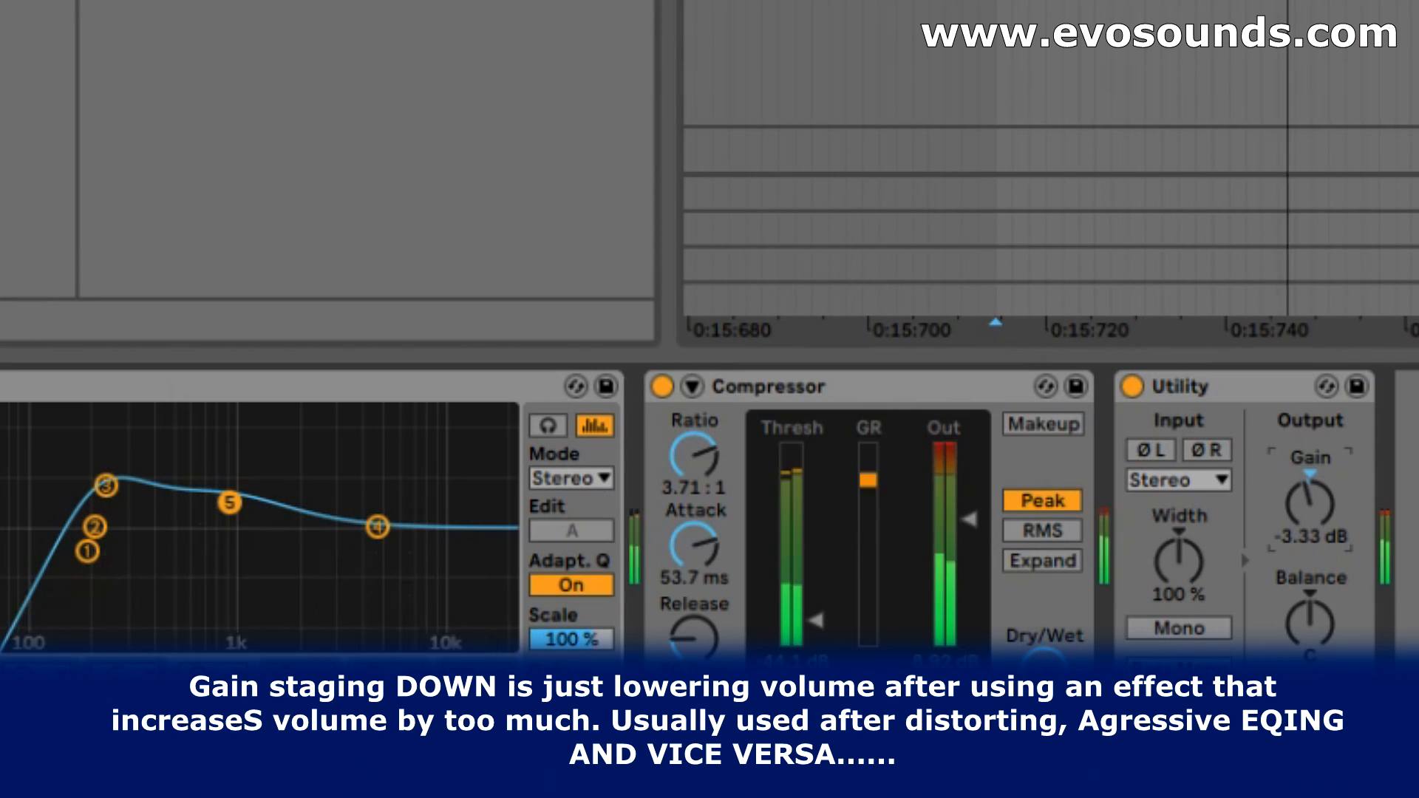
pyautogui.press('Tab')
pyautogui.moveTo(1310, 503); pyautogui.dragTo(1310, 499)
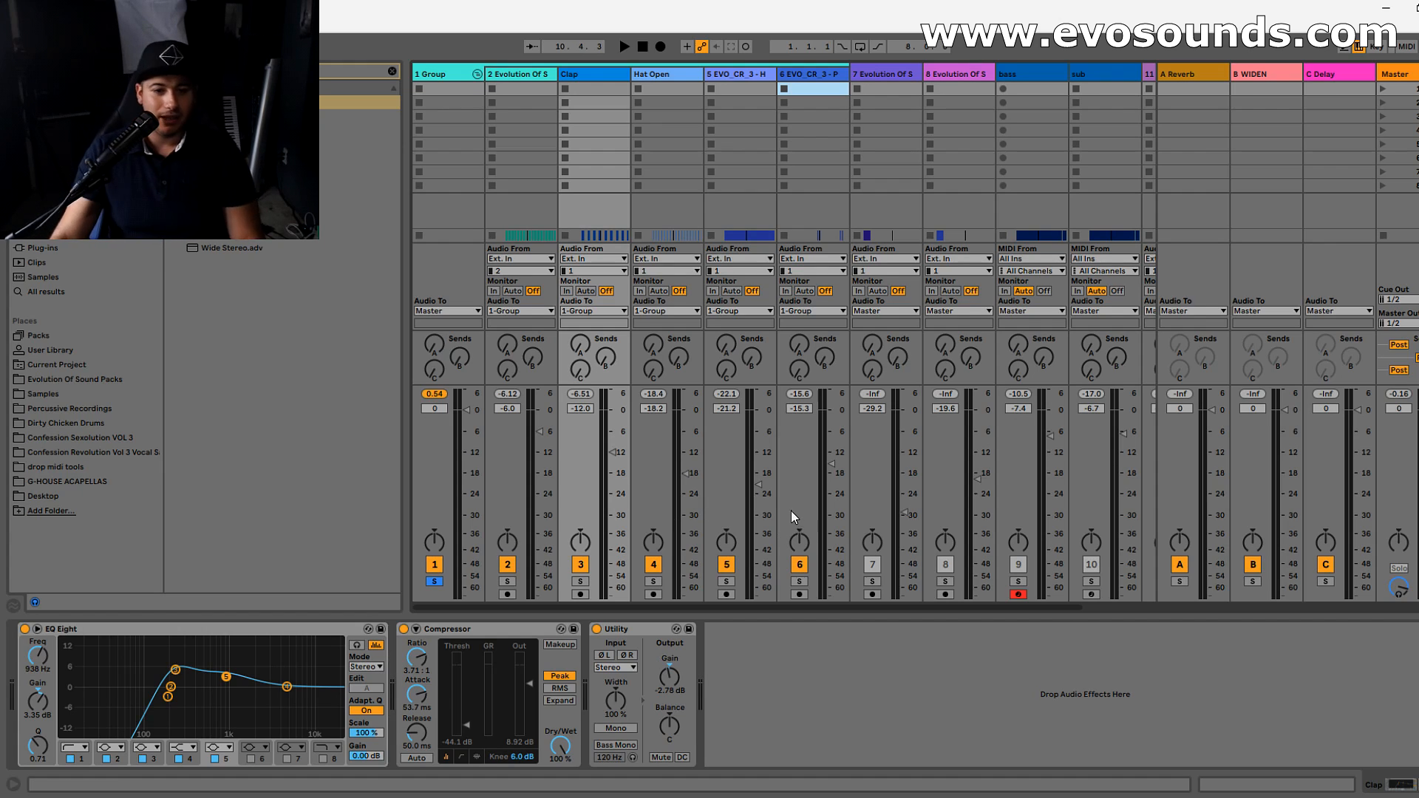
pyautogui.press('space')
pyautogui.press('space')
# - Solo the Hat Open track and add EQ Eight to it from the browser
pyautogui.click(648, 87)
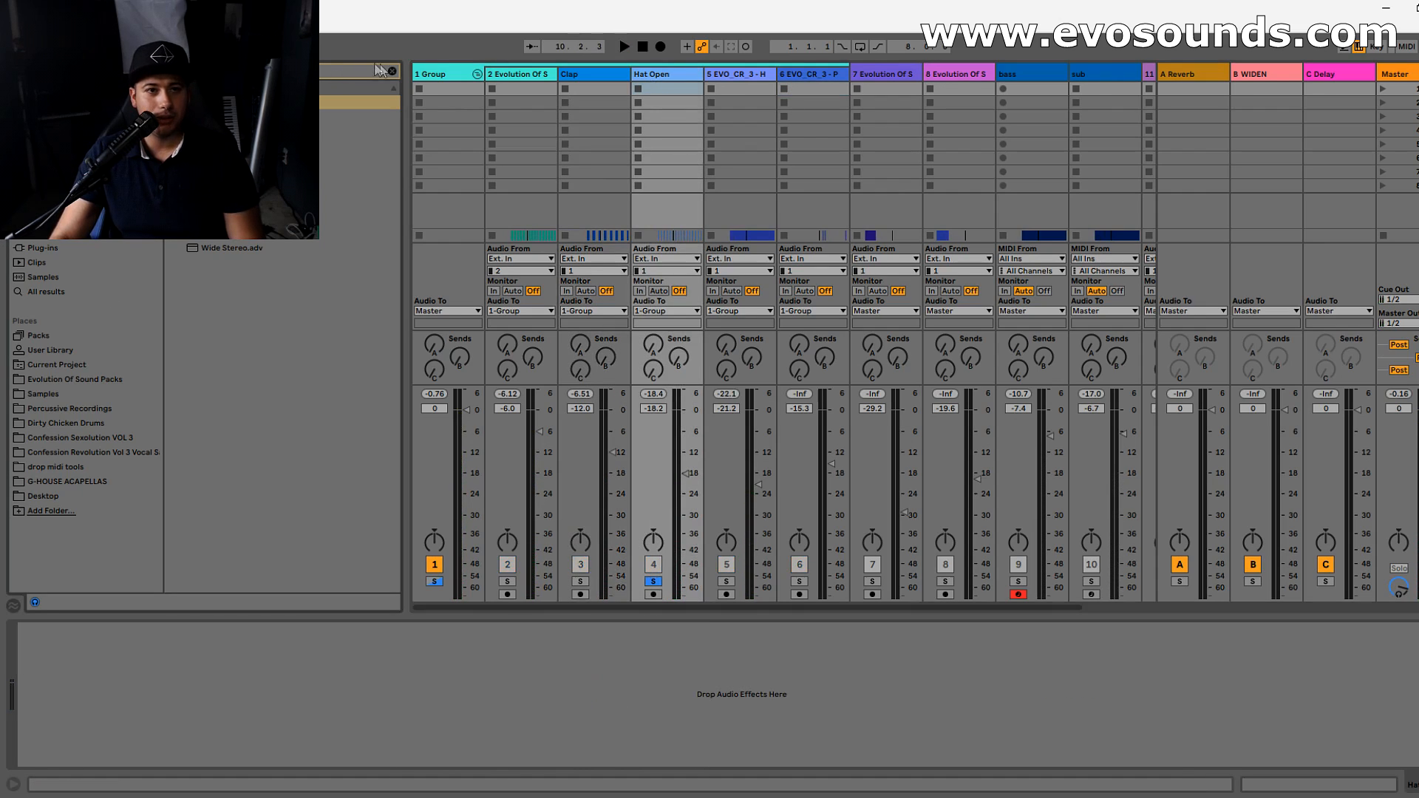
pyautogui.click(391, 71)
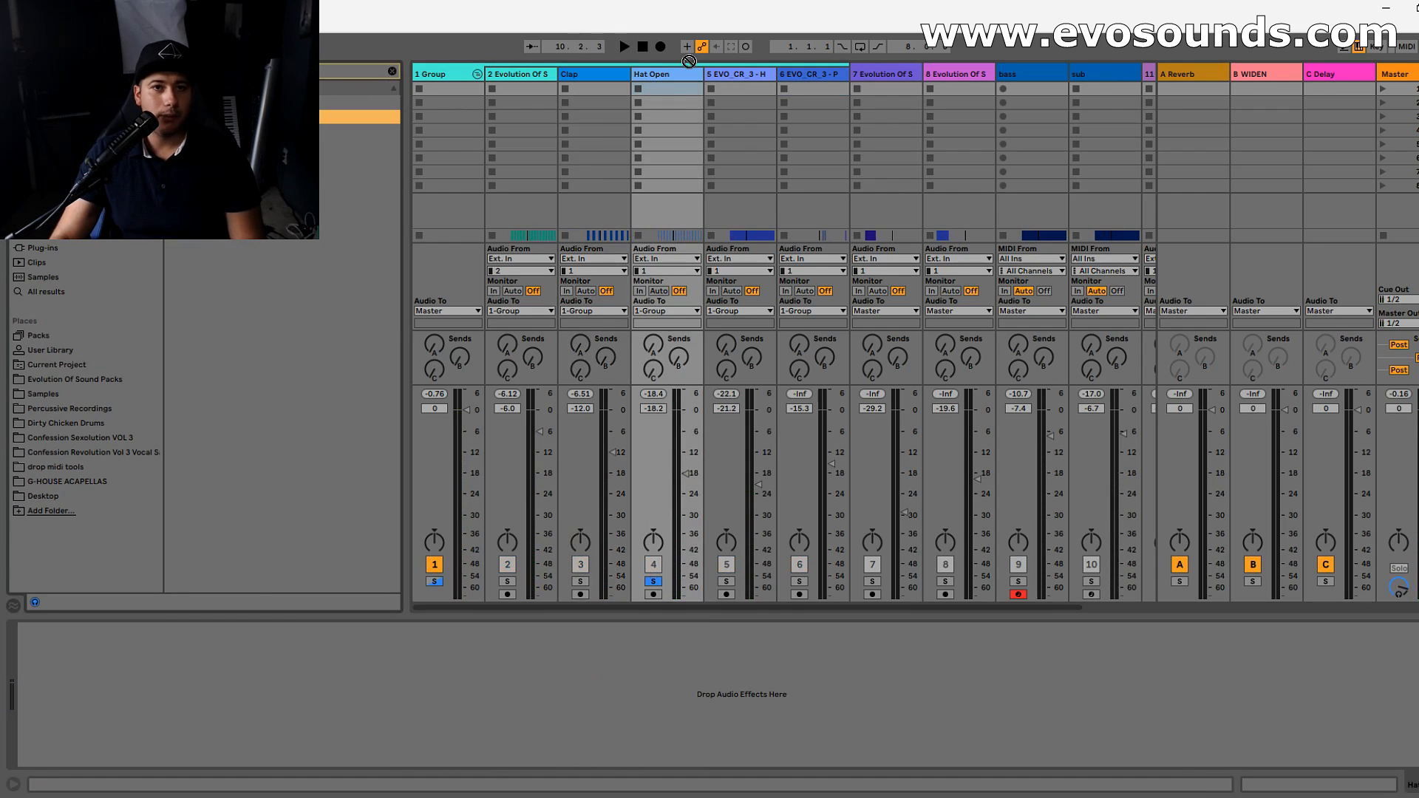
pyautogui.moveTo(689, 61); pyautogui.dragTo(678, 76)
# - Shape the hat's EQ Eight with band 2 as a low cut above 1 kHz, band 4 raised, and band 7 at 9.58 kHz
pyautogui.press('space')
pyautogui.click(171, 688)
pyautogui.click(112, 747)
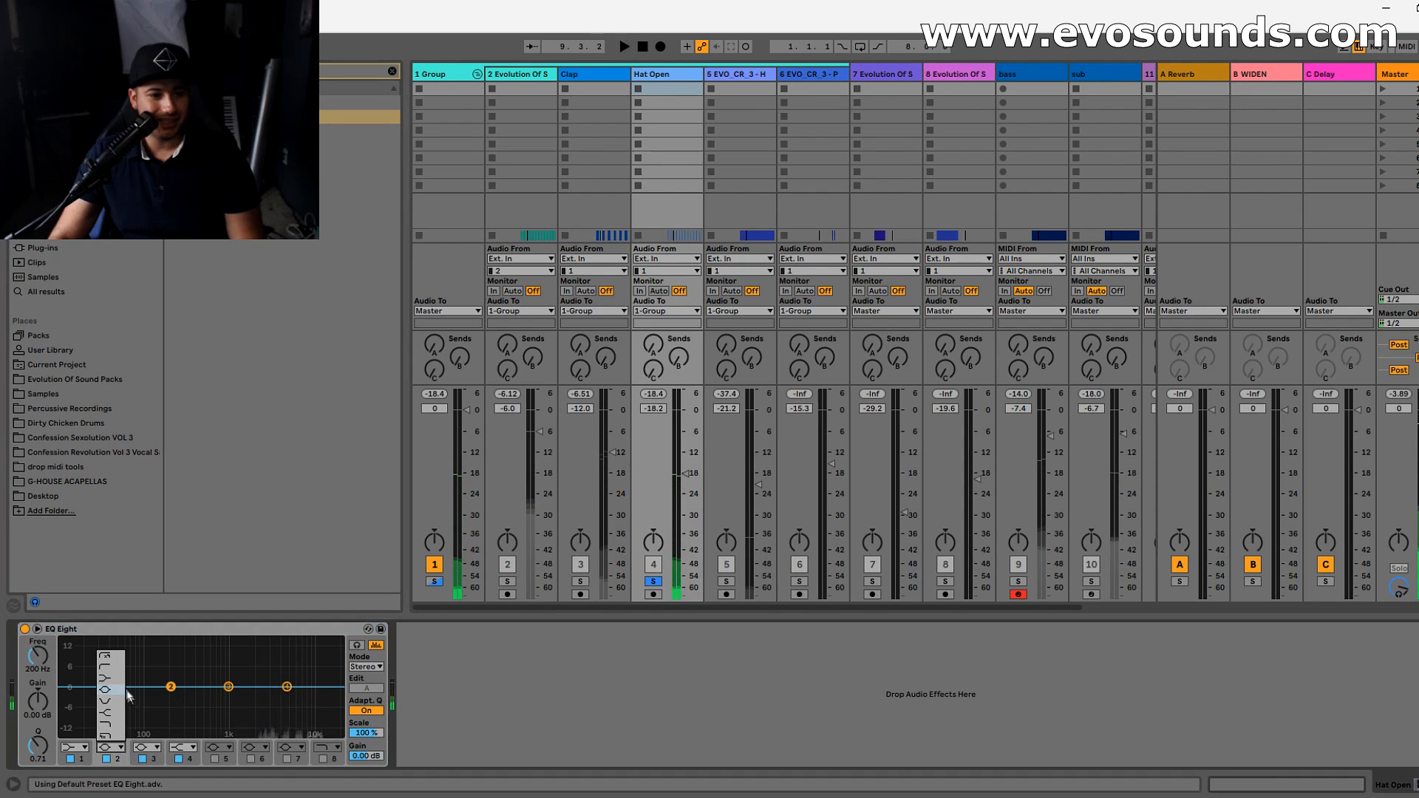
pyautogui.click(111, 667)
pyautogui.moveTo(171, 687); pyautogui.dragTo(279, 672)
pyautogui.press('space')
pyautogui.press('space')
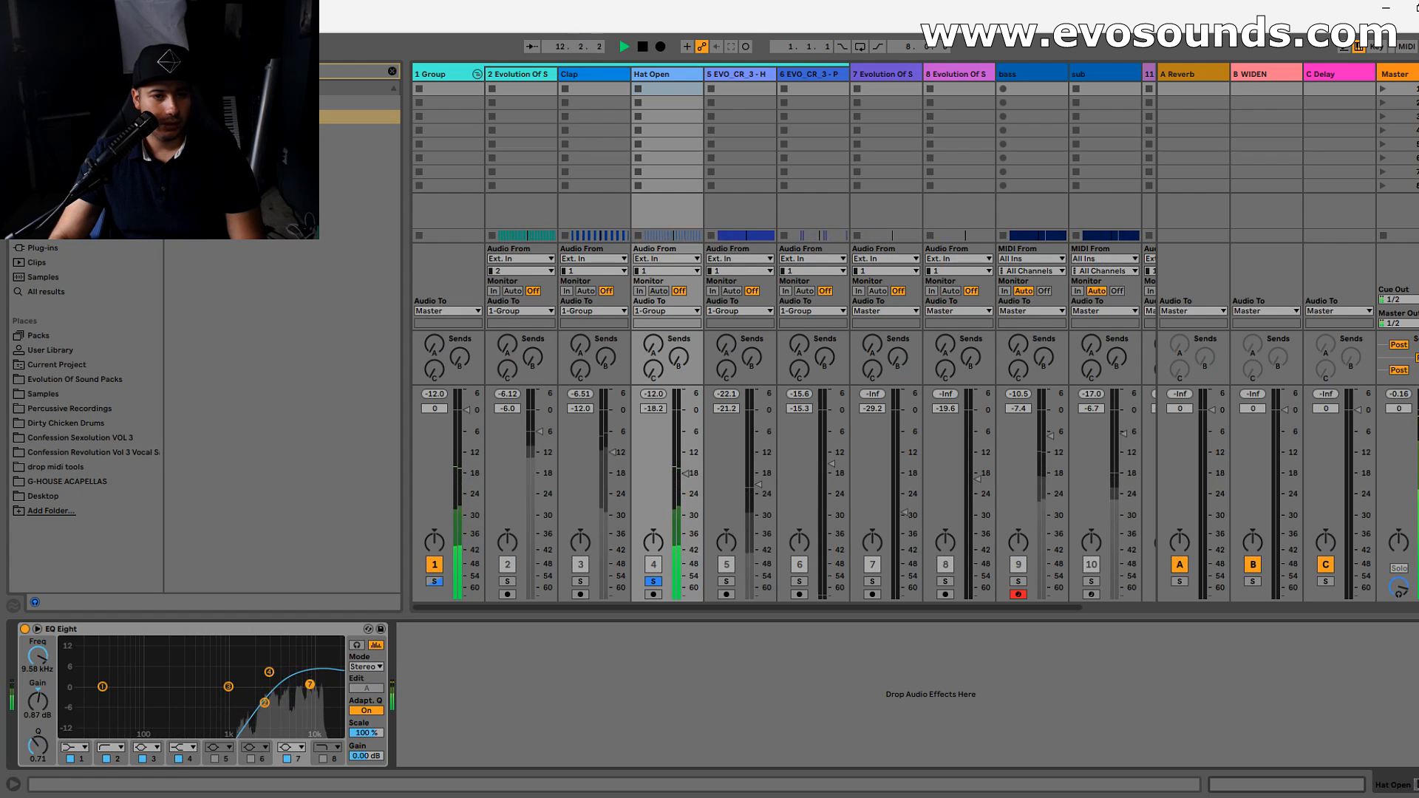
# - Compare the soloed Hat Open with its EQ Eight off and on
pyautogui.click(25, 629)
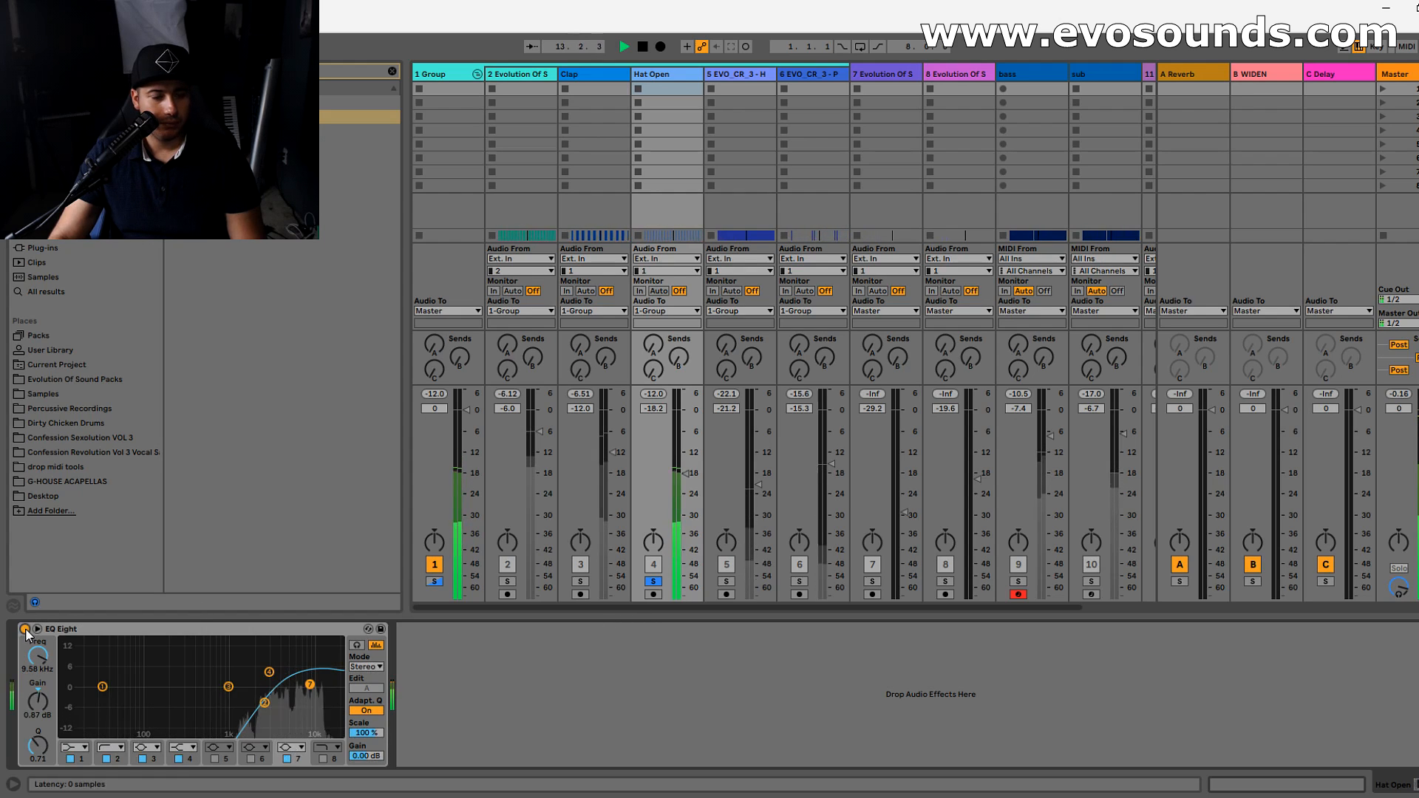
pyautogui.press('space')
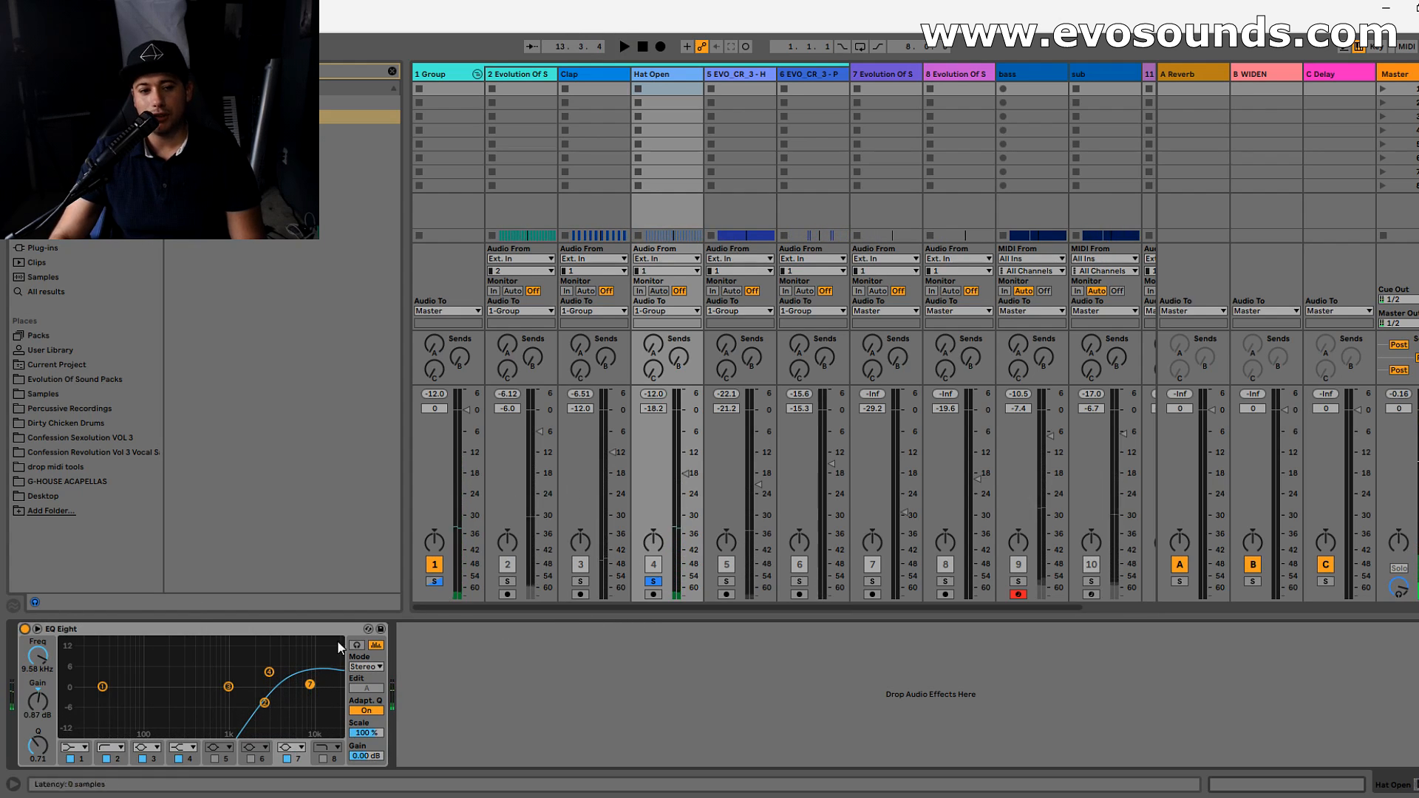
pyautogui.press('space')
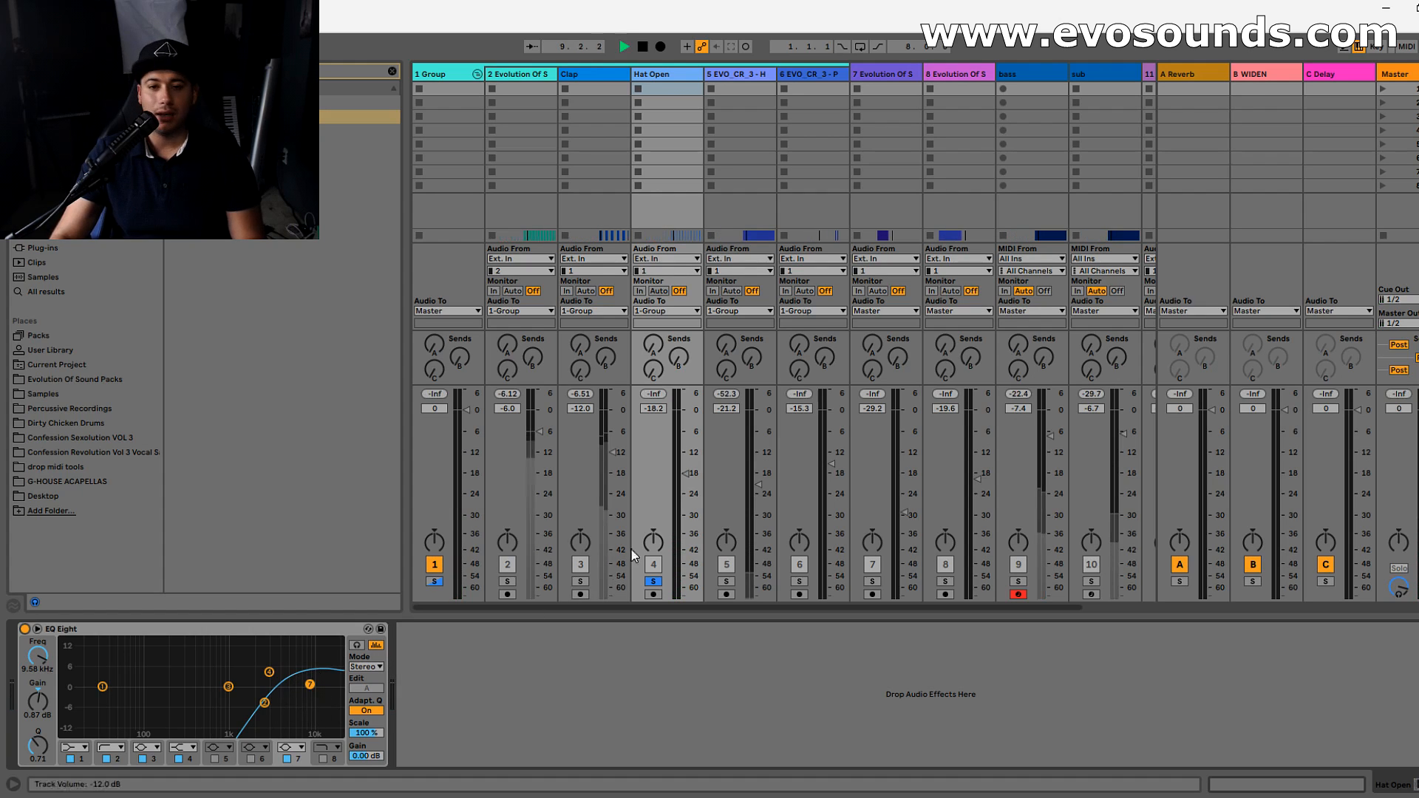
# - Unsolo Hat Open, solo the whole drum Group, and compare the mix with the hat's EQ Eight off and on
pyautogui.click(655, 582)
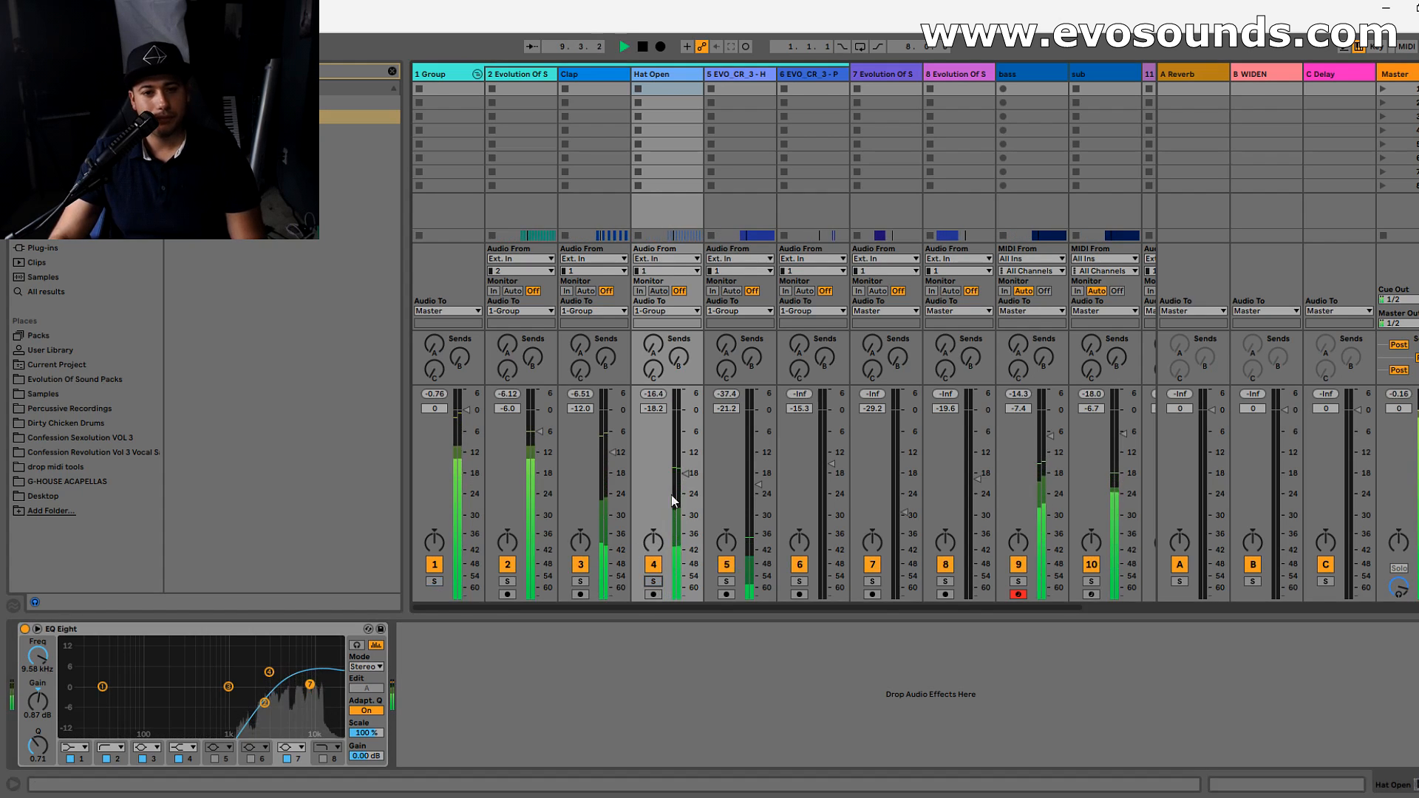
pyautogui.click(435, 581)
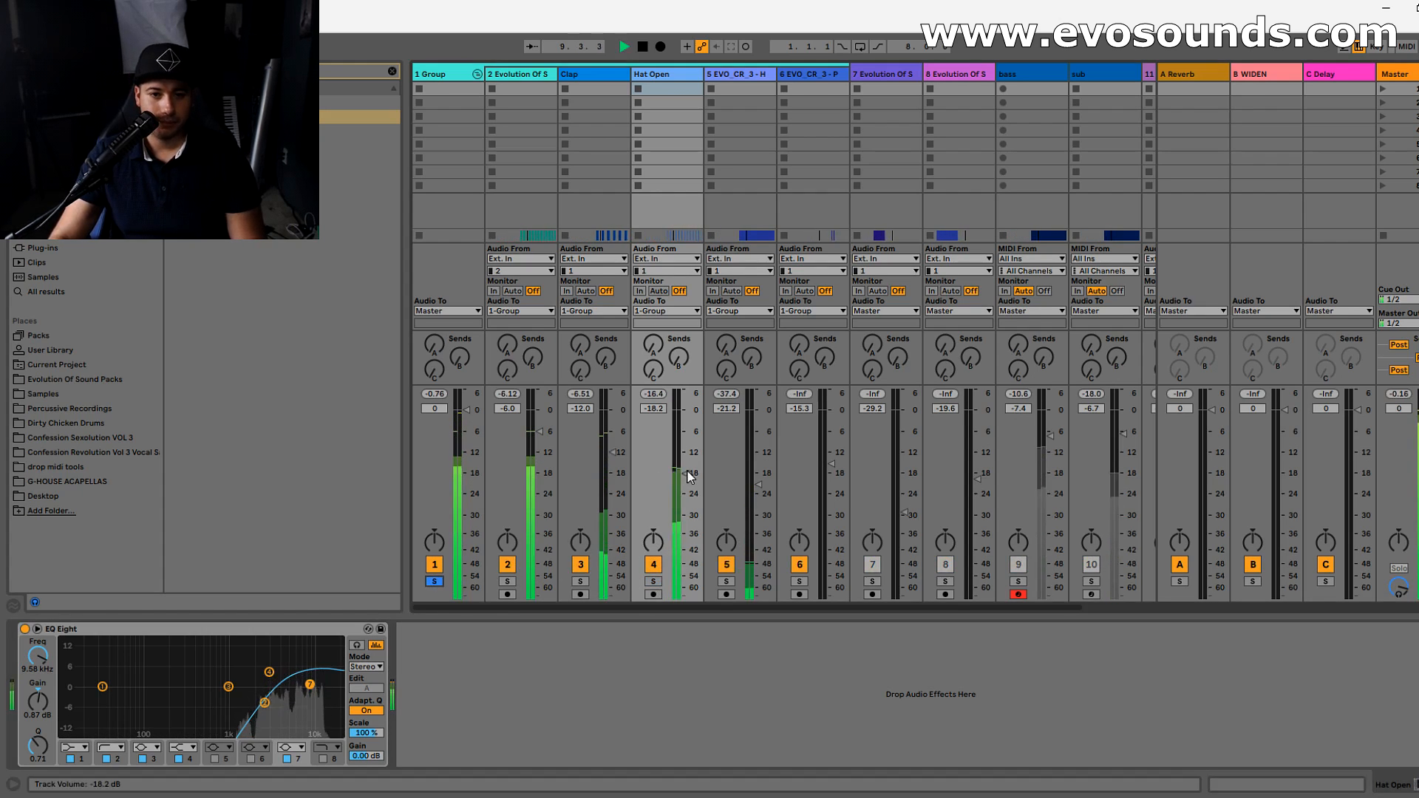
pyautogui.click(25, 629)
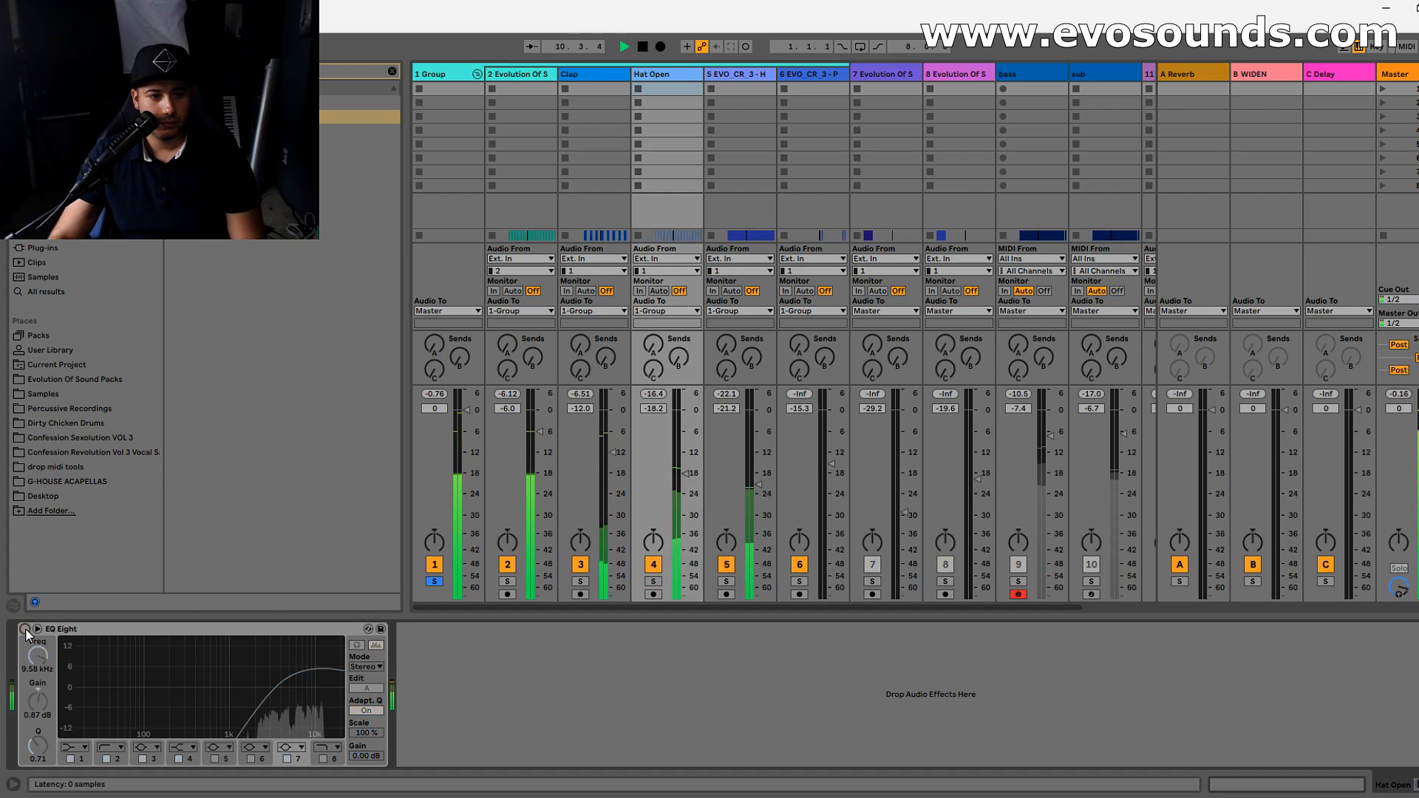
pyautogui.click(24, 629)
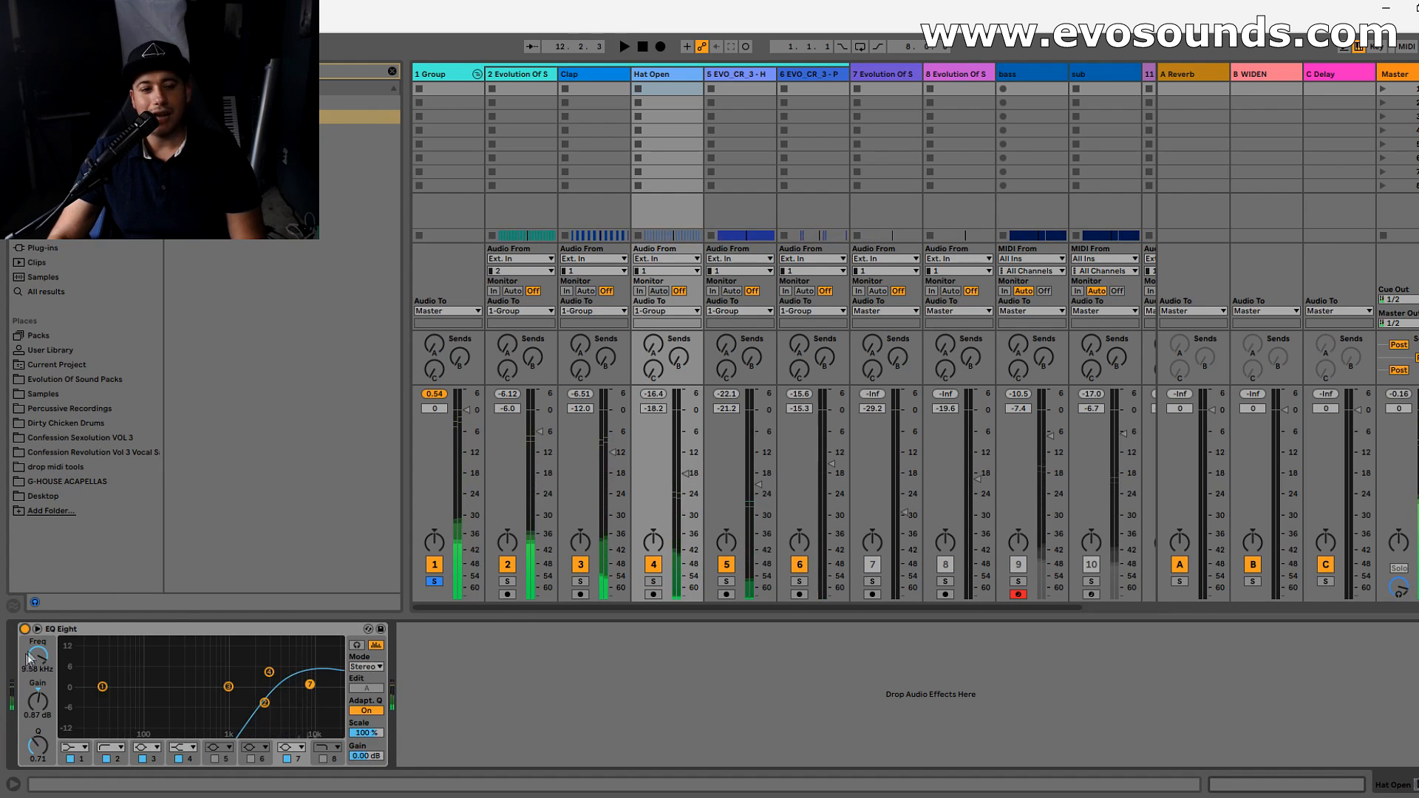
pyautogui.click(25, 629)
pyautogui.press('space')
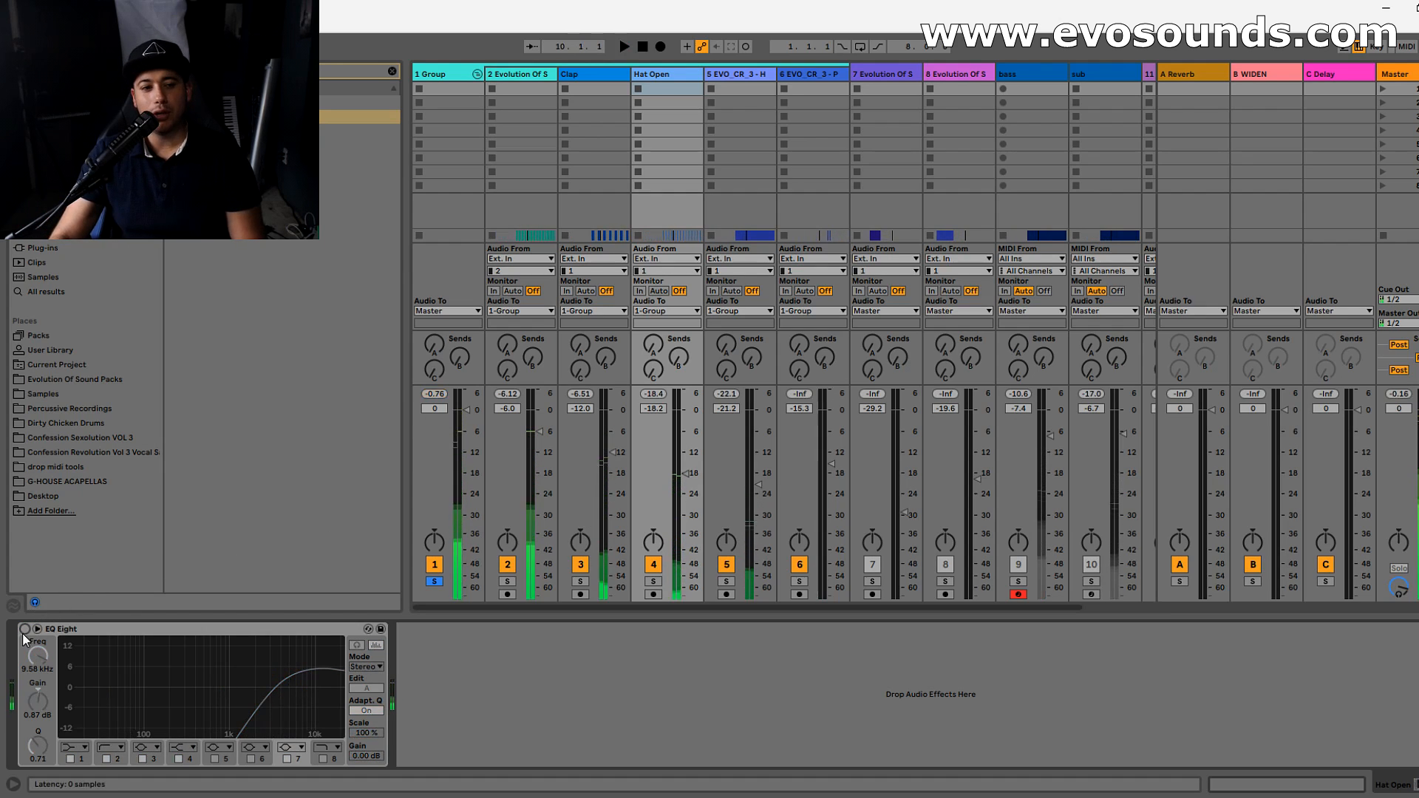
pyautogui.click(24, 629)
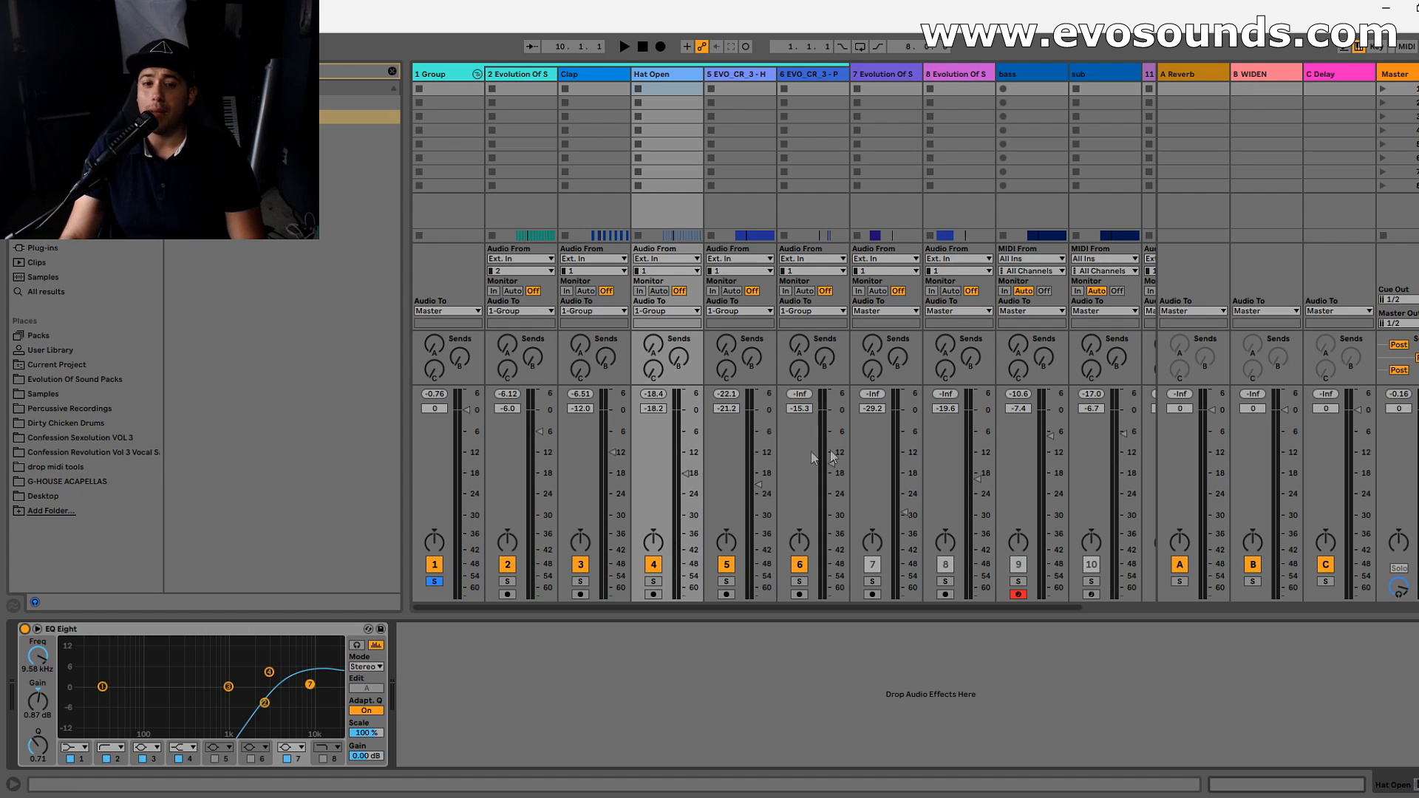
# - Set the Hat Open volume to -15.5 dB while the drum Group plays
pyautogui.press('space')
pyautogui.moveTo(687, 473)
pyautogui.mouseDown()
pyautogui.moveTo(686, 447)
pyautogui.moveTo(687, 464)
pyautogui.mouseUp()
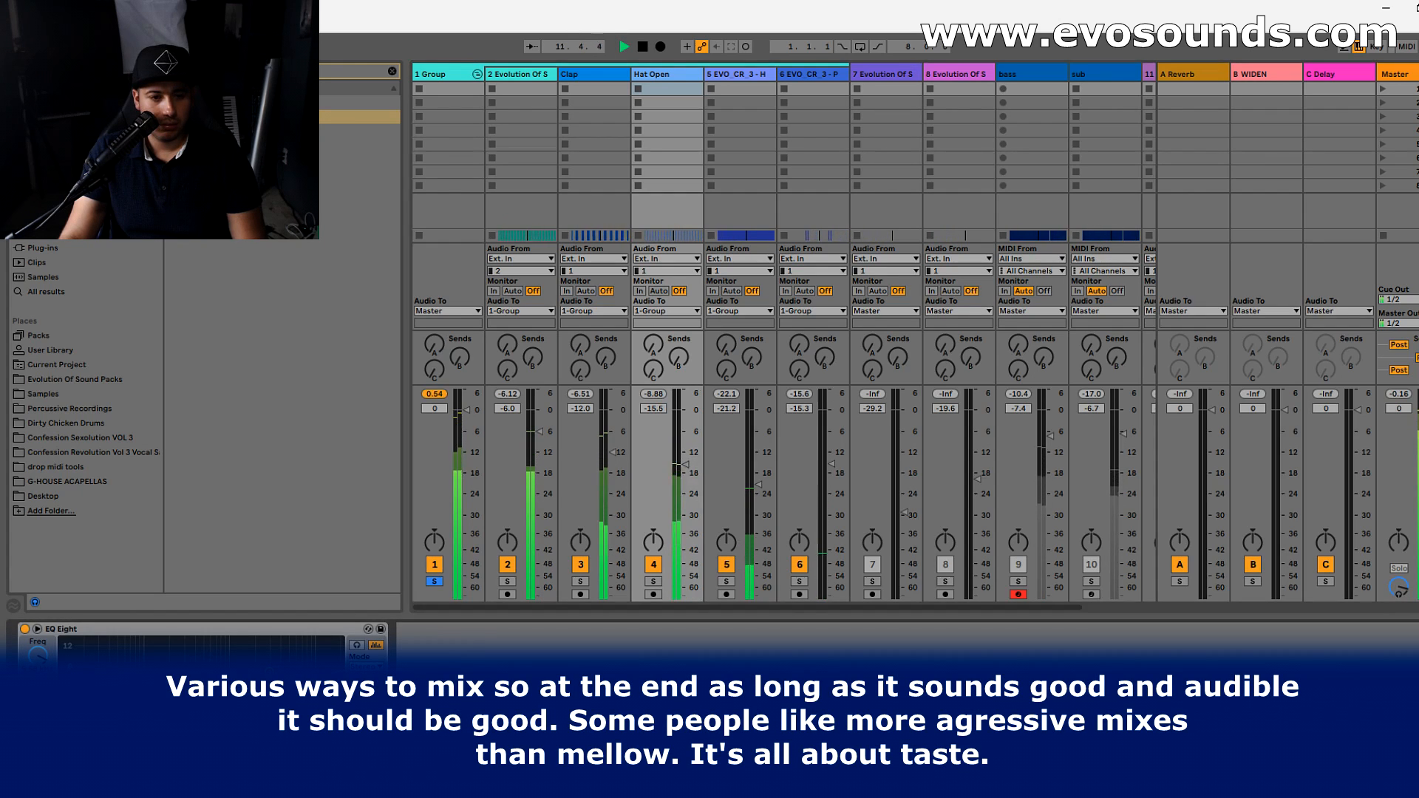
pyautogui.press('space')
# - Solo the 5 EVO_CR_3 hat track, add EQ Eight after LFOTool, cut its lows with band 2, and unsolo the track
pyautogui.click(726, 582)
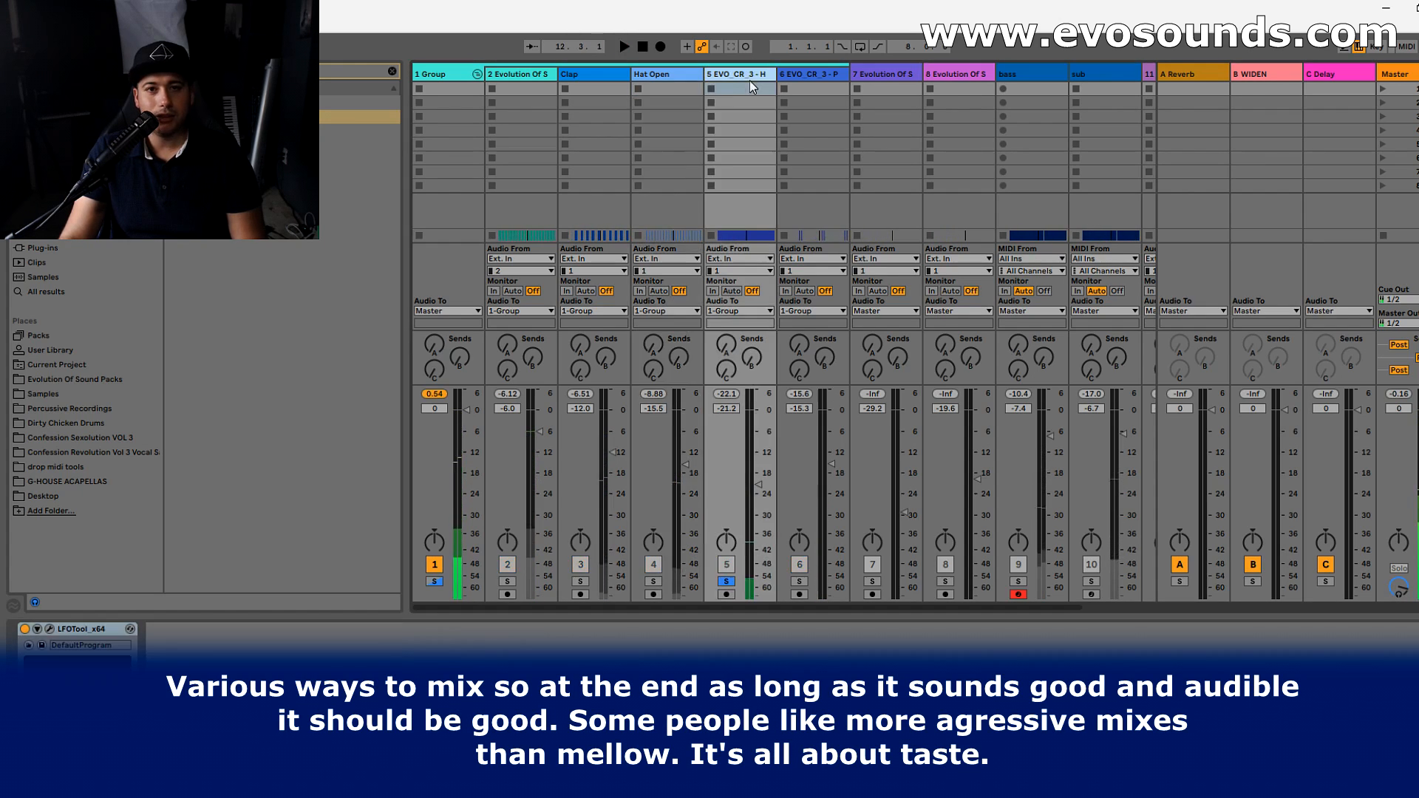
pyautogui.moveTo(222, 117); pyautogui.dragTo(238, 680)
pyautogui.press('space')
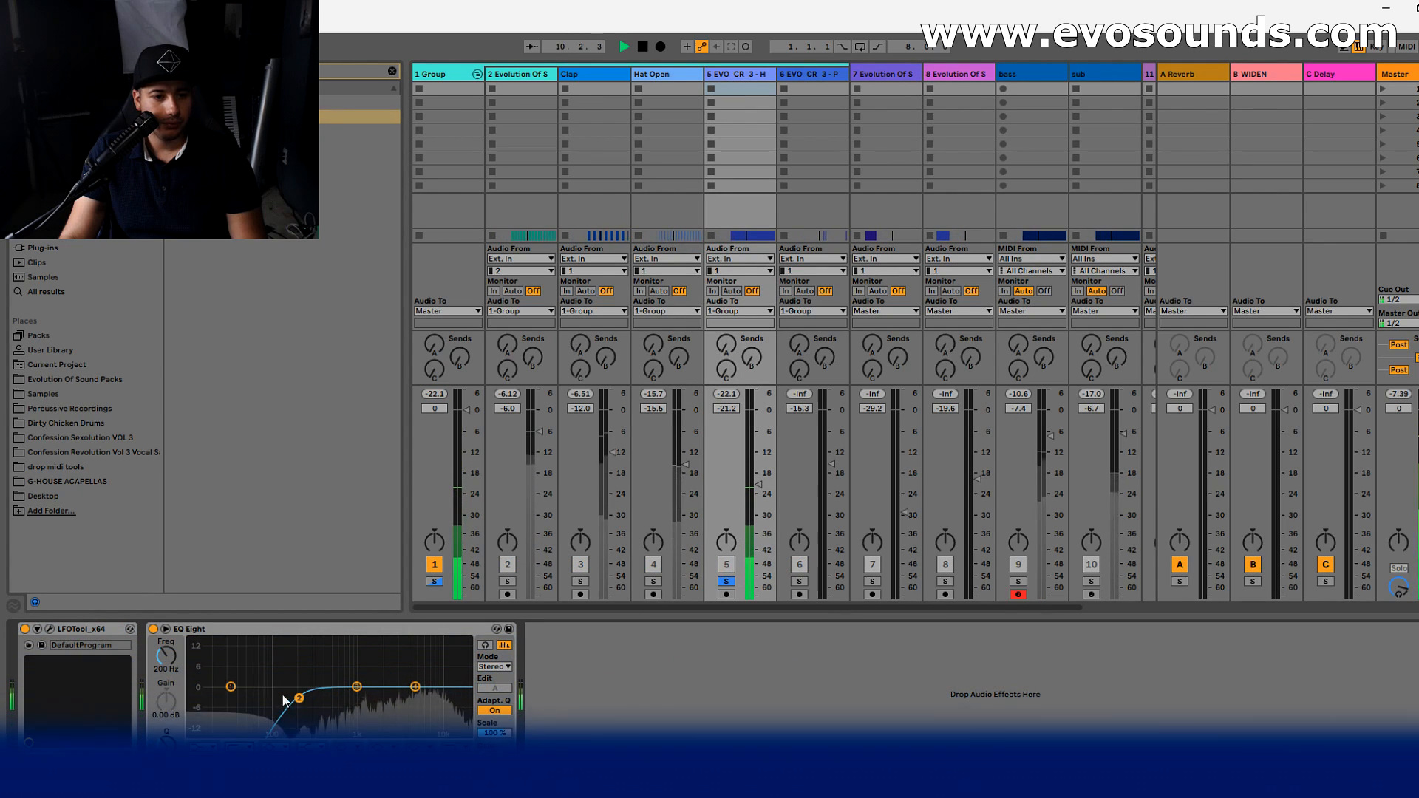
pyautogui.moveTo(309, 694); pyautogui.dragTo(435, 674)
pyautogui.press('space')
pyautogui.click(731, 583)
# - Add EQ Eight to the 6 EVO_CR_3 percussion track and play the arrangement from its clips at bar 10.4
pyautogui.click(821, 75)
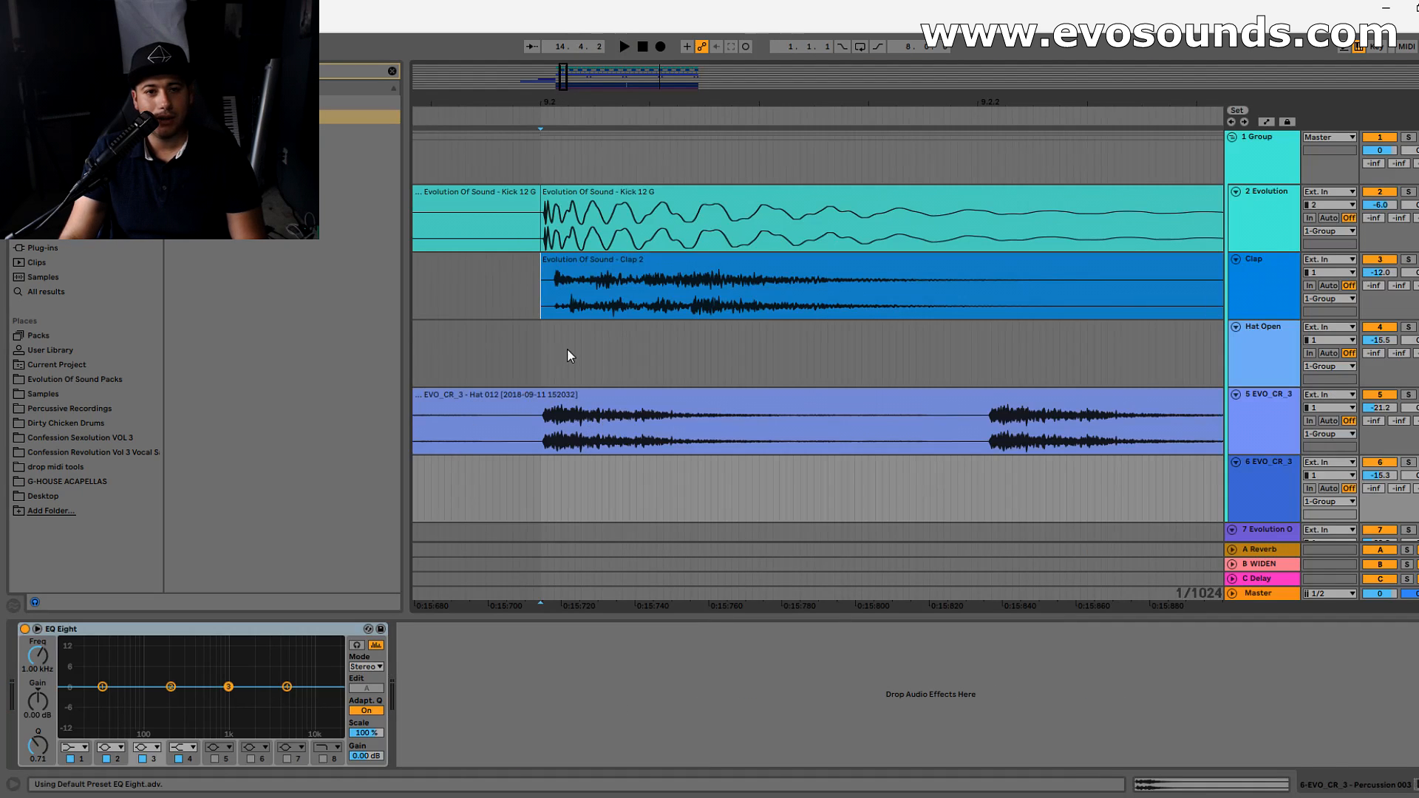
pyautogui.press('-')
pyautogui.press('-')
pyautogui.press('-')
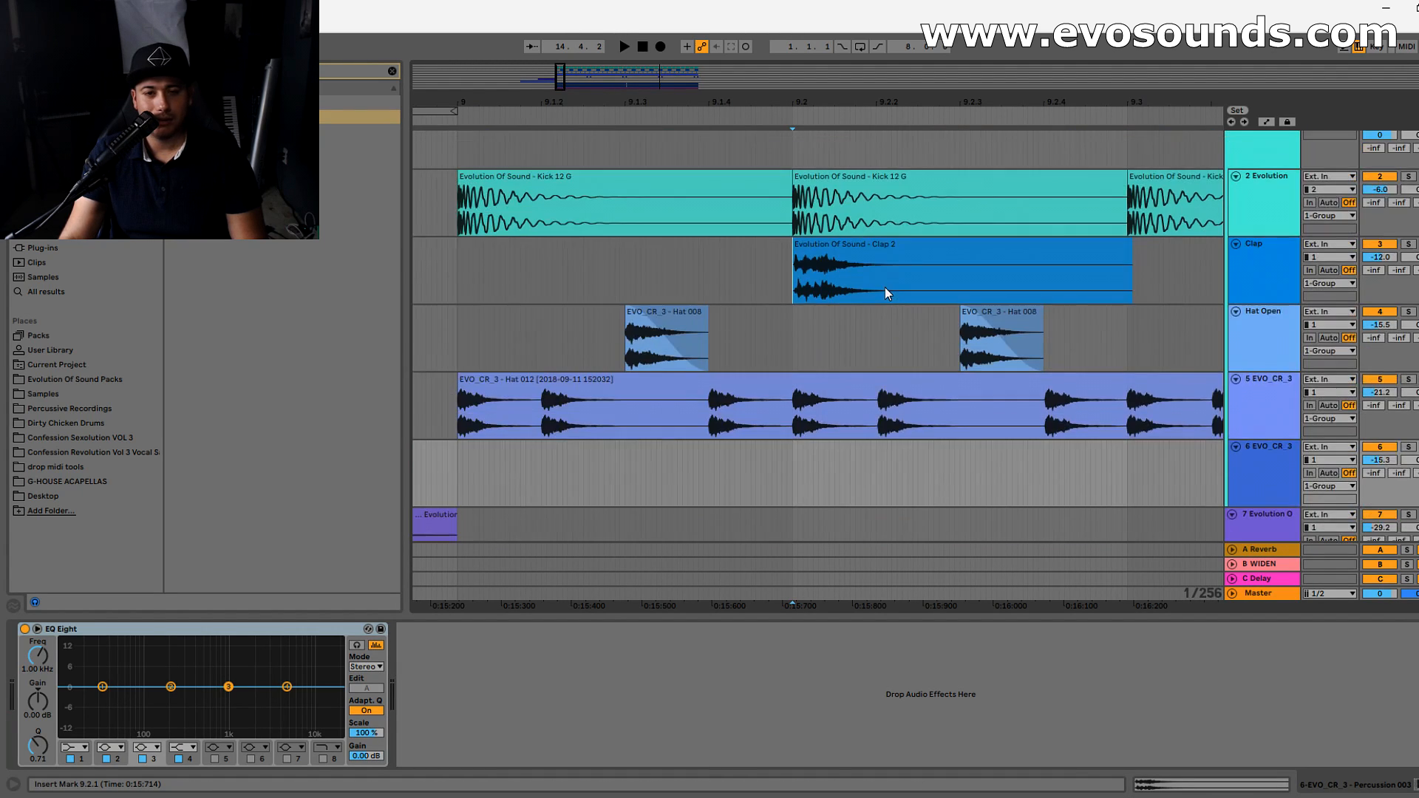
pyautogui.click(871, 257)
pyautogui.moveTo(558, 83); pyautogui.dragTo(577, 40)
pyautogui.click(819, 510)
pyautogui.press('space')
# - Solo the 6 EVO_CR_3 percussion track and play its clips
pyautogui.click(1280, 475)
pyautogui.press('space')
pyautogui.click(1409, 463)
pyautogui.press('space')
pyautogui.click(1274, 479)
# - Turn the percussion EQ Eight's band 2 into a low cut, remove the low end, and audition it
pyautogui.click(266, 649)
pyautogui.press('space')
pyautogui.press('space')
pyautogui.press('space')
pyautogui.moveTo(170, 687); pyautogui.dragTo(196, 719)
pyautogui.click(119, 749)
pyautogui.click(103, 670)
pyautogui.press('space')
pyautogui.press('space')
pyautogui.press('space')
pyautogui.press('space')
pyautogui.press('space')
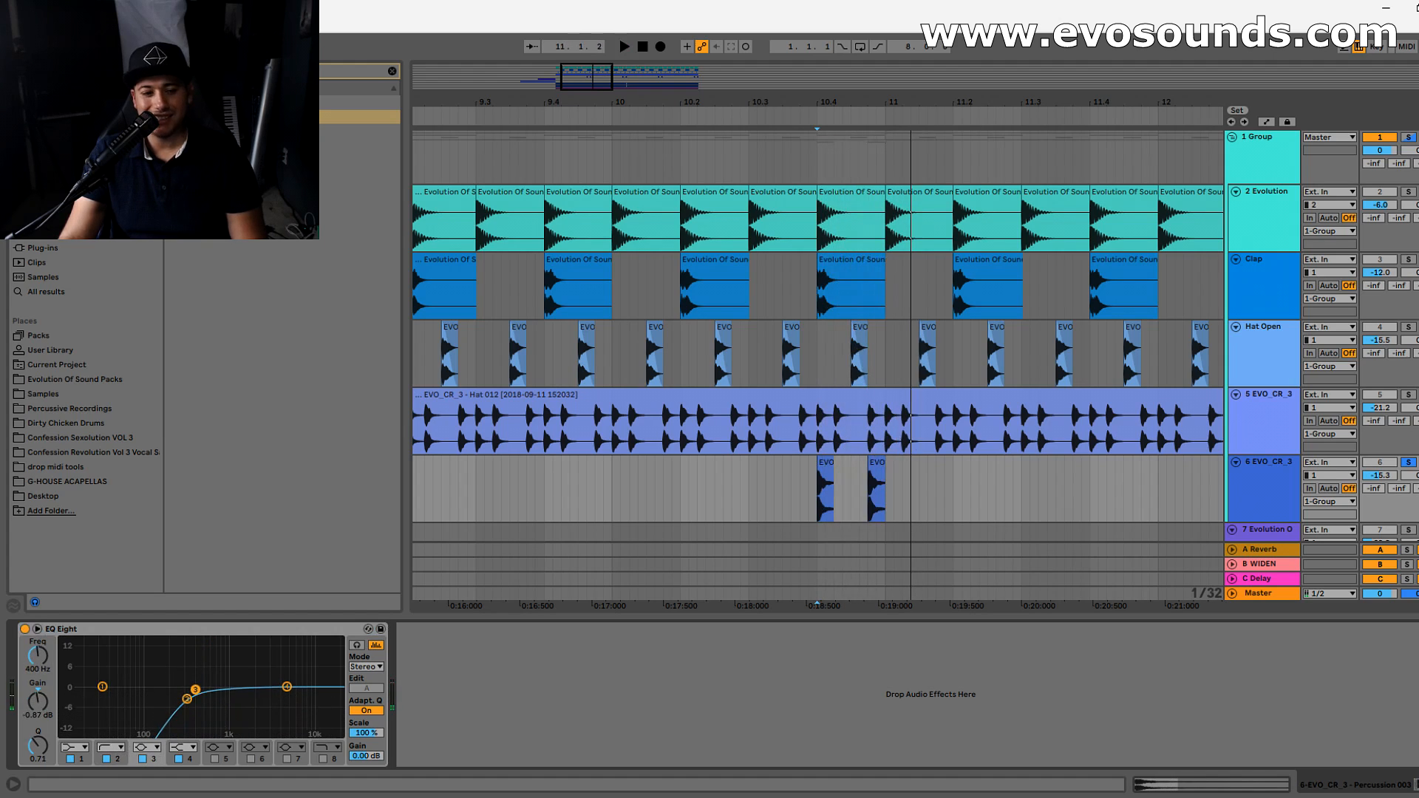
# - Sweep the percussion EQ's band 3 bell during playback and cut about 10.3 dB at 1.41 kHz
pyautogui.press('space')
pyautogui.moveTo(225, 653); pyautogui.dragTo(240, 719)
pyautogui.press('space')
pyautogui.press('space')
pyautogui.press('space')
pyautogui.press('space')
pyautogui.press('space')
pyautogui.press('space')
pyautogui.press('space')
# - Compare the percussion with its EQ Eight off and on, and set the track volume to -12.6 dB
pyautogui.press('space')
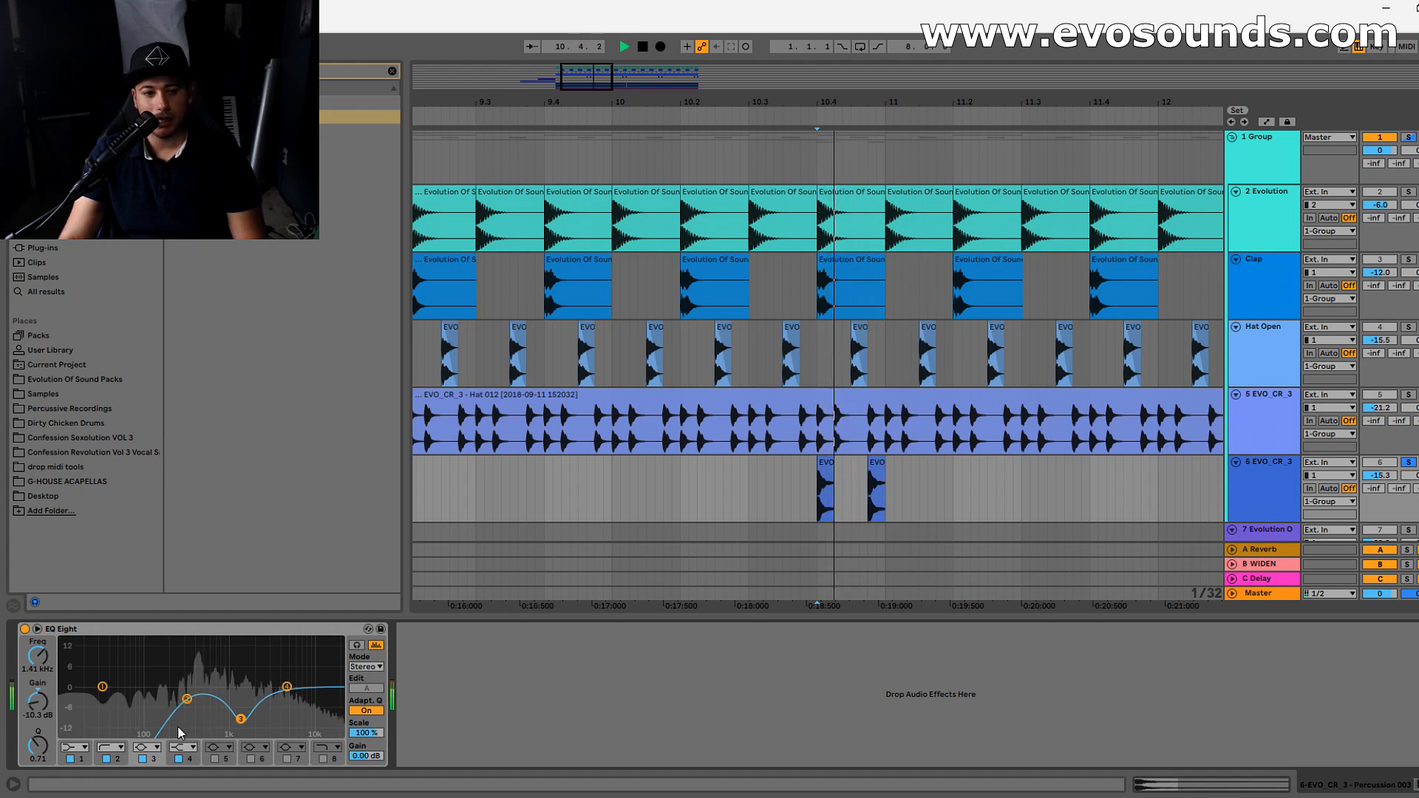
pyautogui.click(26, 630)
pyautogui.press('space')
pyautogui.press('space')
pyautogui.click(26, 630)
pyautogui.press('space')
pyautogui.press('space')
pyautogui.moveTo(1393, 480); pyautogui.dragTo(1393, 465)
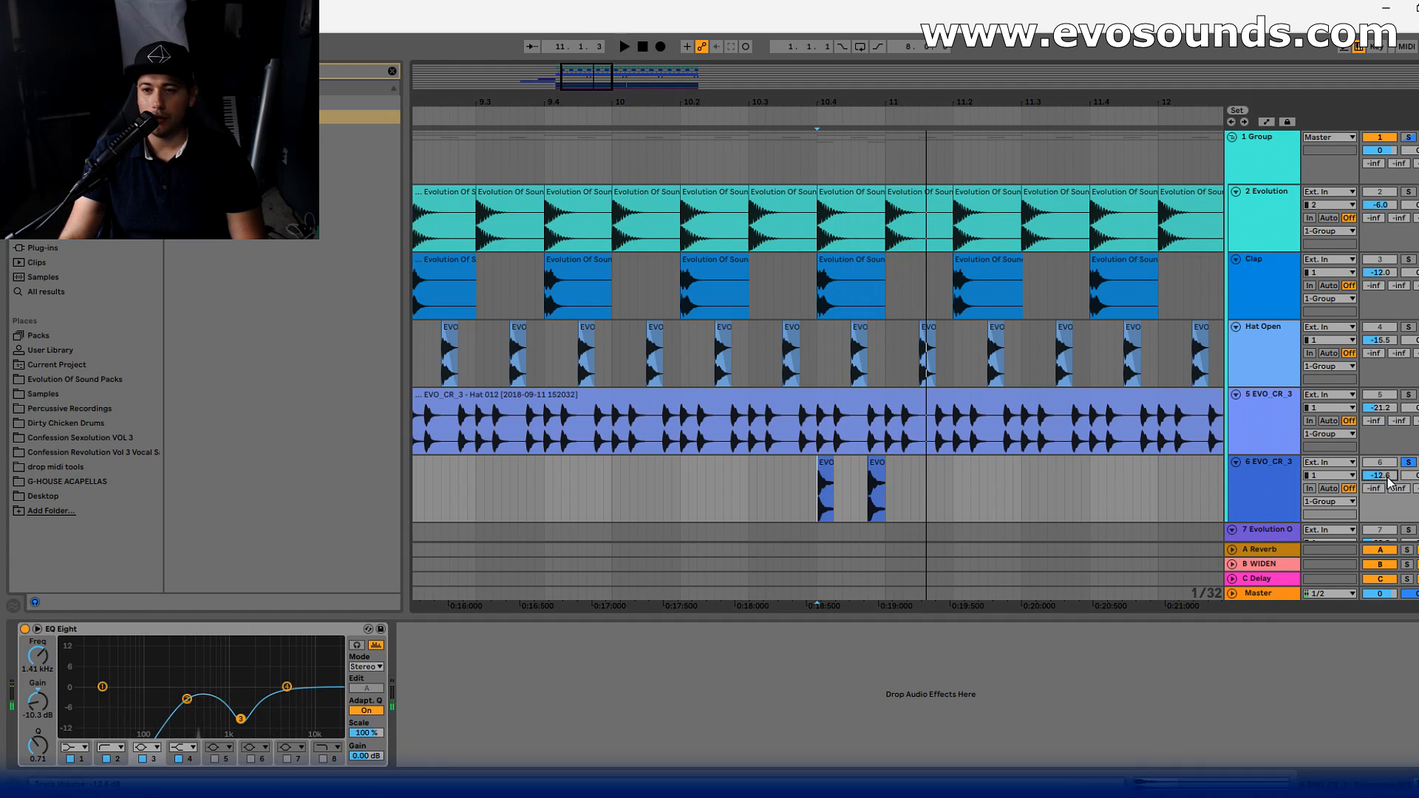
# - Play the full mix from just before bar 9 and check the track levels in the mixer
pyautogui.press('space')
pyautogui.moveTo(1033, 102); pyautogui.dragTo(1034, 52)
pyautogui.click(758, 303)
pyautogui.press('space')
pyautogui.press('space')
pyautogui.moveTo(949, 102); pyautogui.dragTo(949, 105)
pyautogui.moveTo(585, 80); pyautogui.dragTo(596, 86)
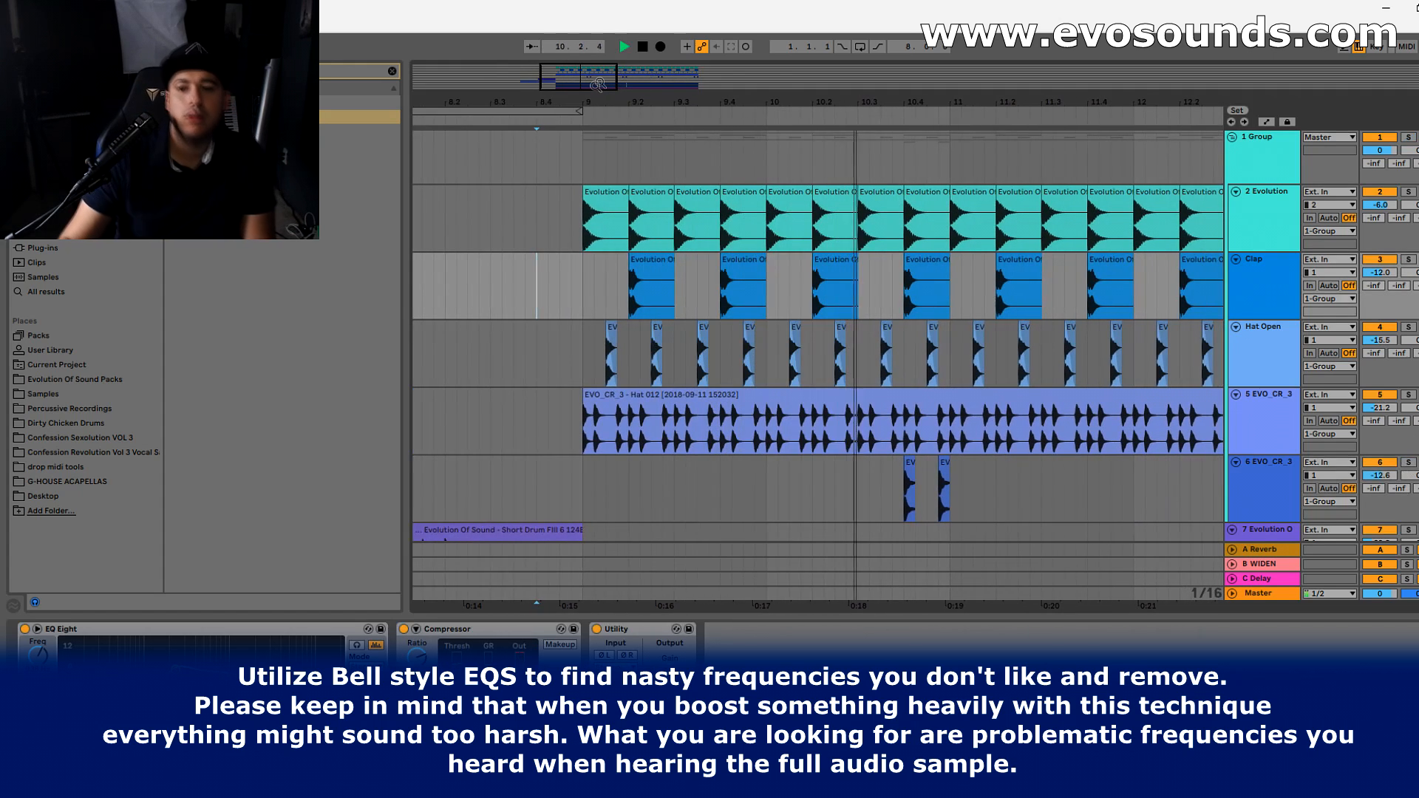
pyautogui.press('Tab')
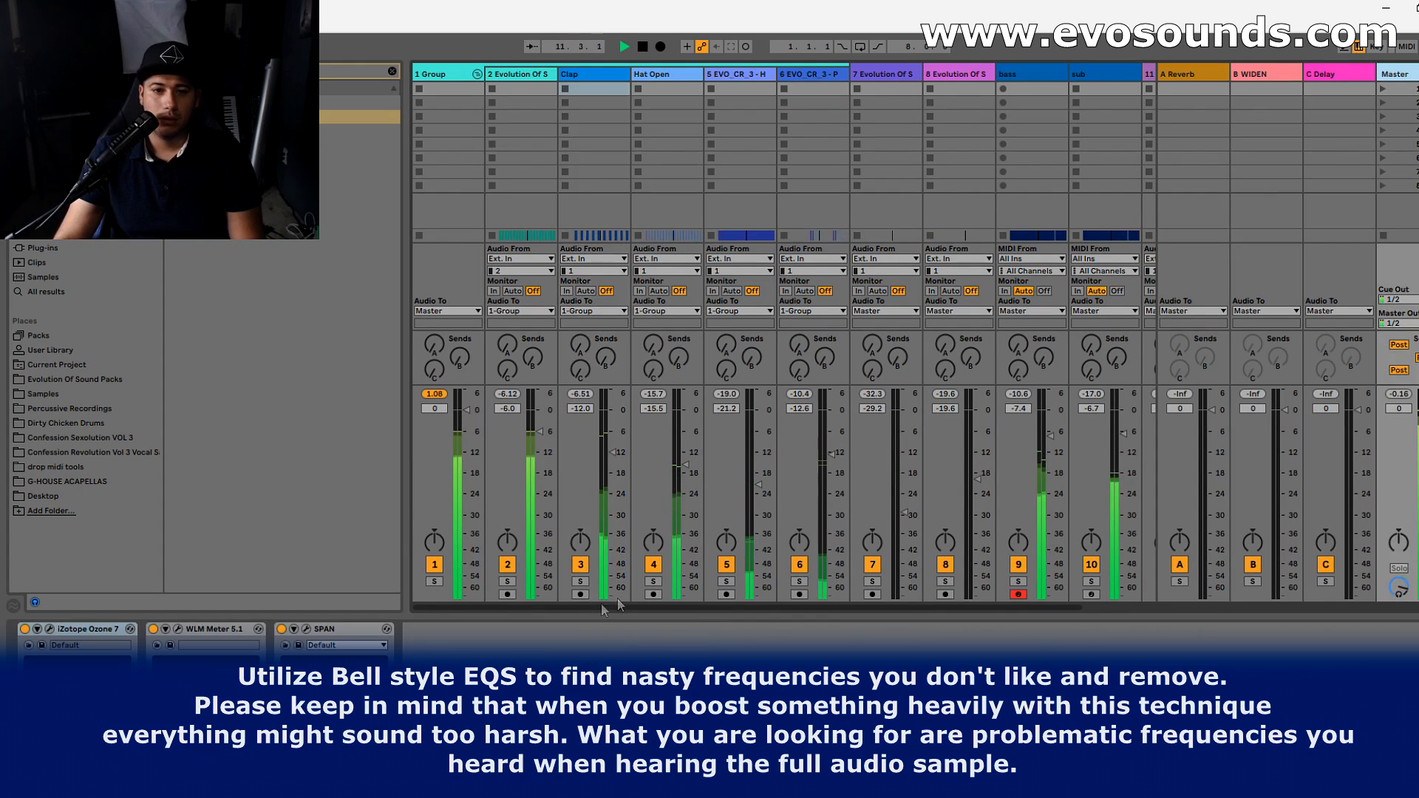
pyautogui.press('Tab')
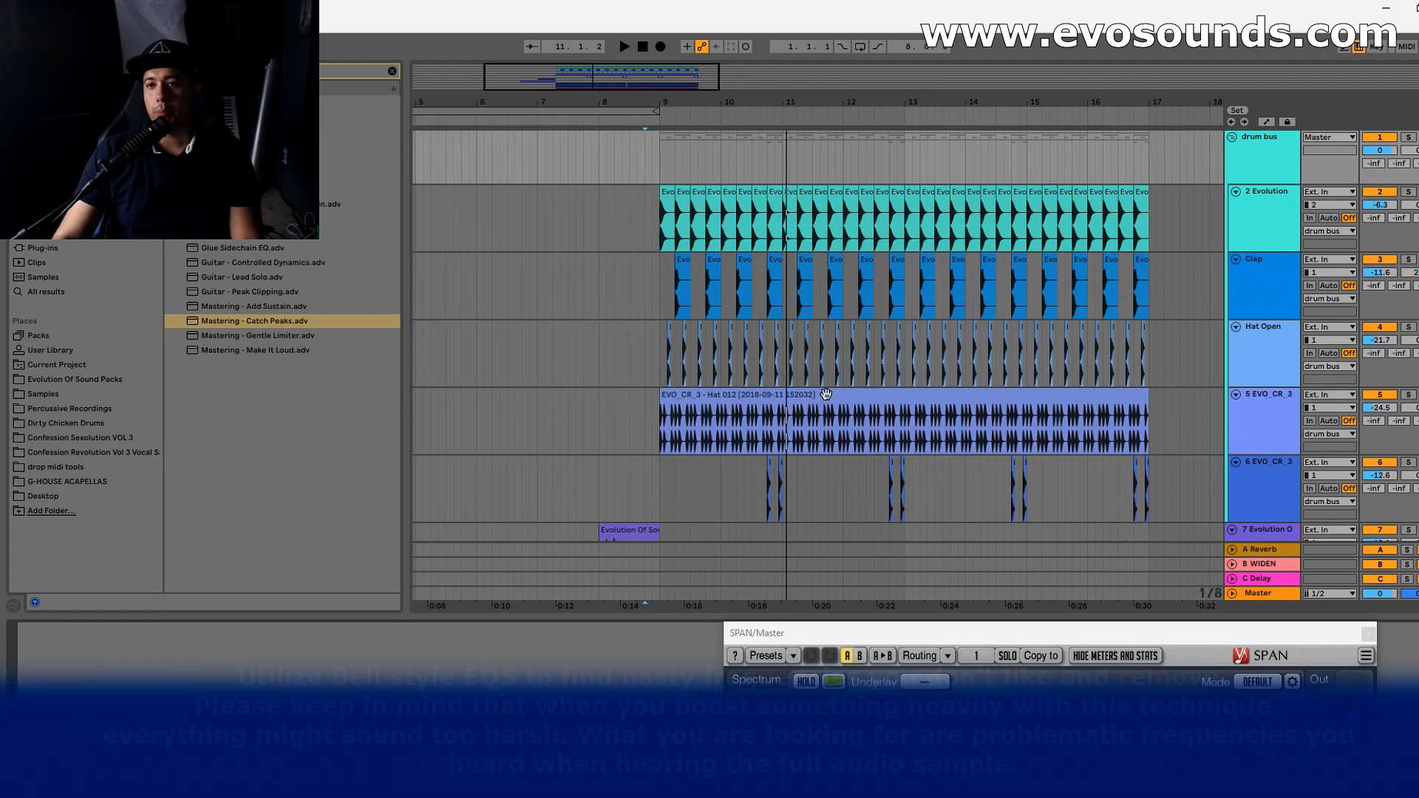
# - Solo and select the drum bus group, and move the SPAN analyzer window fully into view
pyautogui.click(1408, 138)
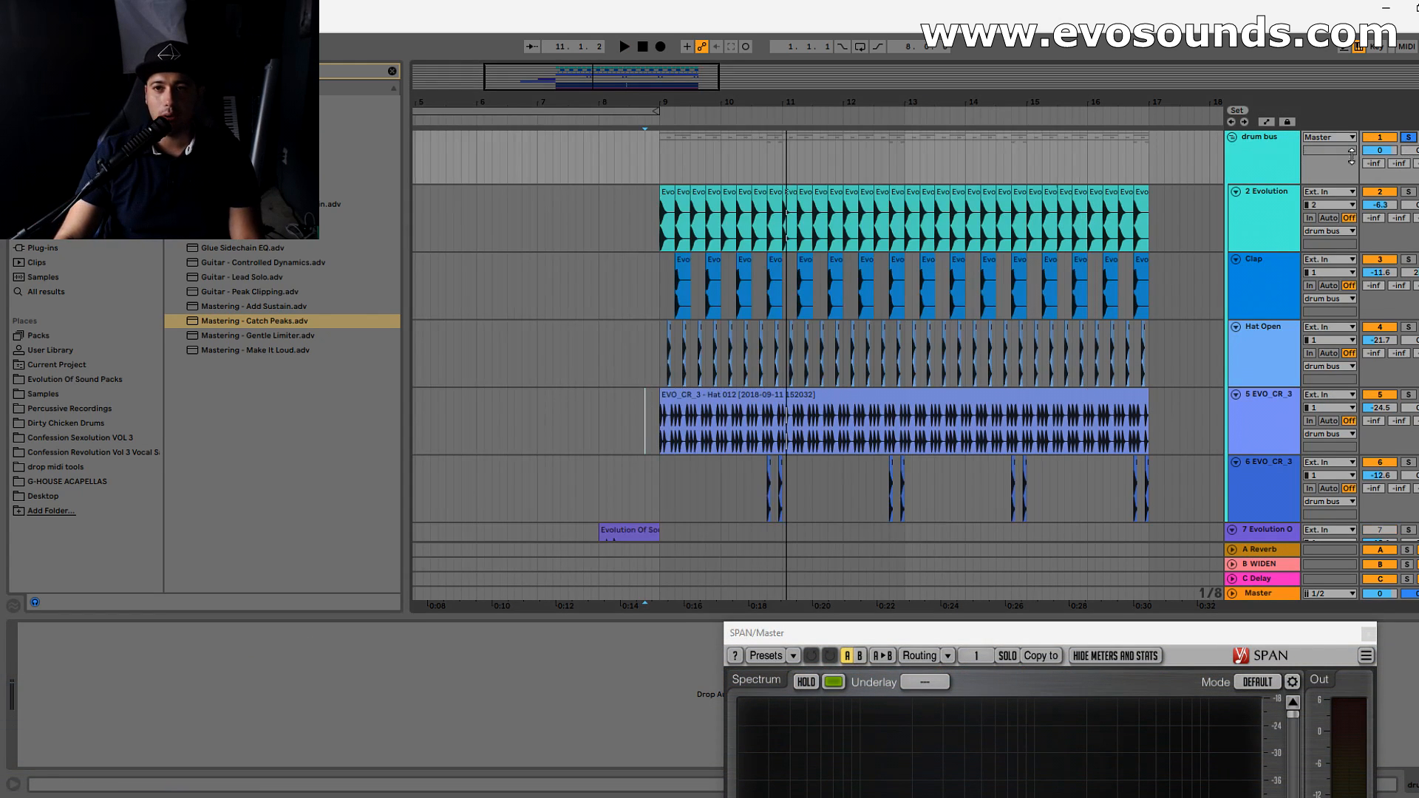
pyautogui.click(1283, 152)
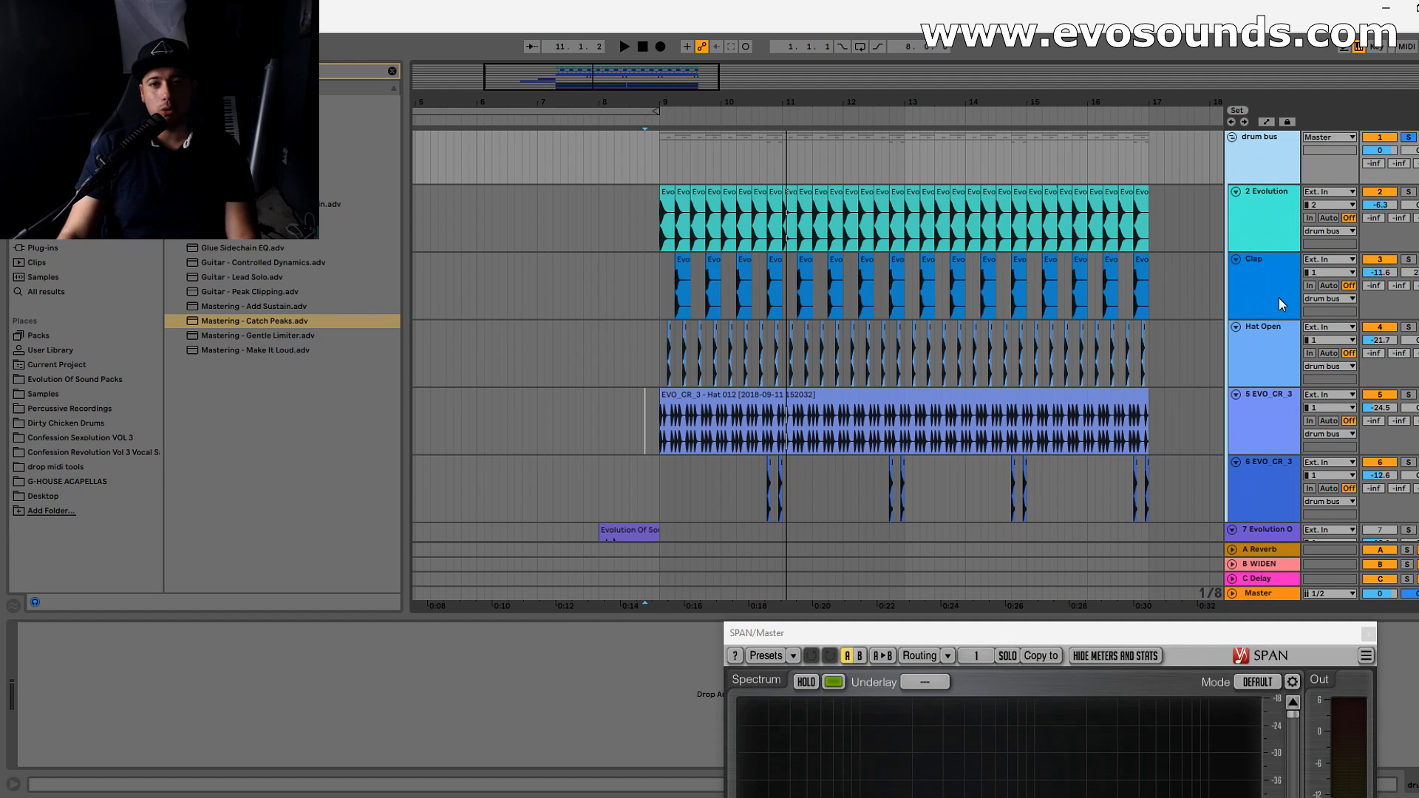
pyautogui.moveTo(1328, 633); pyautogui.dragTo(1387, 344)
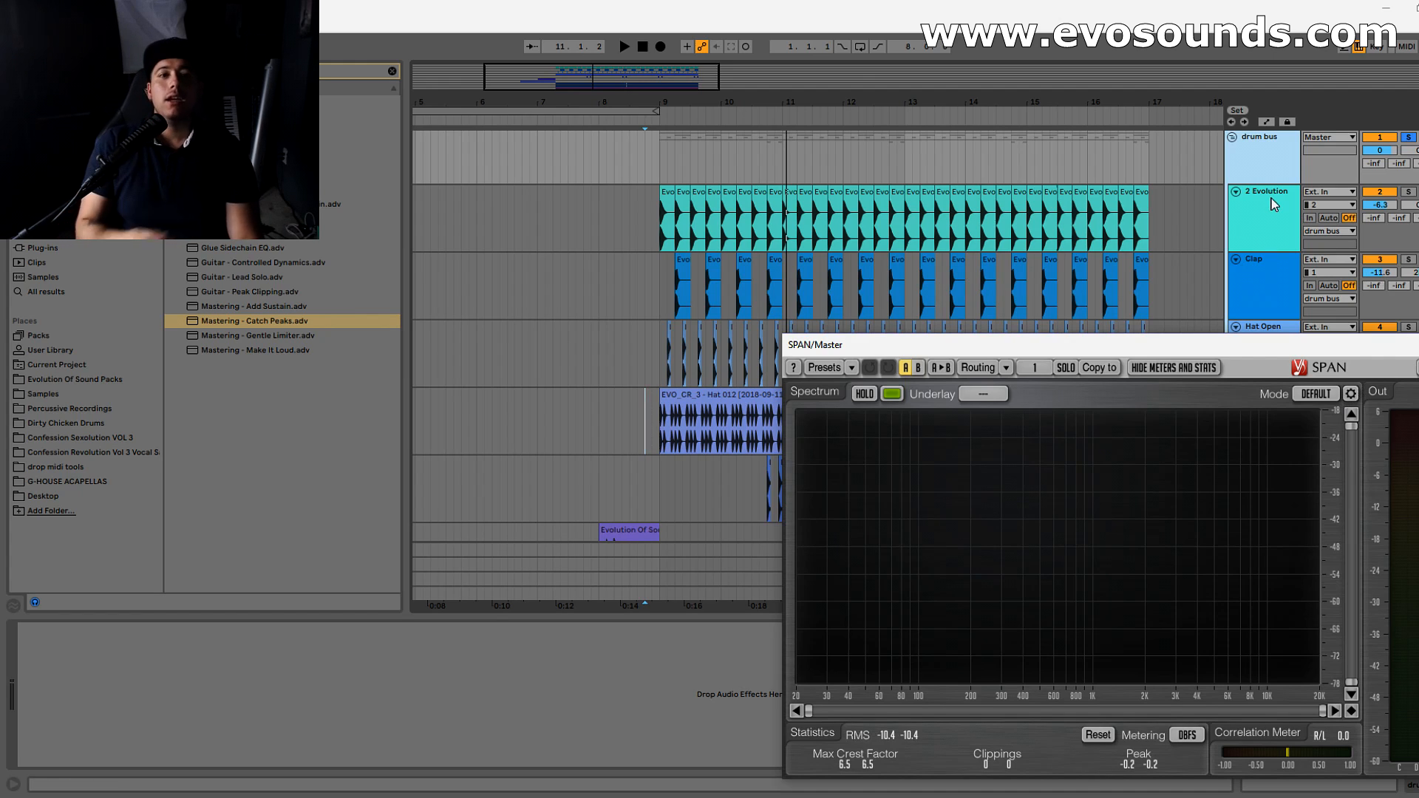
pyautogui.click(1260, 154)
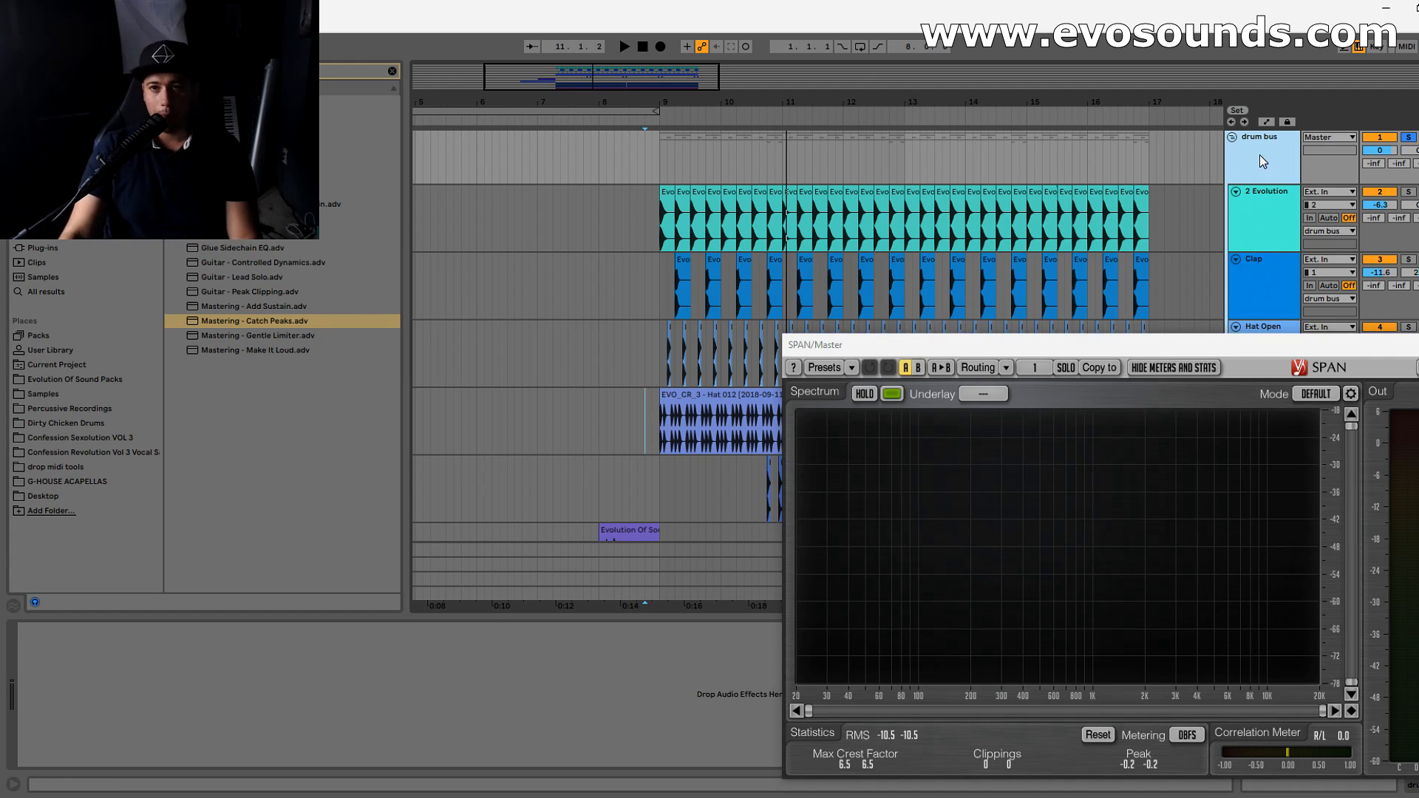
# - Search the browser for glue, add Glue Compressor to the drum bus, and close the SPAN window
pyautogui.click(393, 72)
pyautogui.write('glue')
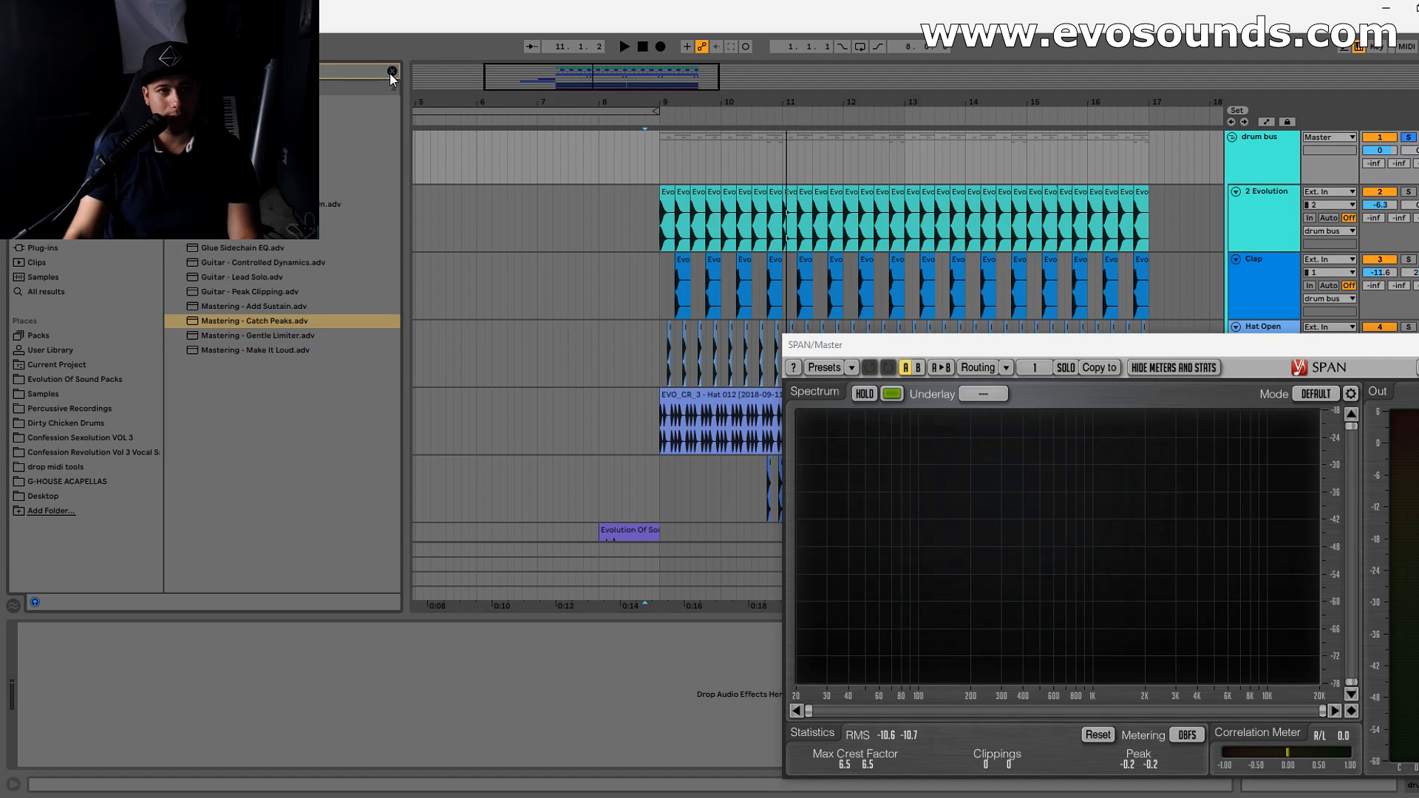
pyautogui.moveTo(240, 117); pyautogui.dragTo(1244, 139)
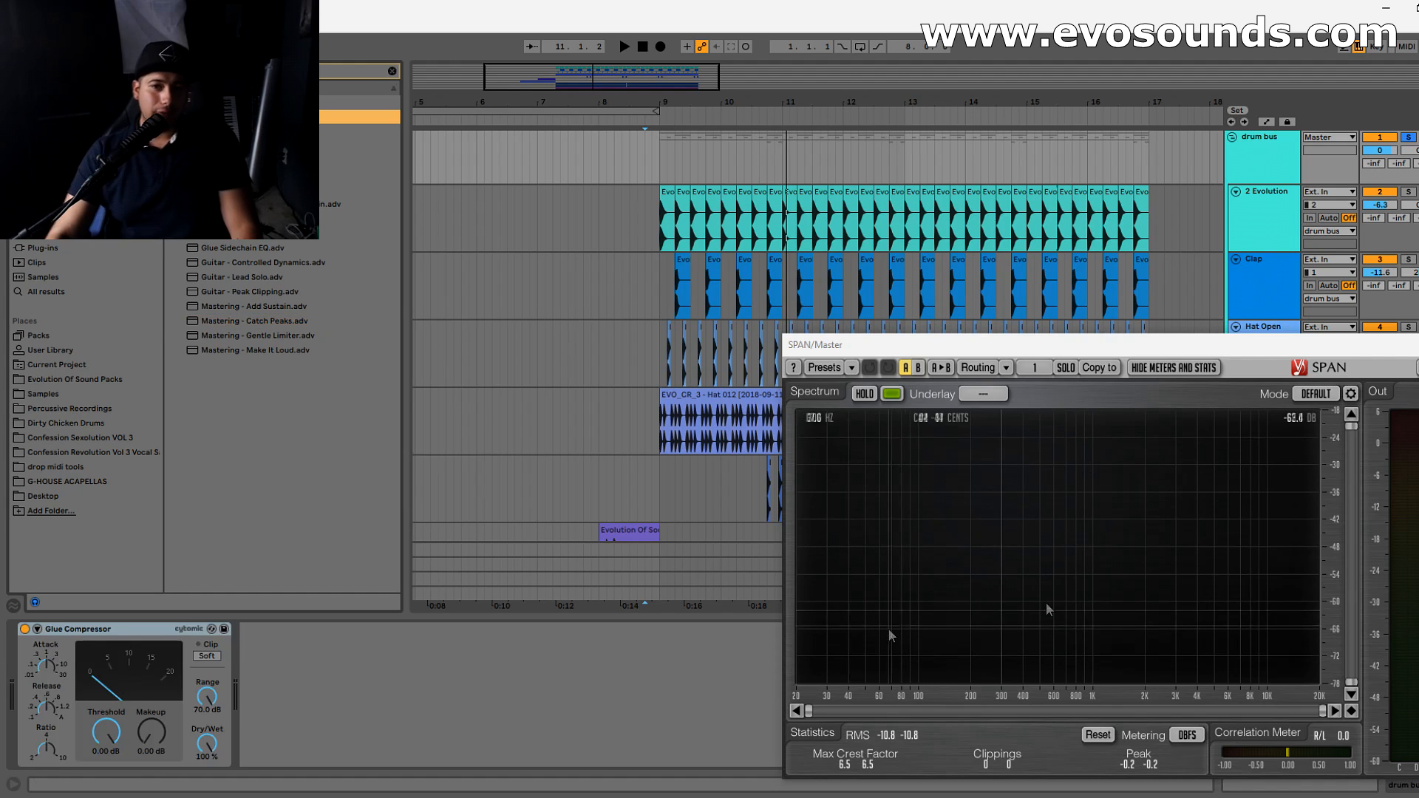
pyautogui.click(1418, 345)
pyautogui.click(654, 175)
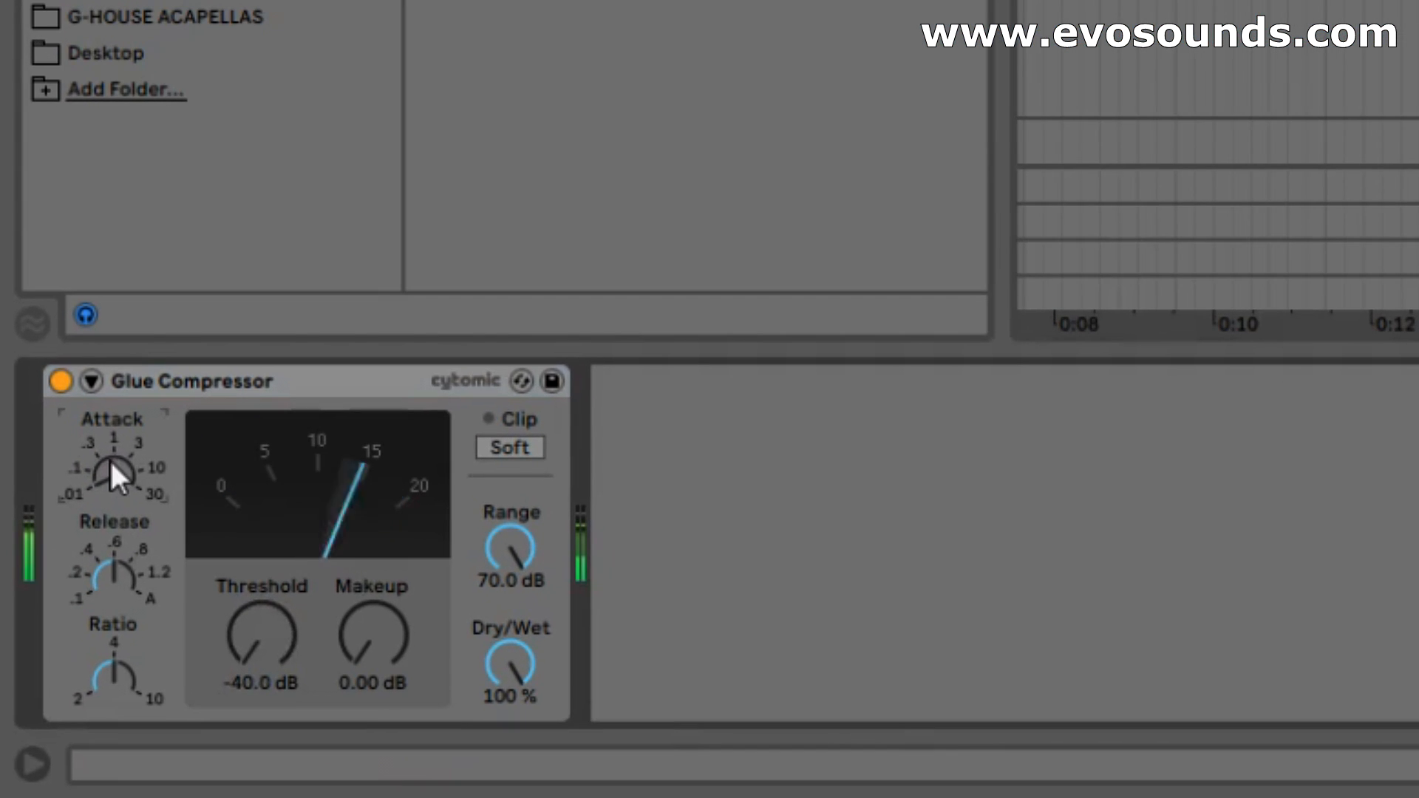
# - With the Glue Compressor threshold at -40 dB, sweep the attack from .01 to 30 and leave it at 30
pyautogui.moveTo(114, 473); pyautogui.dragTo(115, 414)
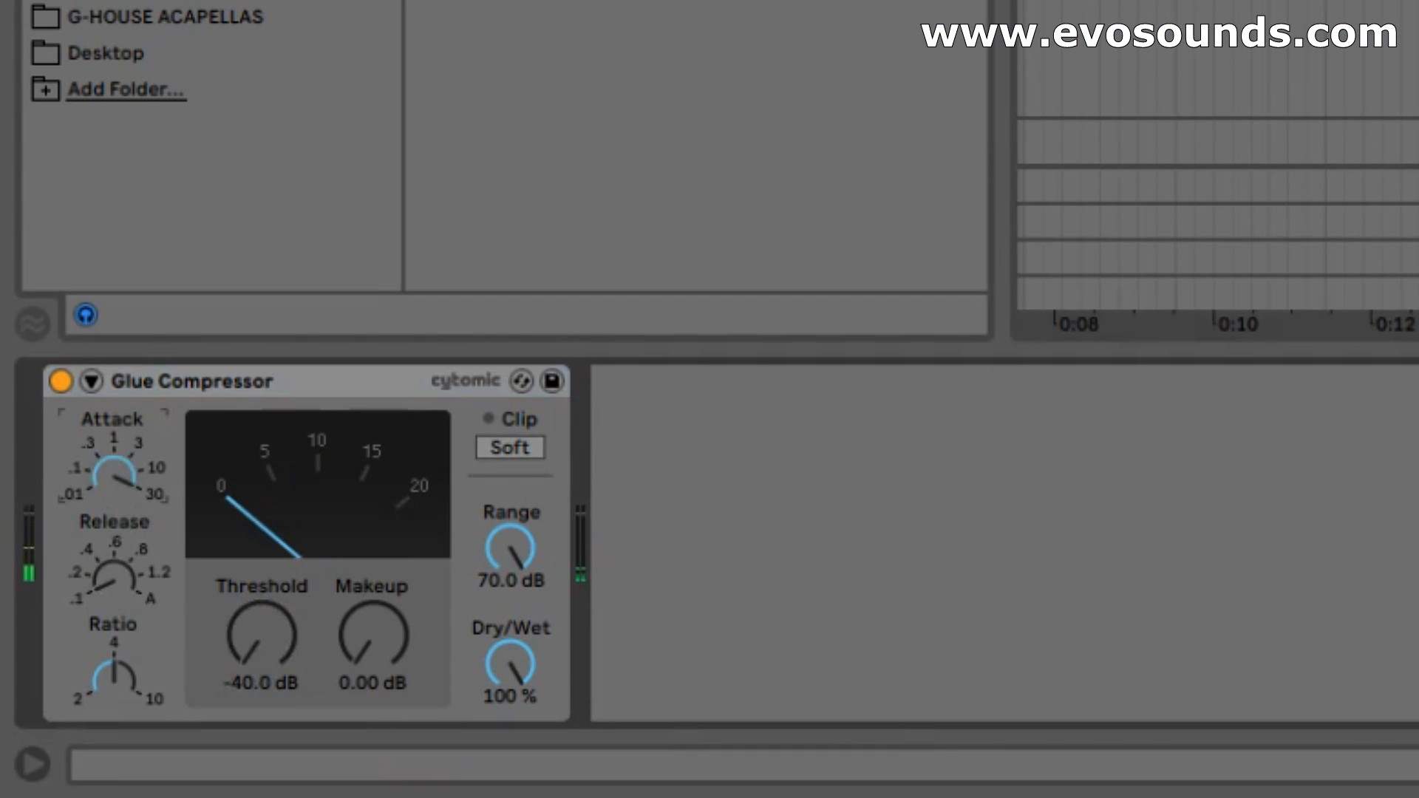
pyautogui.moveTo(115, 473); pyautogui.dragTo(114, 414)
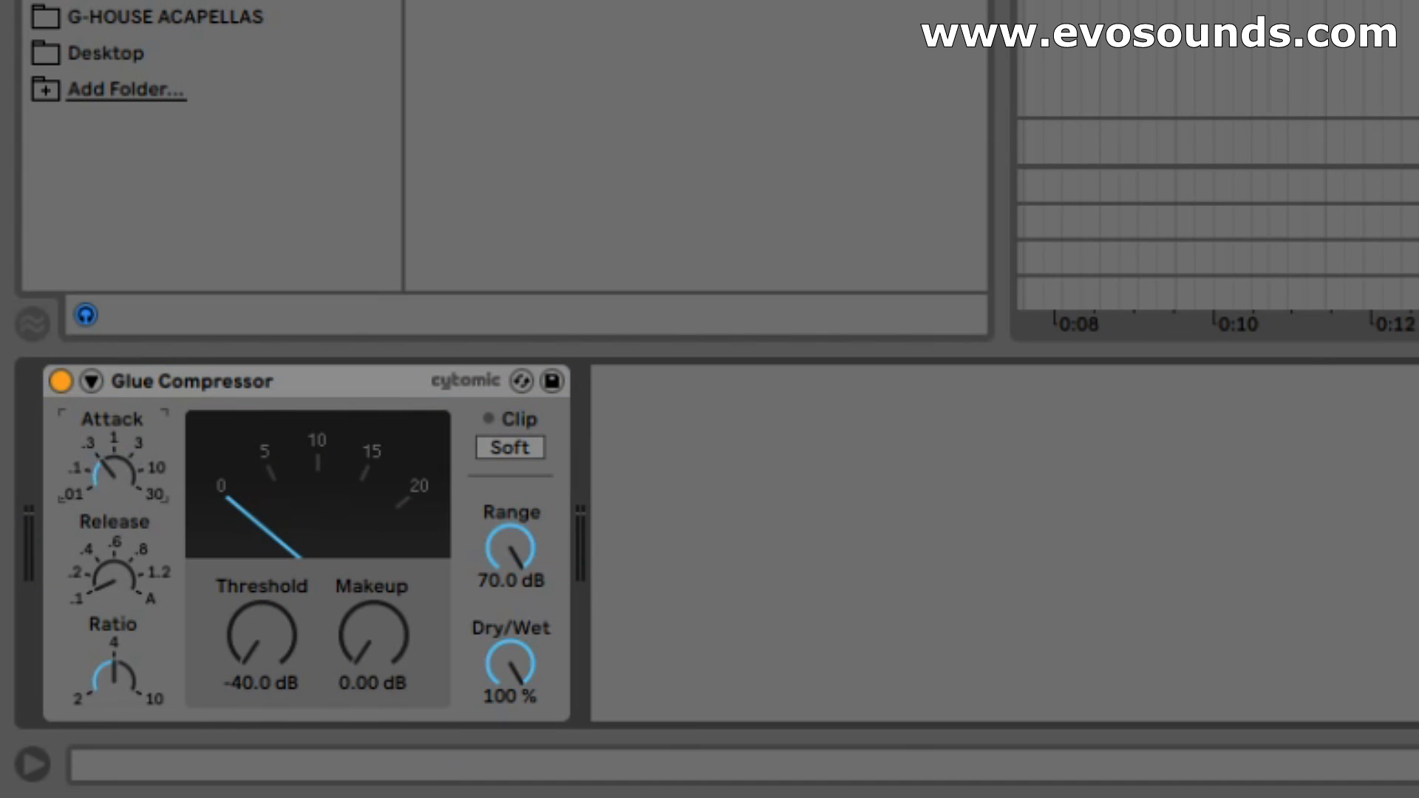
pyautogui.moveTo(115, 473)
pyautogui.mouseDown()
pyautogui.moveTo(114, 414)
pyautogui.moveTo(115, 473)
pyautogui.mouseUp()
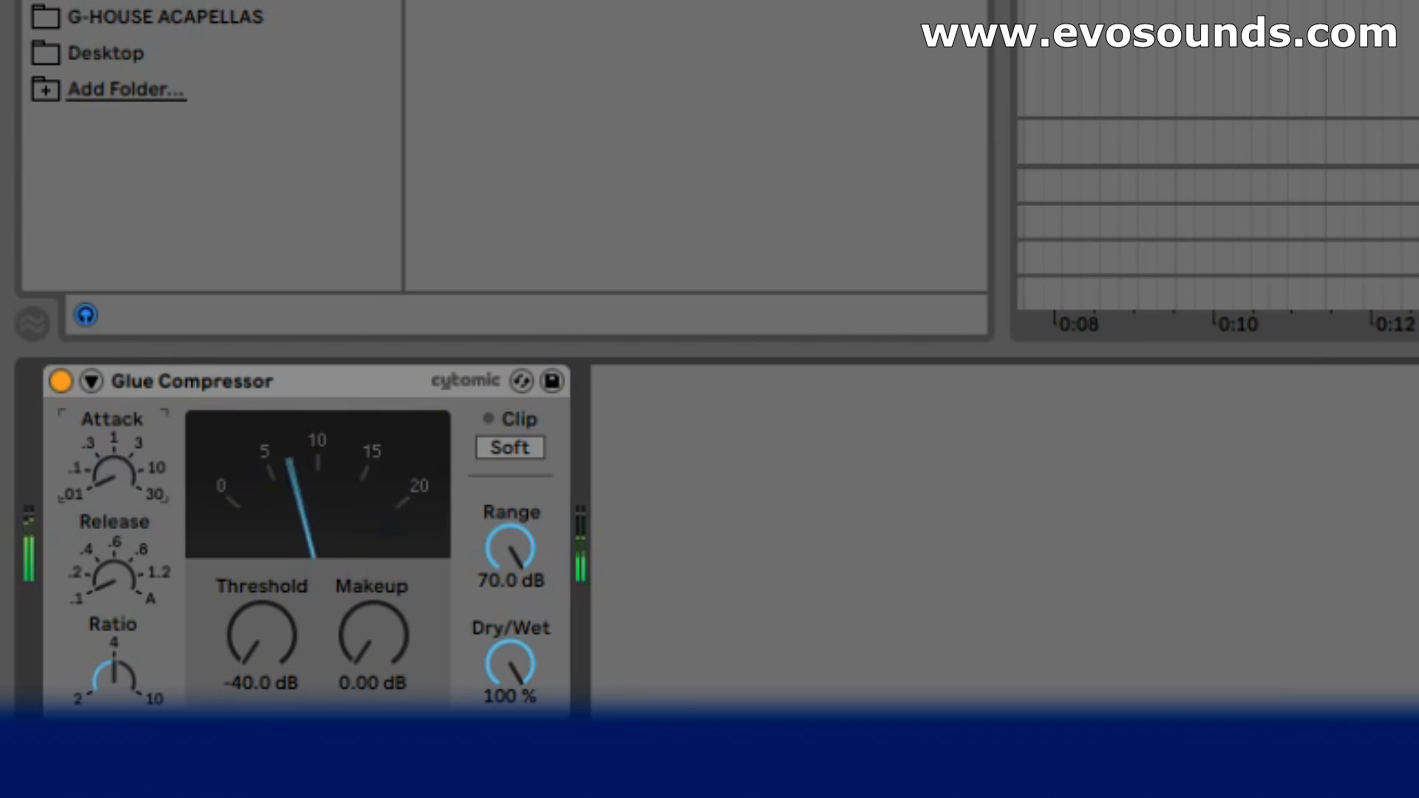
pyautogui.moveTo(108, 473); pyautogui.dragTo(108, 433)
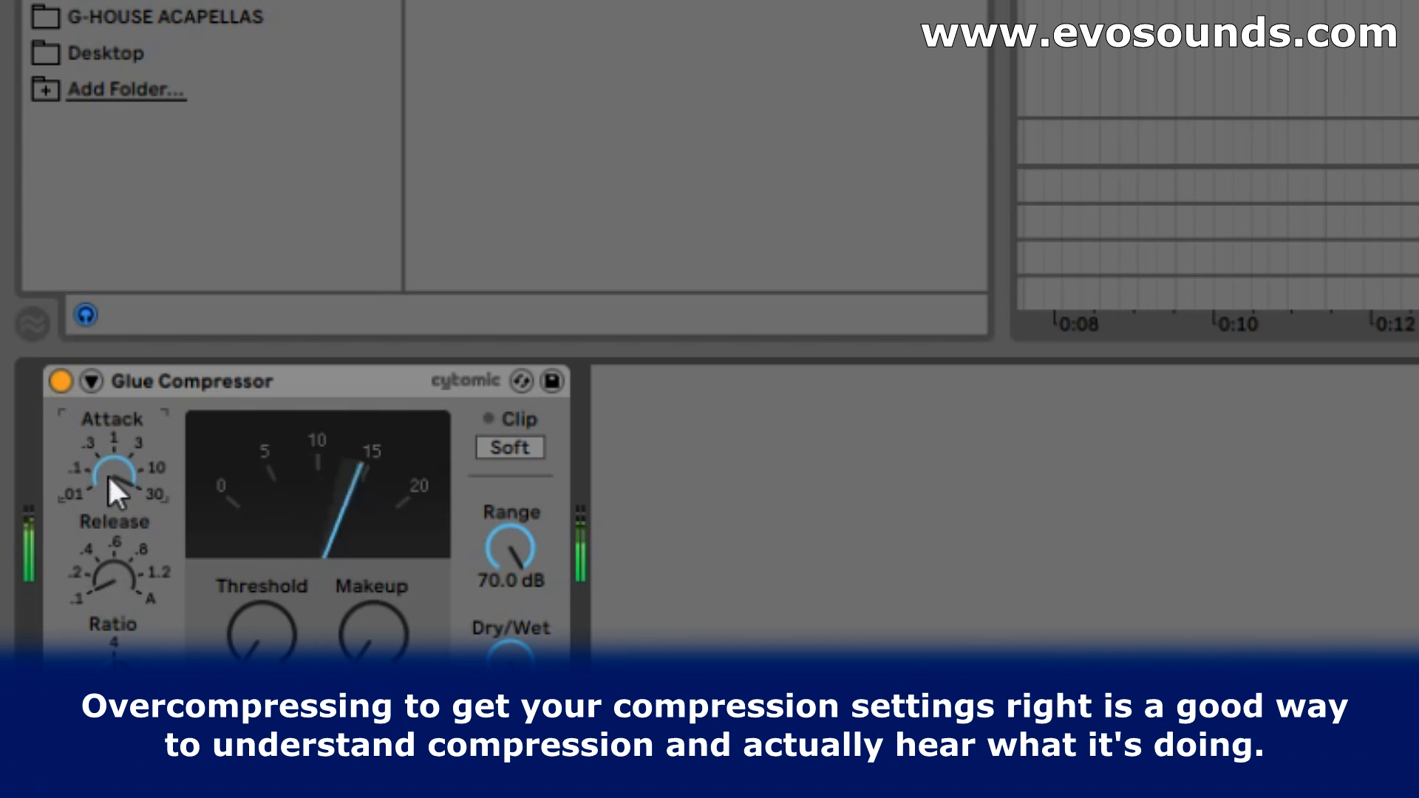
pyautogui.moveTo(108, 477); pyautogui.dragTo(107, 489)
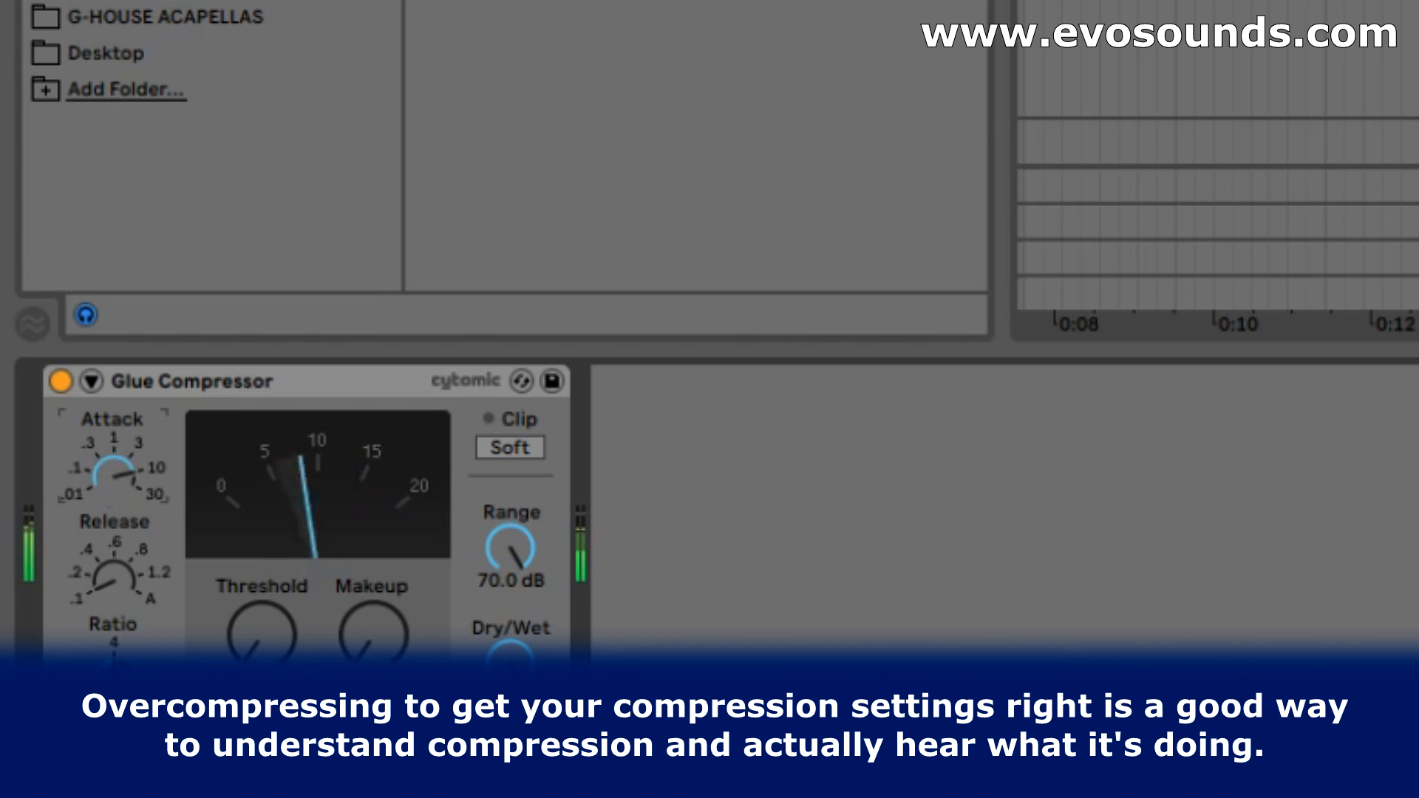
pyautogui.moveTo(108, 473); pyautogui.dragTo(107, 525)
pyautogui.moveTo(108, 473); pyautogui.dragTo(108, 452)
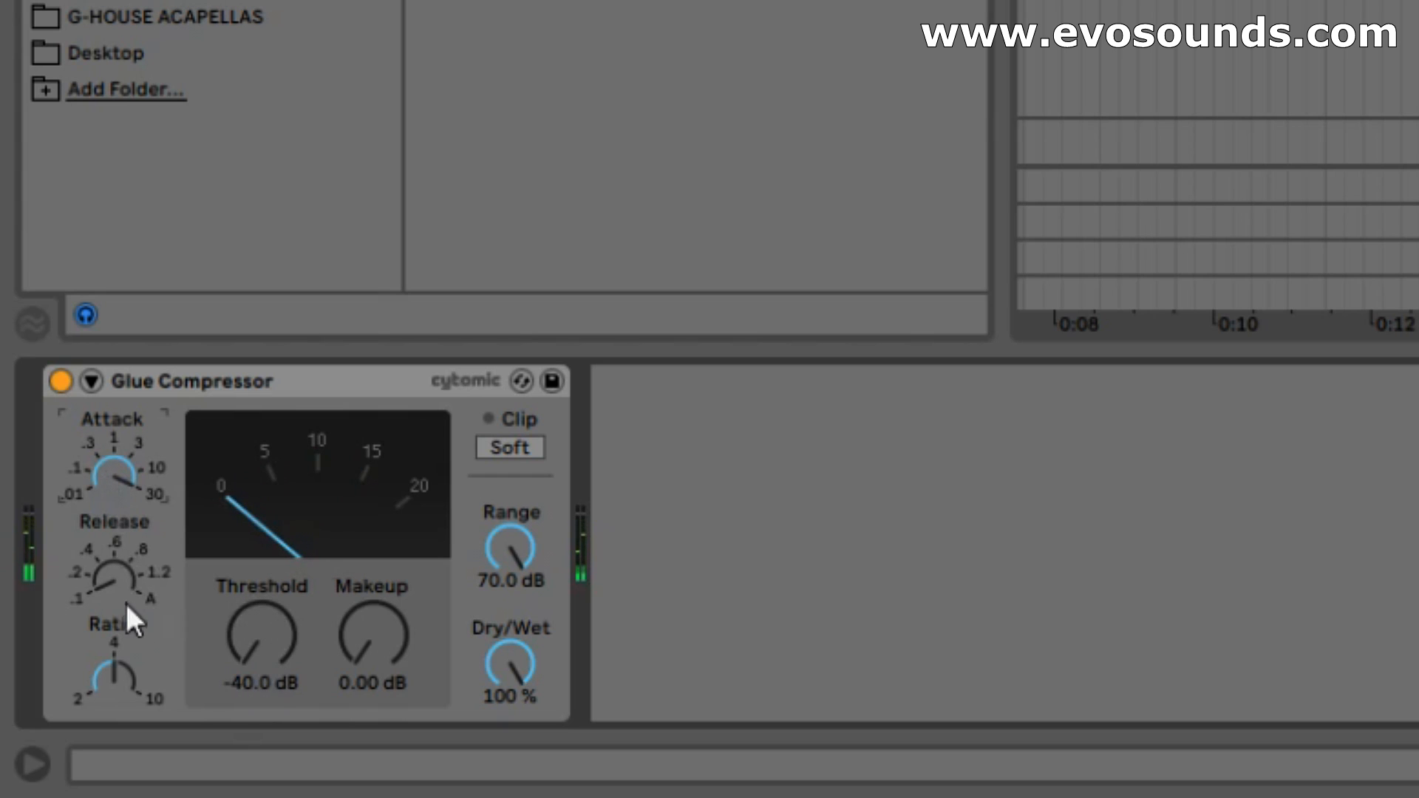
# - Set the Glue Compressor's release to 1.2, threshold to -23.8 dB and makeup gain to 5.40 dB
pyautogui.moveTo(114, 576); pyautogui.dragTo(114, 555)
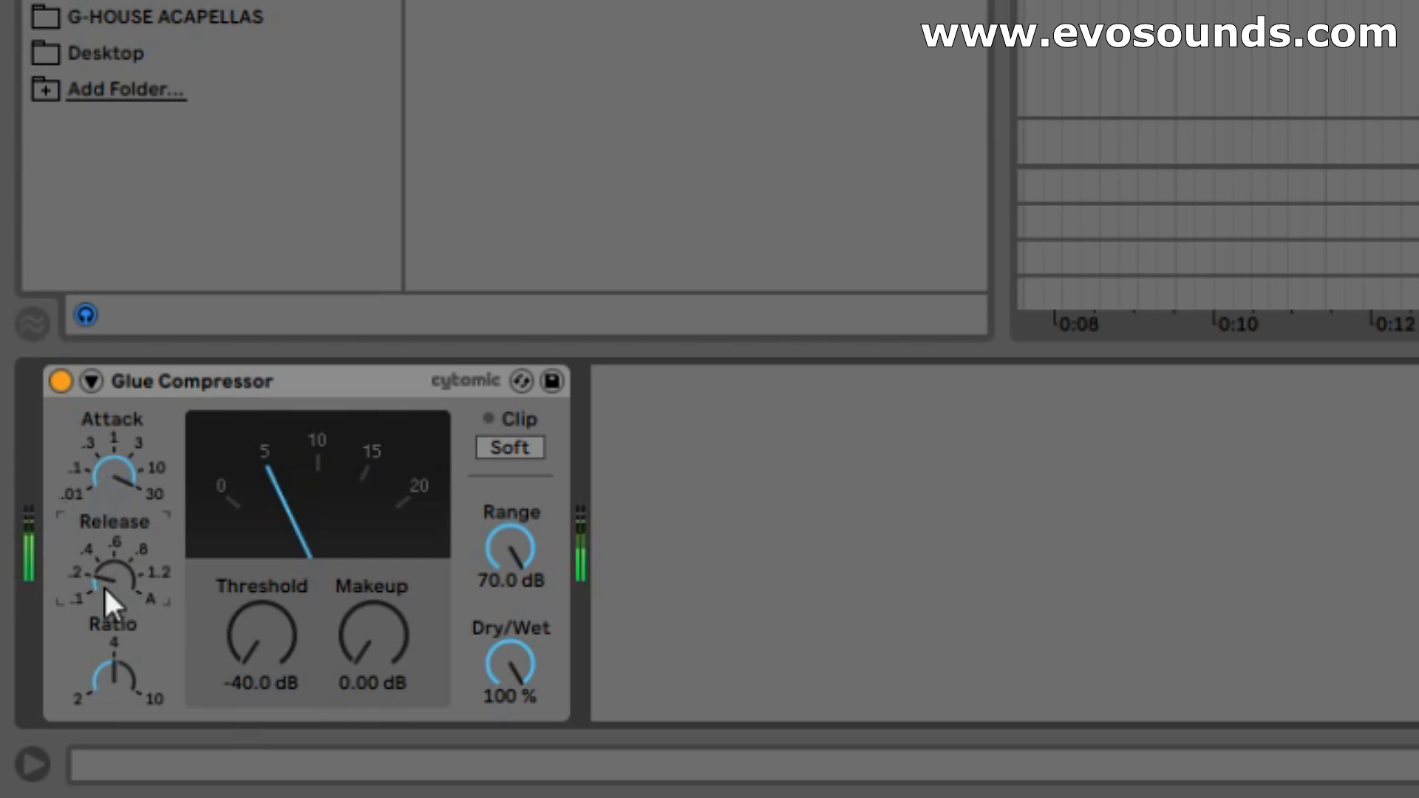
pyautogui.moveTo(104, 587)
pyautogui.mouseDown()
pyautogui.moveTo(104, 544)
pyautogui.moveTo(111, 614)
pyautogui.mouseUp()
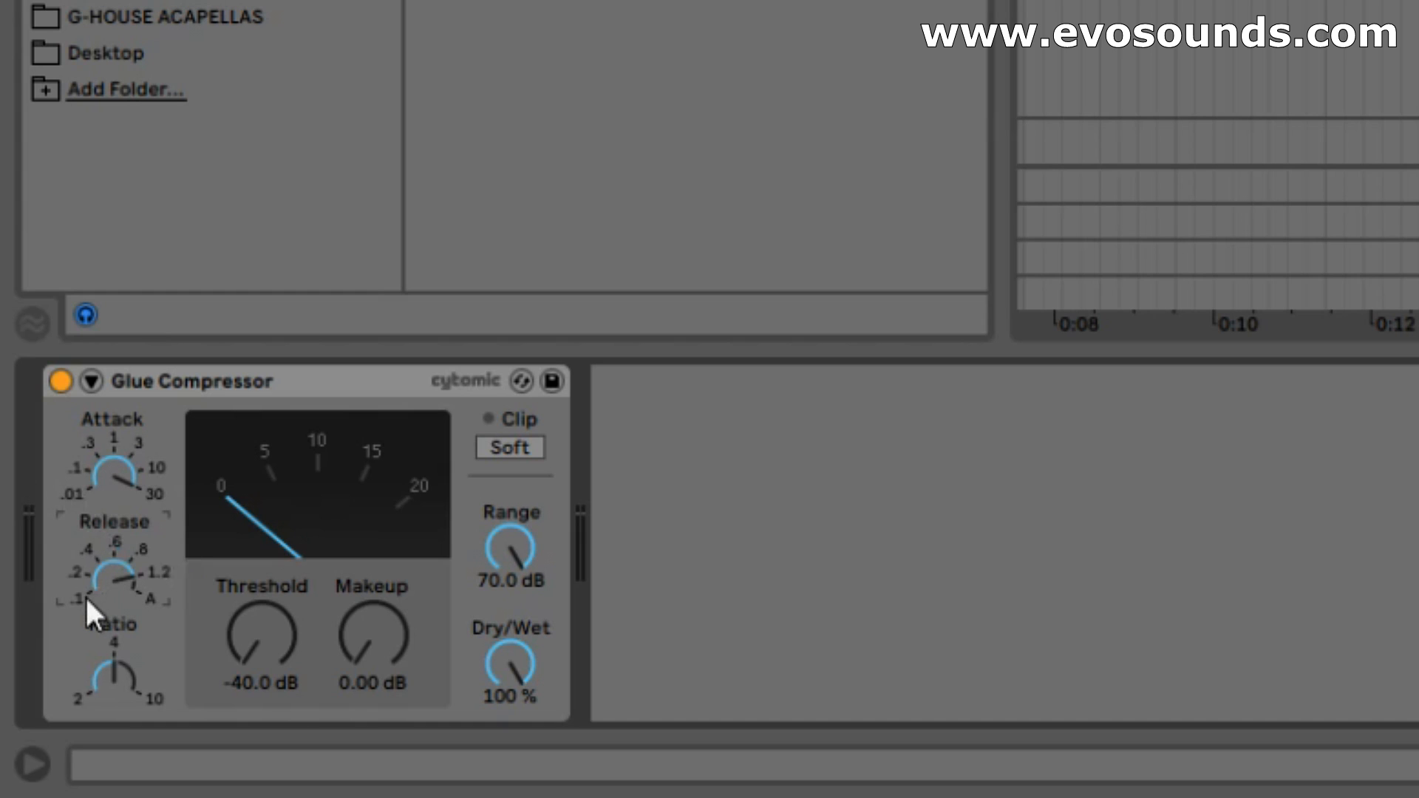
pyautogui.moveTo(275, 645); pyautogui.dragTo(275, 547)
pyautogui.press('space')
pyautogui.moveTo(270, 650); pyautogui.dragTo(271, 737)
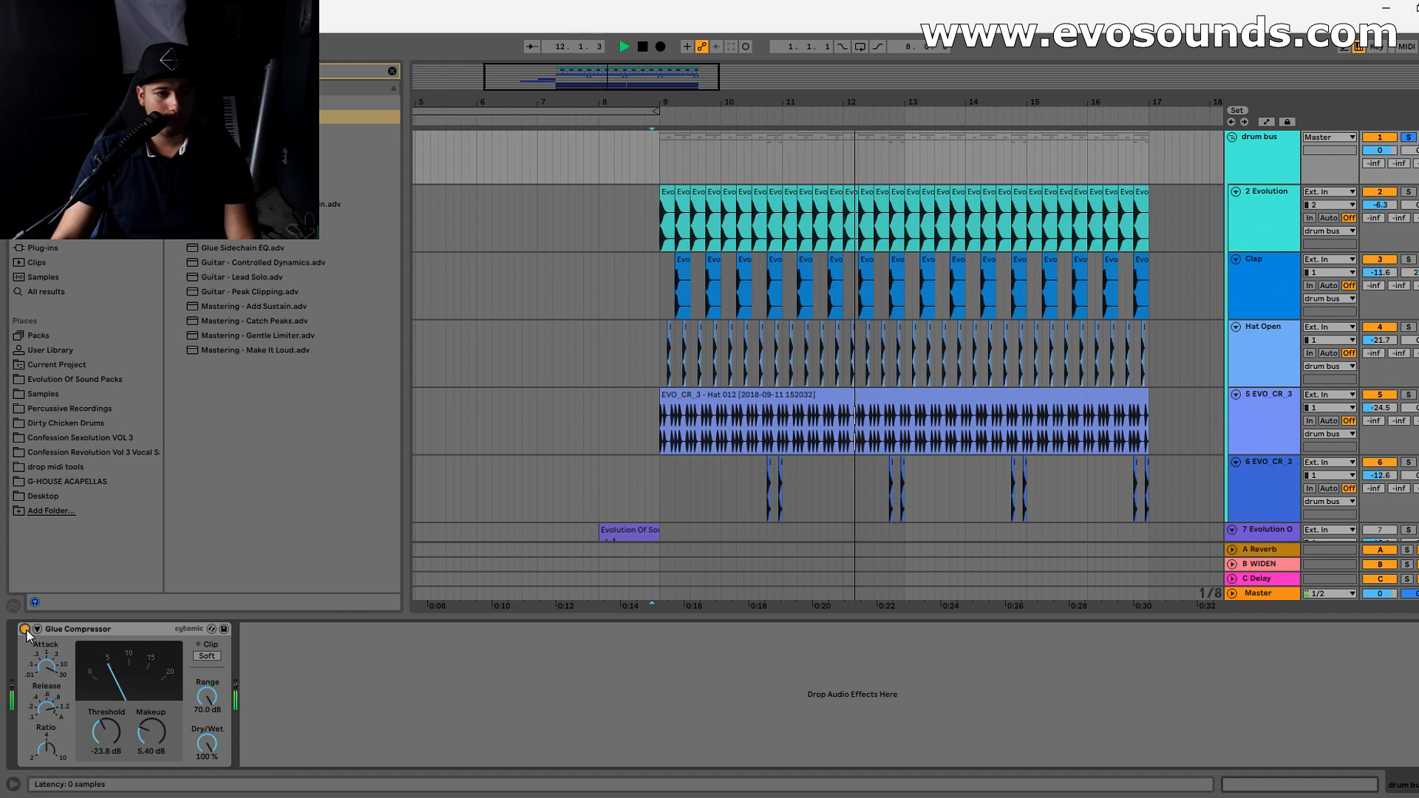
# - Compare the soloed drum bus with the Glue Compressor off and on
pyautogui.click(61, 382)
pyautogui.press('space')
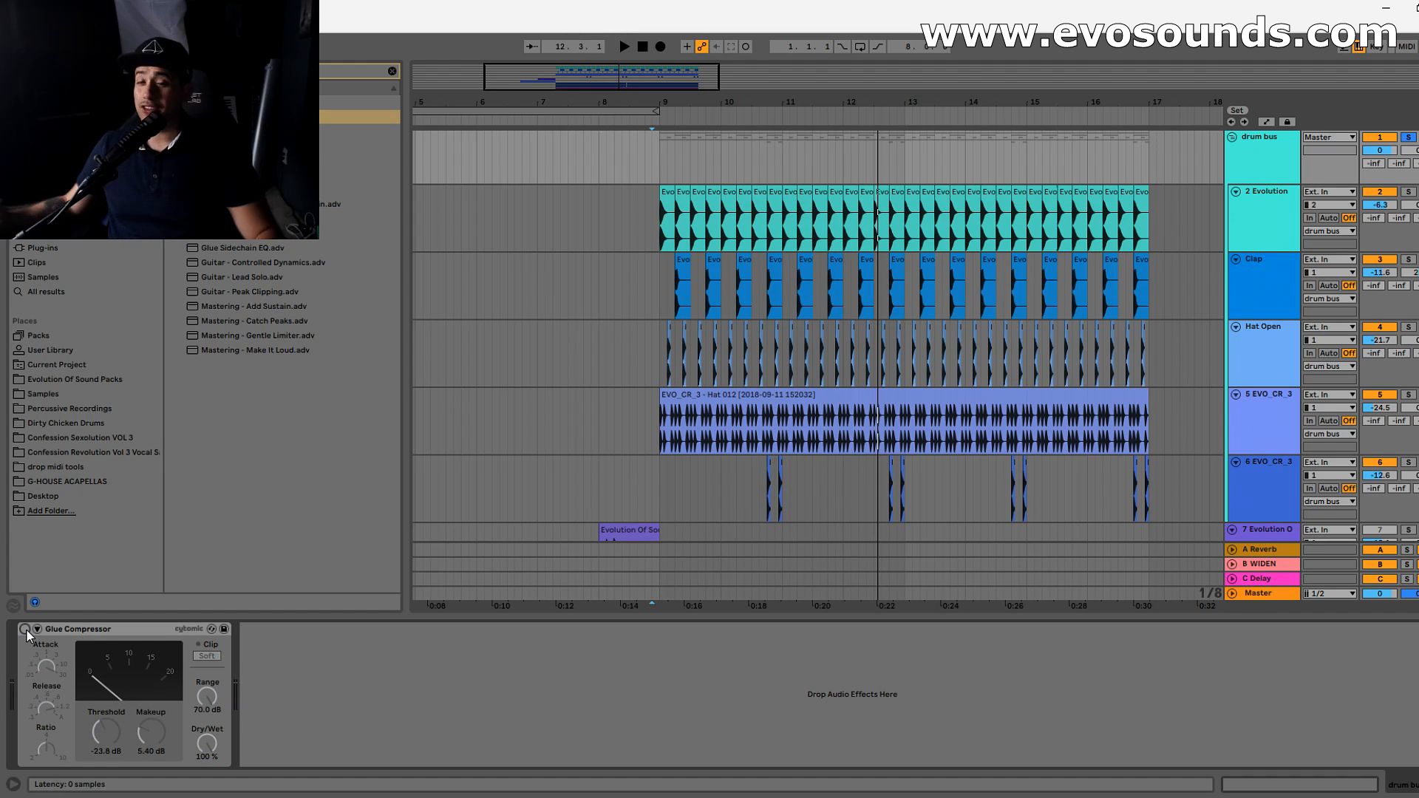
pyautogui.click(24, 629)
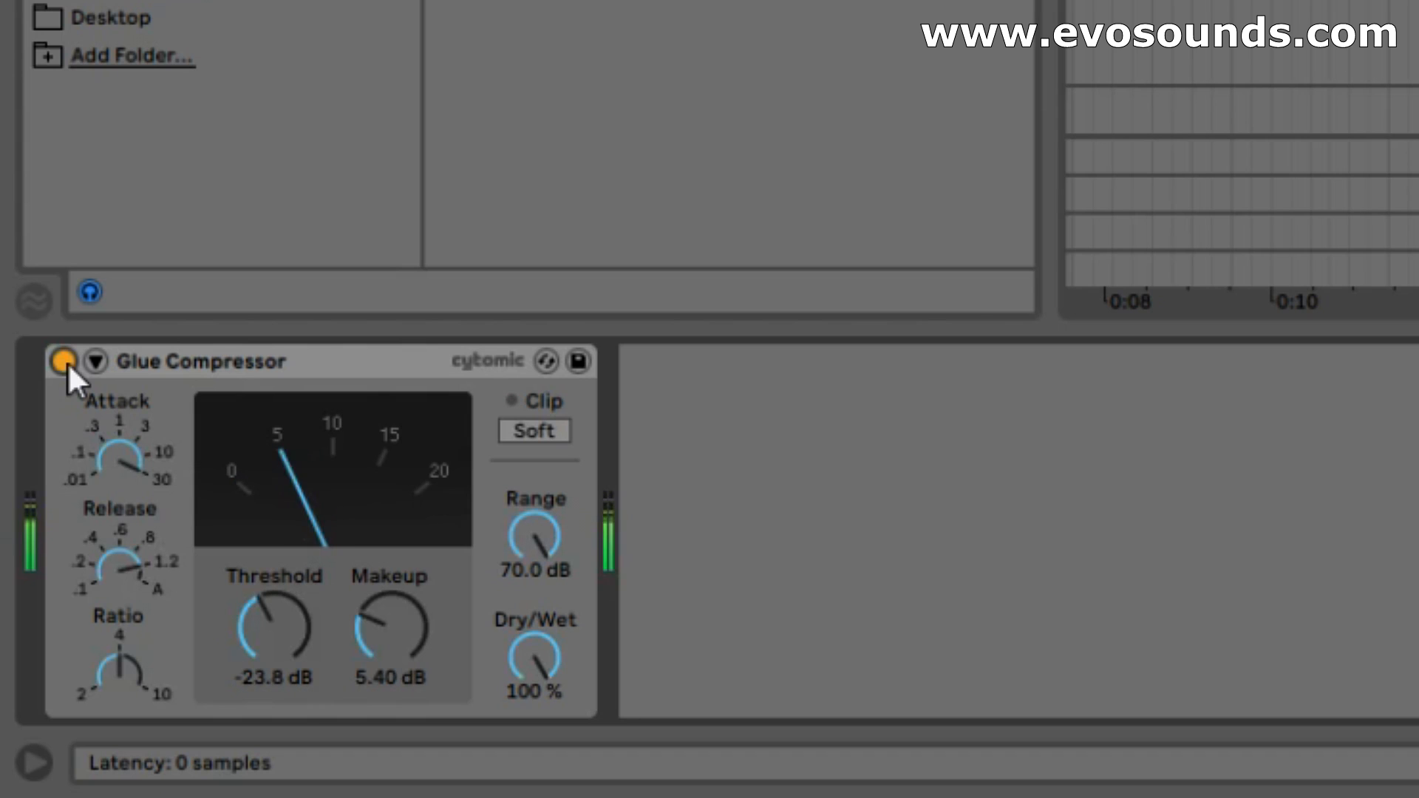
pyautogui.click(65, 362)
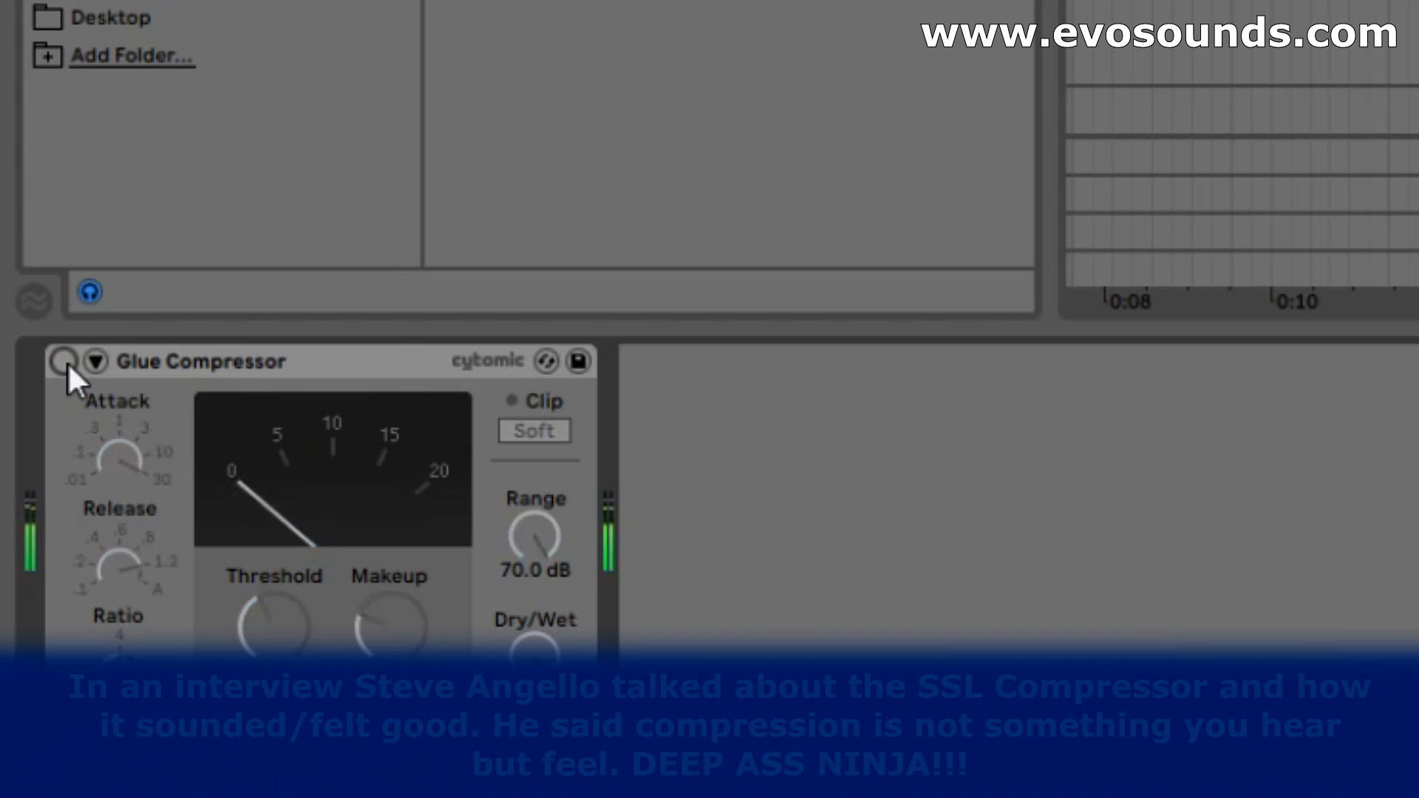
pyautogui.click(66, 363)
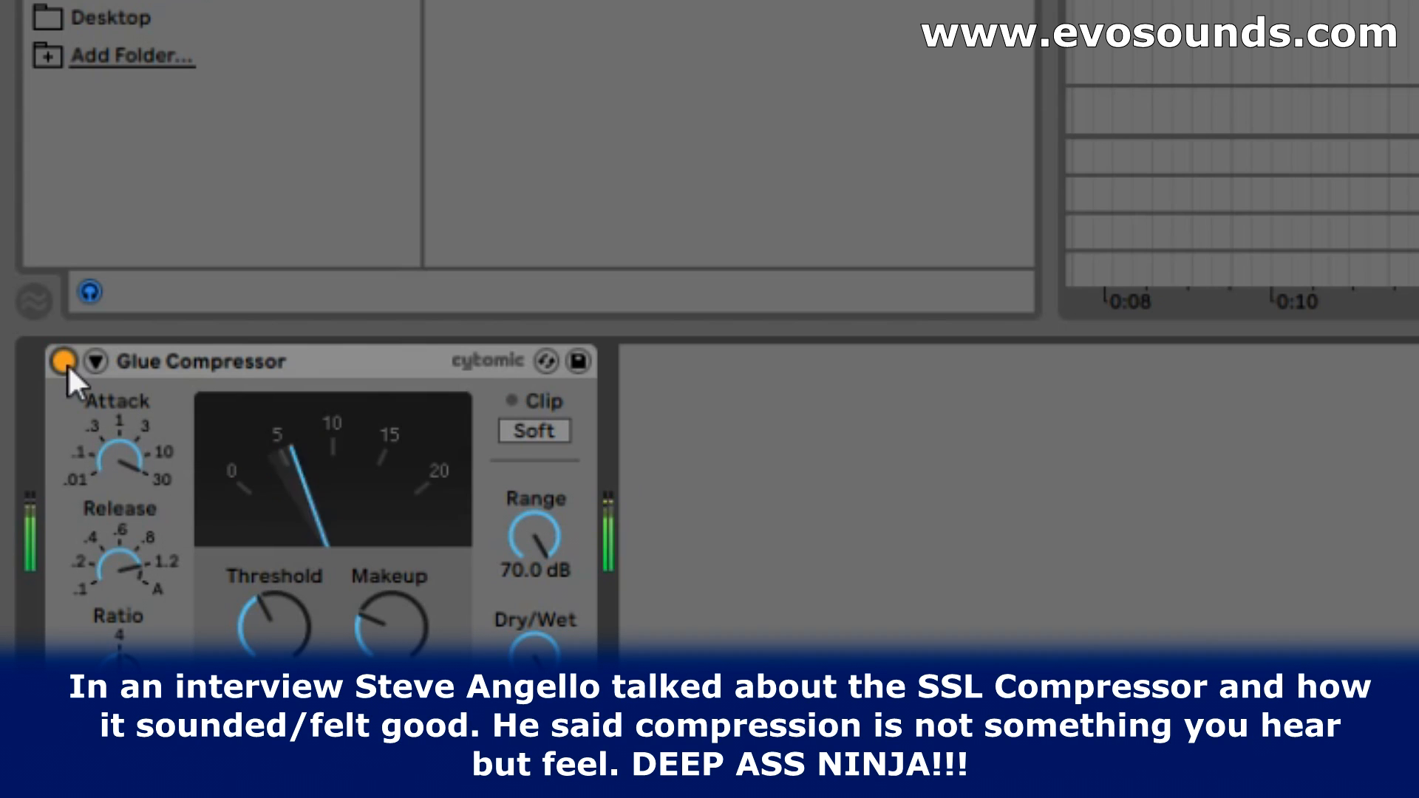
pyautogui.click(66, 362)
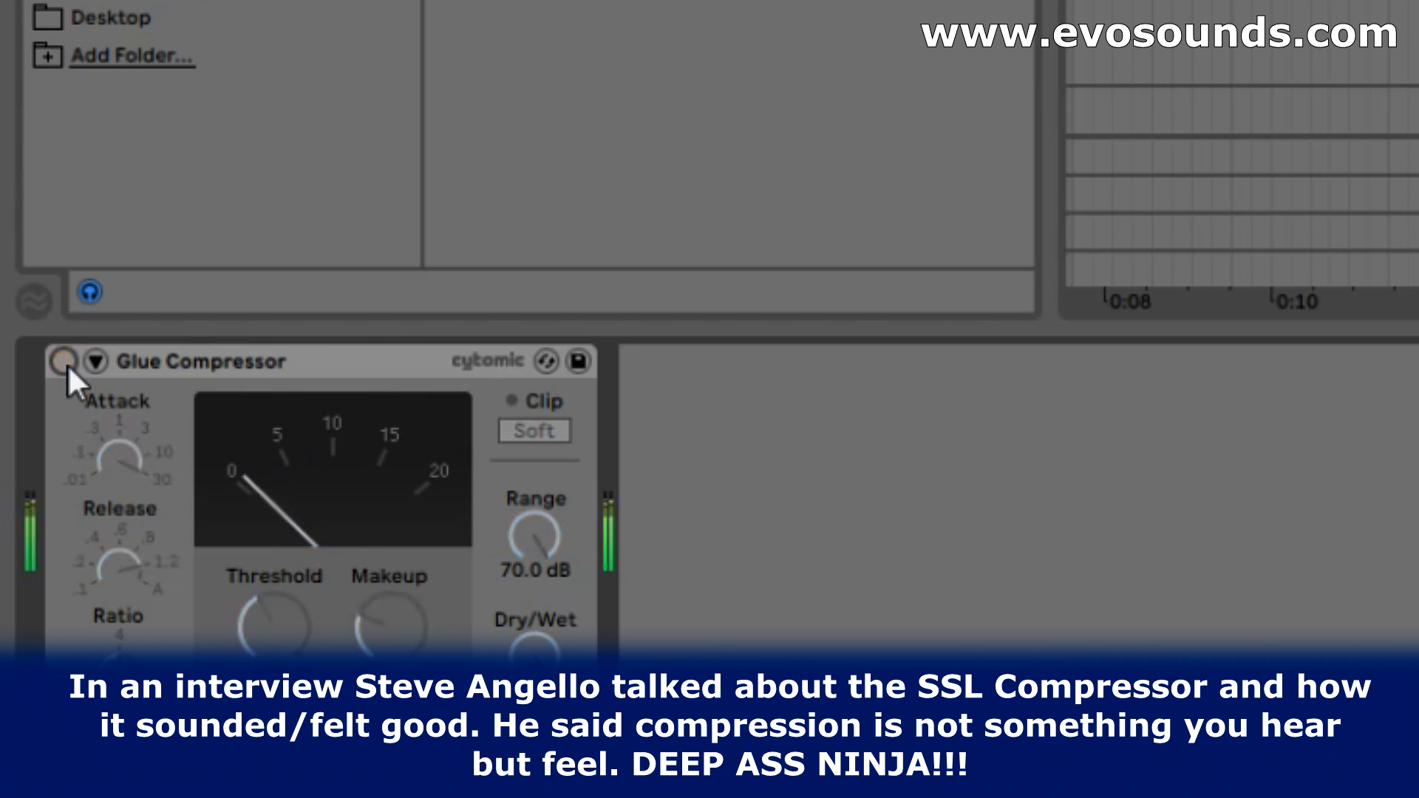
pyautogui.click(67, 363)
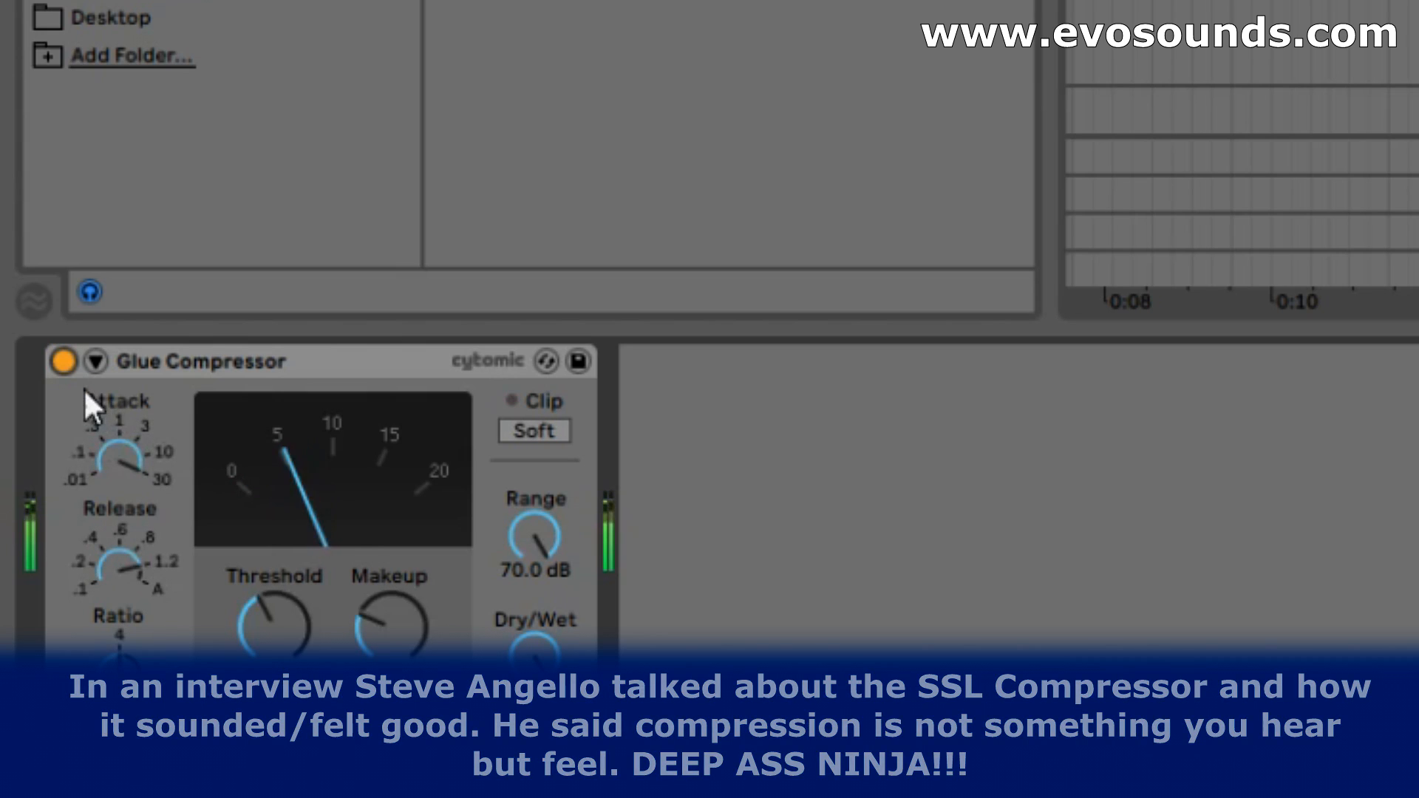
pyautogui.click(65, 367)
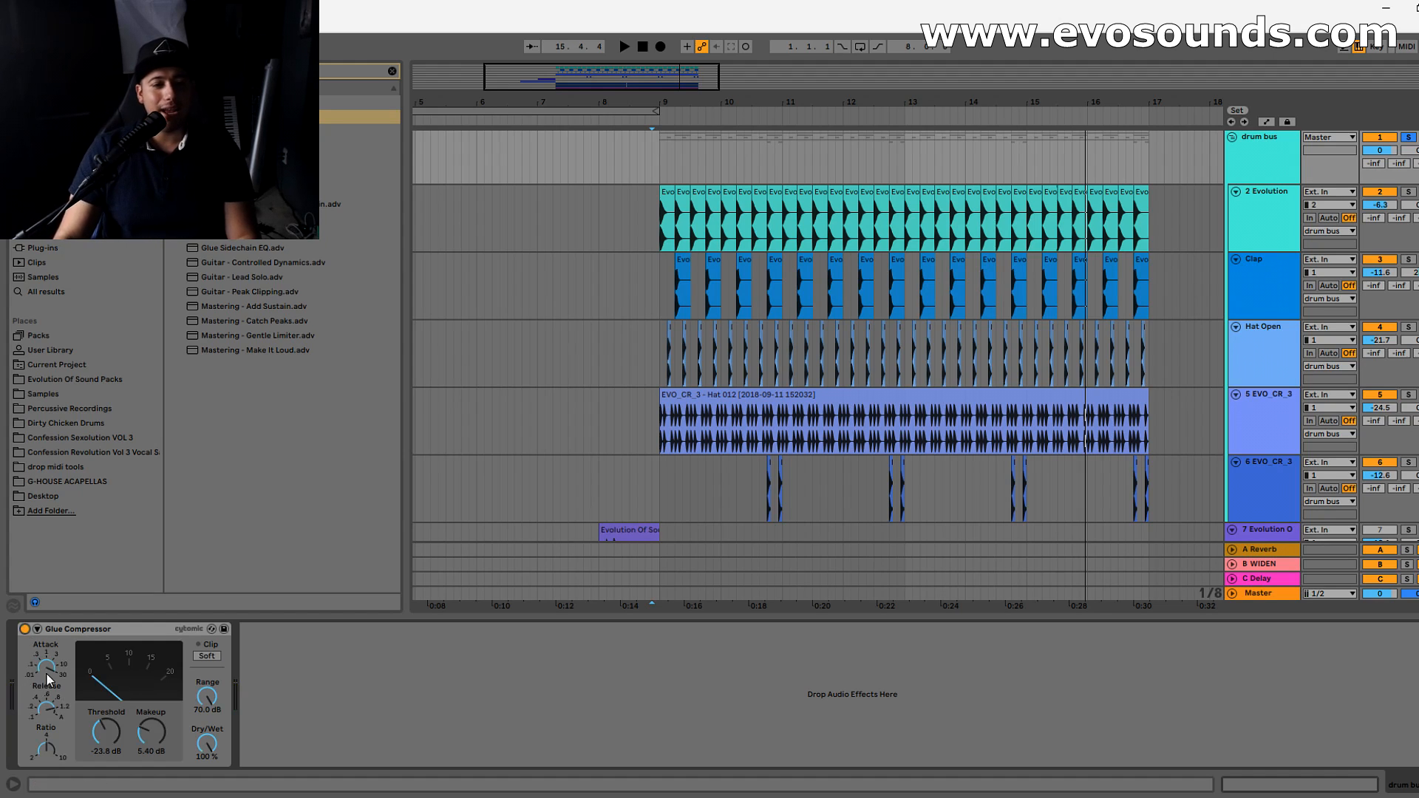
# - Use the shortest attack with 8.89 dB makeup on the Glue Compressor, and compare the drum bus with it off and on
pyautogui.press('space')
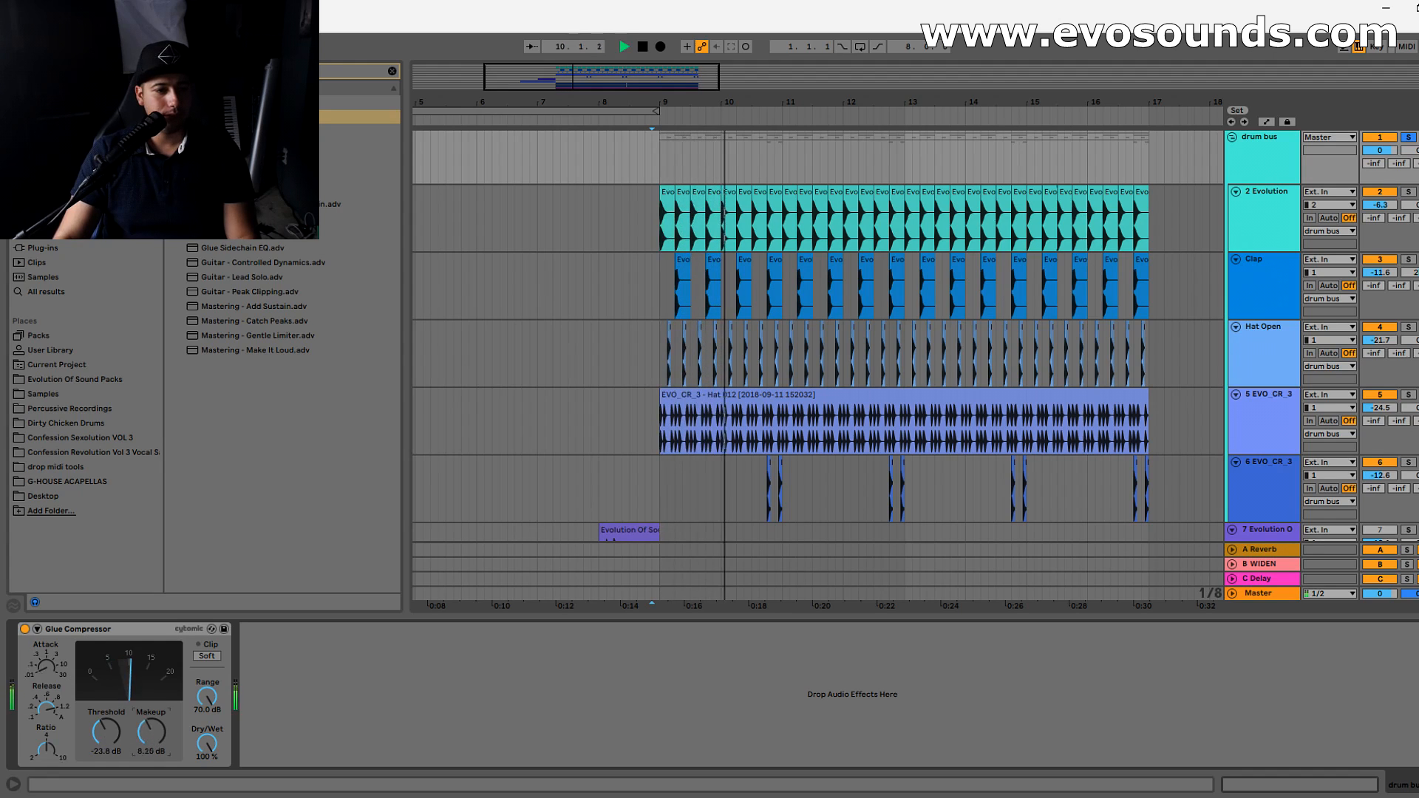
pyautogui.click(24, 630)
pyautogui.click(25, 629)
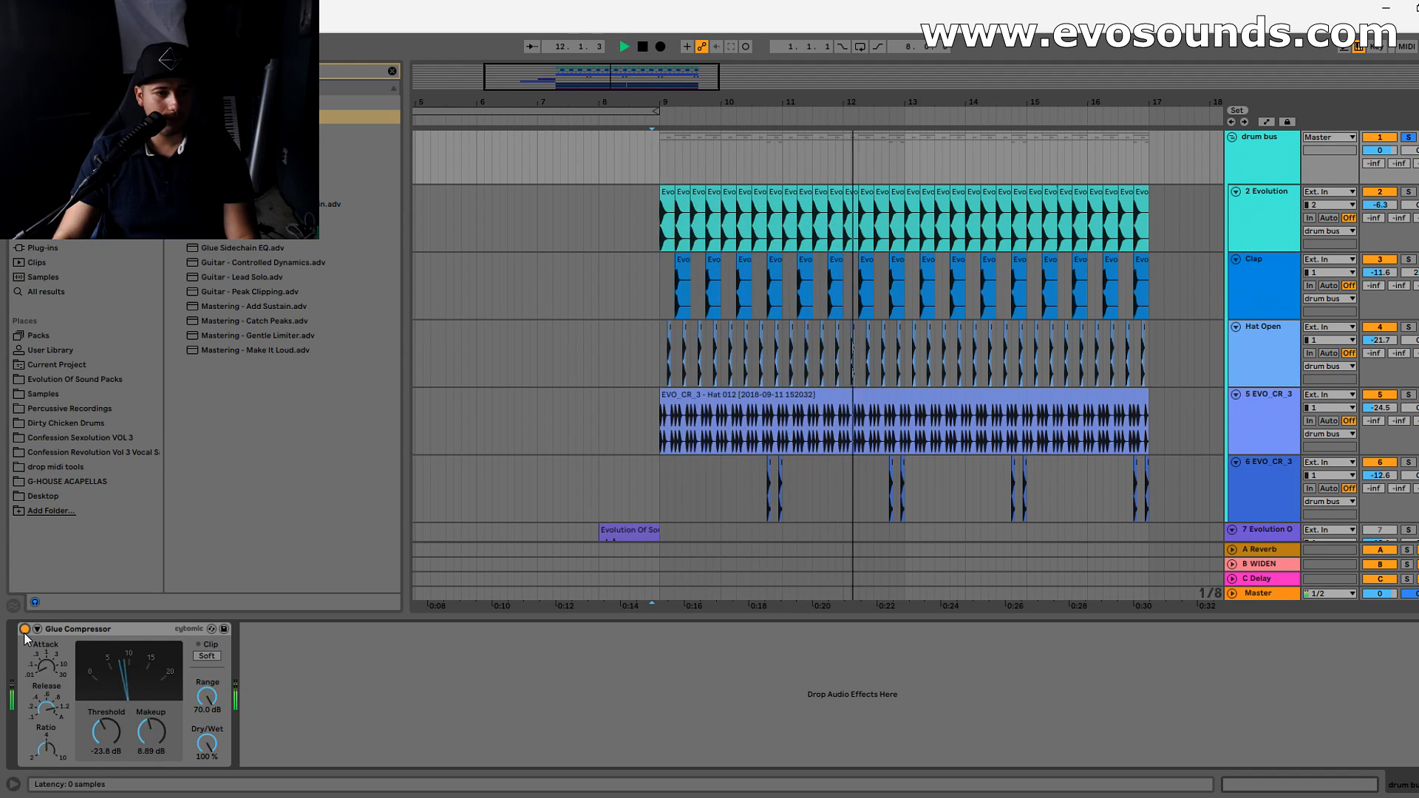
pyautogui.click(25, 630)
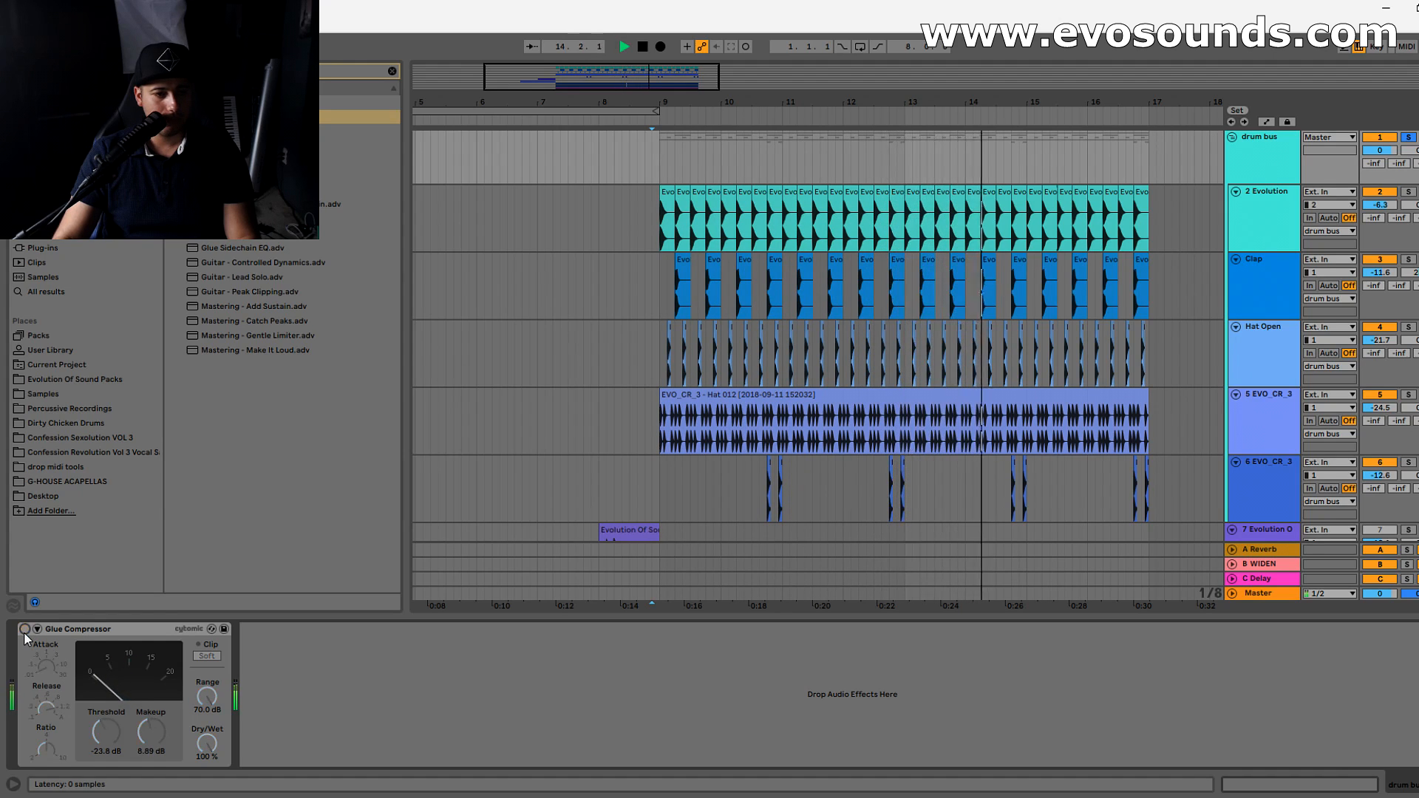
pyautogui.click(24, 630)
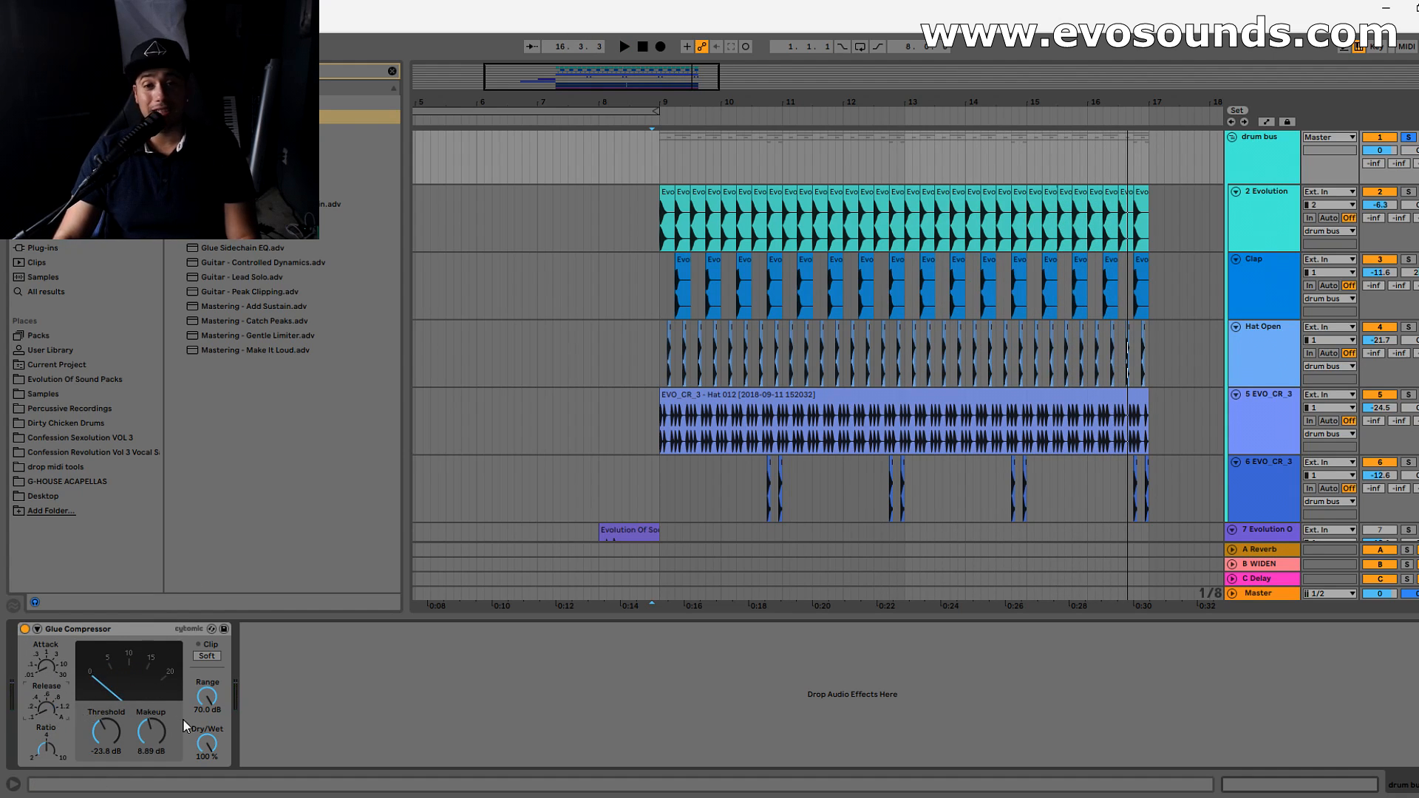
# - Set the Glue Compressor's makeup to 8.10 dB and compare the drum bus with the compressor off and on
pyautogui.moveTo(151, 732); pyautogui.dragTo(151, 720)
pyautogui.click(26, 629)
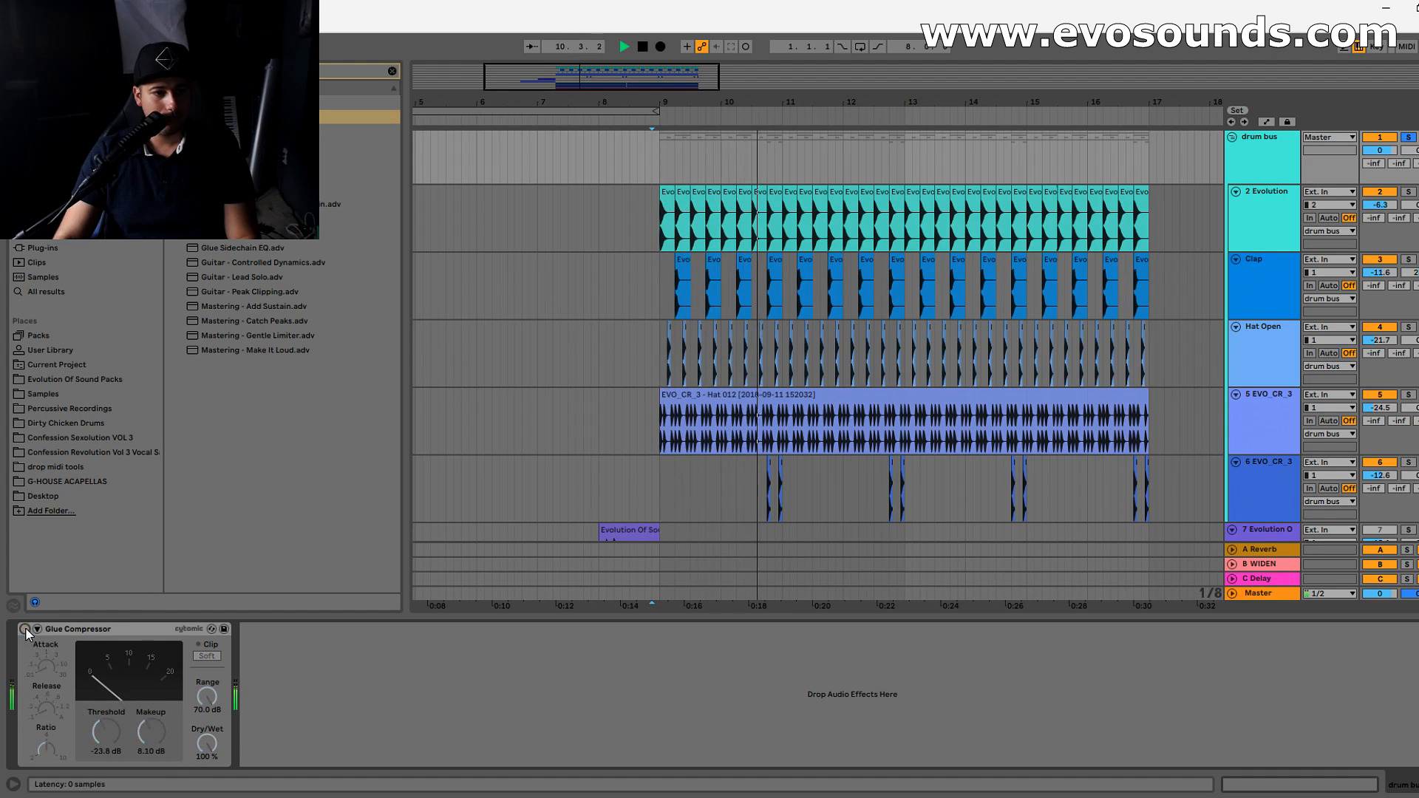
pyautogui.click(25, 629)
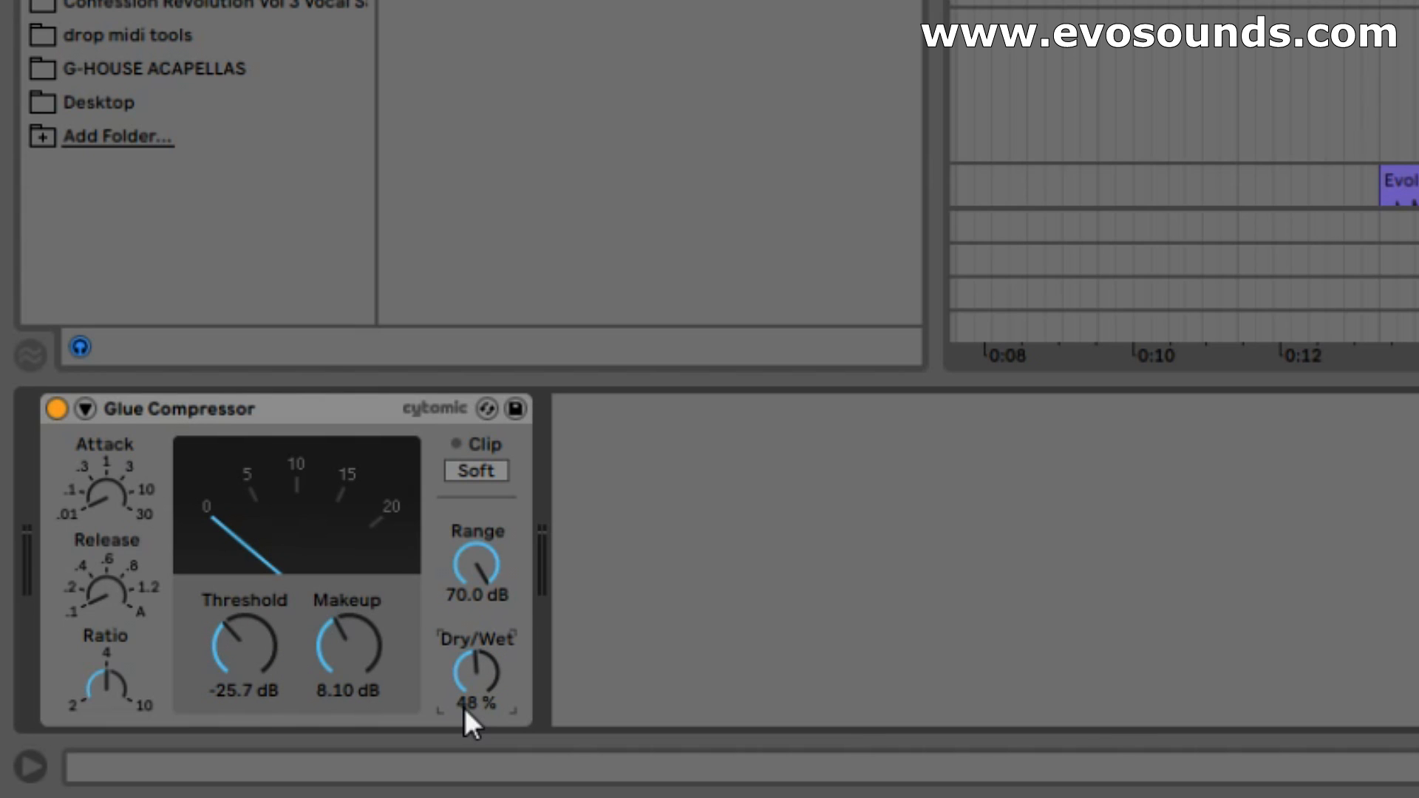
# - With the Glue Compressor at 48% dry/wet, set threshold to -27.9 dB and makeup to 10.8 dB, comparing the sound with it off and on
pyautogui.moveTo(244, 628); pyautogui.dragTo(343, 636)
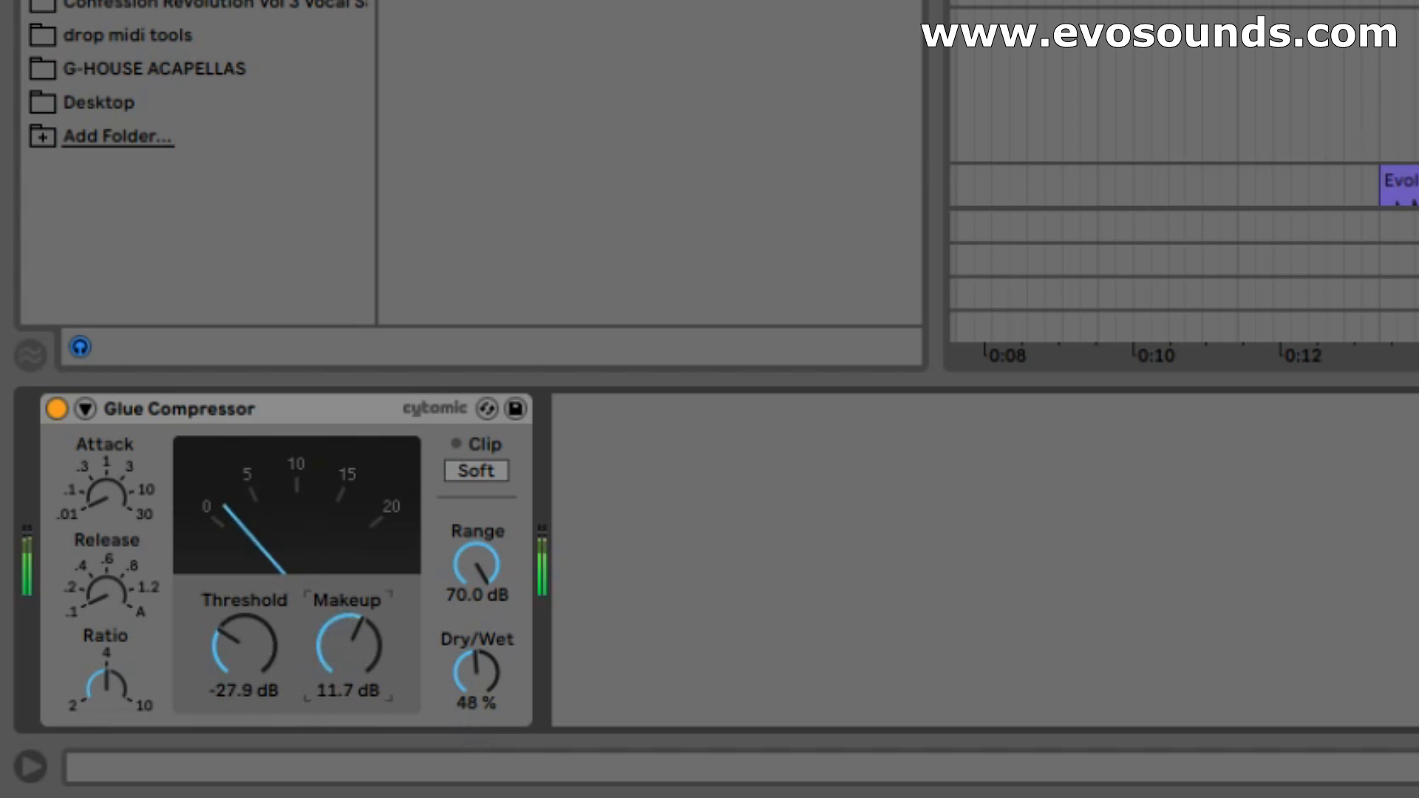
pyautogui.click(63, 407)
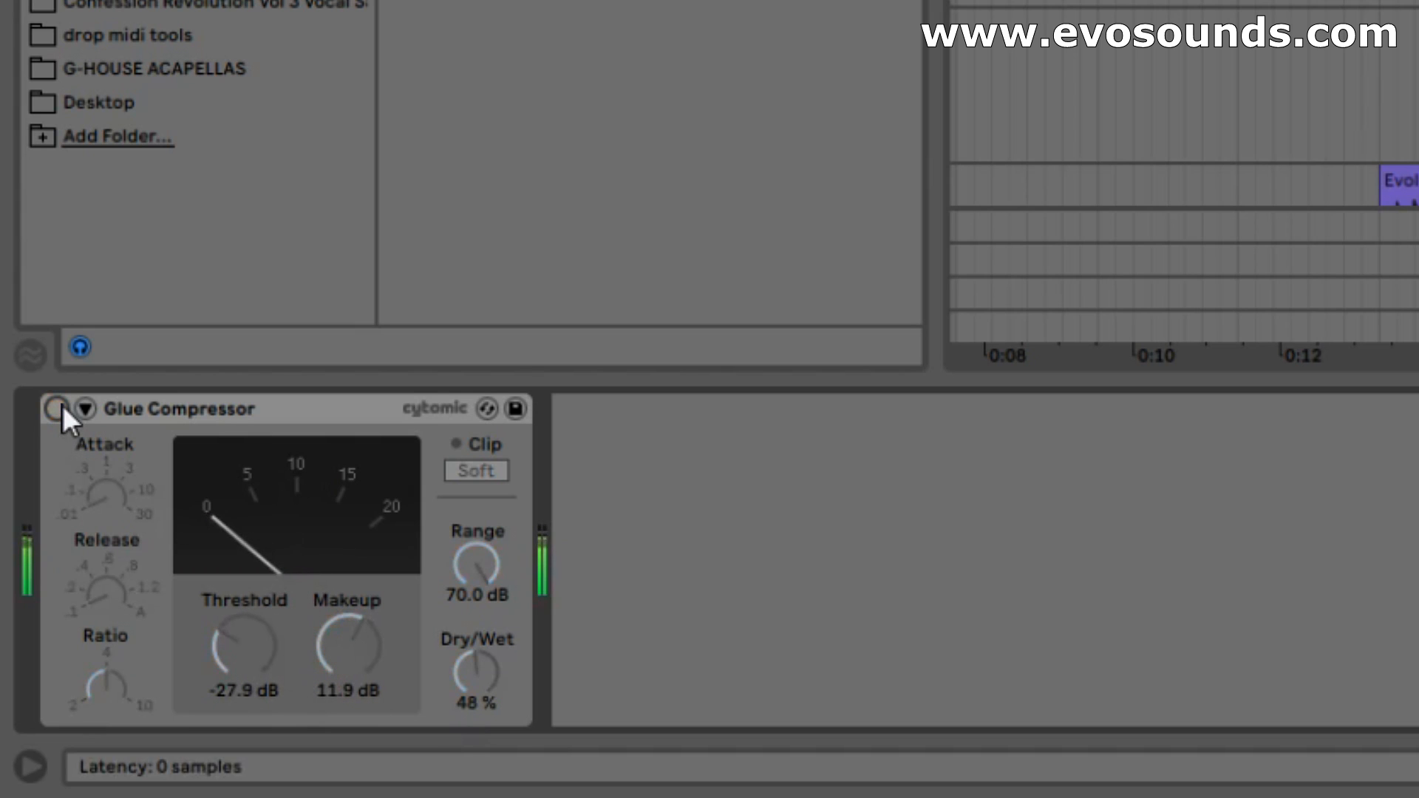
pyautogui.click(62, 407)
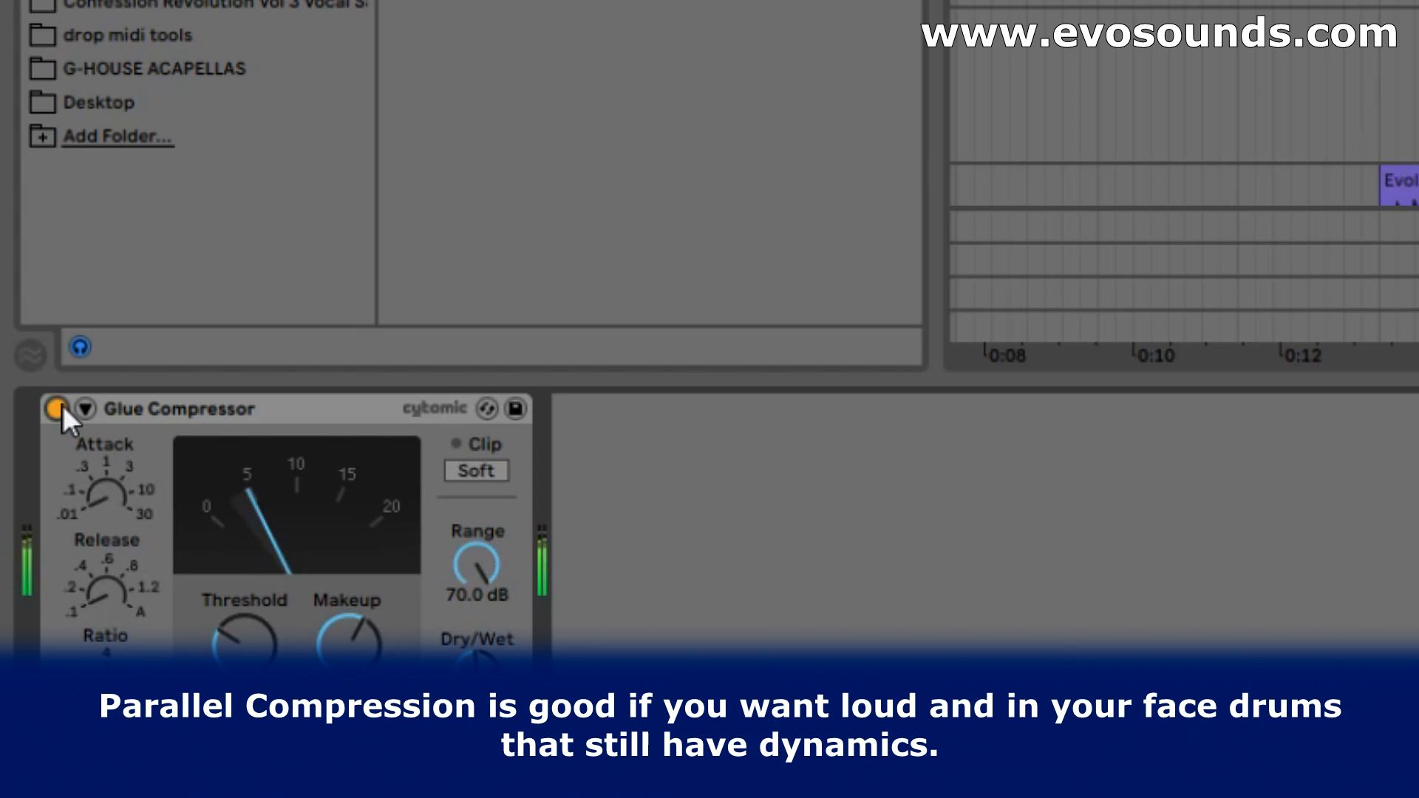
pyautogui.moveTo(349, 642); pyautogui.dragTo(349, 650)
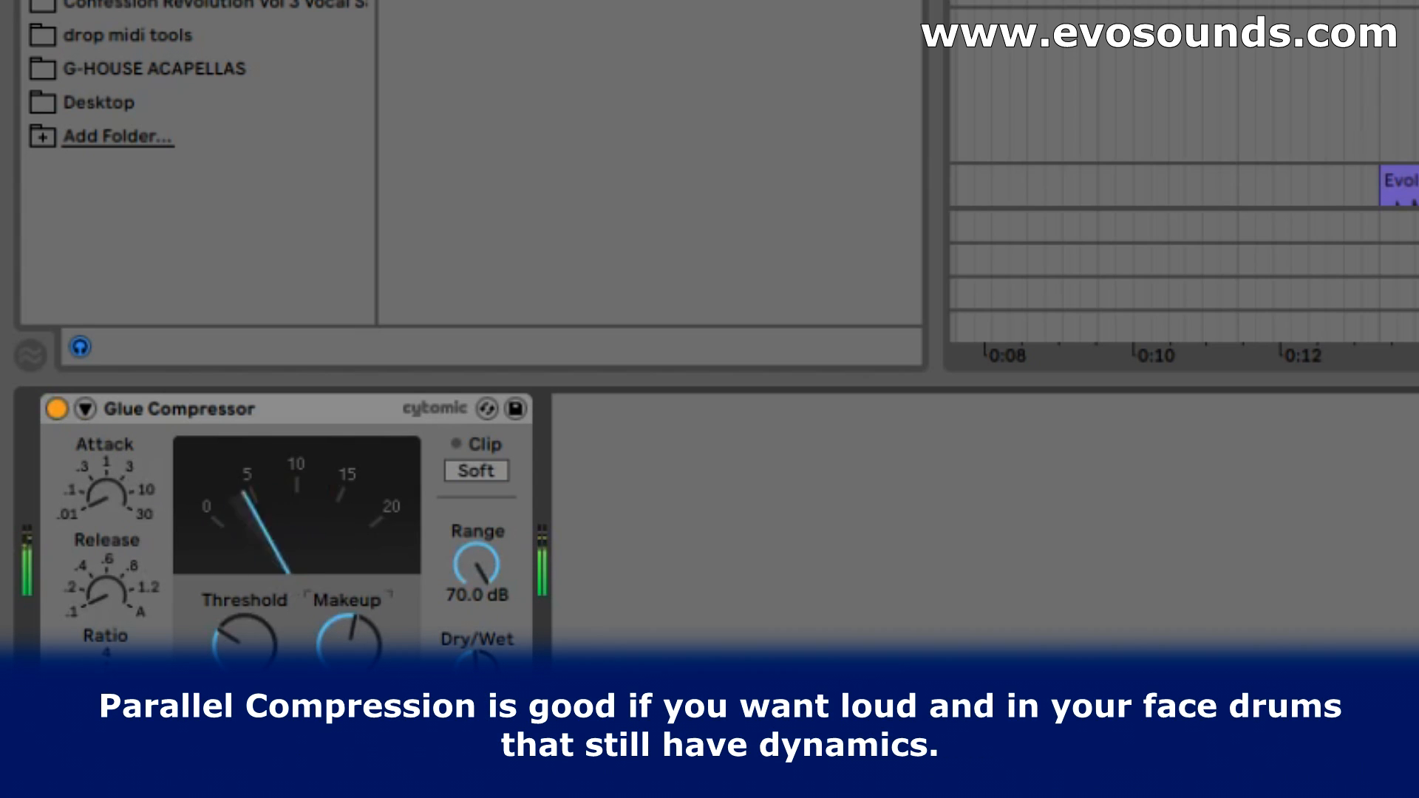
pyautogui.click(57, 409)
pyautogui.click(58, 409)
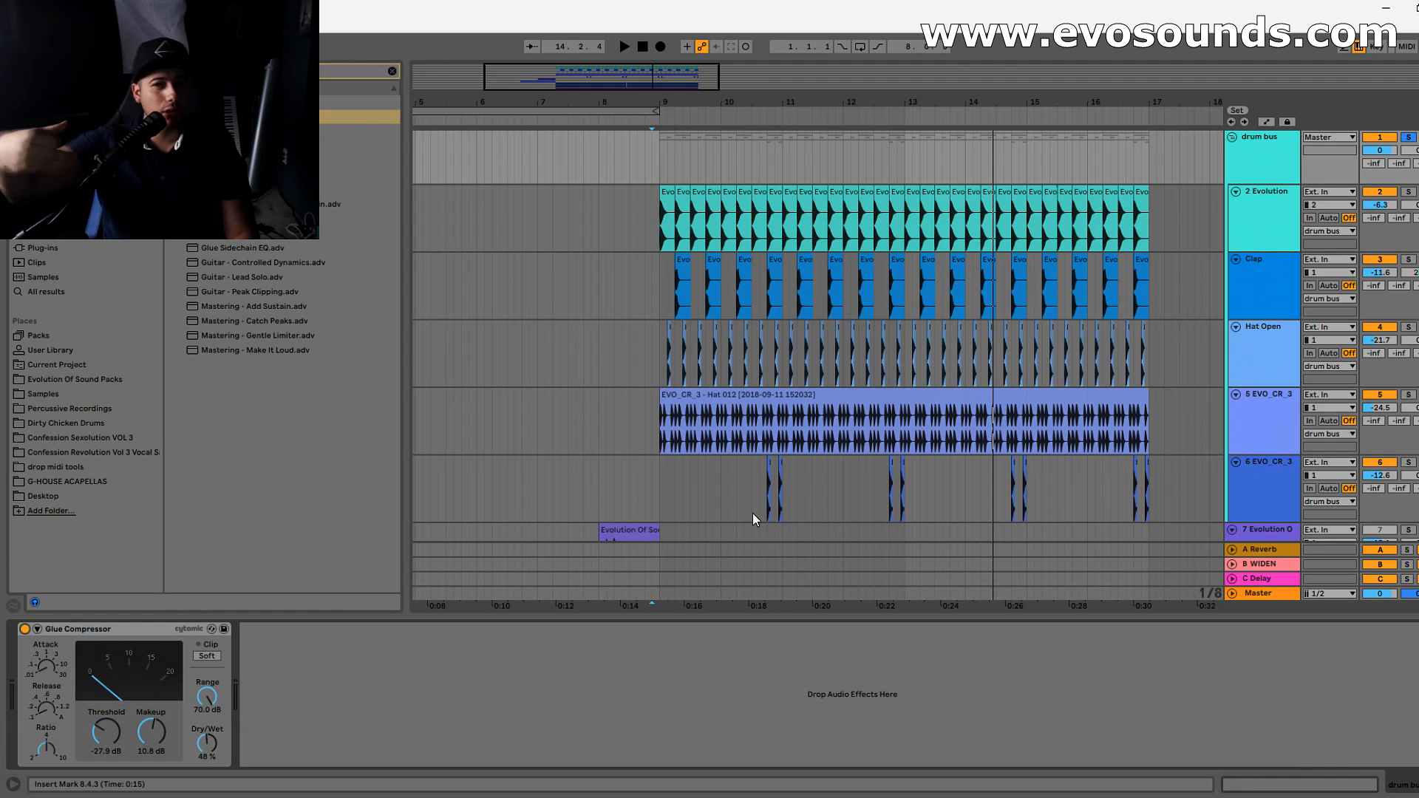
# - Switch to the Session mixer and compare the drum bus levels with the Glue Compressor on and off
pyautogui.press('Tab')
pyautogui.press('space')
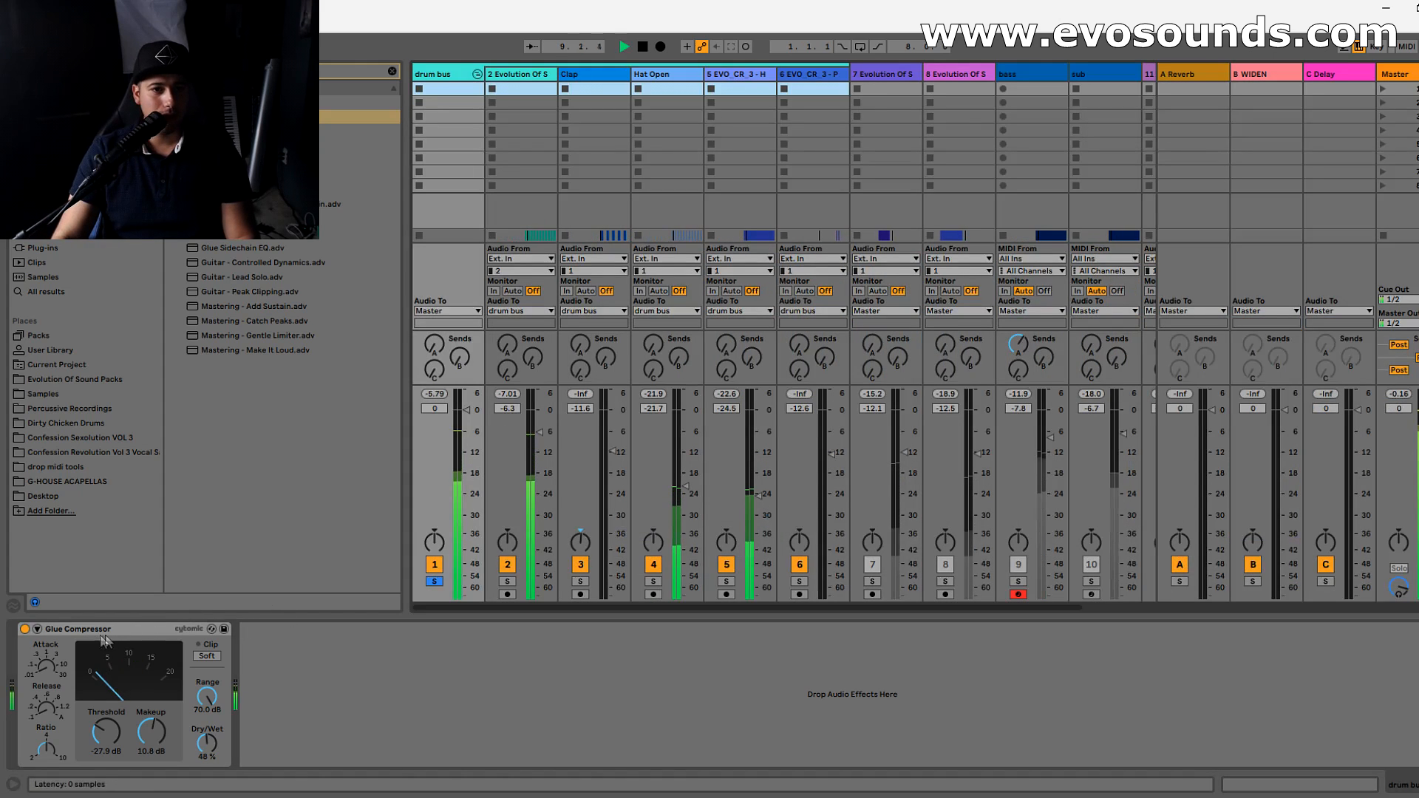
pyautogui.click(25, 629)
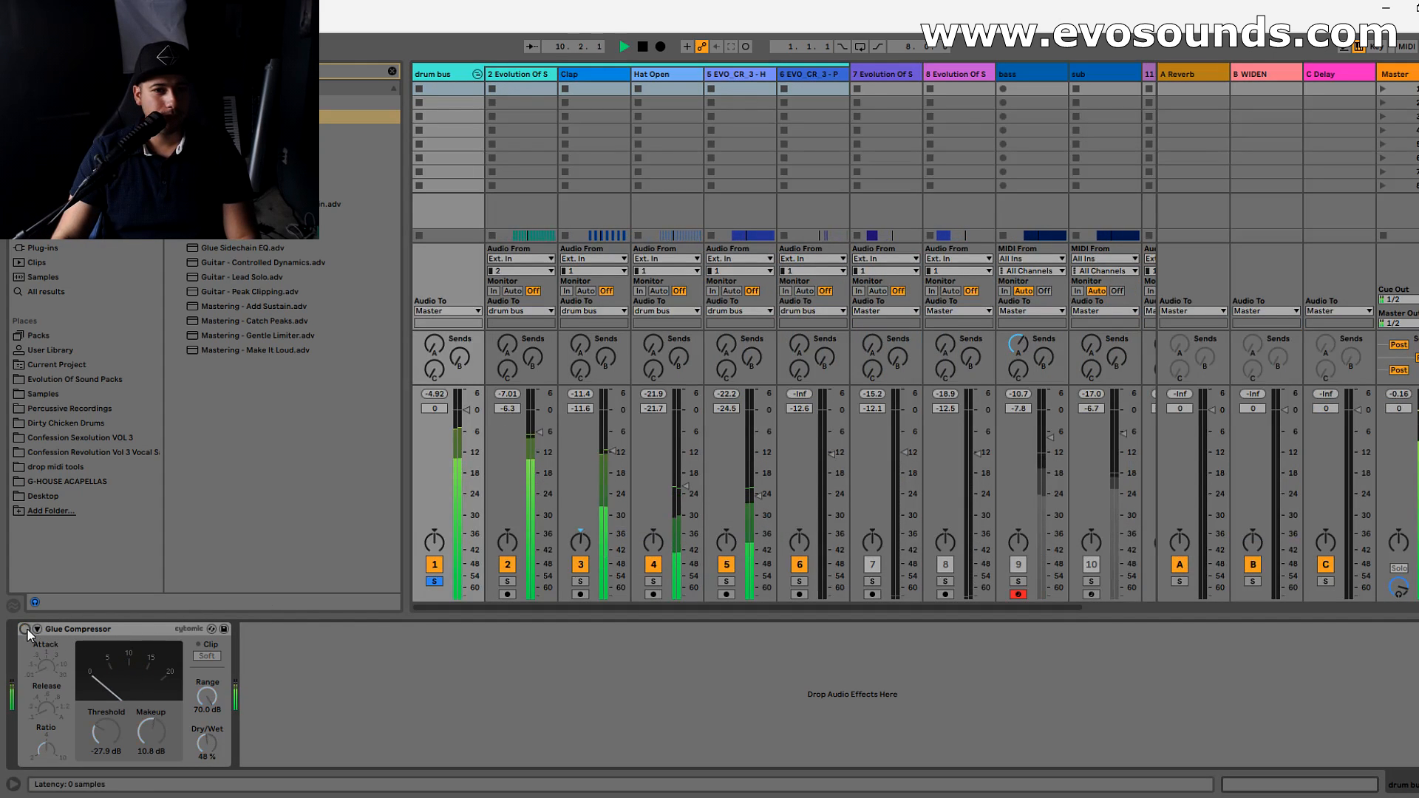
pyautogui.press('space')
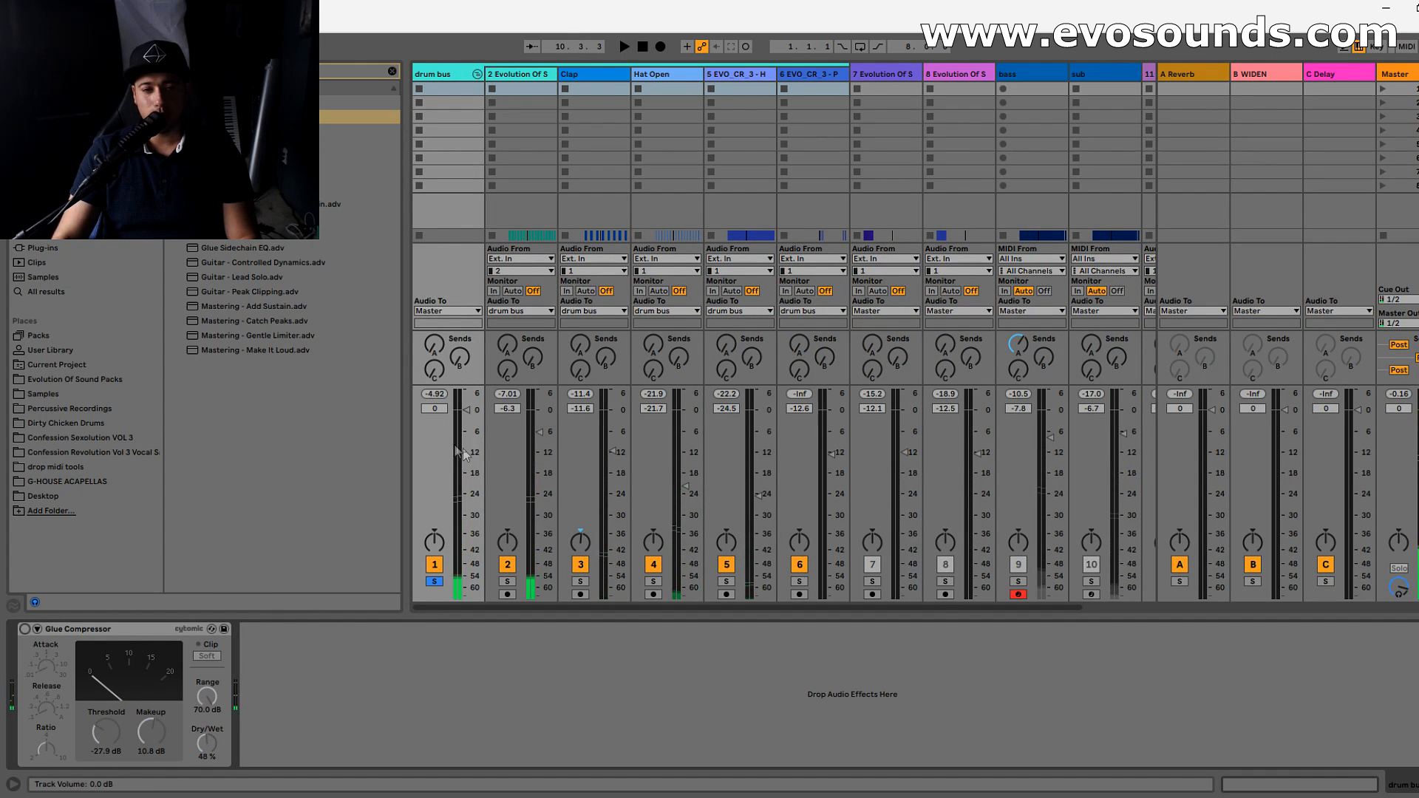
pyautogui.press('space')
pyautogui.click(24, 629)
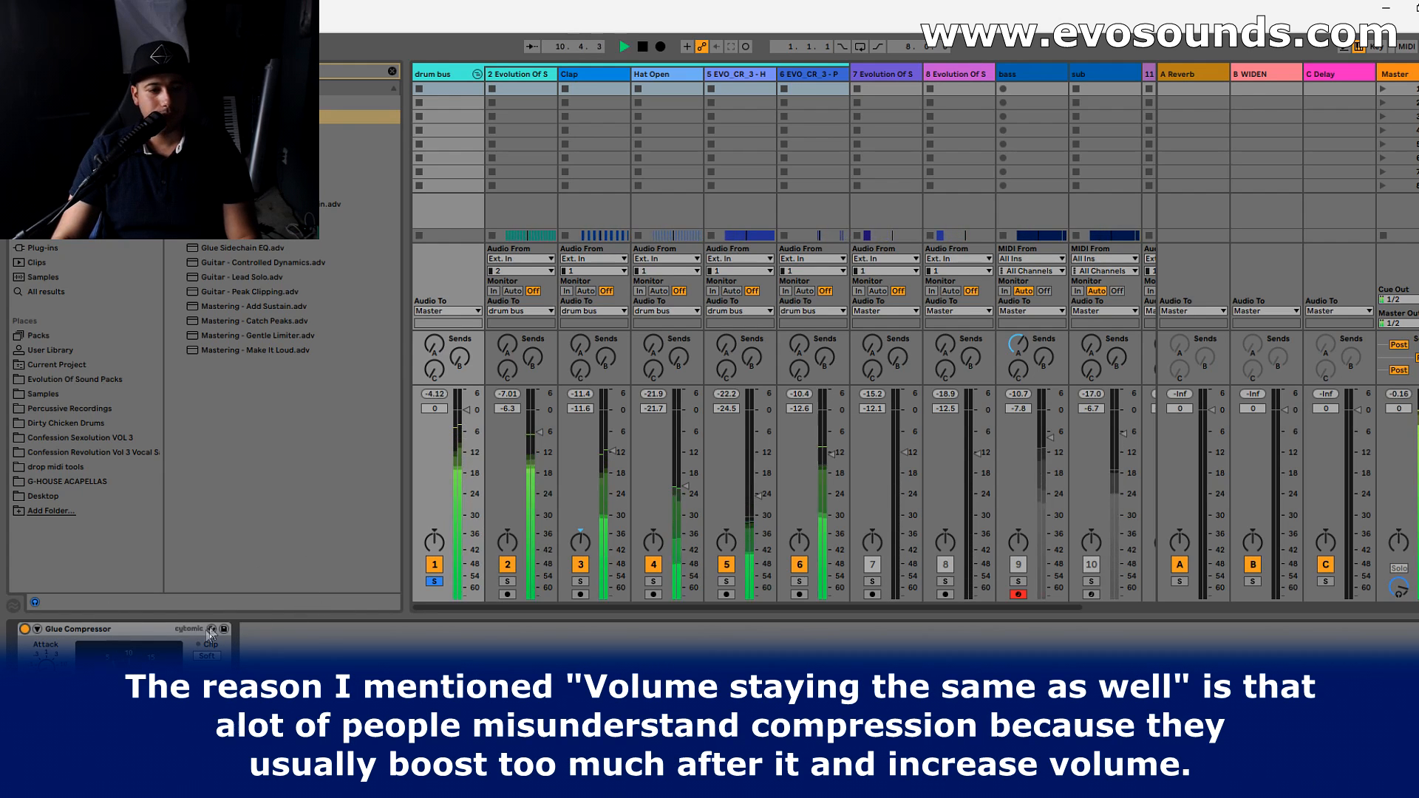
pyautogui.click(213, 631)
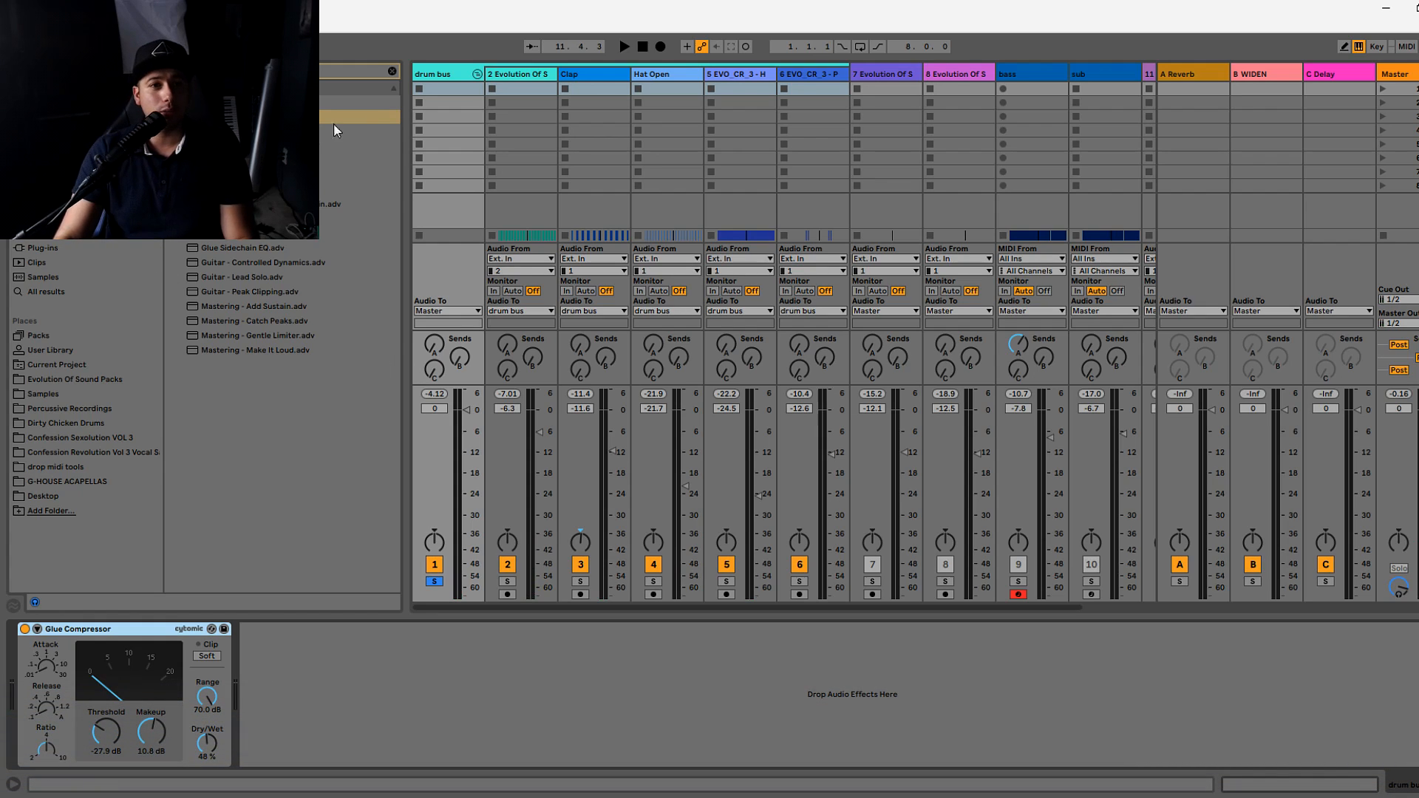
# - Add a Saturator after the drum bus's Glue Compressor, with 5.71 dB drive and -5.14 dB output
pyautogui.click(391, 71)
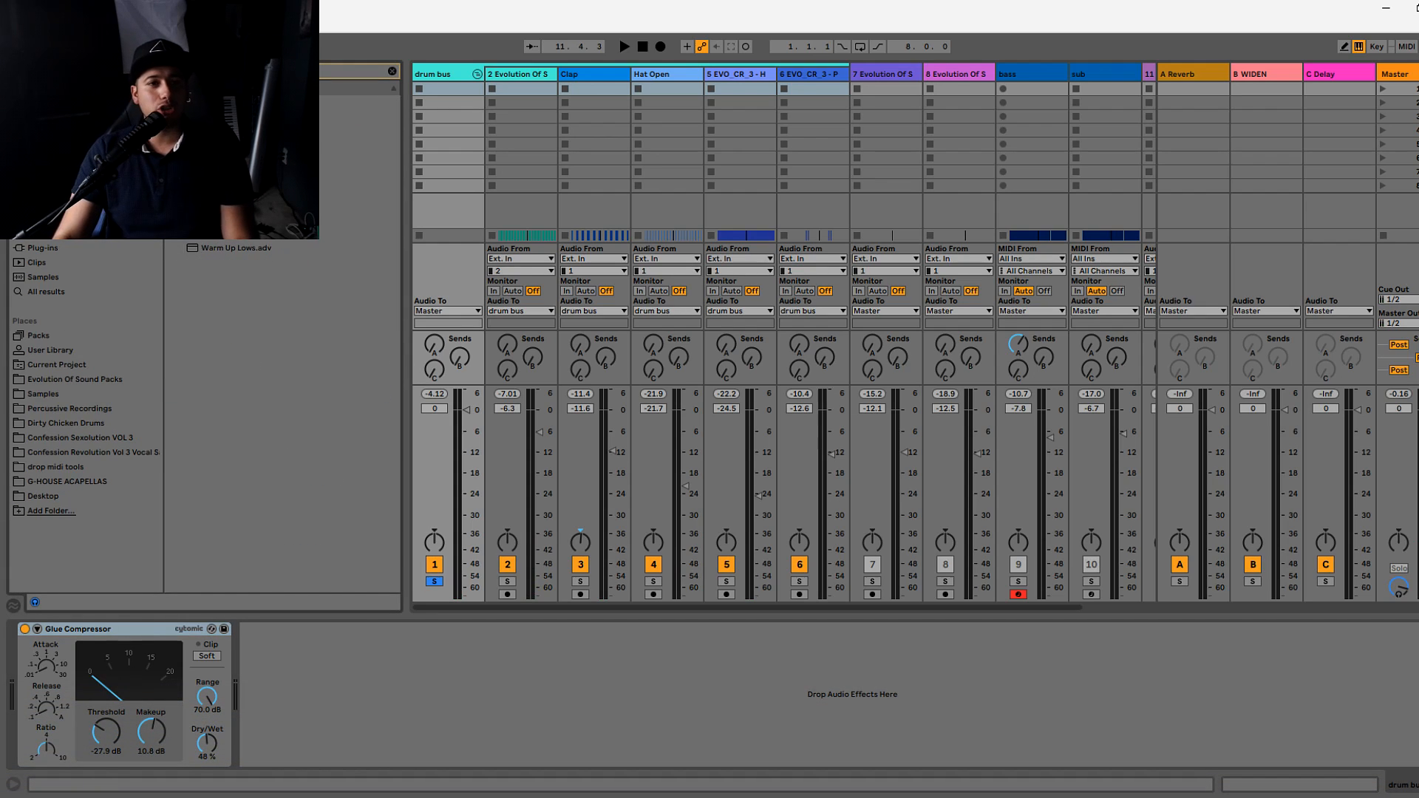
pyautogui.moveTo(302, 695); pyautogui.dragTo(343, 682)
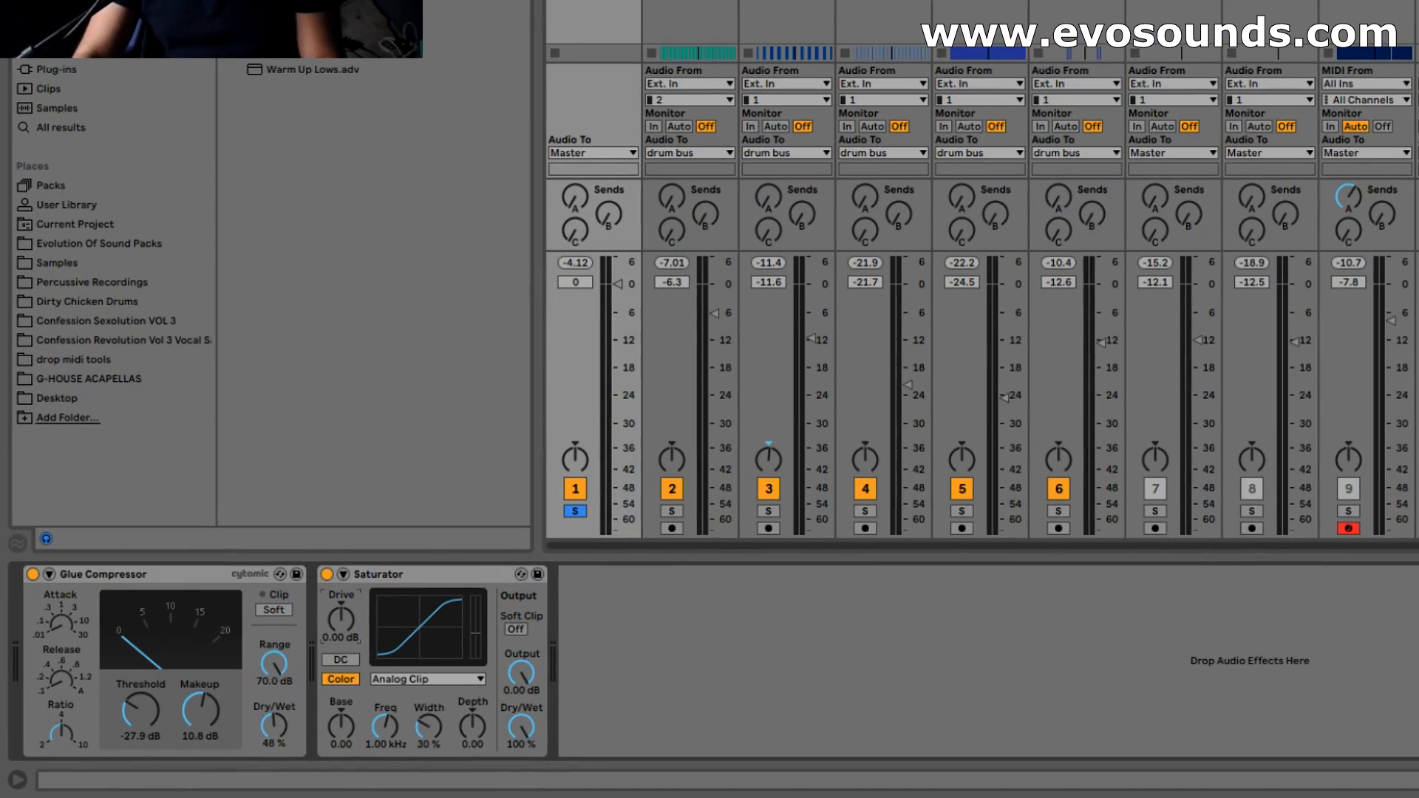
pyautogui.press('space')
pyautogui.moveTo(341, 619); pyautogui.dragTo(340, 600)
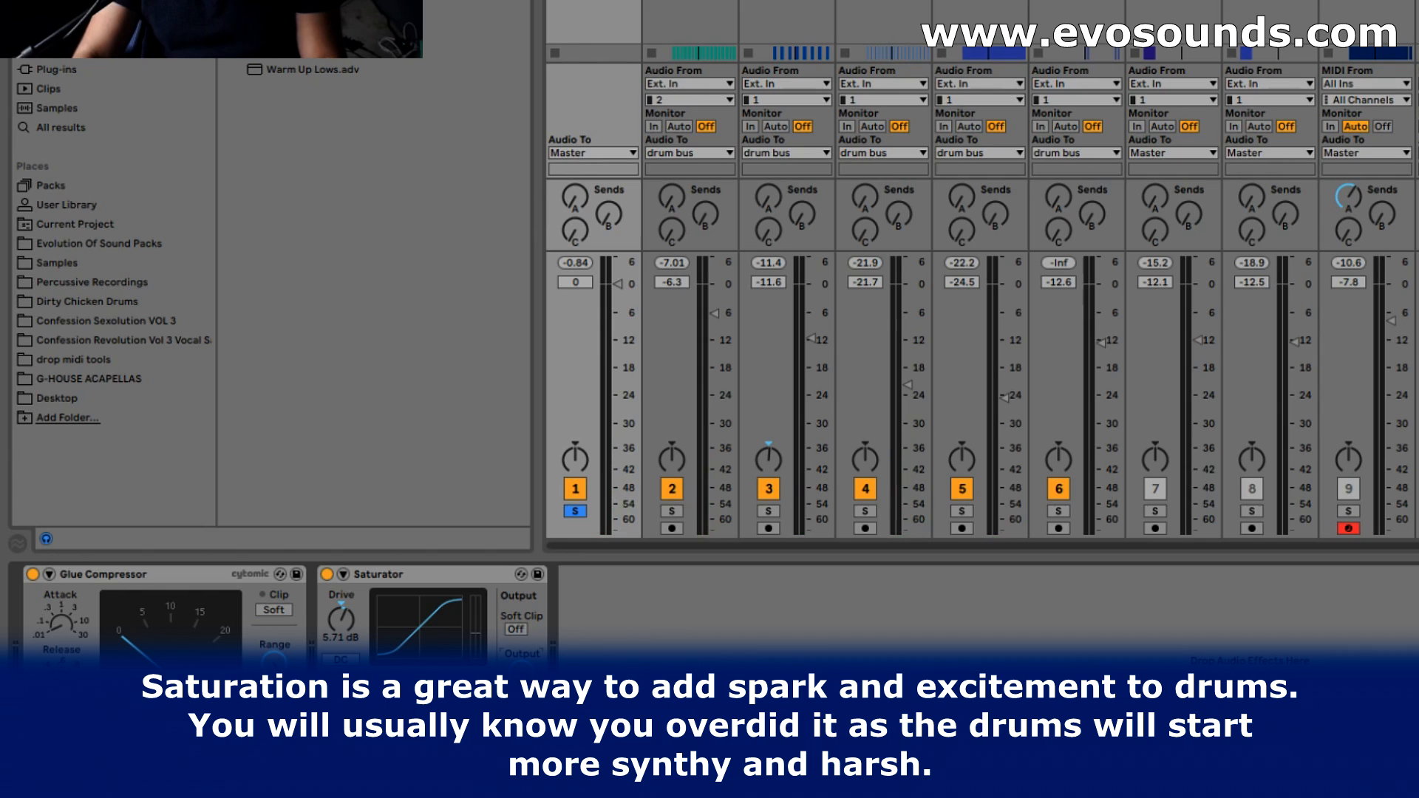
pyautogui.press('space')
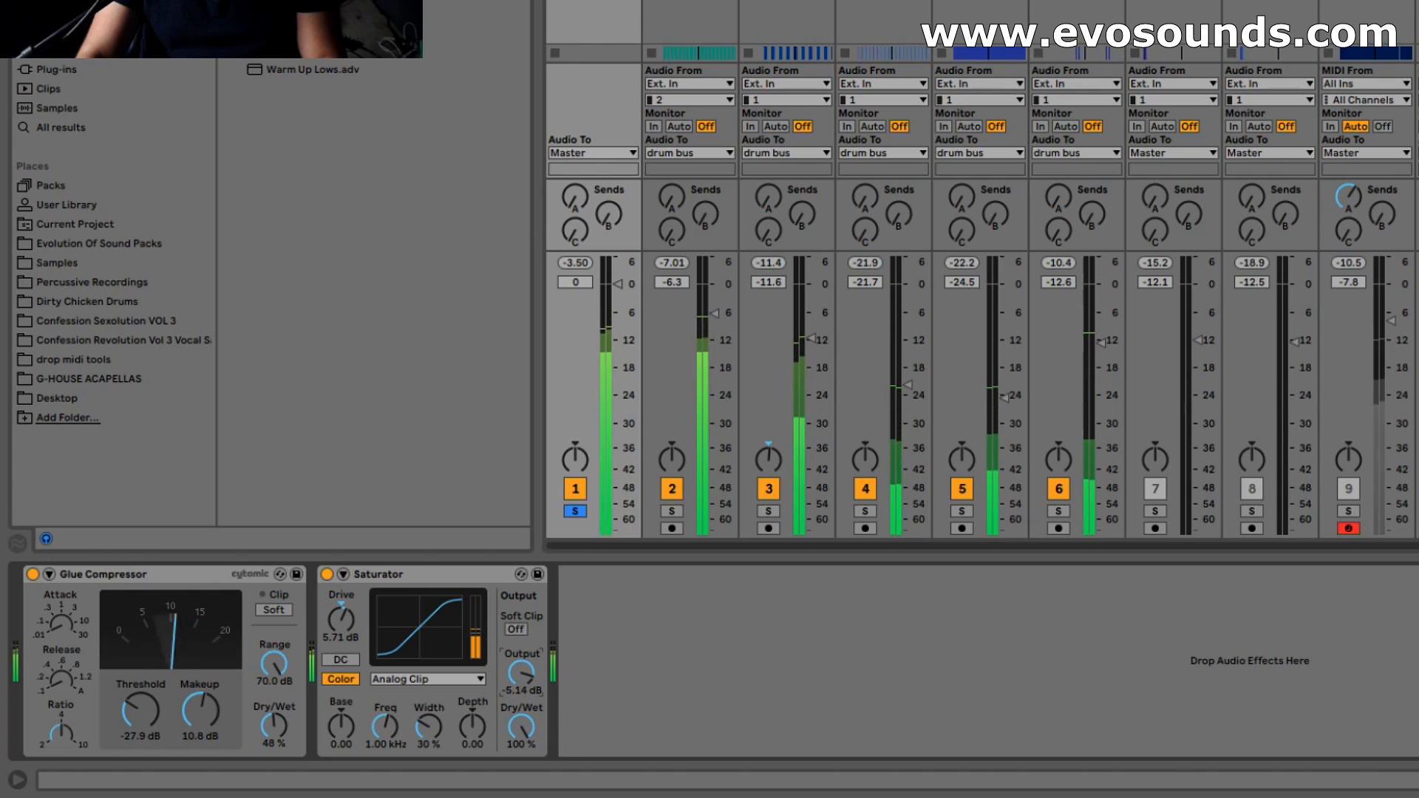
# - Compare the drum bus with the Saturator bypassed and active at matched volume
pyautogui.click(324, 575)
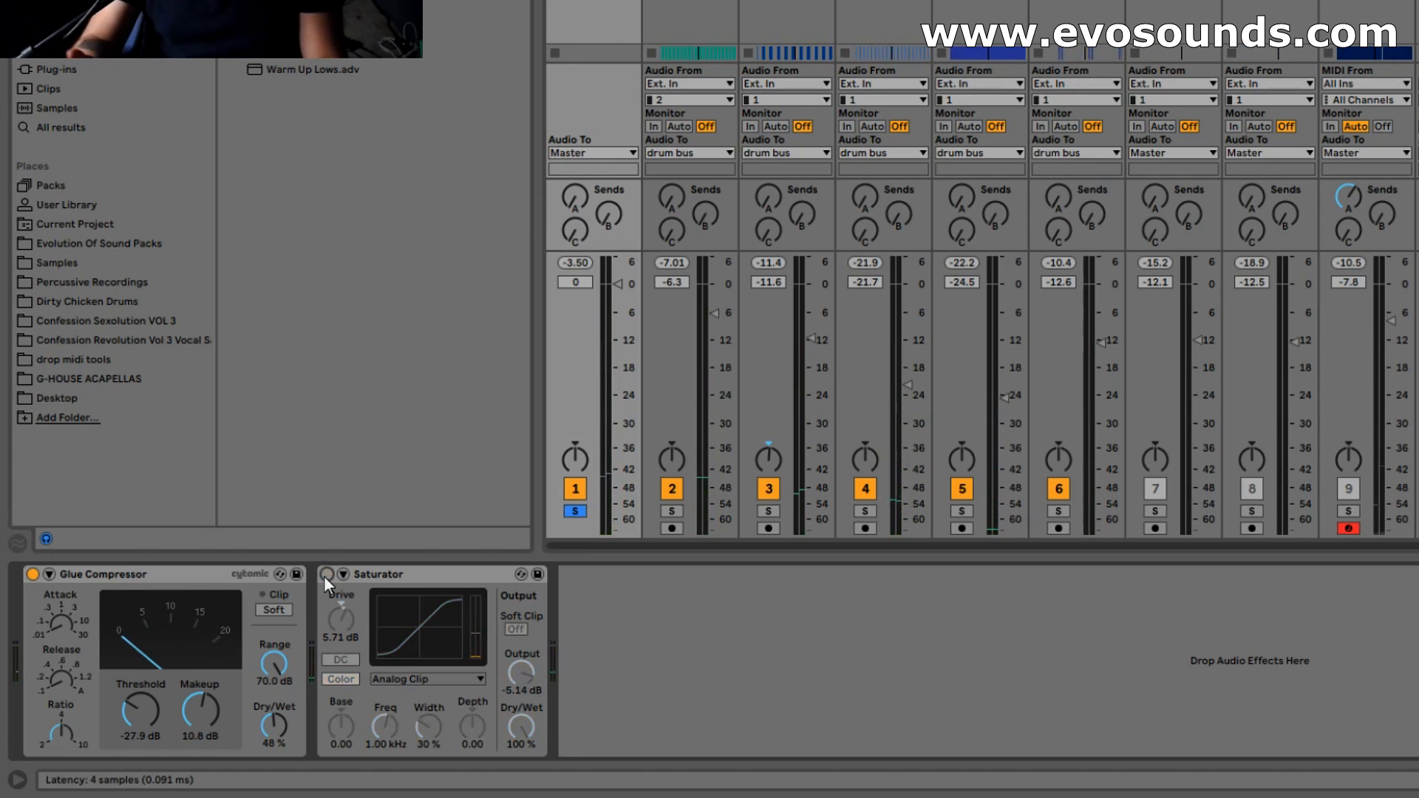
pyautogui.click(324, 575)
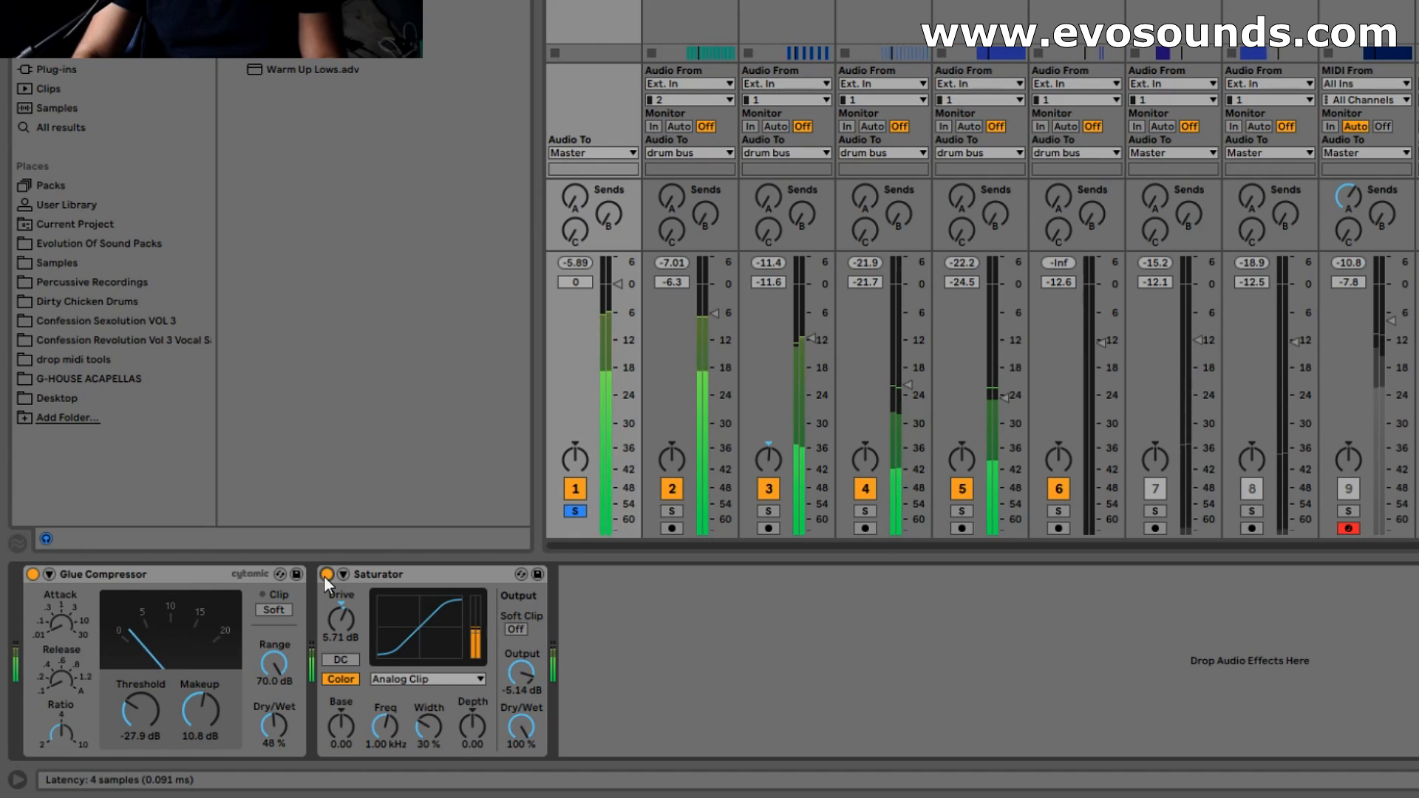
pyautogui.click(326, 574)
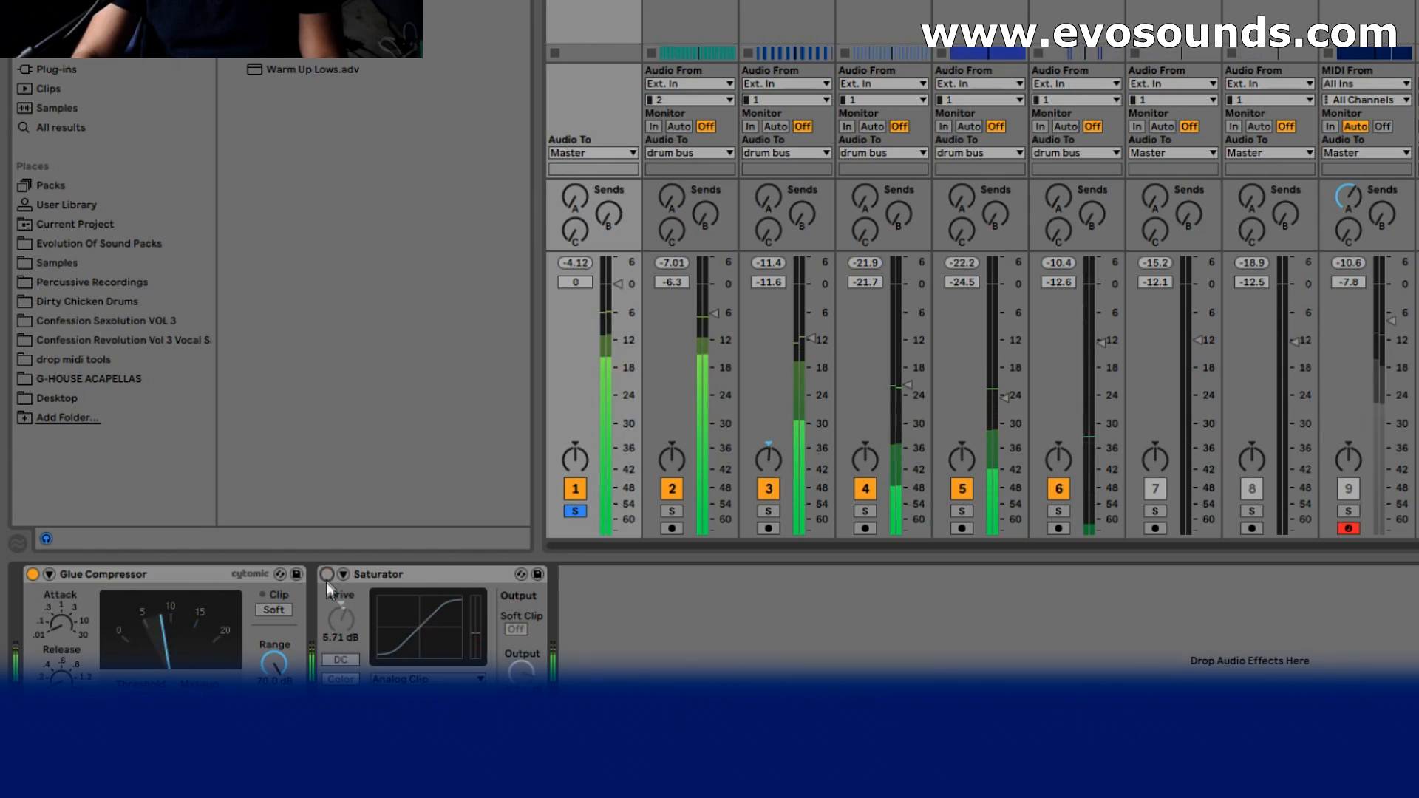
pyautogui.click(326, 576)
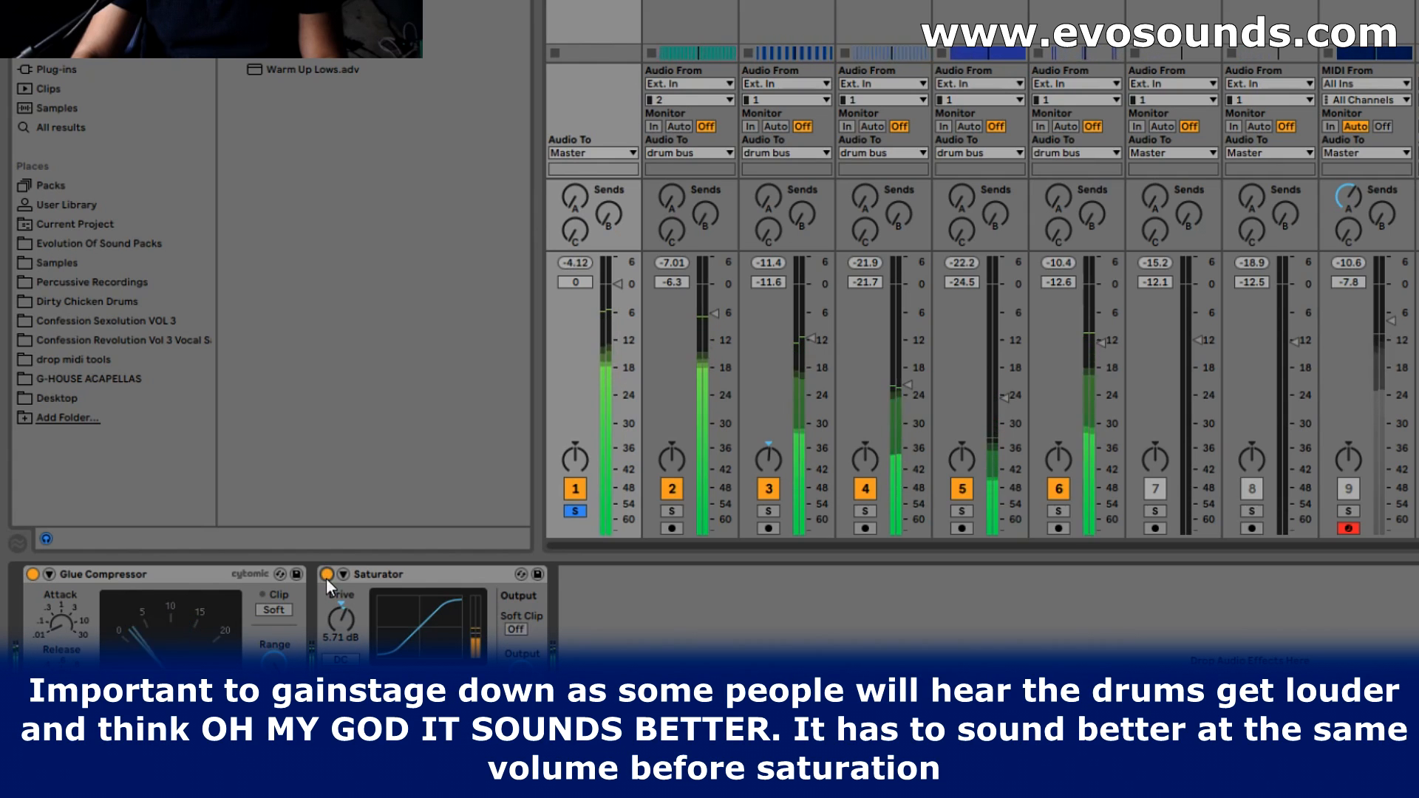
pyautogui.click(326, 575)
pyautogui.click(326, 575)
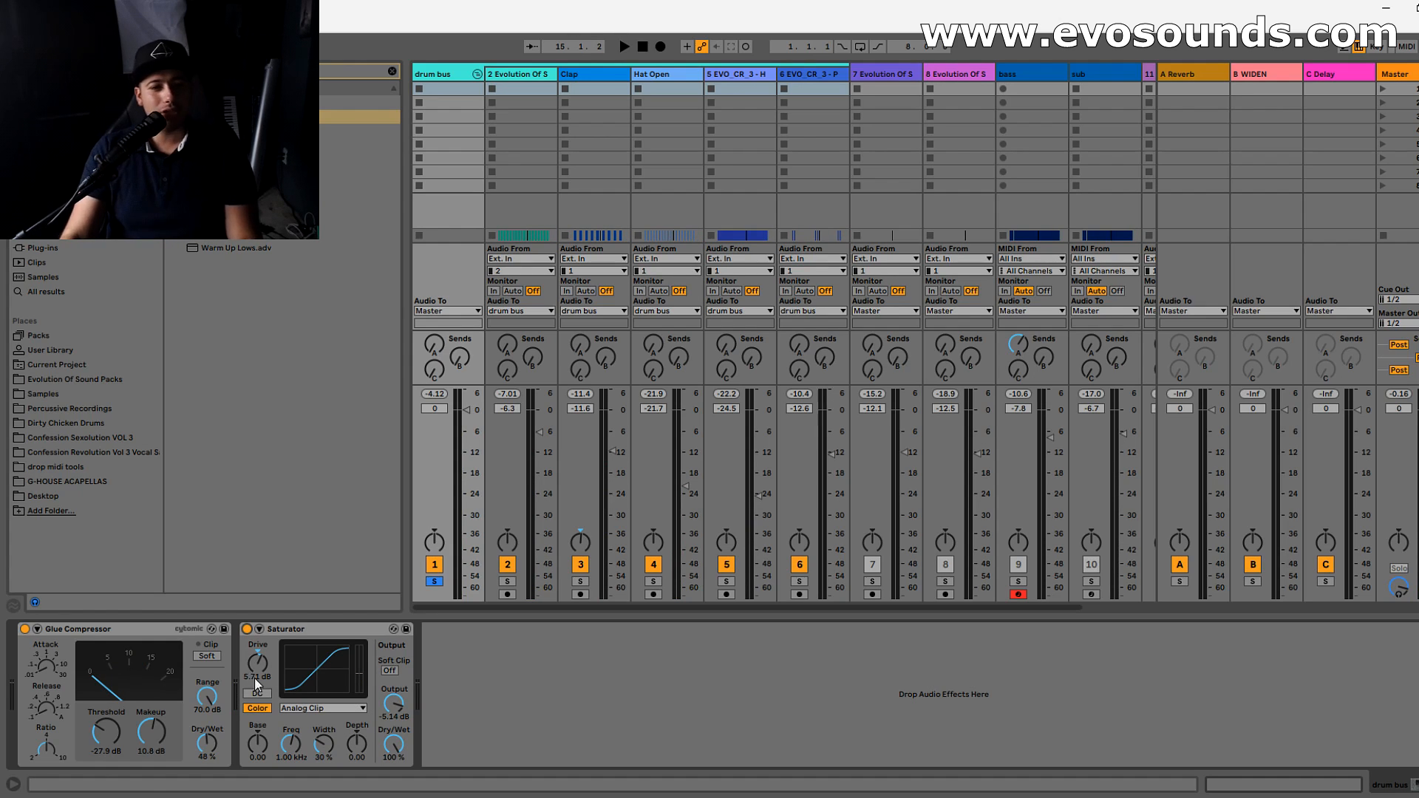
# - Try the Saturator's Soft Sine and Medium Curve types and reset its drive to the default
pyautogui.click(308, 709)
pyautogui.click(307, 731)
pyautogui.click(318, 708)
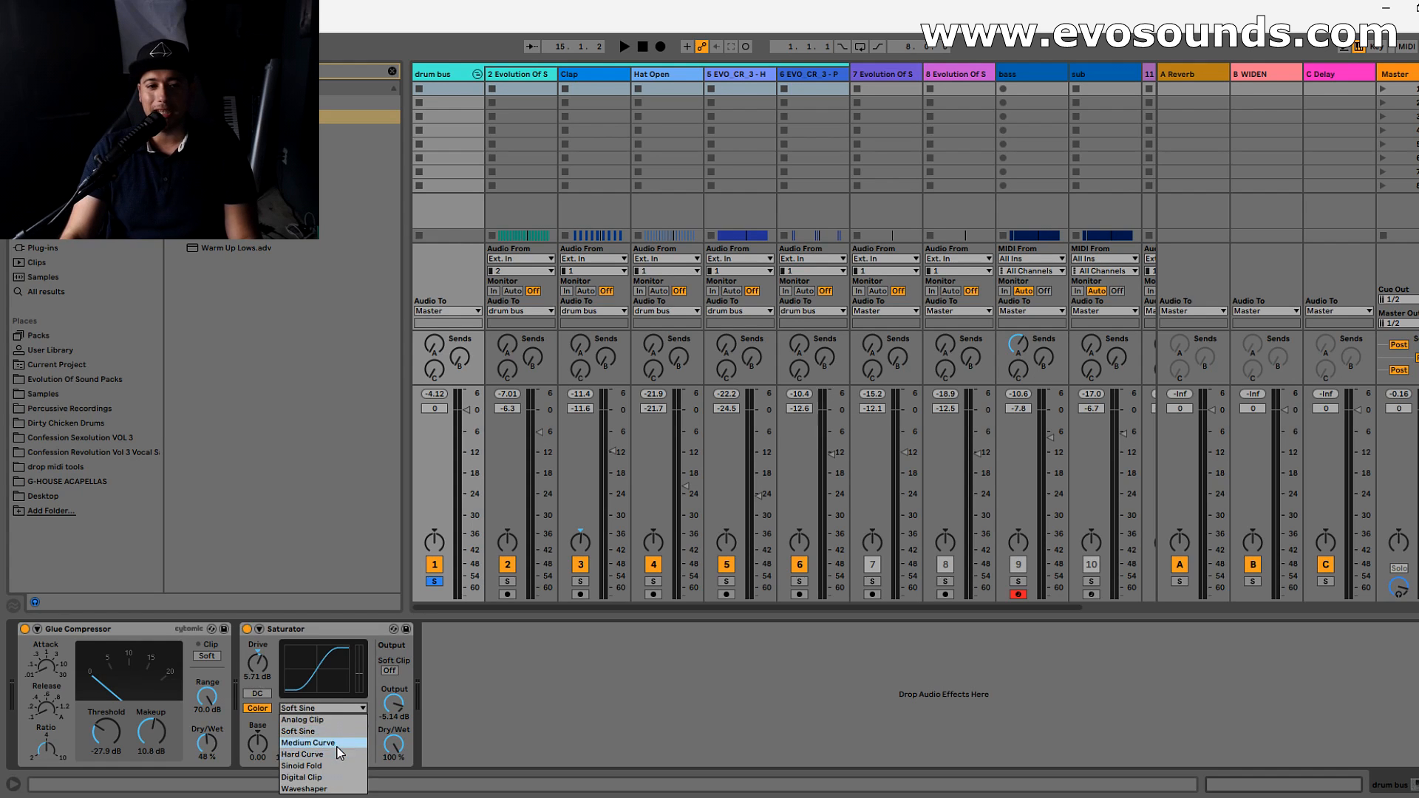
pyautogui.click(327, 742)
pyautogui.rightClick(261, 679)
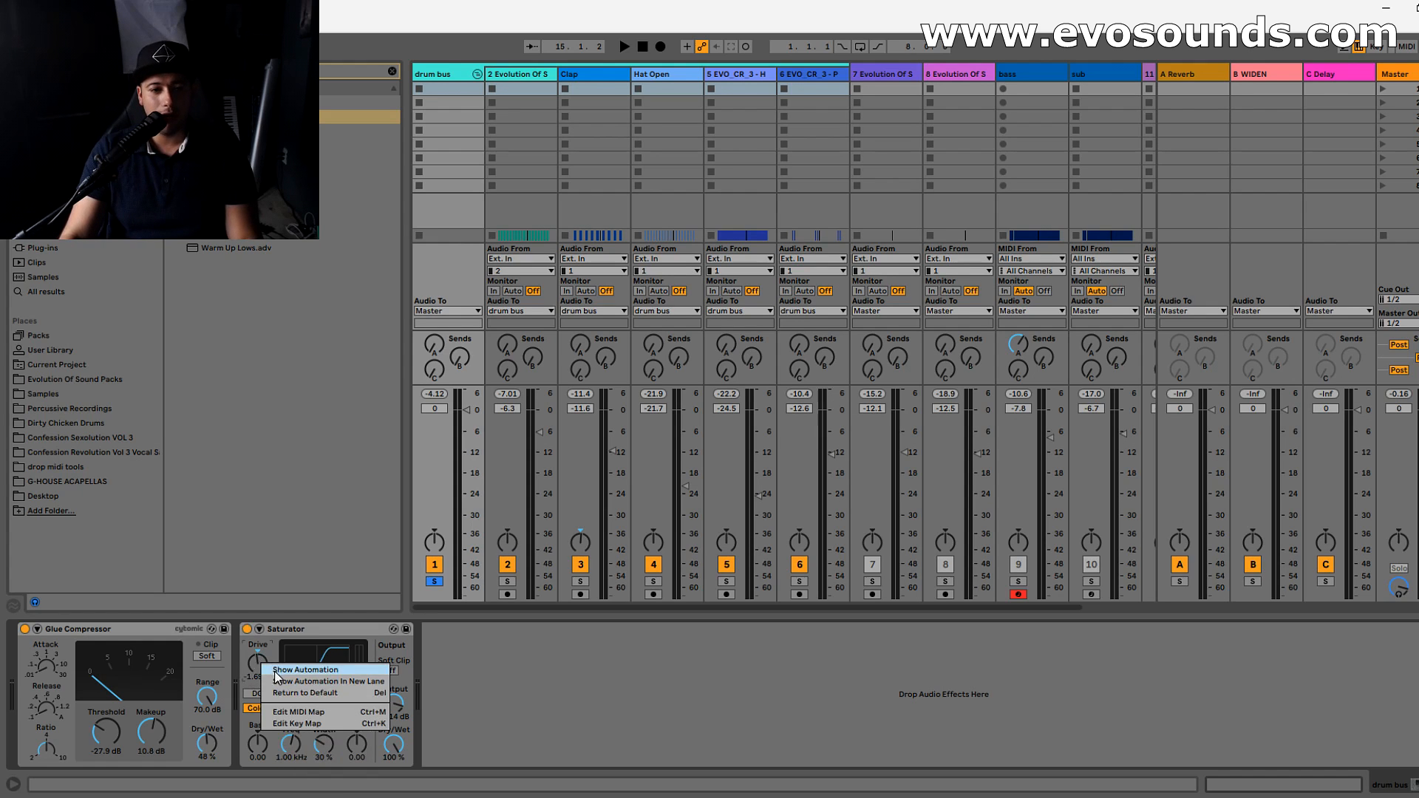
pyautogui.click(305, 693)
# - Raise the Clap track's volume to -9.0 dB while comparing the drum bus with the Saturator off and on
pyautogui.press('space')
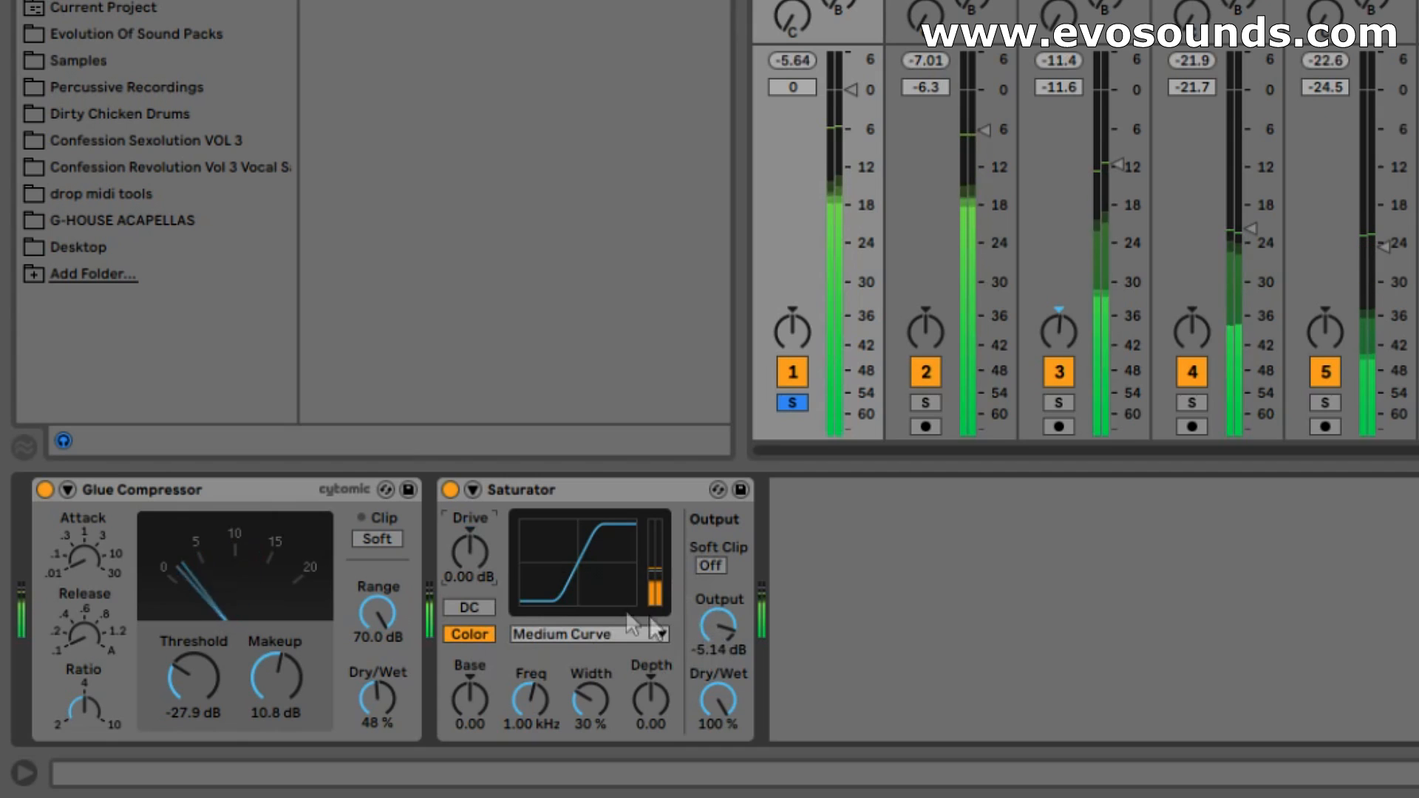
pyautogui.click(453, 488)
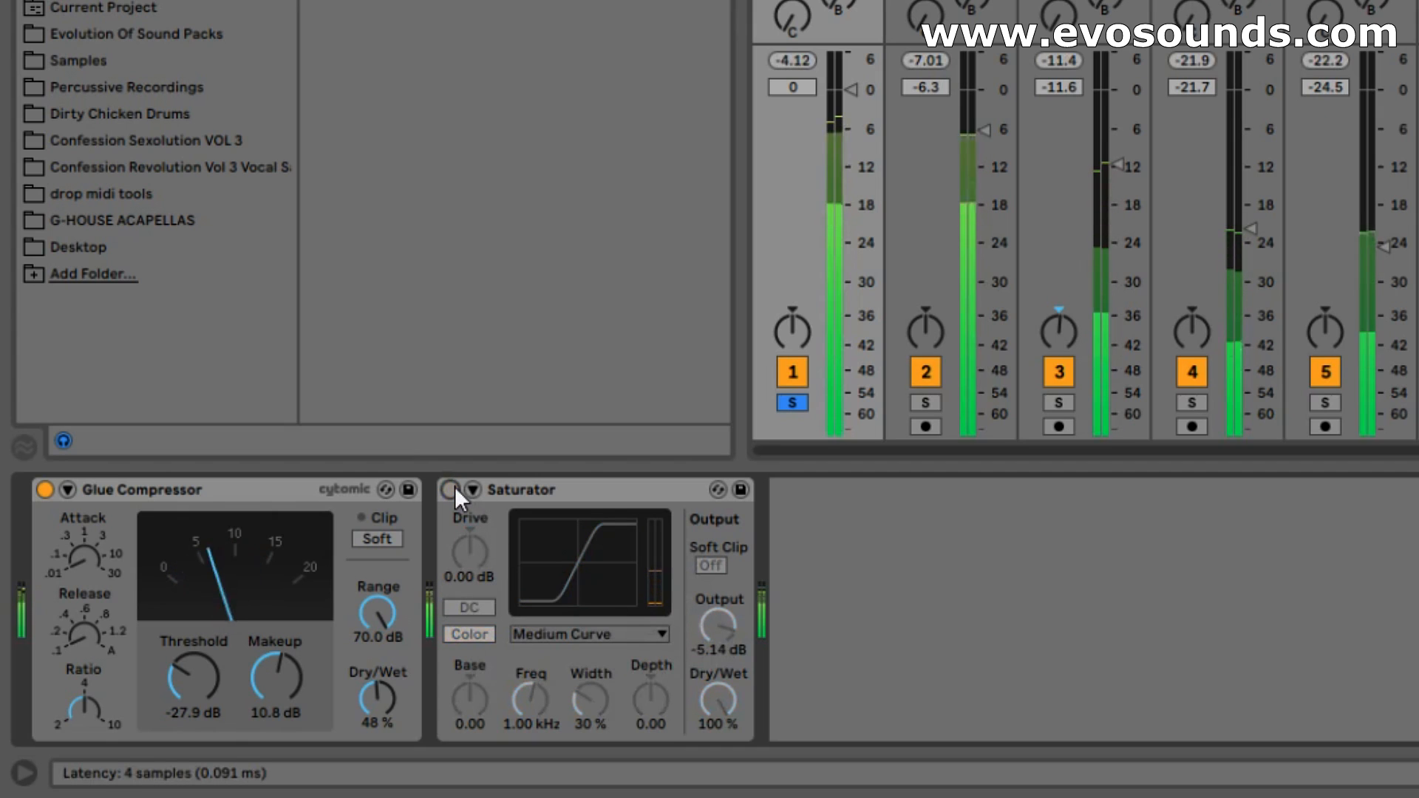
pyautogui.click(454, 488)
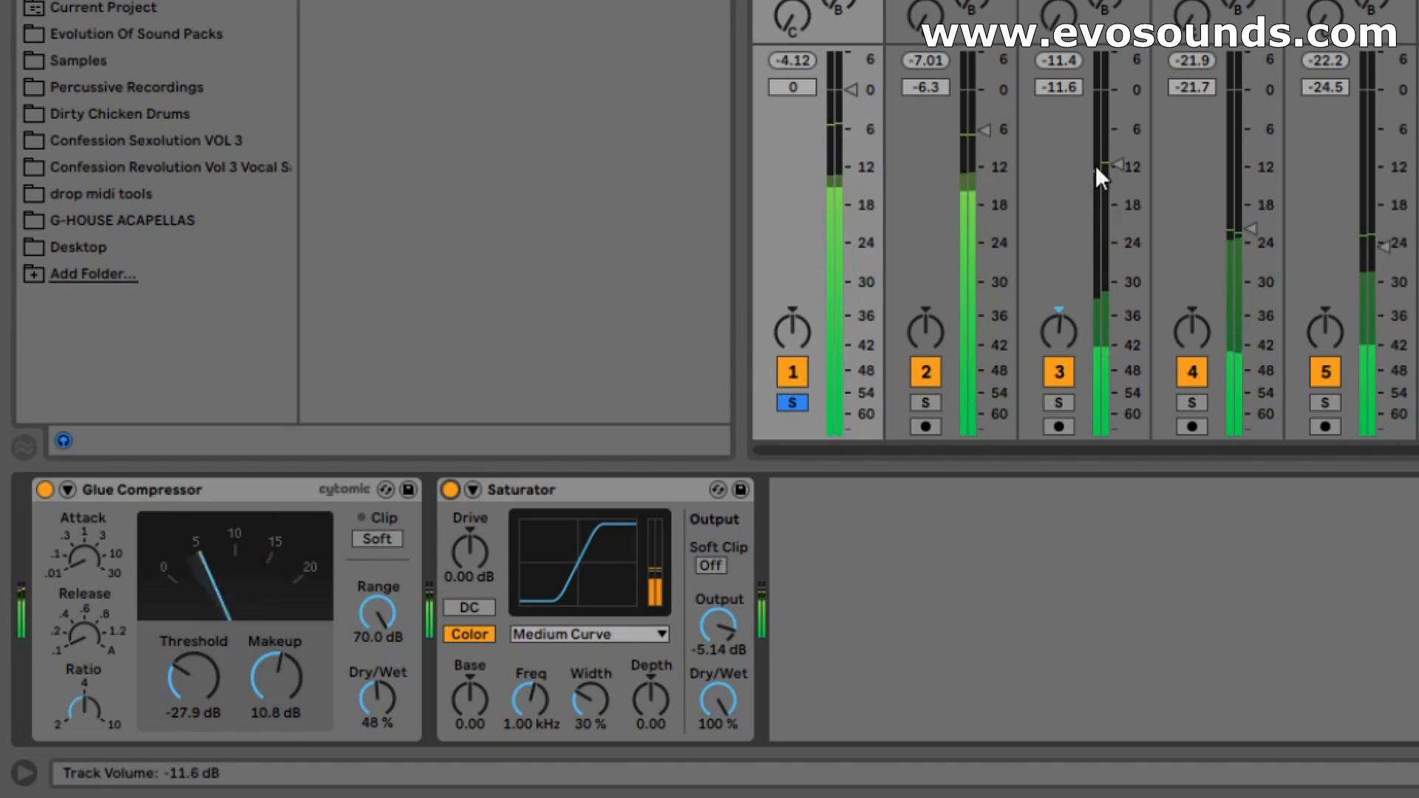
pyautogui.moveTo(1109, 153); pyautogui.dragTo(1116, 148)
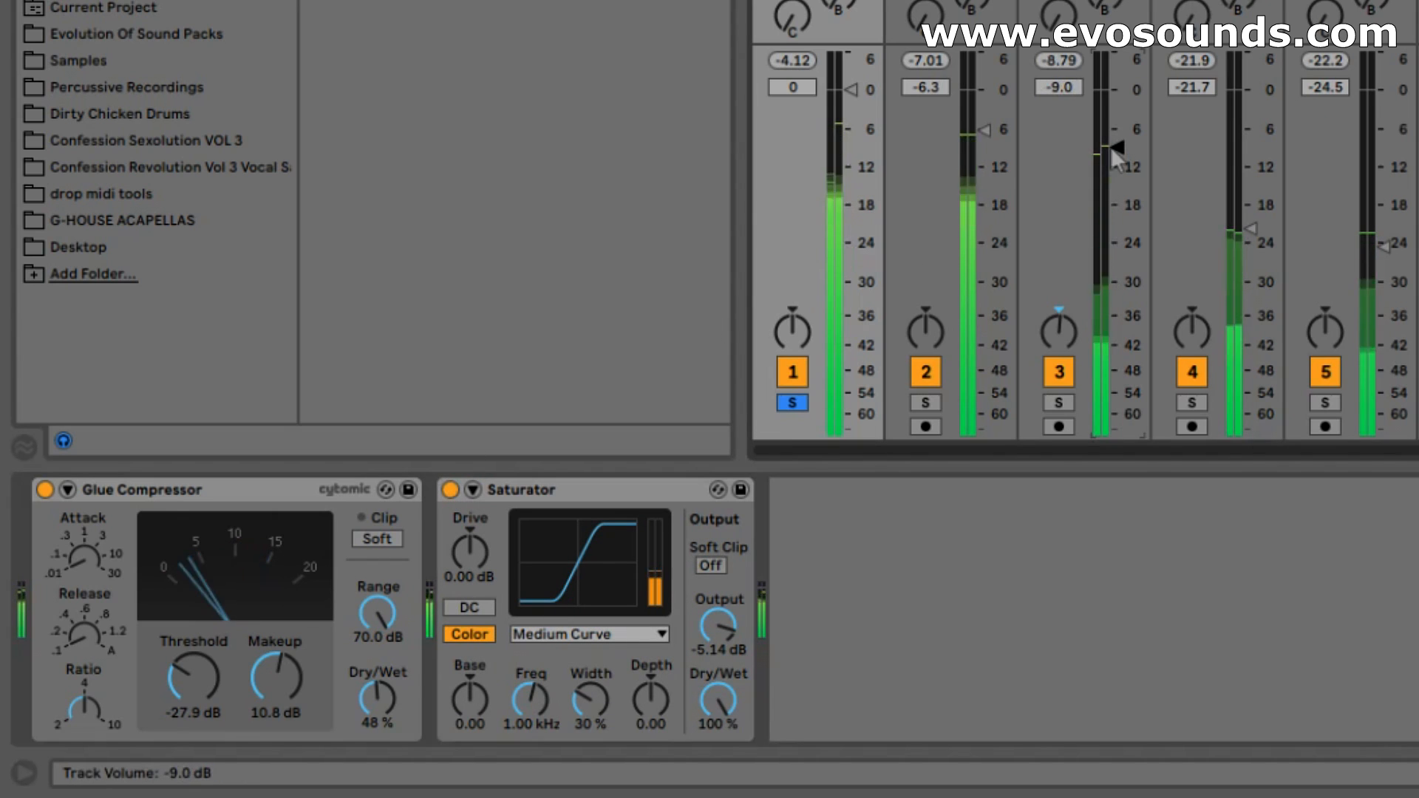
pyautogui.click(448, 492)
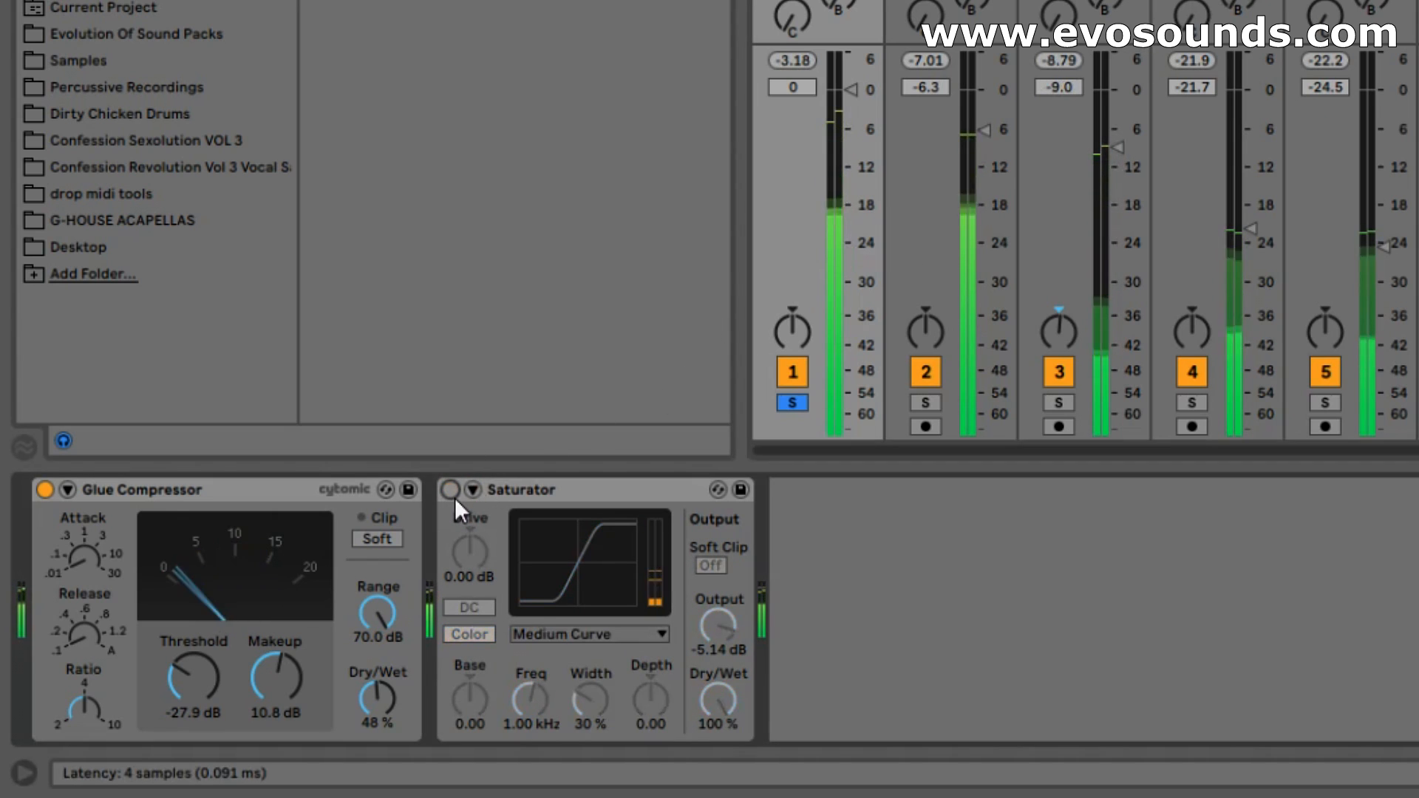
pyautogui.click(453, 497)
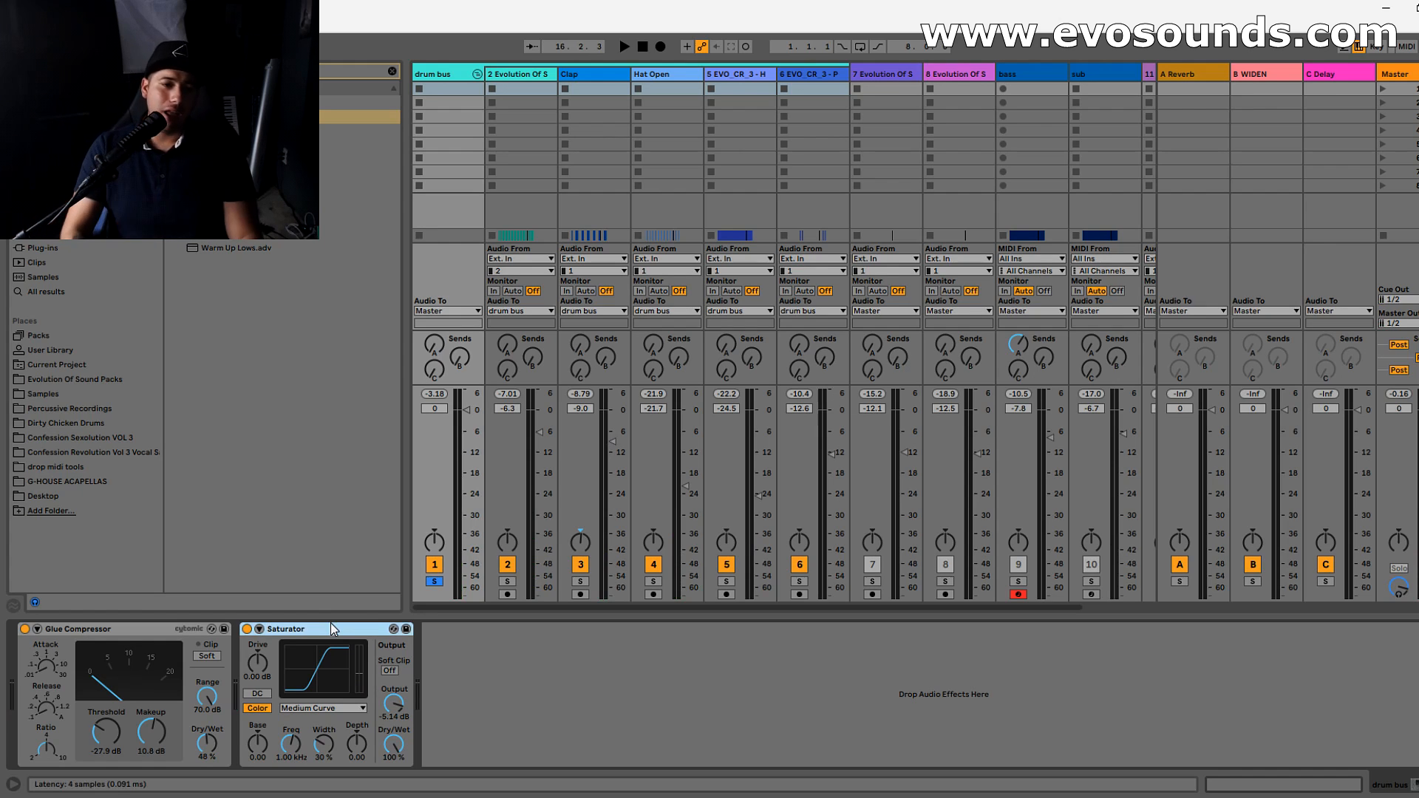
# - Set the Saturator back to Analog Clip with 5.71 dB drive and play the drum bus
pyautogui.click(392, 71)
pyautogui.click(319, 708)
pyautogui.click(320, 720)
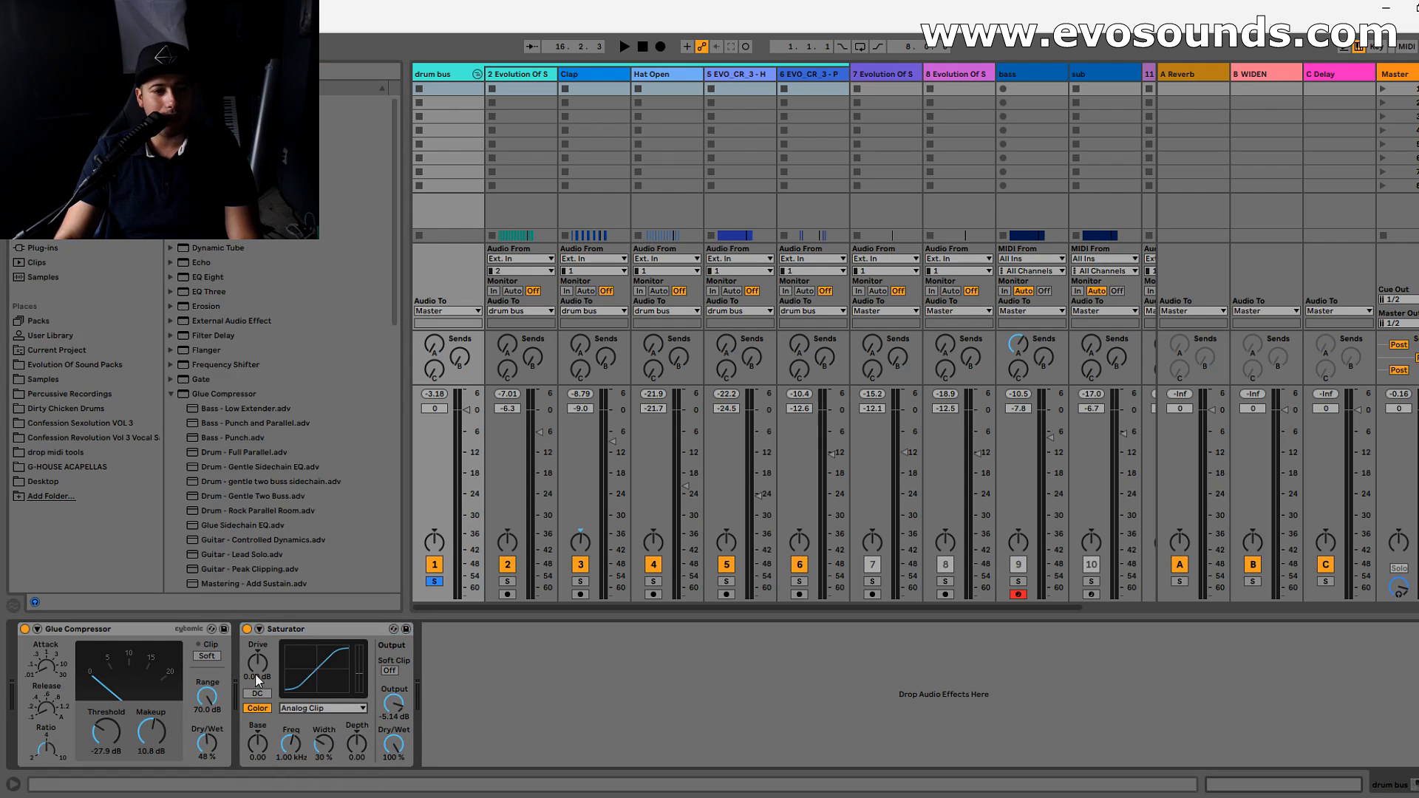
pyautogui.press('space')
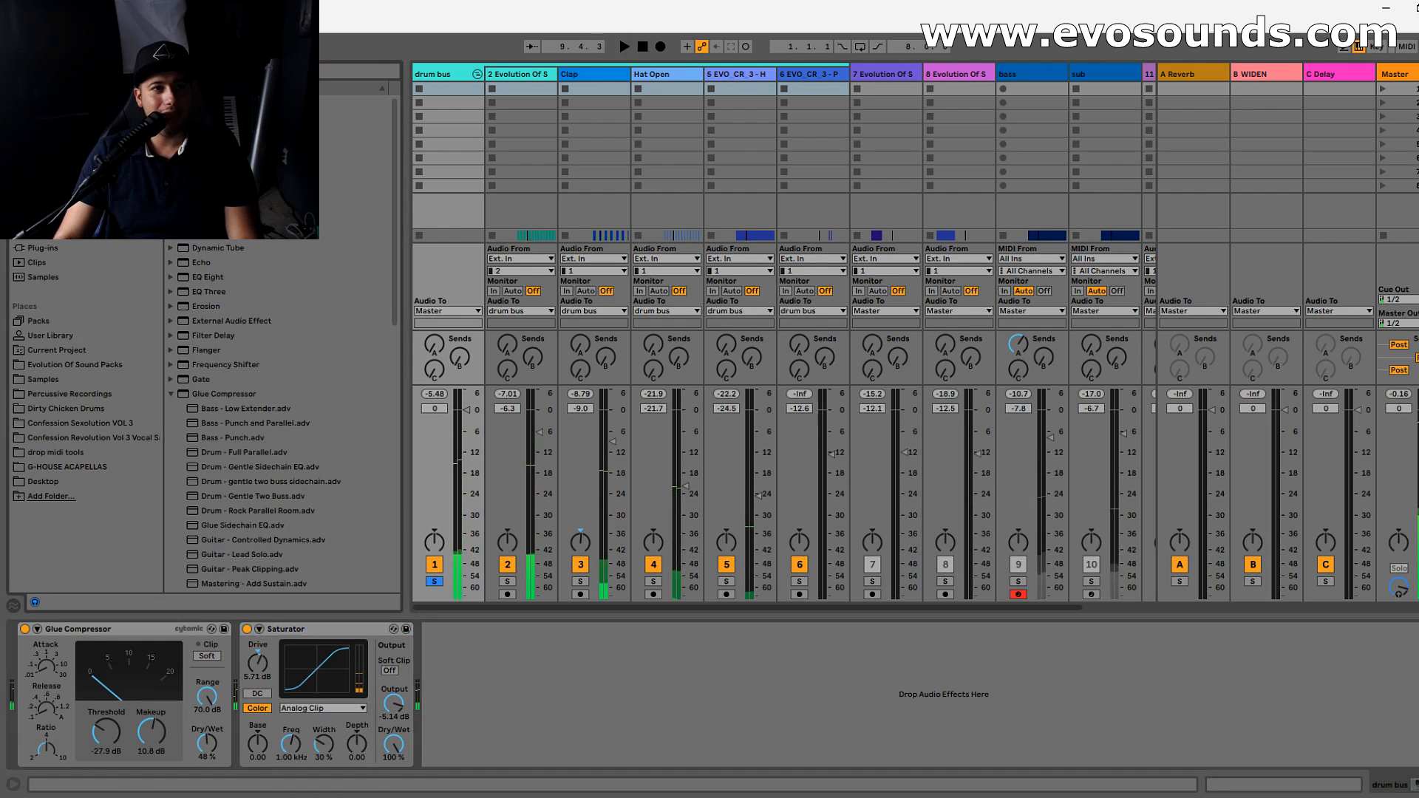
# - Add a Reverb after the Saturator on the drum bus, set its dry/wet to 9.5%, and play the drums
pyautogui.hotkey('ctrl', 'f')
pyautogui.moveTo(529, 686); pyautogui.dragTo(532, 689)
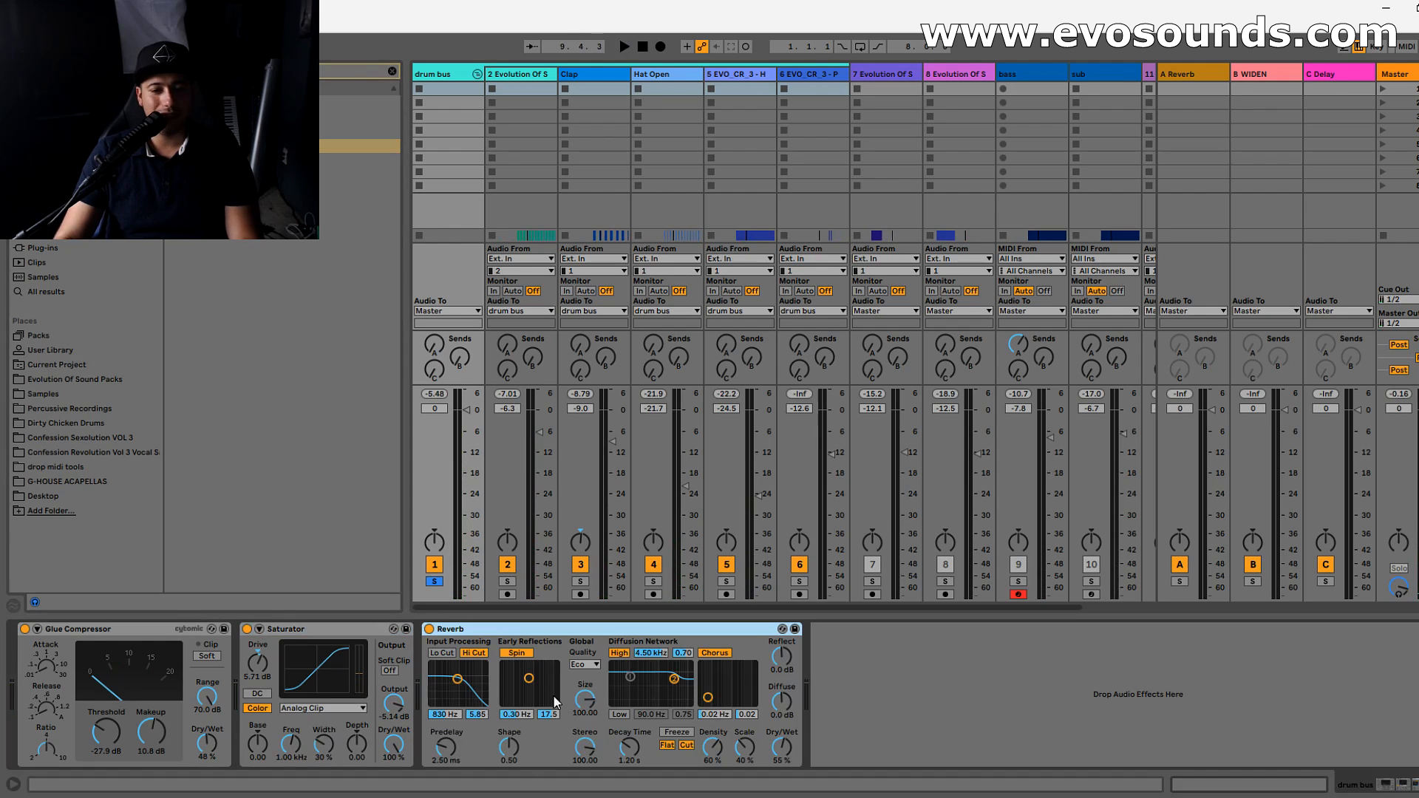
pyautogui.click(521, 74)
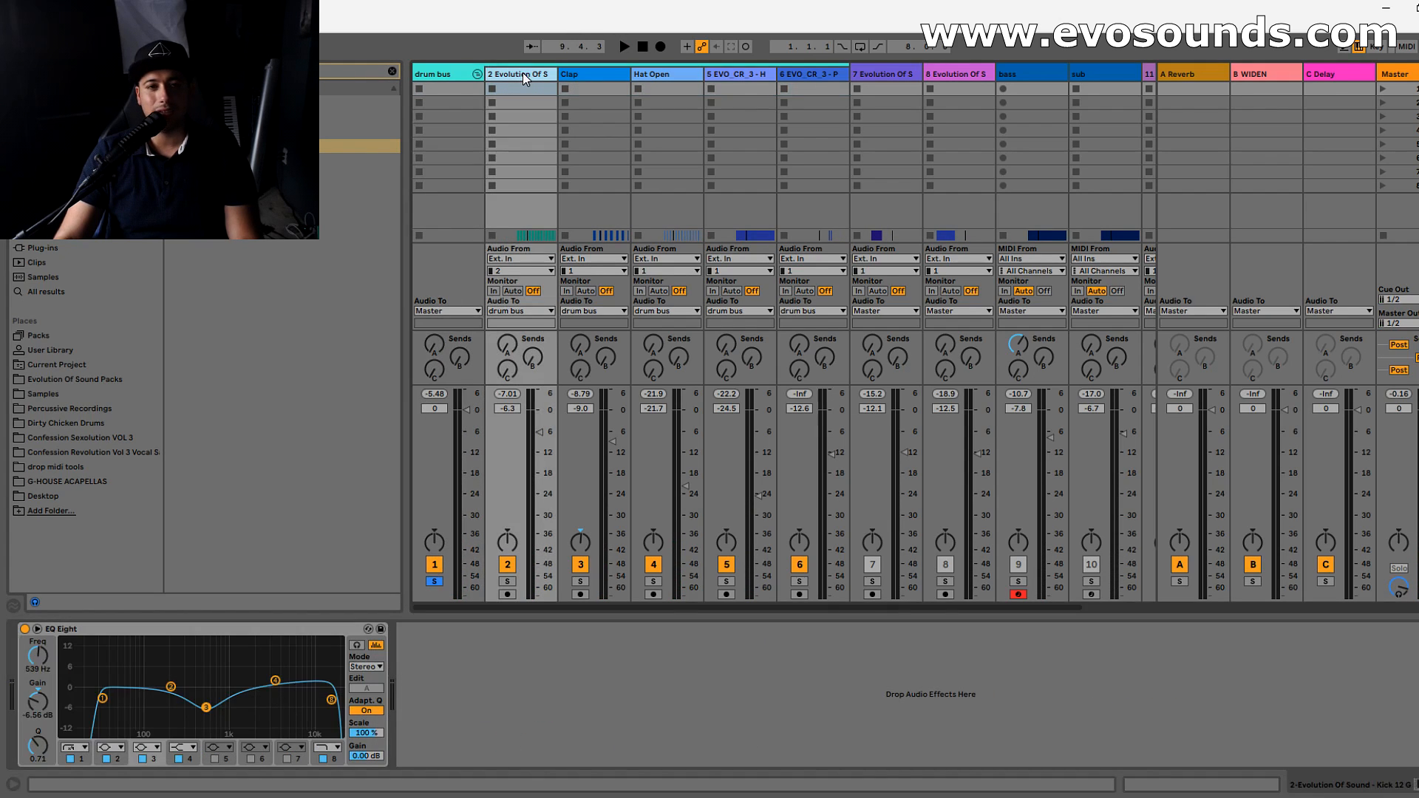
pyautogui.click(463, 74)
pyautogui.click(522, 74)
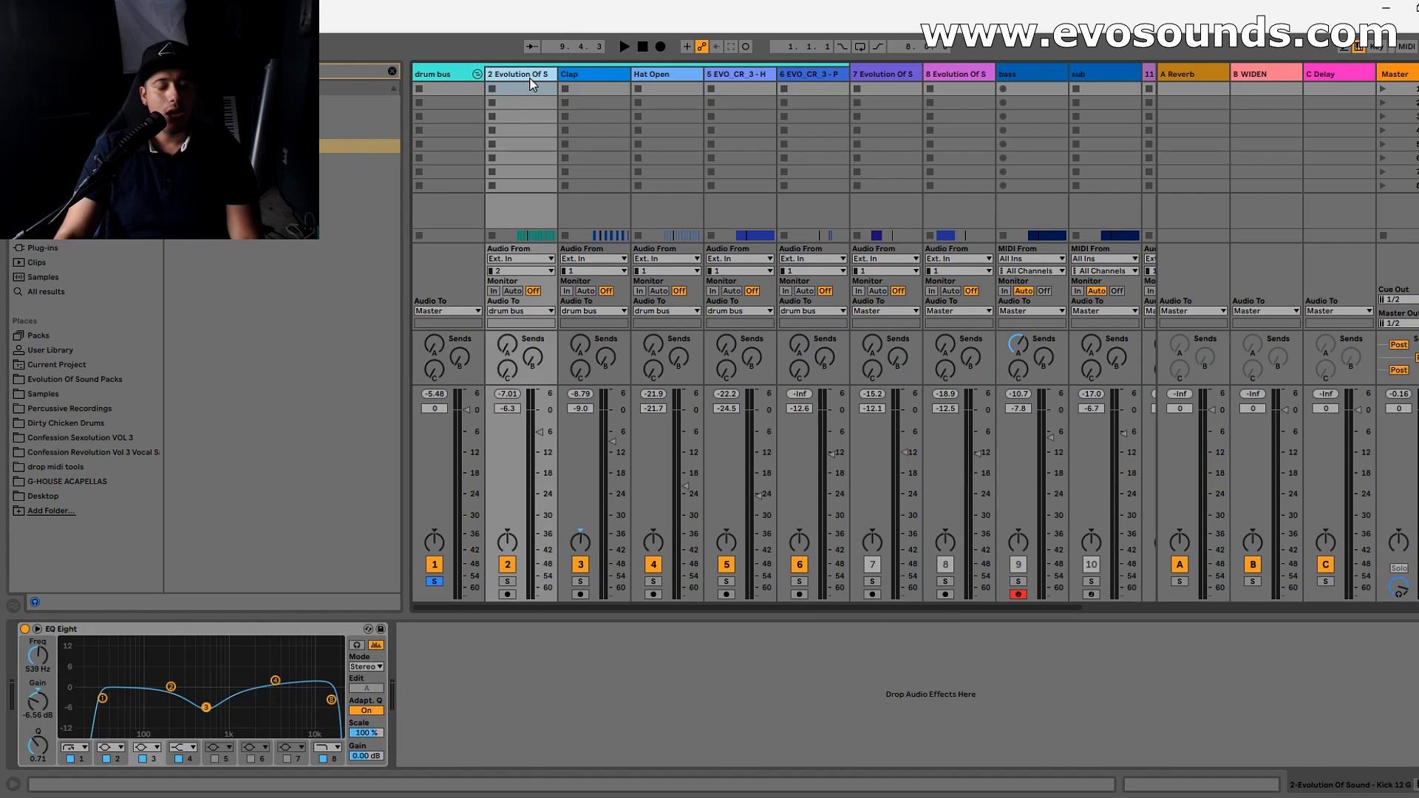
pyautogui.click(463, 73)
pyautogui.moveTo(782, 747); pyautogui.dragTo(782, 769)
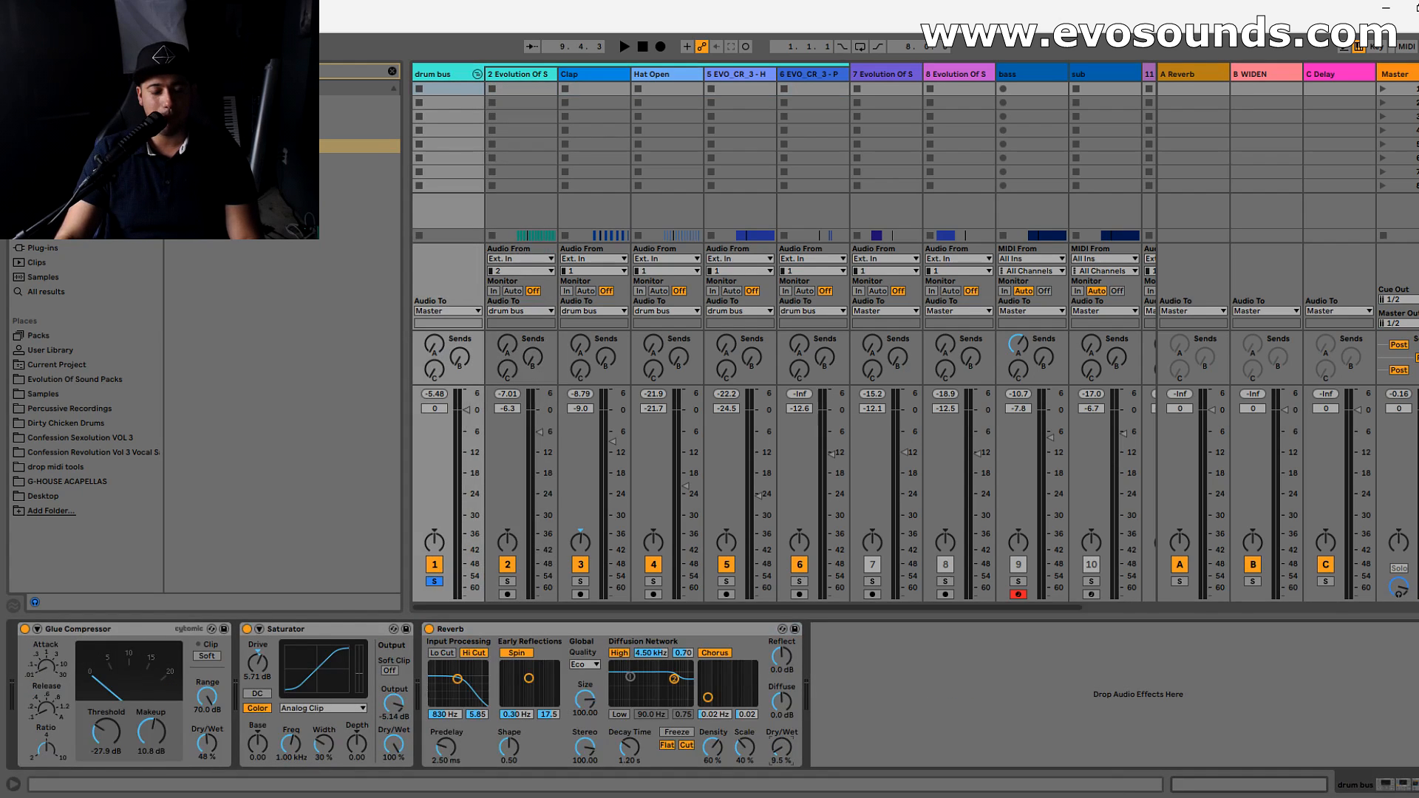
pyautogui.press('space')
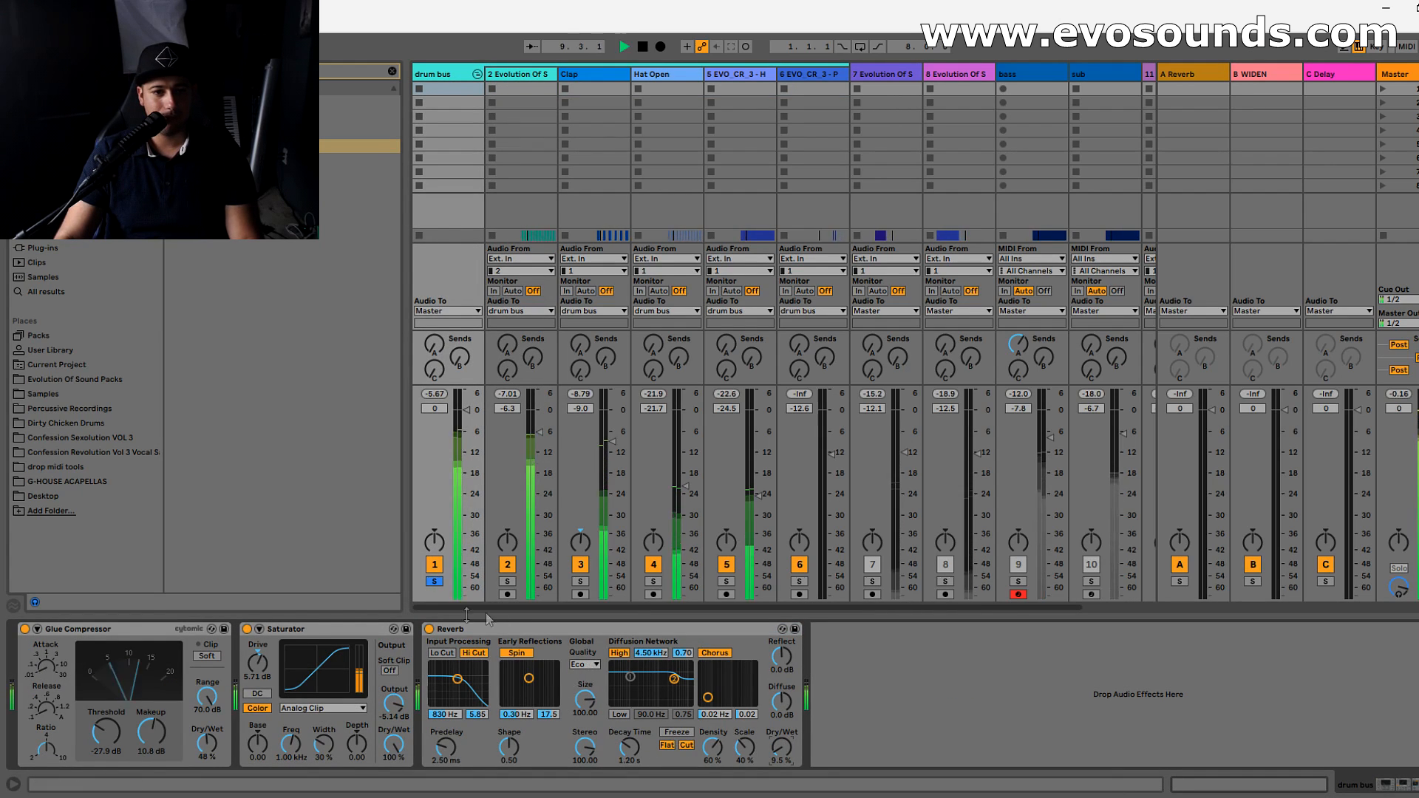
# - Enable the Reverb's low cut with its input filter at 3.02 kHz, and group the Clap, Hat Open and two EVO_CR_3 tracks as DRUMS
pyautogui.click(442, 653)
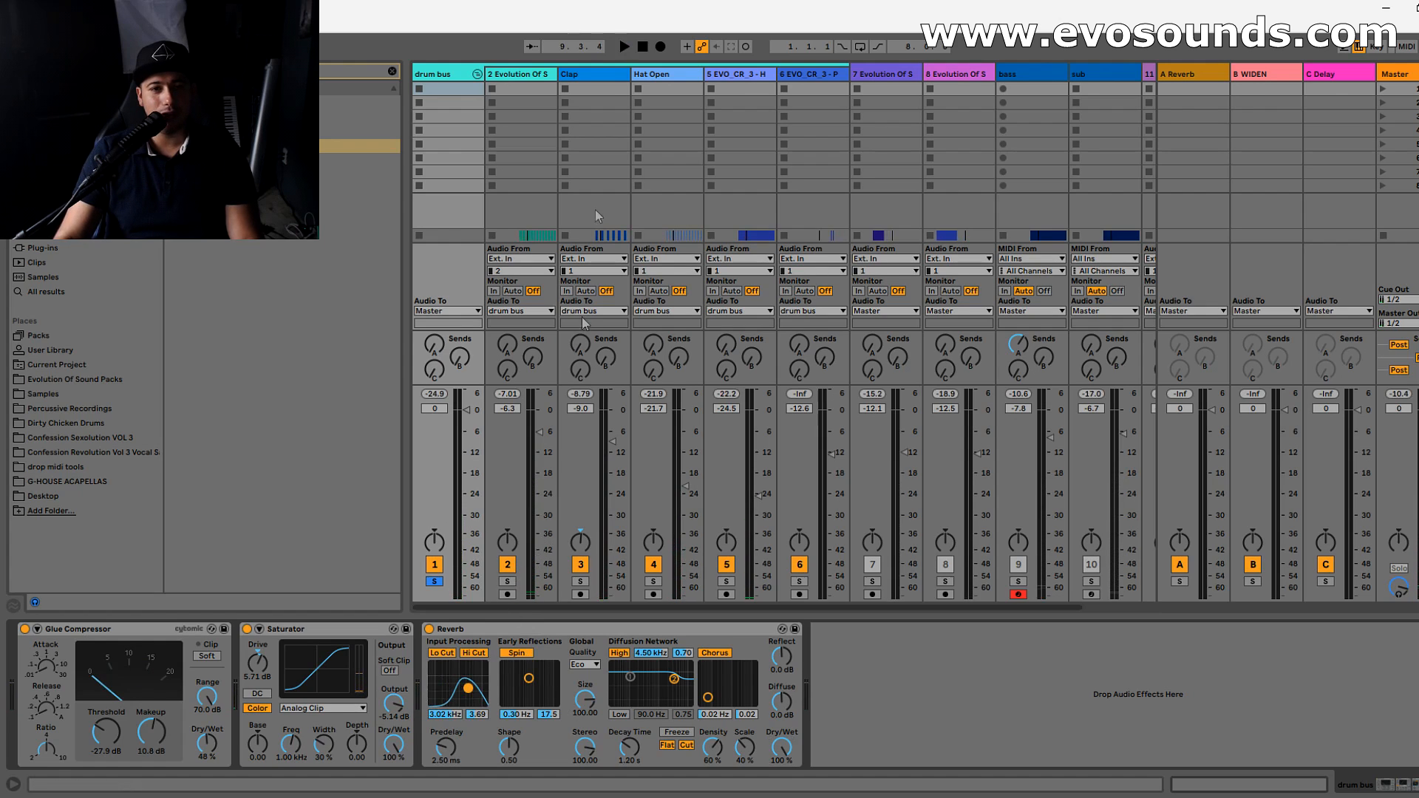
pyautogui.moveTo(601, 82); pyautogui.dragTo(809, 77)
pyautogui.hotkey('ctrl', 'g')
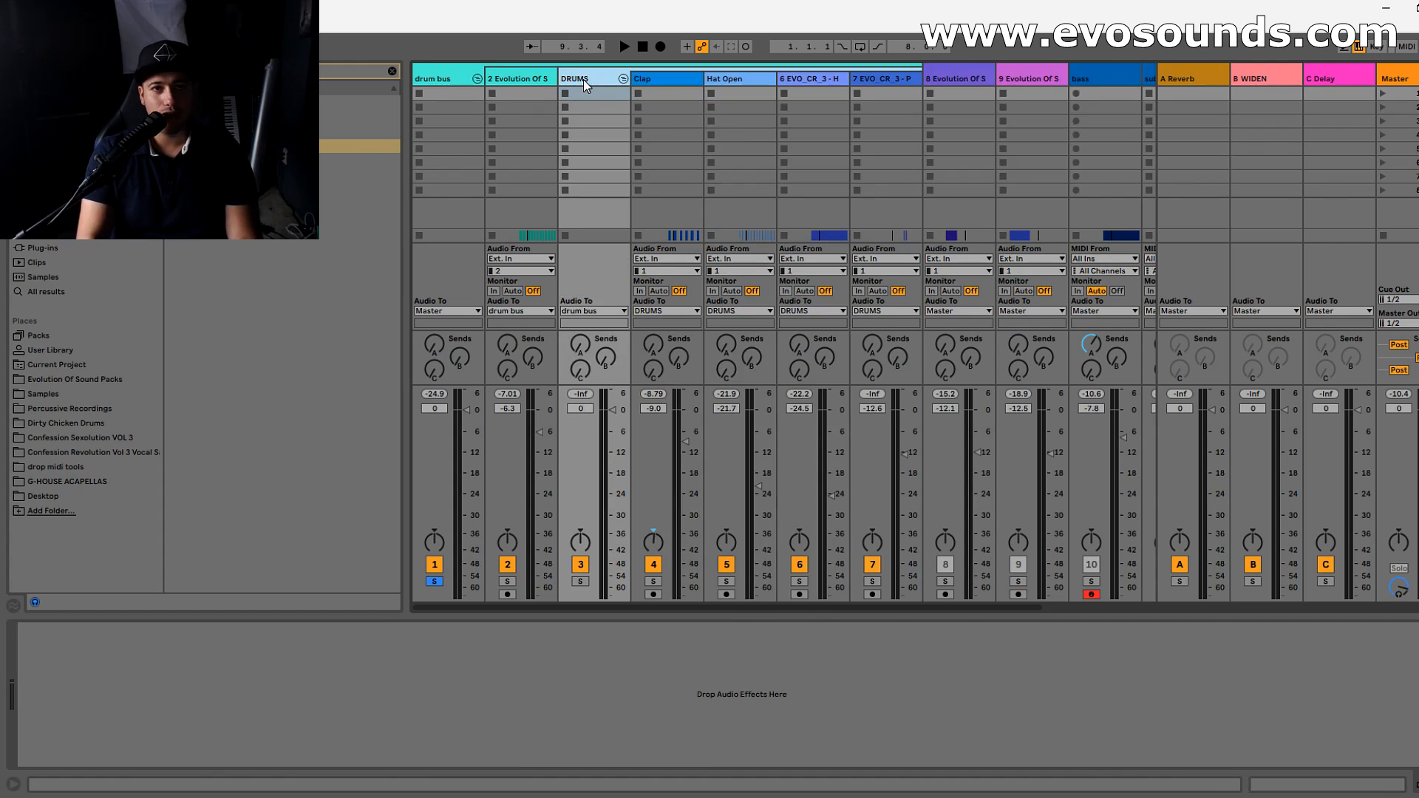
# - Move the Reverb from the drum bus to the DRUMS group and lower its dry/wet to 9.5% during playback
pyautogui.click(517, 78)
pyautogui.click(444, 79)
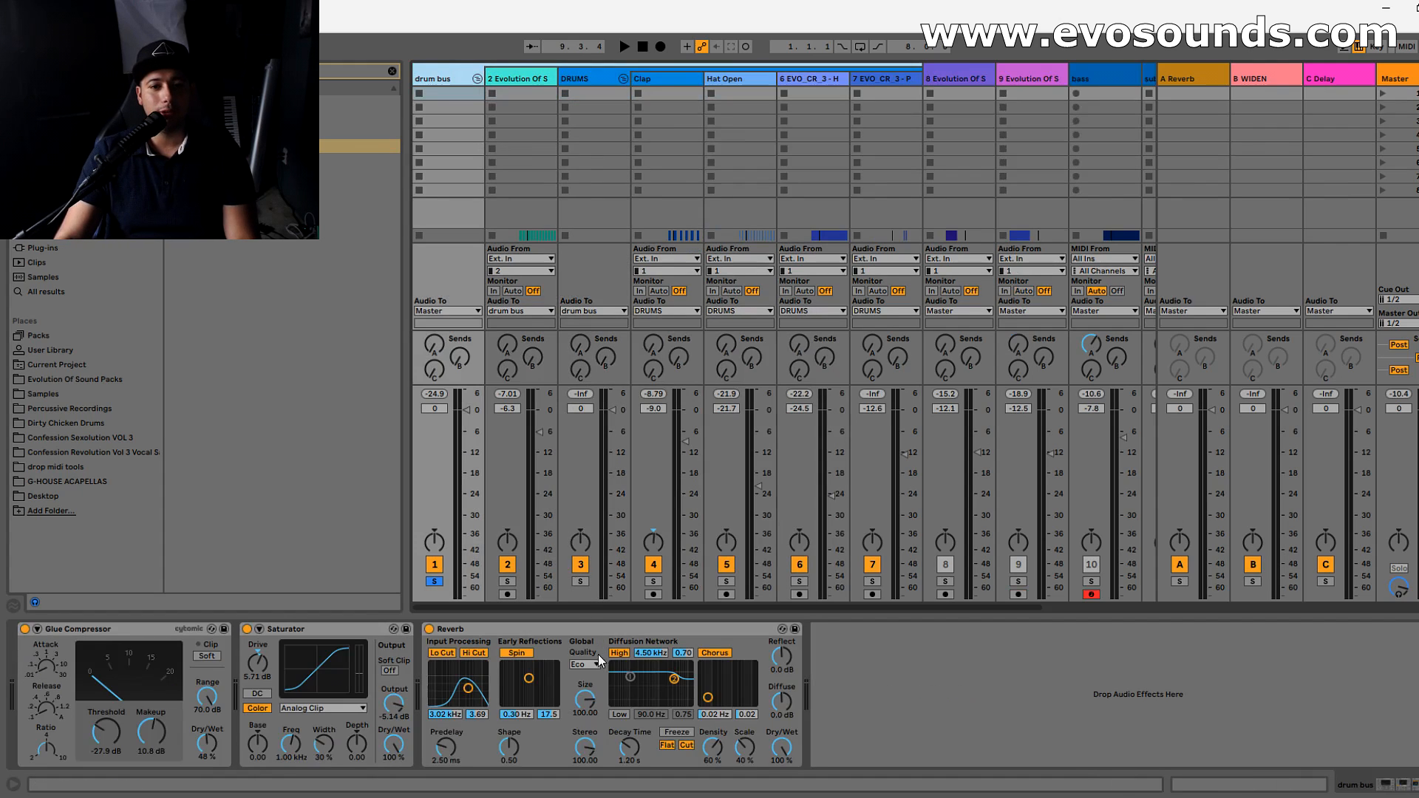
pyautogui.click(589, 87)
pyautogui.press('space')
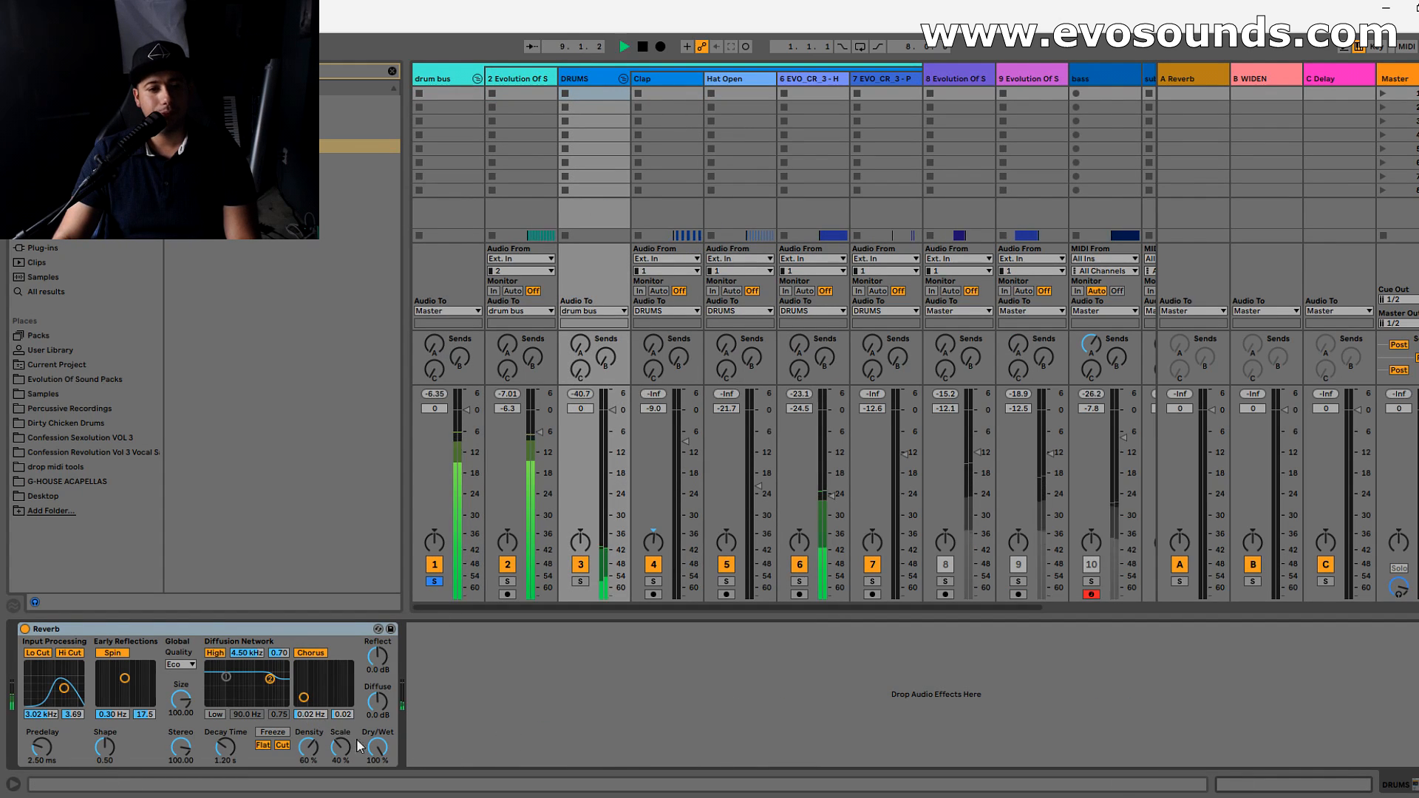
pyautogui.moveTo(379, 751); pyautogui.dragTo(379, 783)
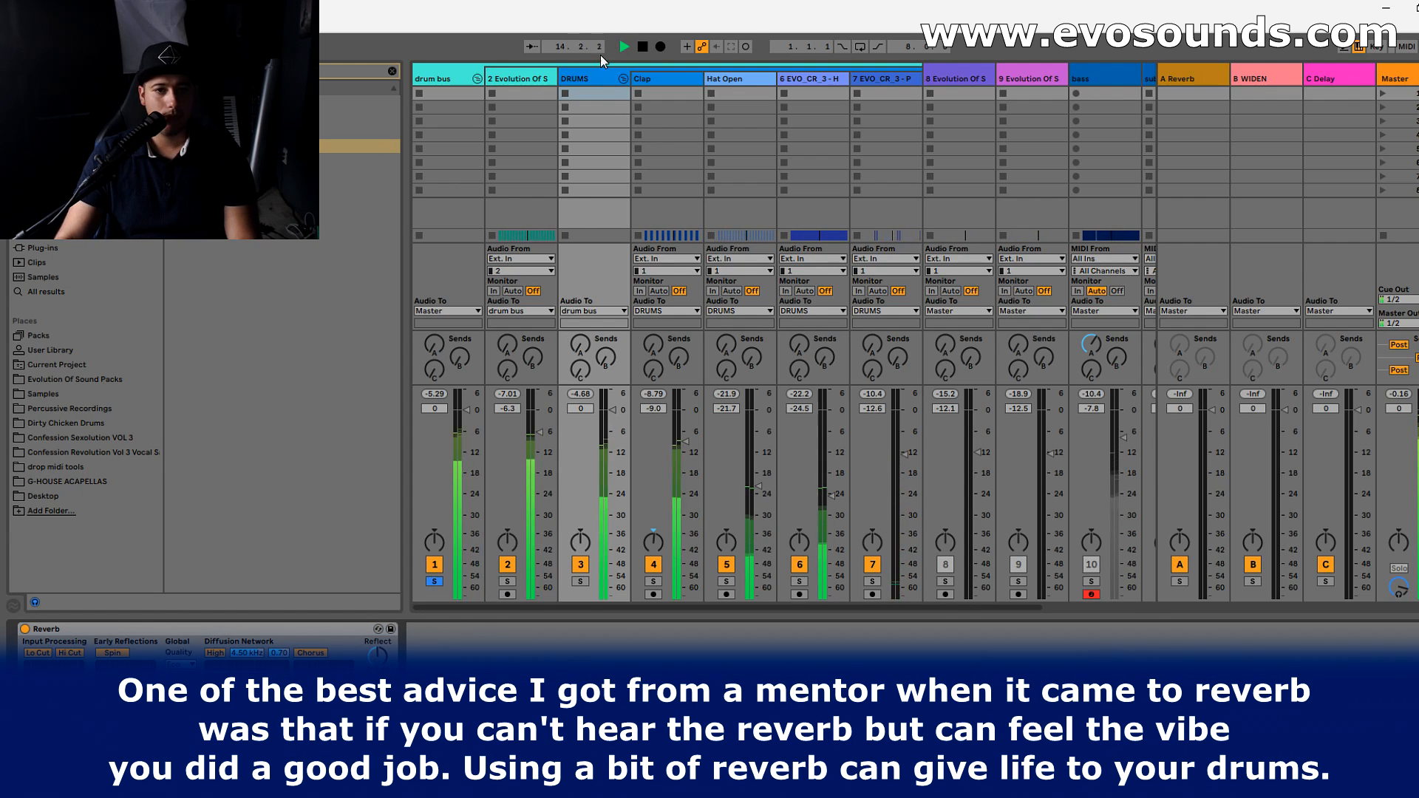
# - Move the kick track out of the drum bus group, placing it ahead of the group, and play the drum bus
pyautogui.click(445, 78)
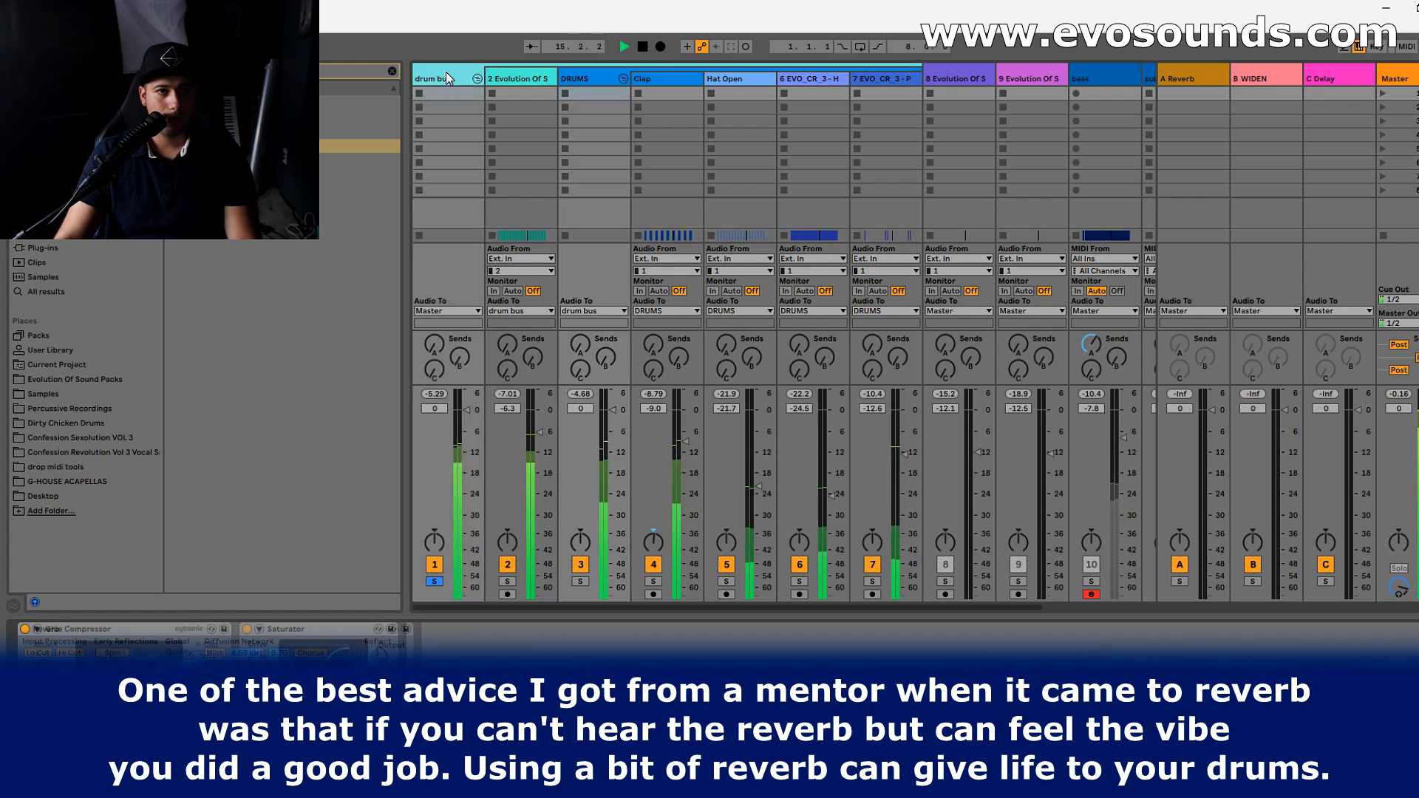
pyautogui.press('space')
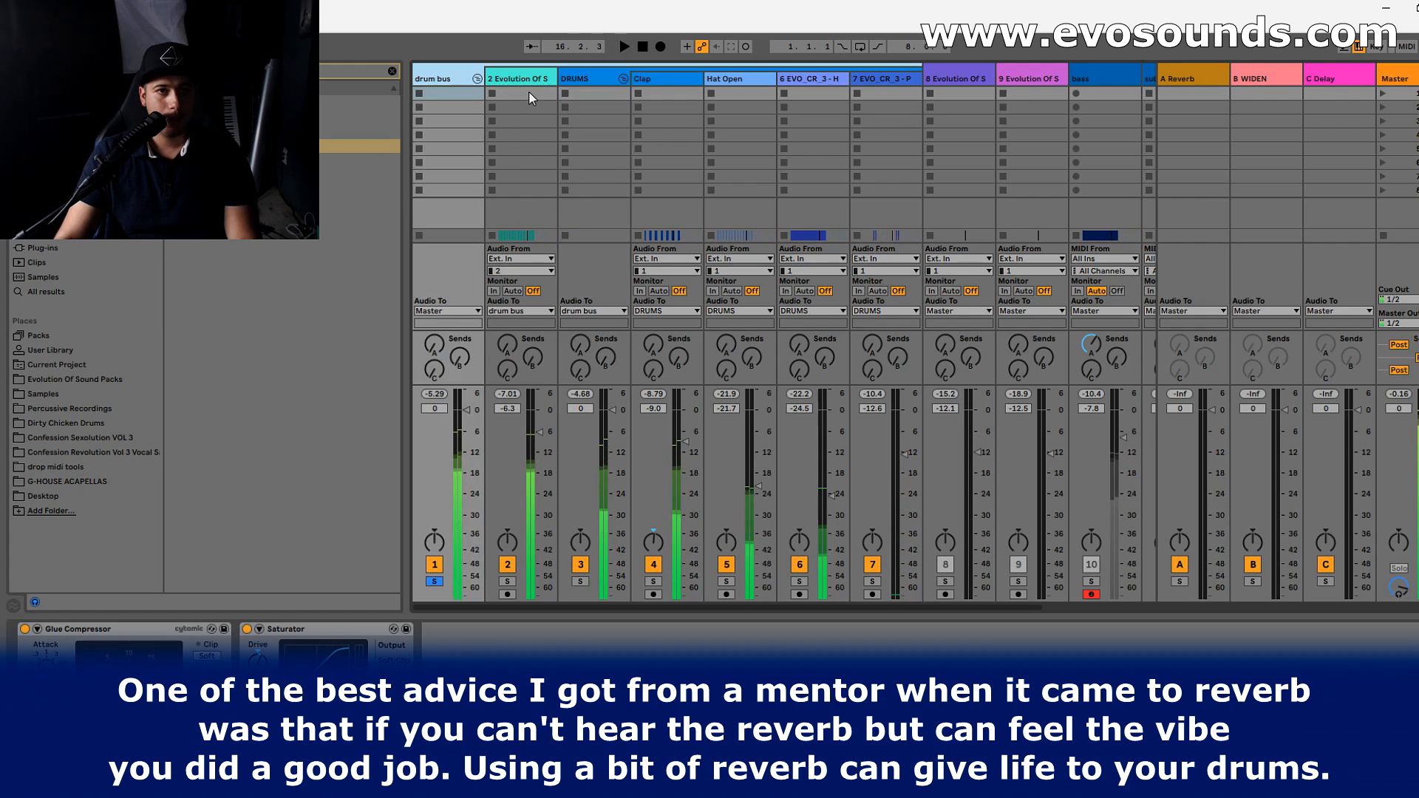
pyautogui.click(530, 86)
pyautogui.moveTo(530, 89); pyautogui.dragTo(471, 76)
pyautogui.press('space')
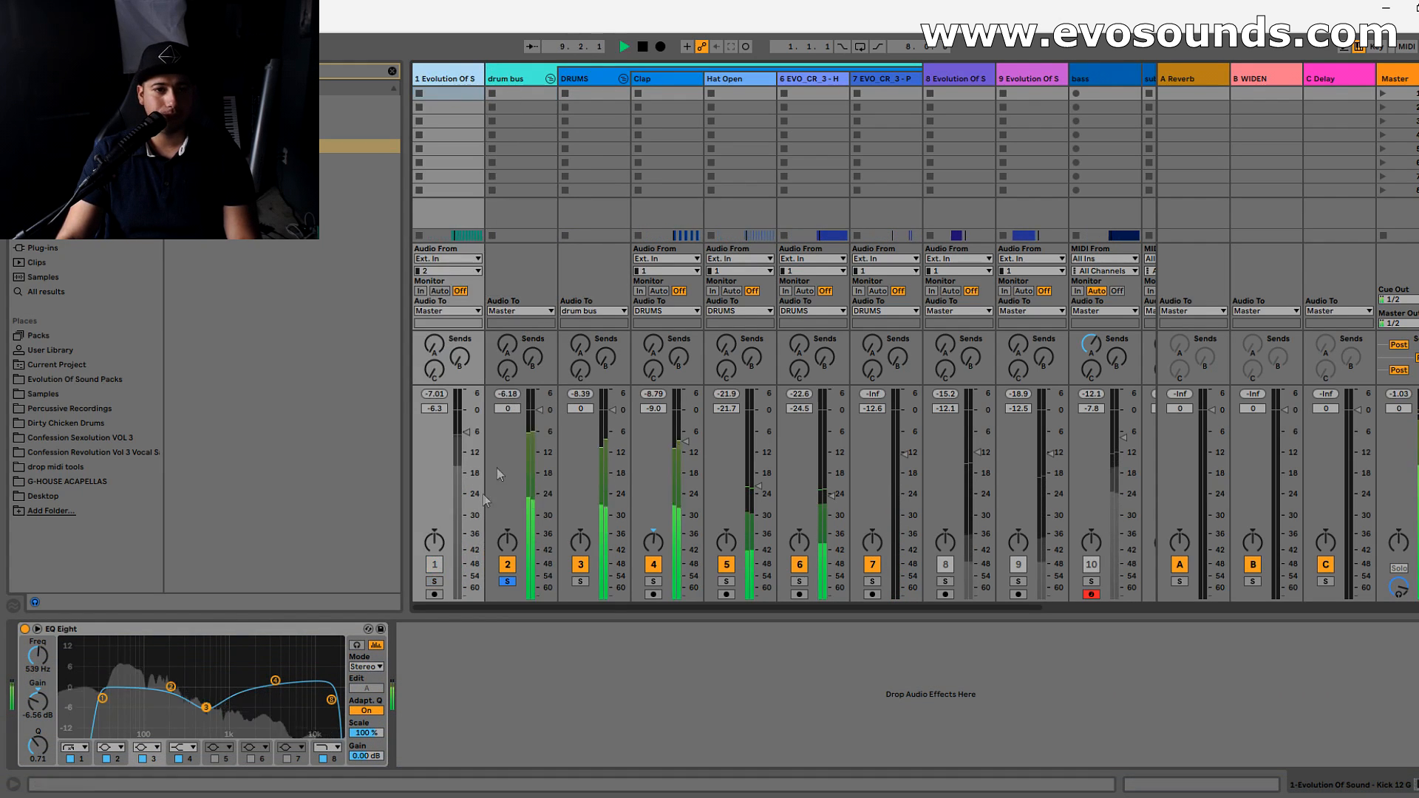
# - Compare the kick soloed with the drum bus from outside the group and with the kick back inside it
pyautogui.click(506, 581)
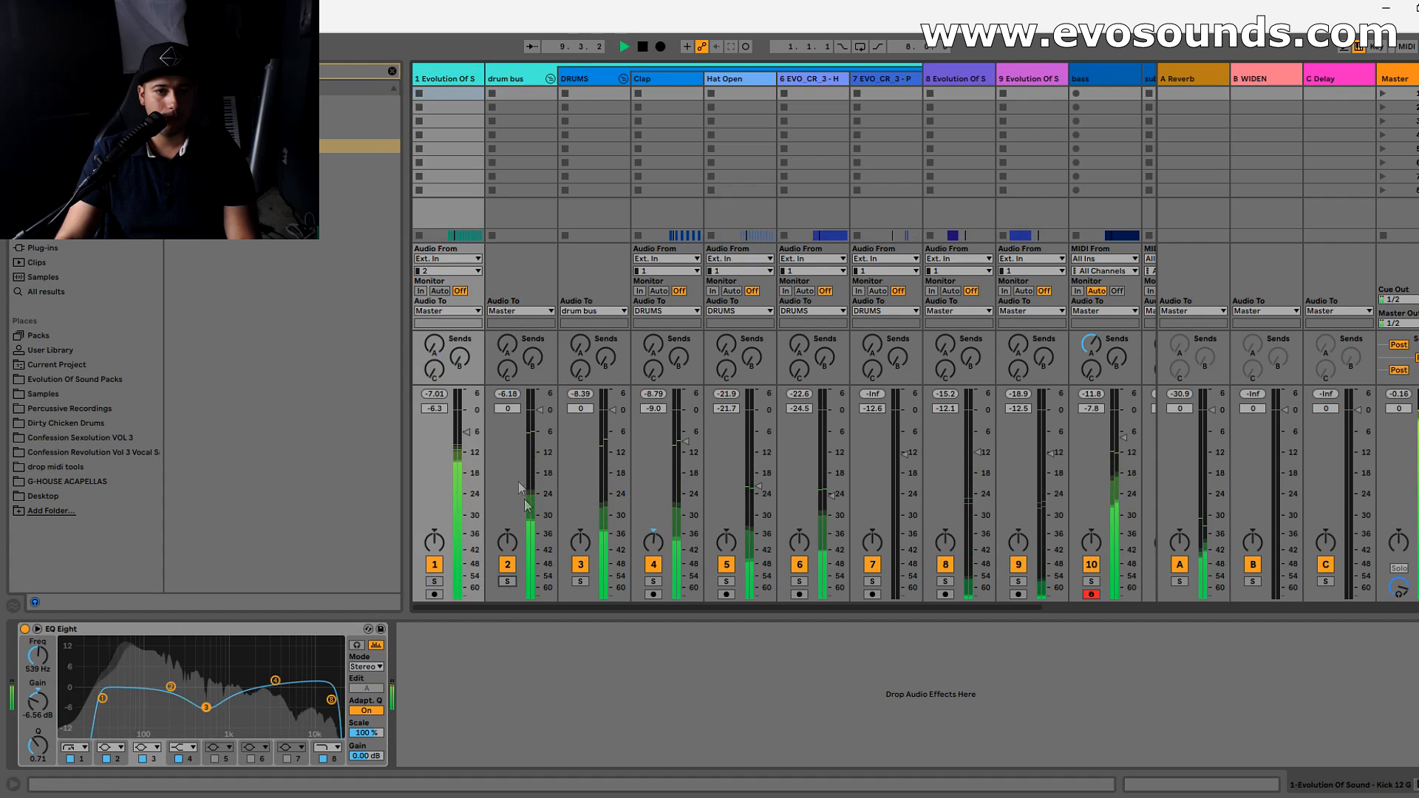
pyautogui.click(435, 581)
pyautogui.keyDown('ctrl'); pyautogui.click(507, 582); pyautogui.keyUp('ctrl')
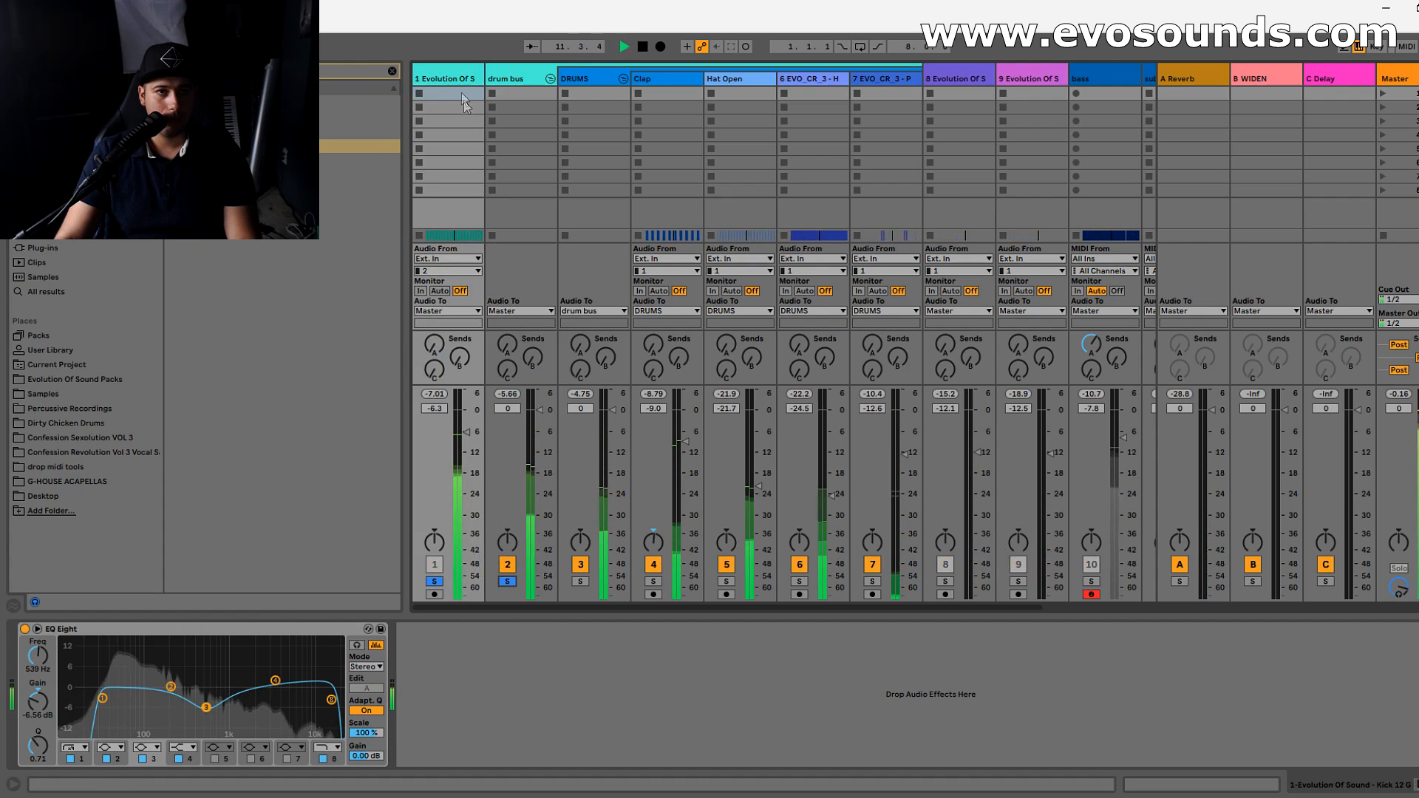
pyautogui.moveTo(552, 88); pyautogui.dragTo(444, 79)
pyautogui.click(434, 582)
pyautogui.click(435, 582)
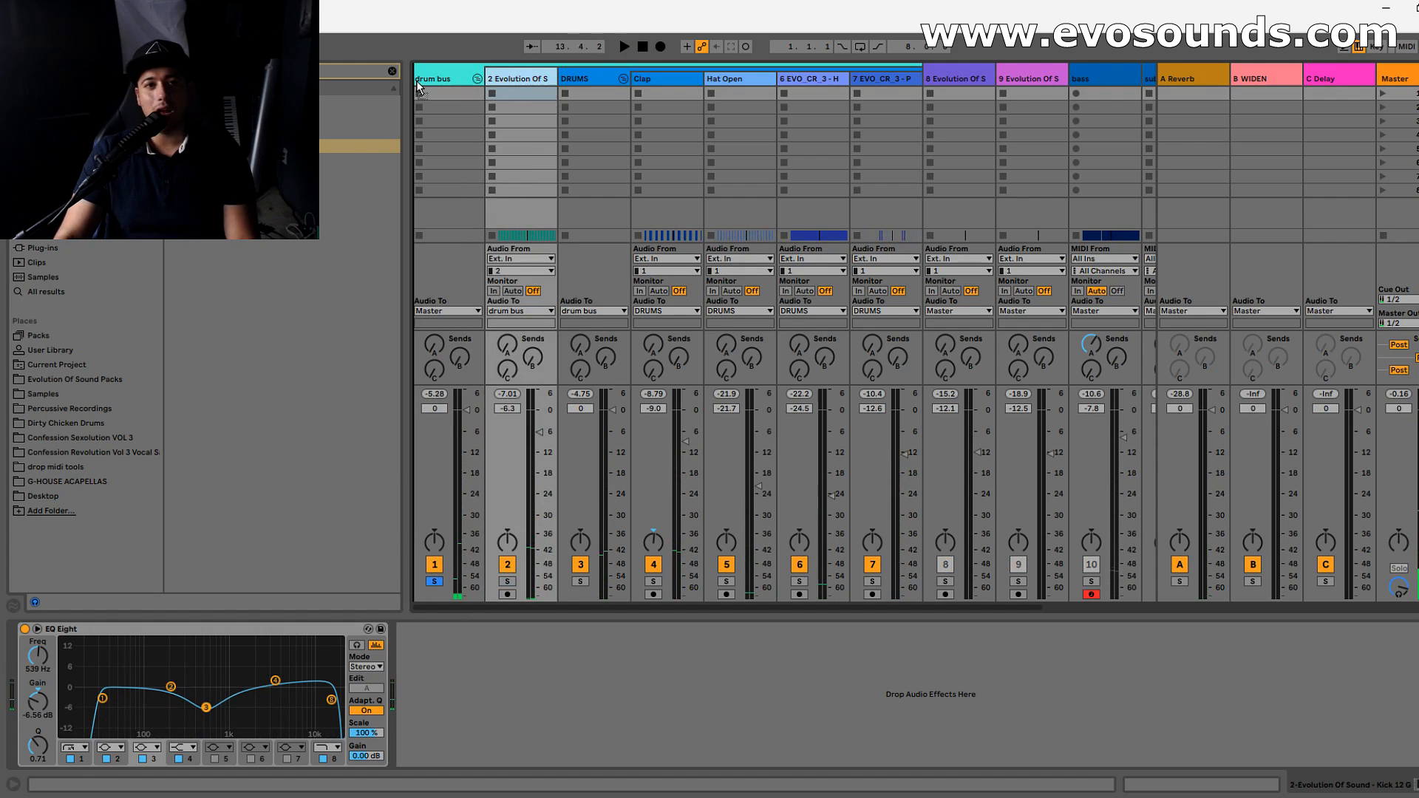
# - Take the kick out of the drum bus group again and move the Reverb from DRUMS to after the drum bus Saturator
pyautogui.moveTo(417, 81); pyautogui.dragTo(416, 82)
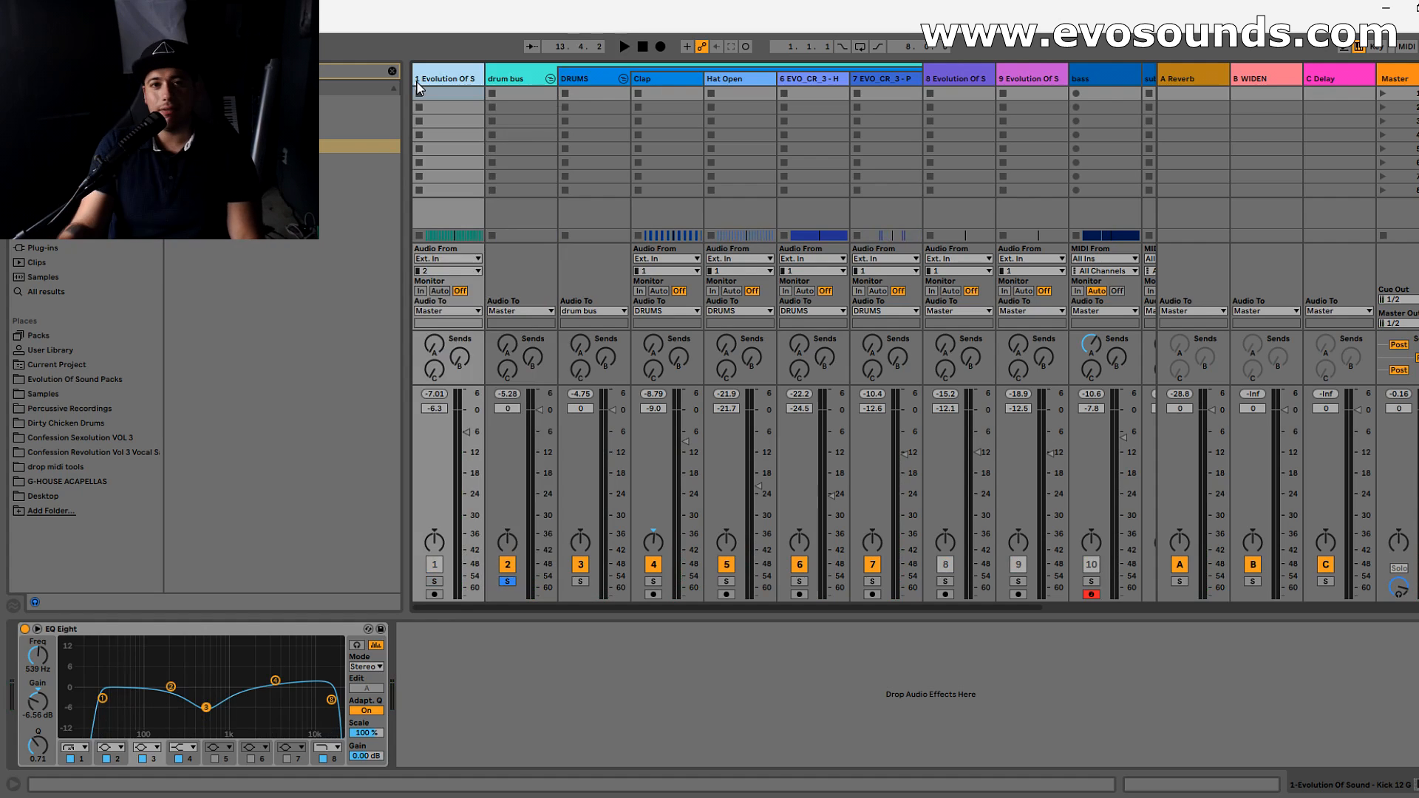
pyautogui.click(584, 80)
pyautogui.moveTo(268, 630); pyautogui.dragTo(416, 675)
pyautogui.press('space')
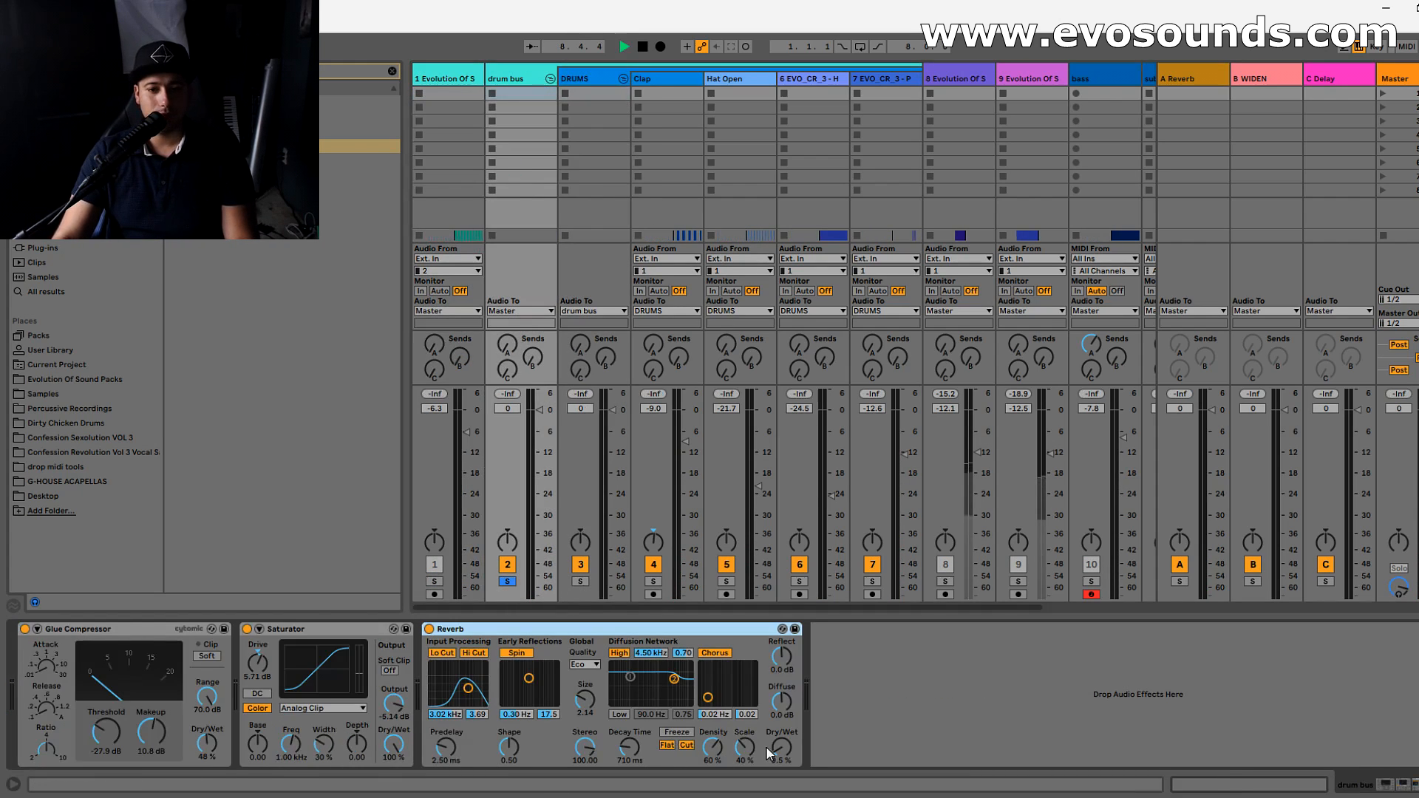
# - Unsolo and fold the drum bus, play the full mix, and open the Master track's SPAN analyzer
pyautogui.click(507, 582)
pyautogui.press('space')
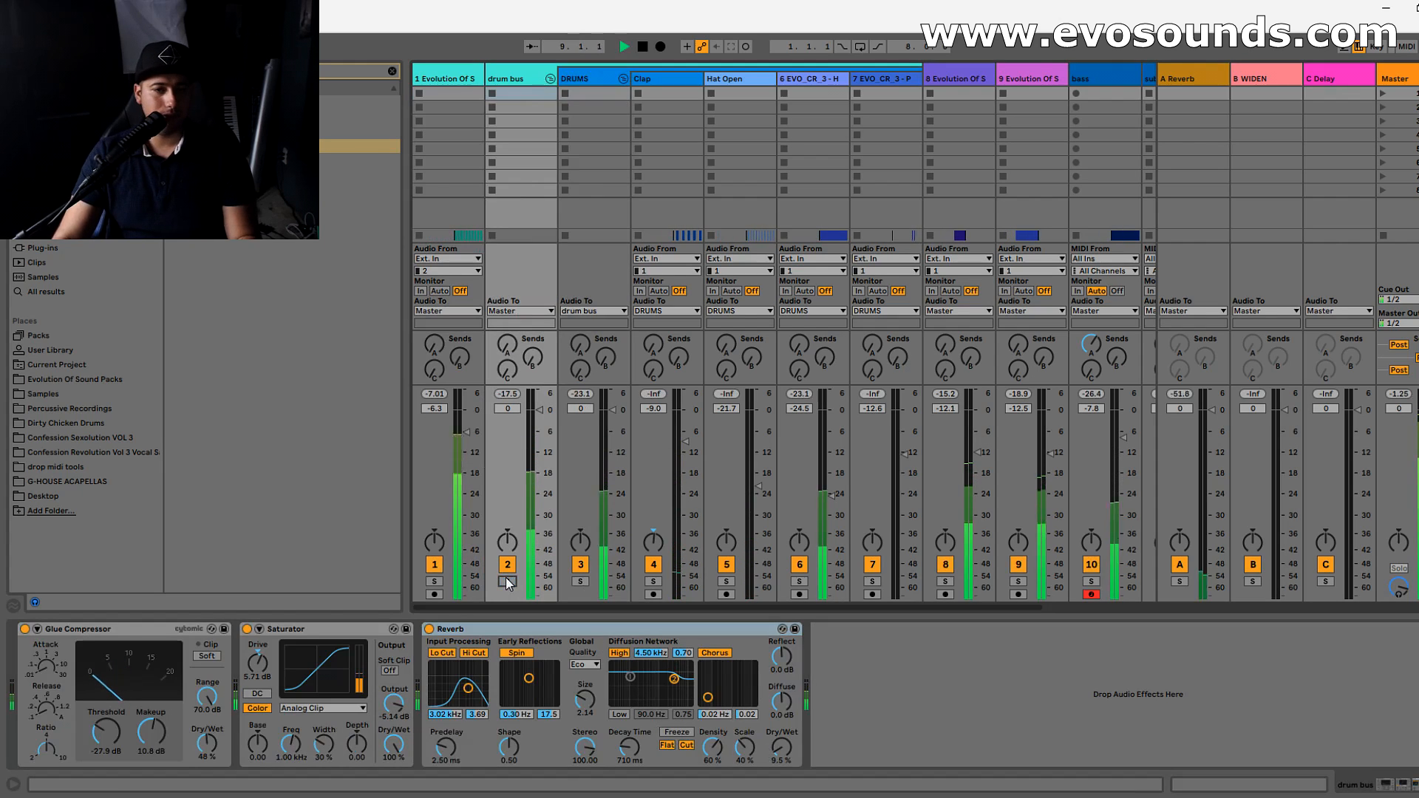
pyautogui.click(550, 80)
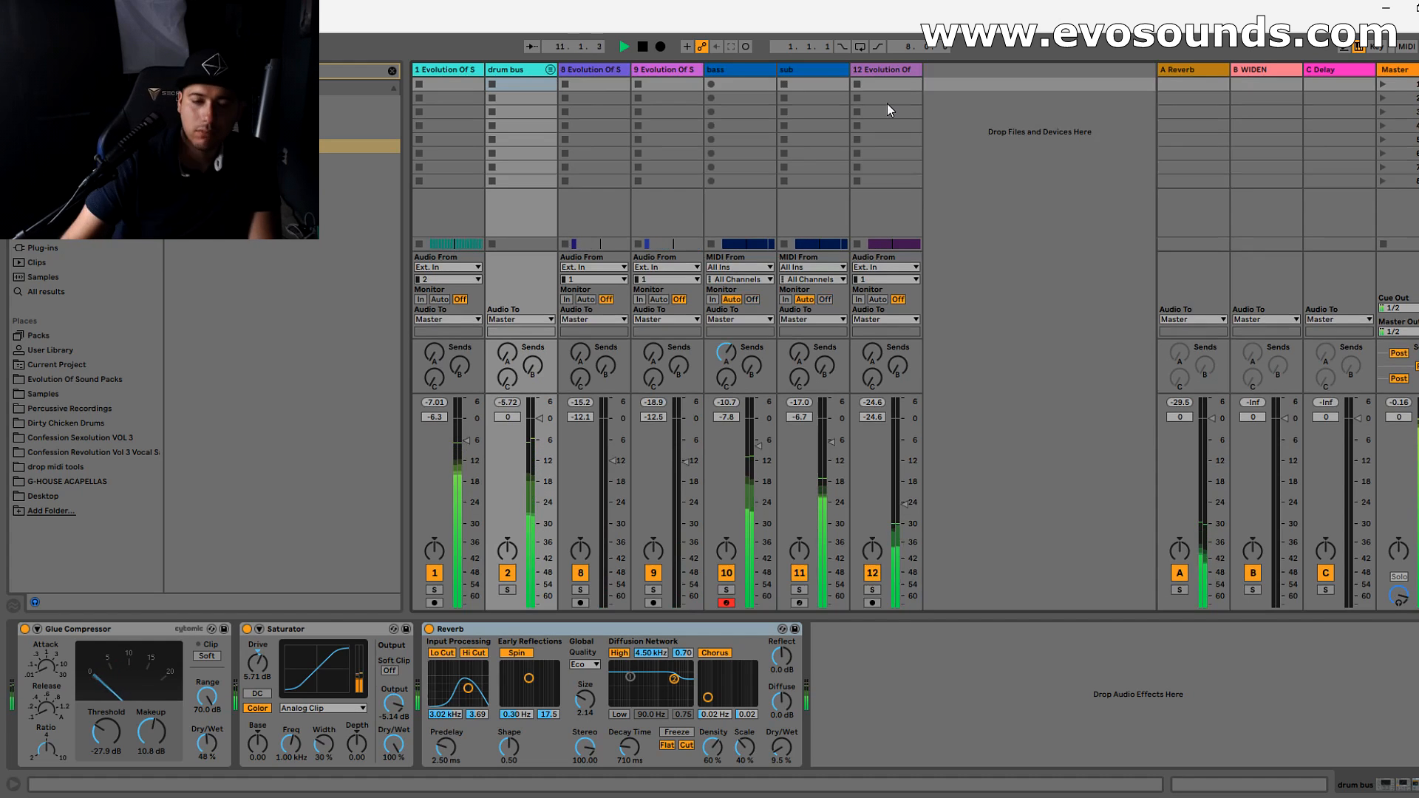
pyautogui.click(1394, 70)
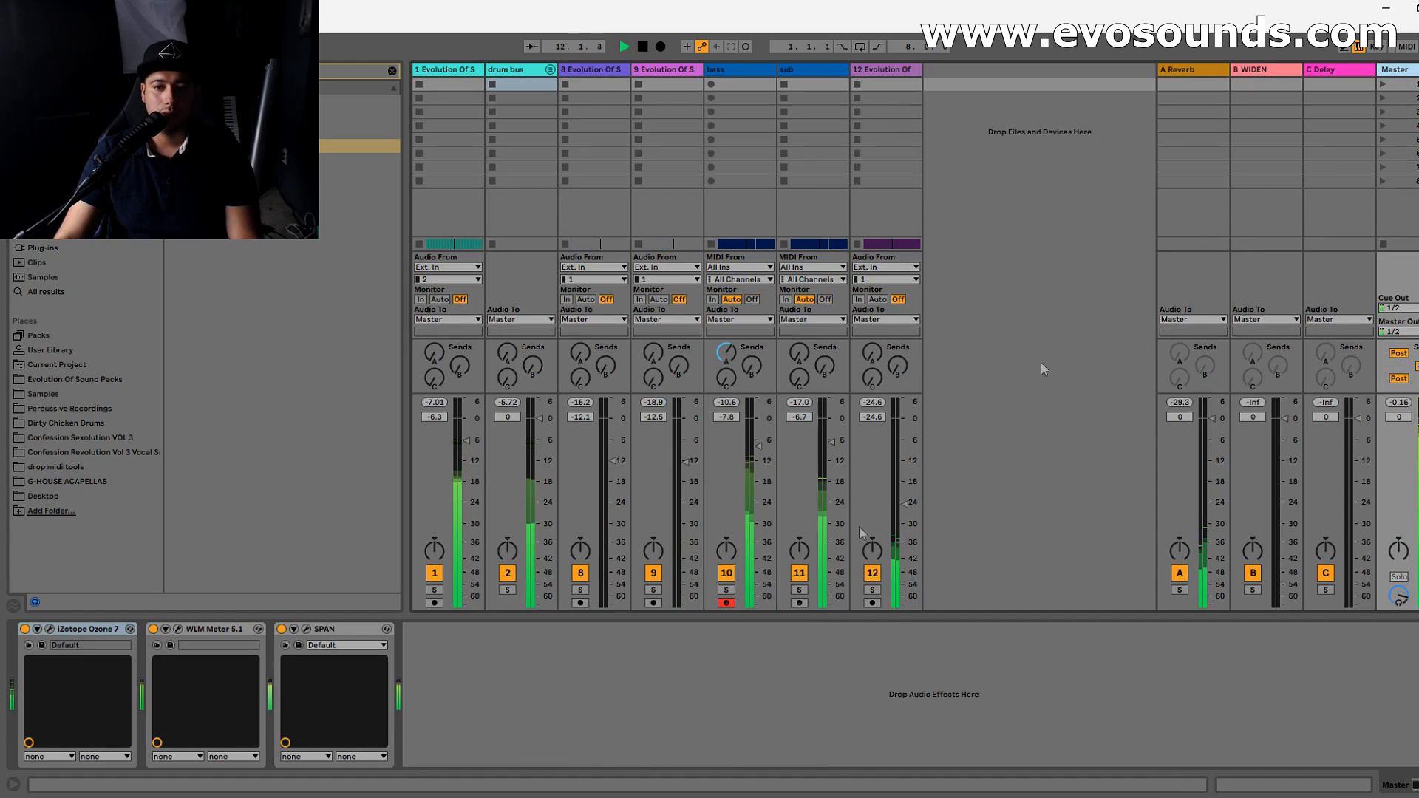
pyautogui.click(305, 629)
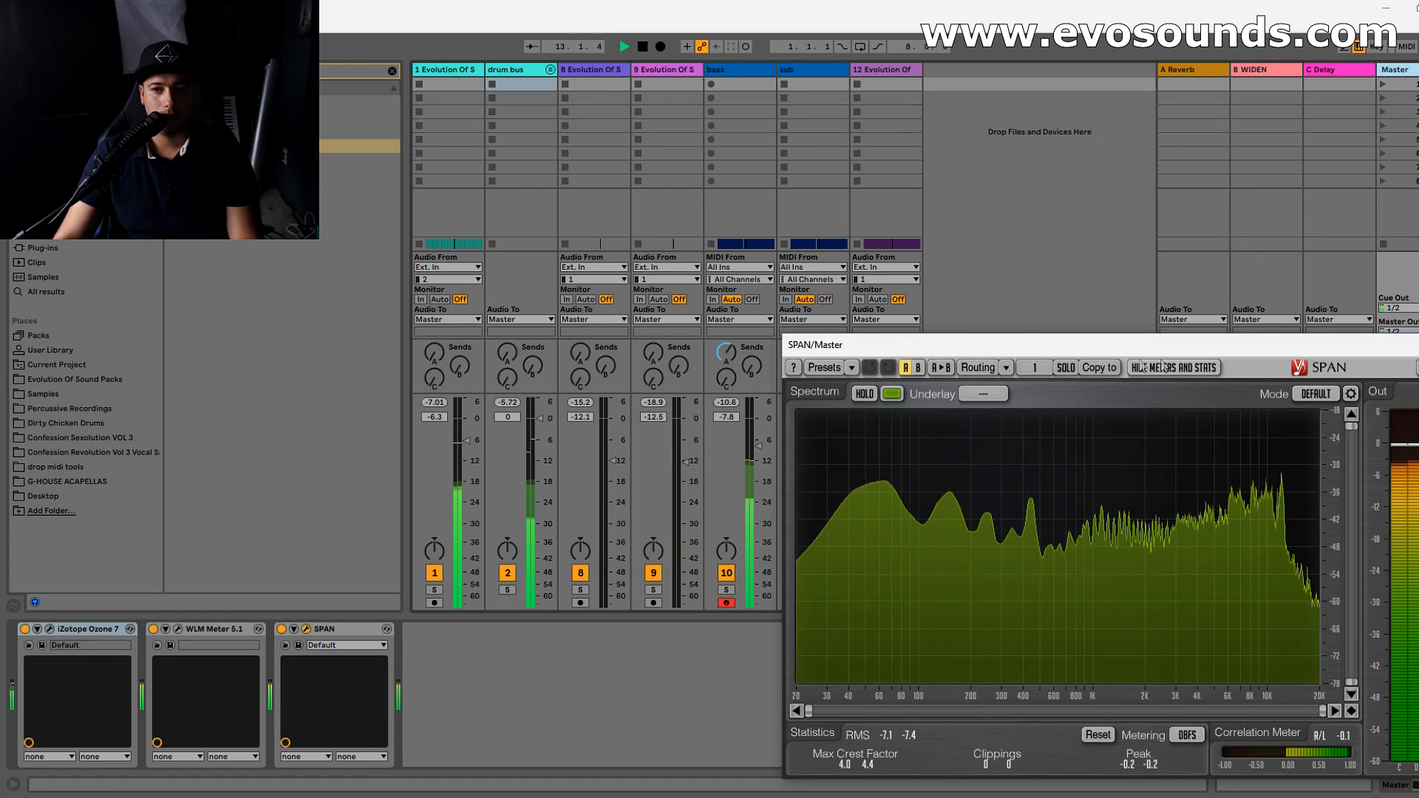
# - Solo and unfold the drum bus, enable the Clap's EQ Eight, Compressor and Utility, and lower the Clap to -11.8 dB
pyautogui.click(507, 590)
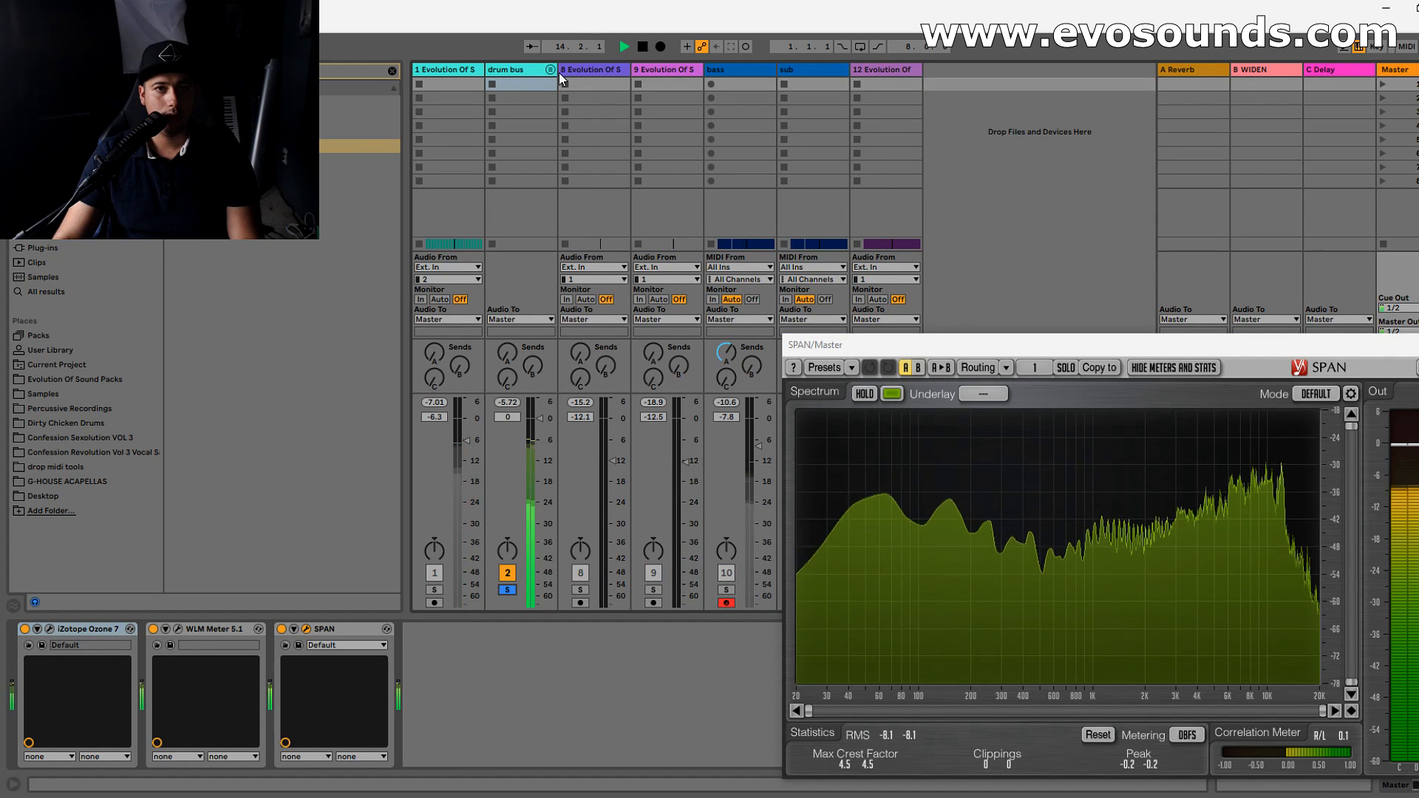
pyautogui.click(551, 71)
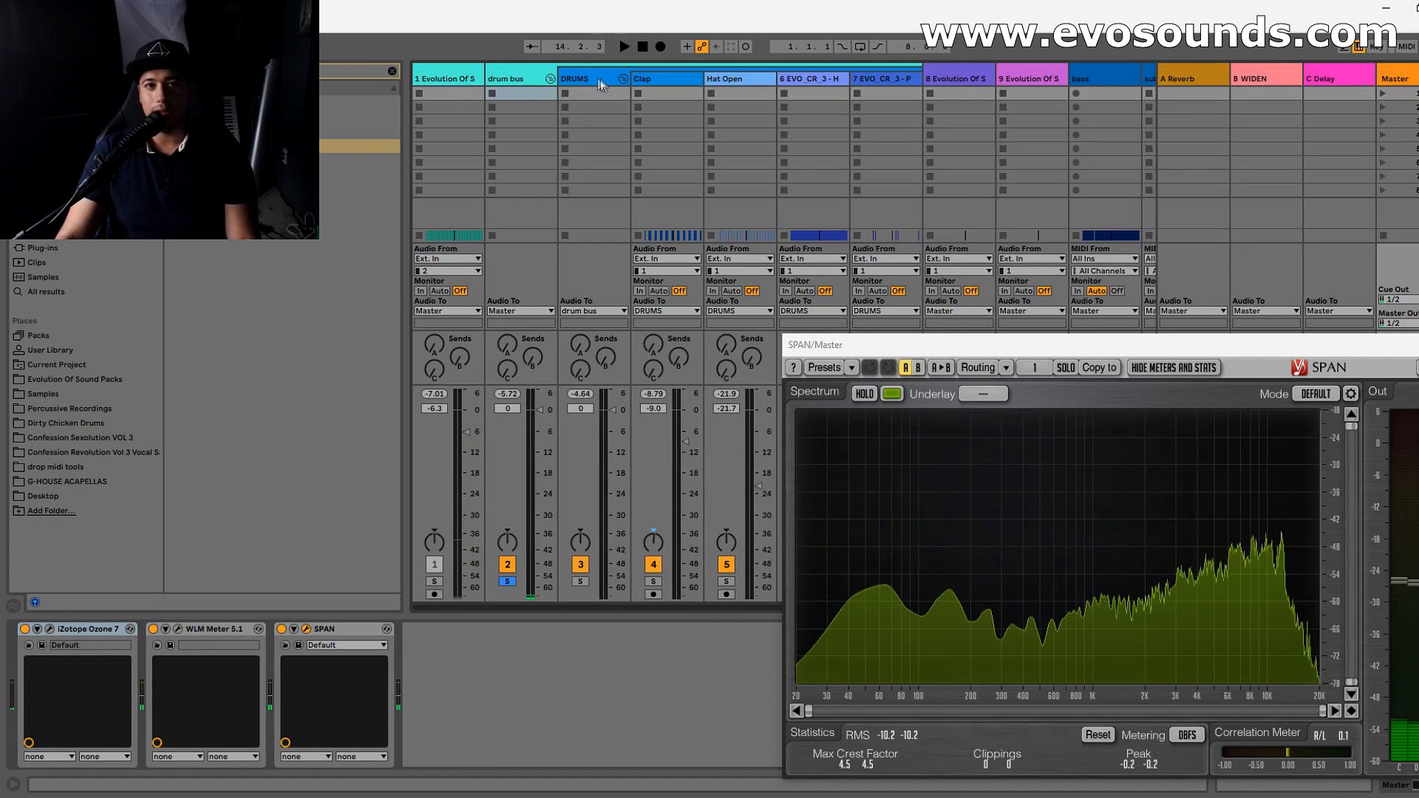
pyautogui.click(627, 88)
pyautogui.click(658, 83)
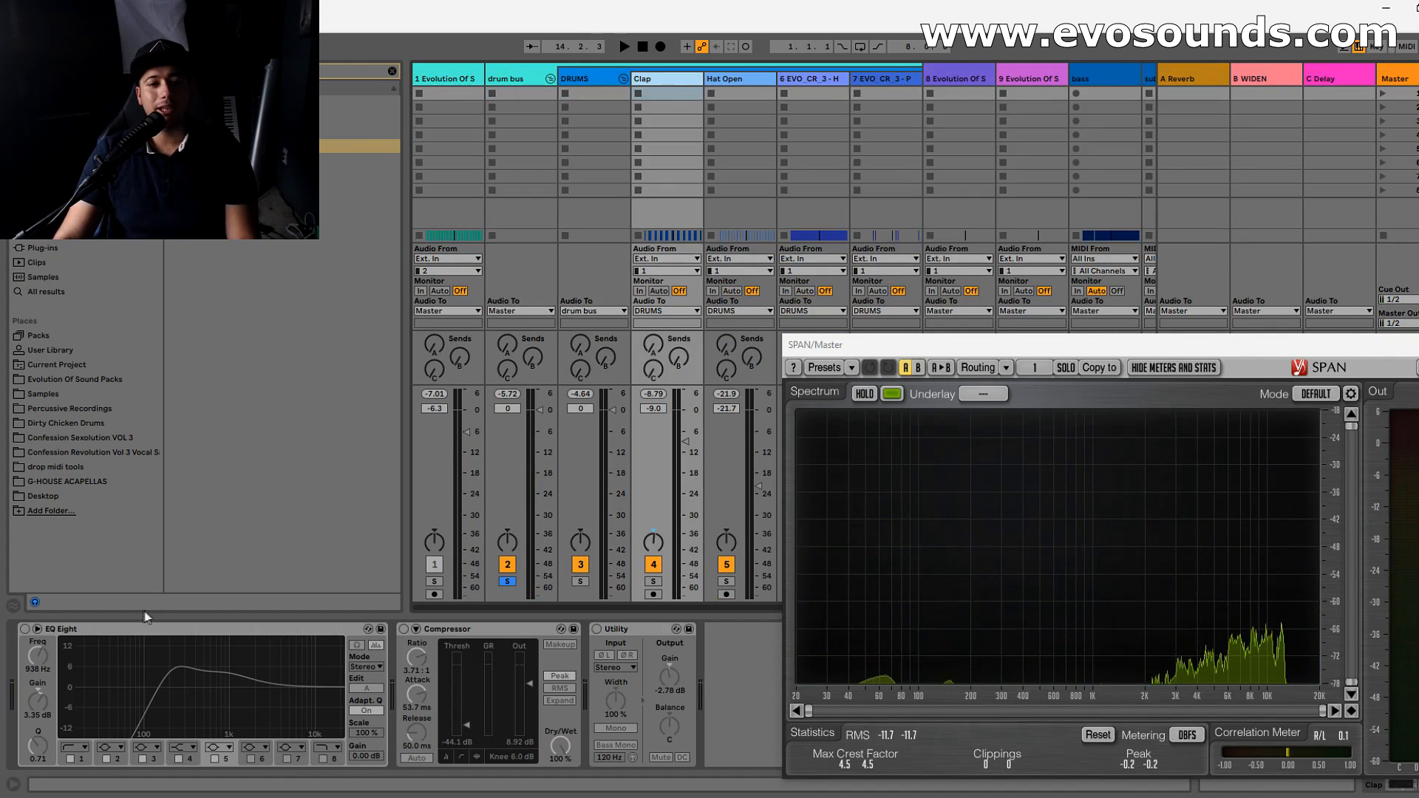
pyautogui.press('space')
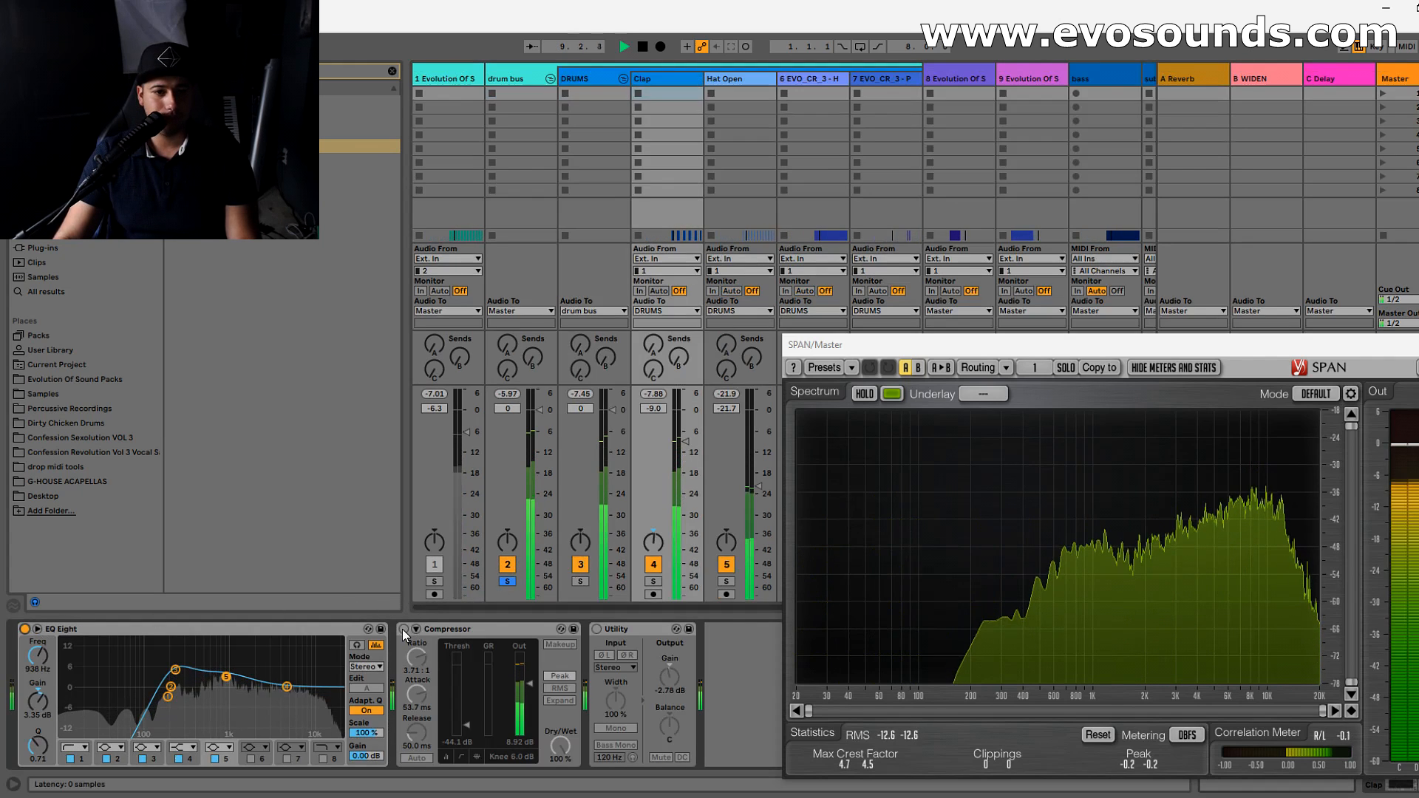
pyautogui.click(597, 629)
pyautogui.moveTo(685, 442)
pyautogui.mouseDown()
pyautogui.moveTo(685, 464)
pyautogui.moveTo(685, 452)
pyautogui.mouseUp()
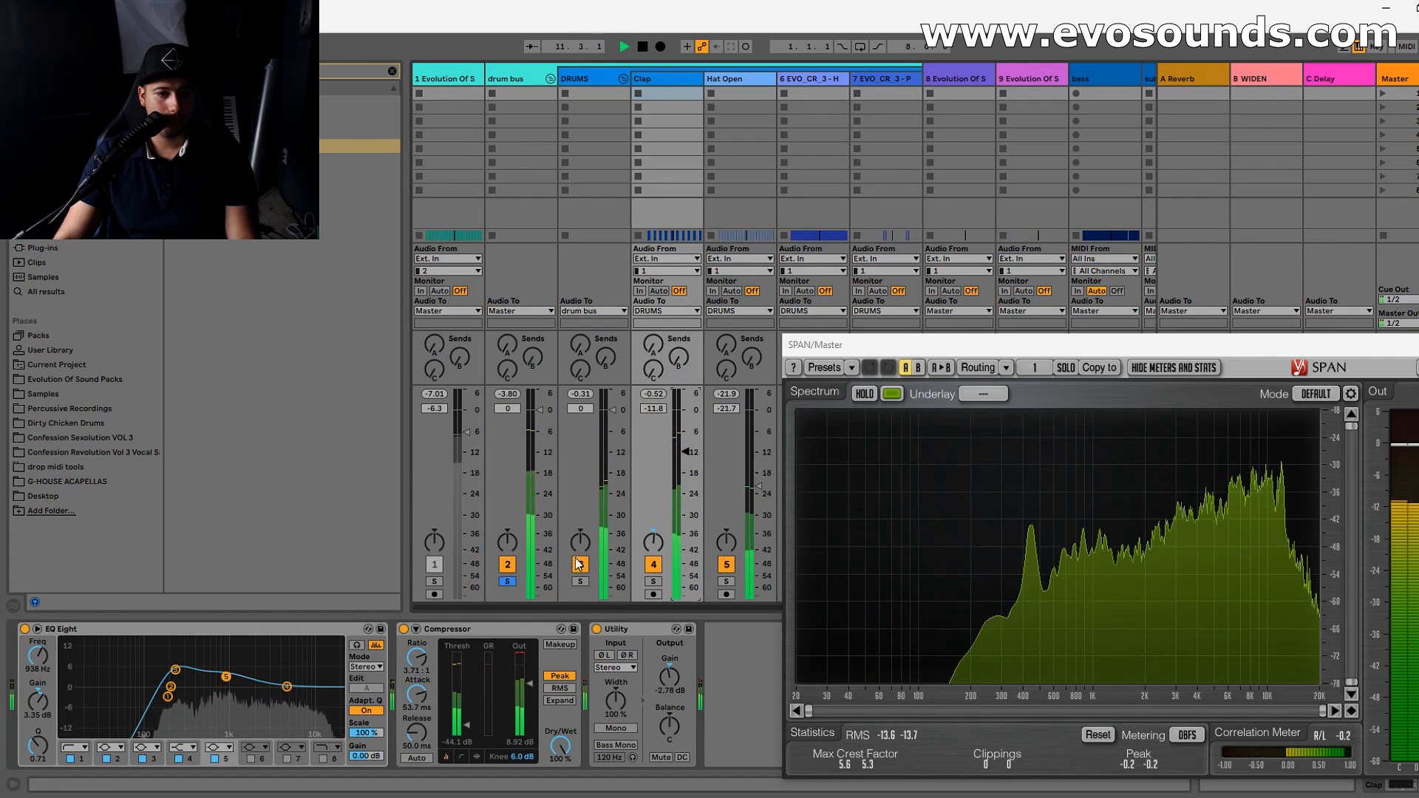
# - Unsolo the drum bus, play the full mix, and set the Clap track's volume to -11.6 dB
pyautogui.press('space')
pyautogui.click(508, 582)
pyautogui.press('space')
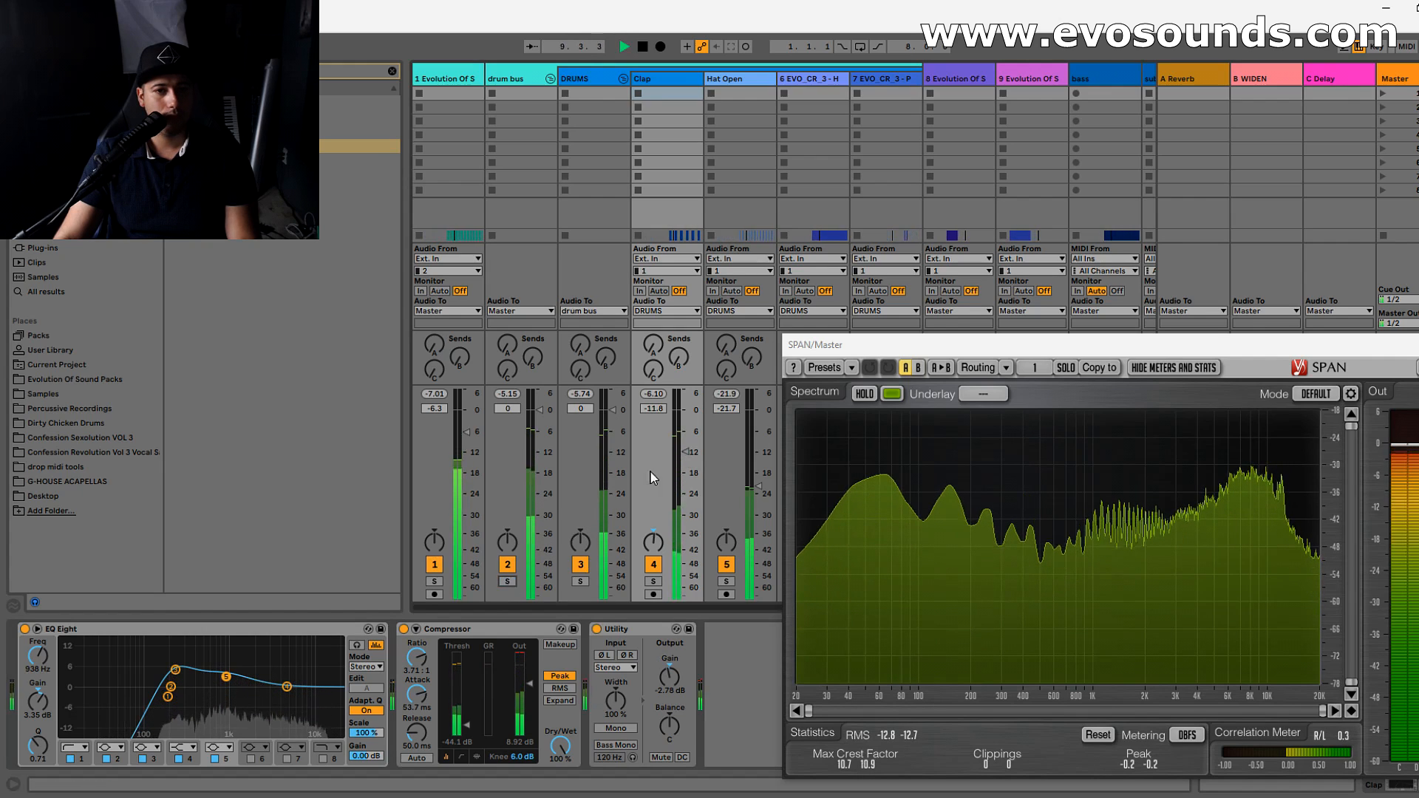
pyautogui.moveTo(684, 453); pyautogui.dragTo(684, 451)
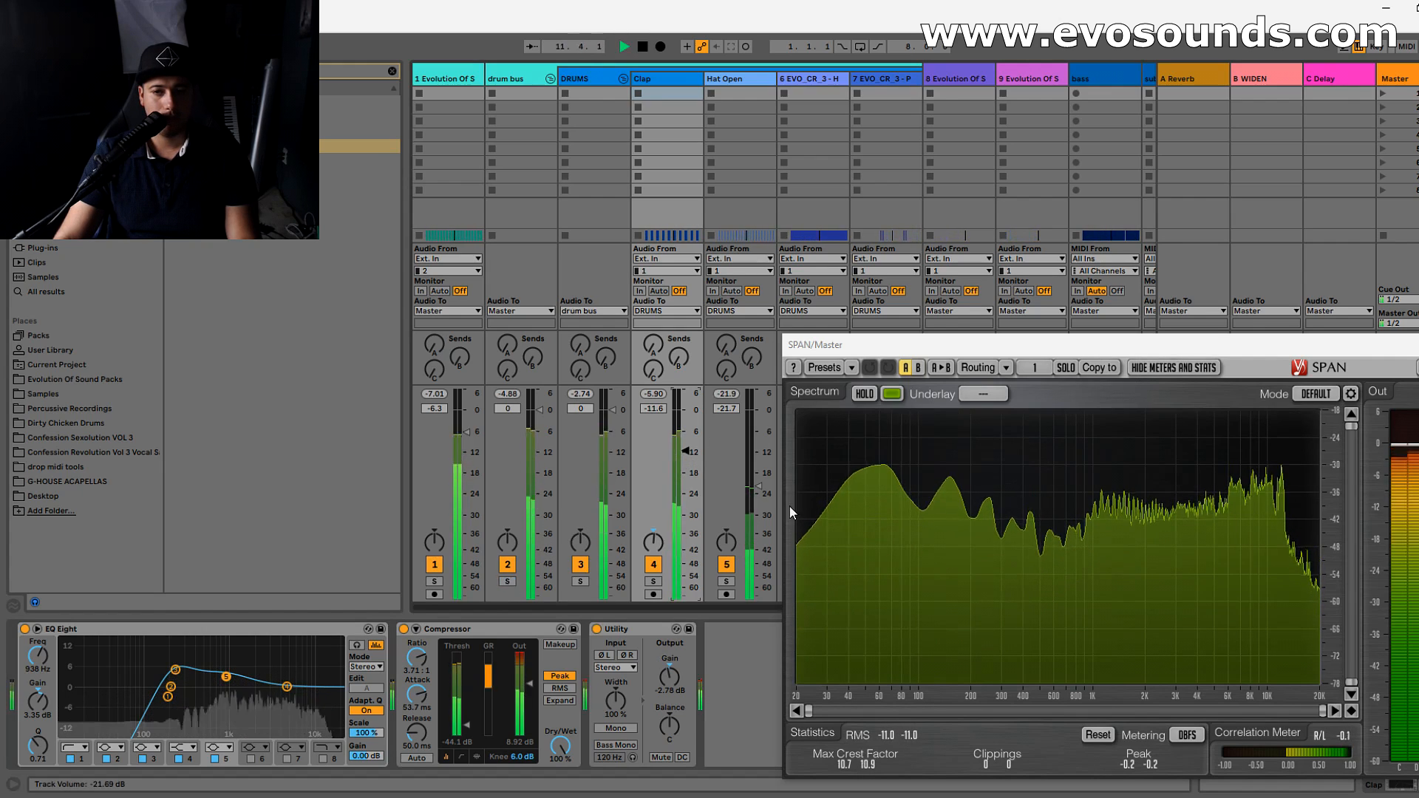
pyautogui.moveTo(916, 345); pyautogui.dragTo(1089, 367)
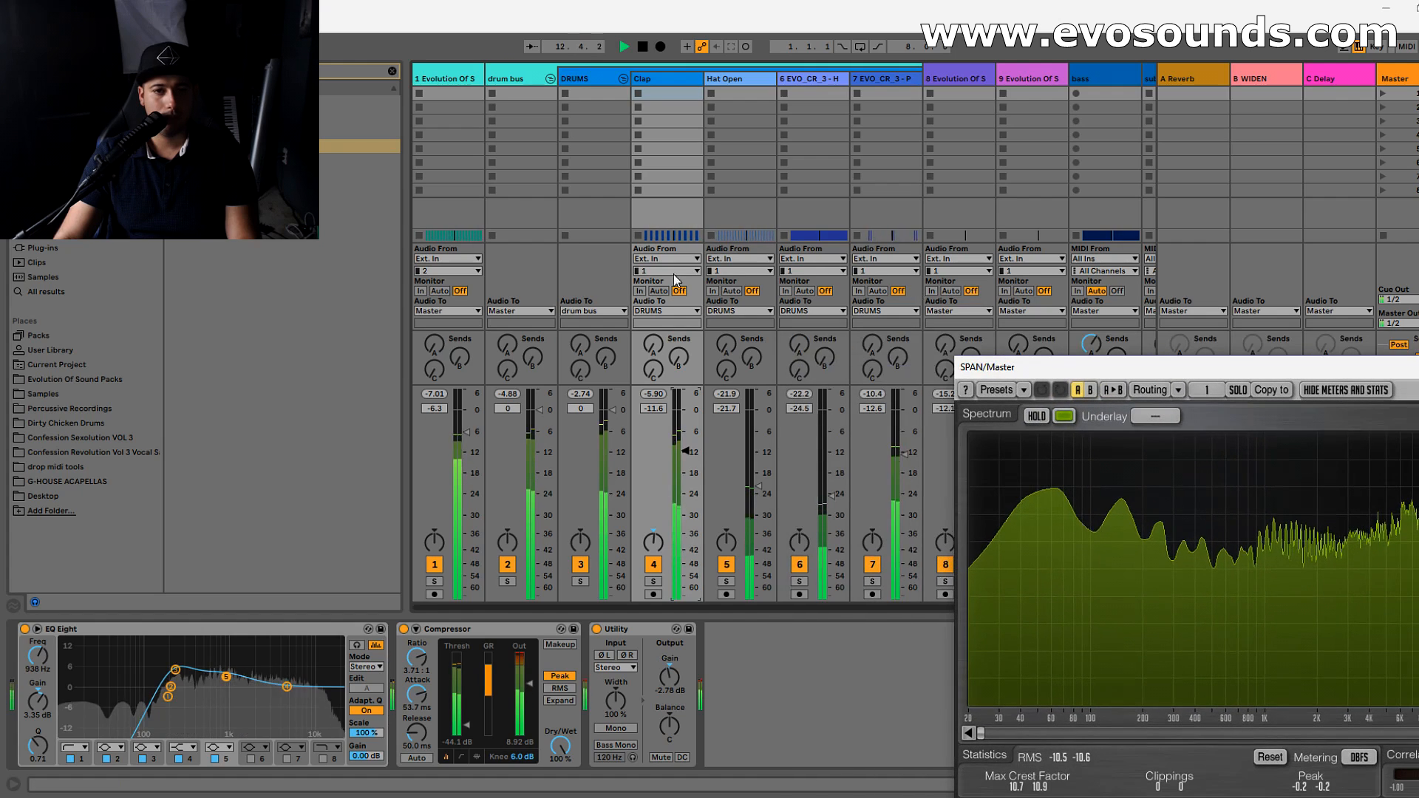
# - Stop playback and insert an EQ Eight between the Saturator and Reverb on the drum bus
pyautogui.click(503, 136)
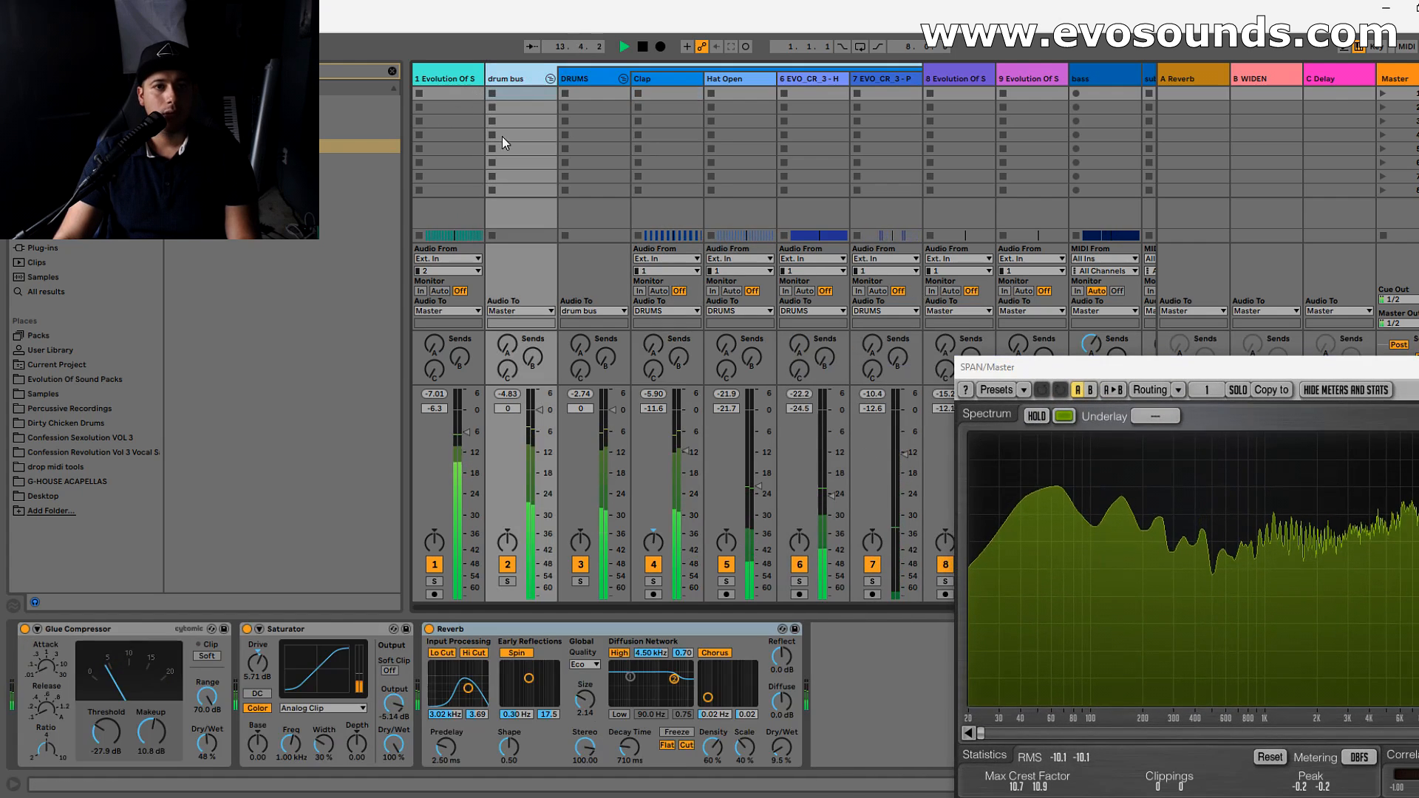
pyautogui.press('space')
pyautogui.click(392, 71)
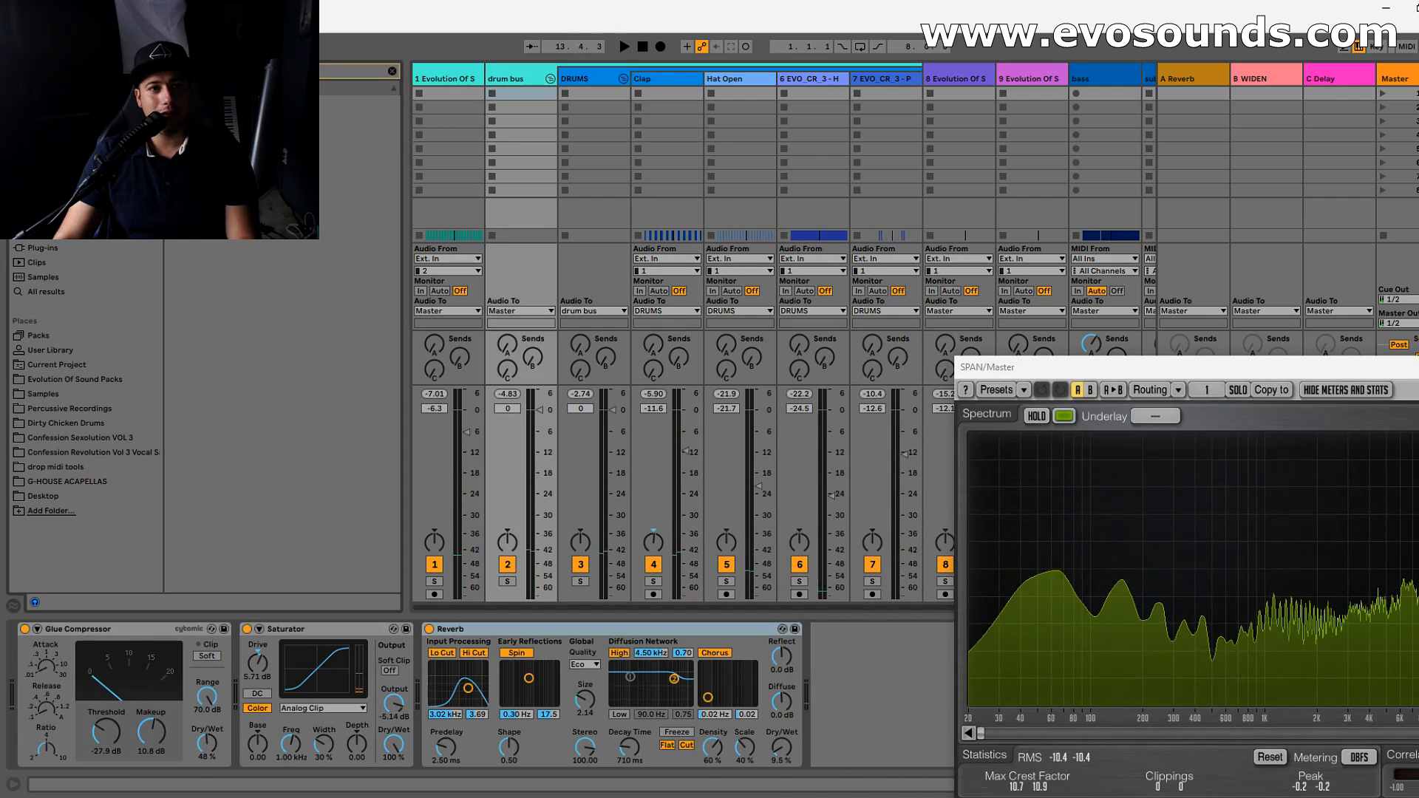
pyautogui.moveTo(221, 117); pyautogui.dragTo(466, 698)
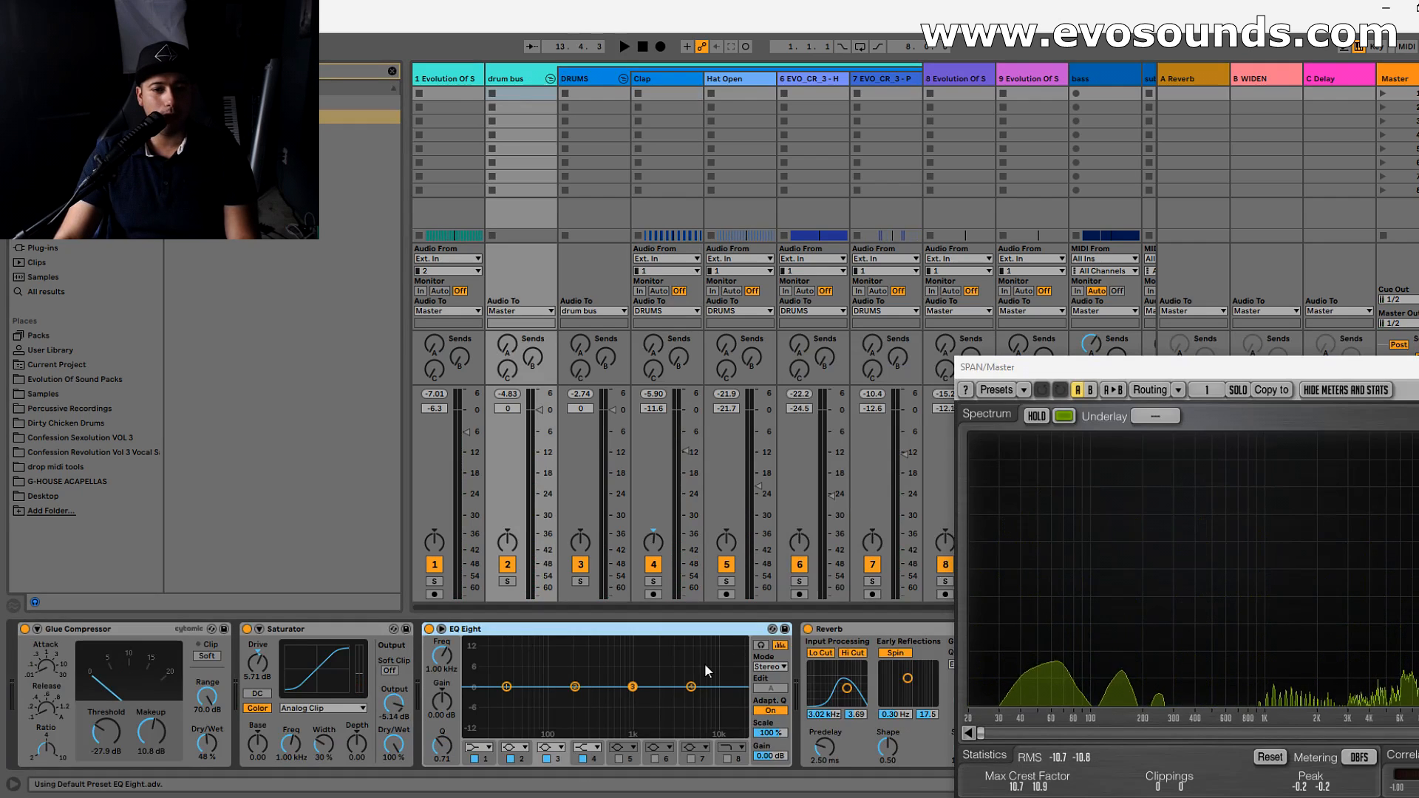
# - Cut the EQ Eight's band 3 by 1.86 dB at 8.43 kHz during playback, and check the spectrum in SPAN before closing it
pyautogui.moveTo(628, 694); pyautogui.dragTo(706, 694)
pyautogui.press('space')
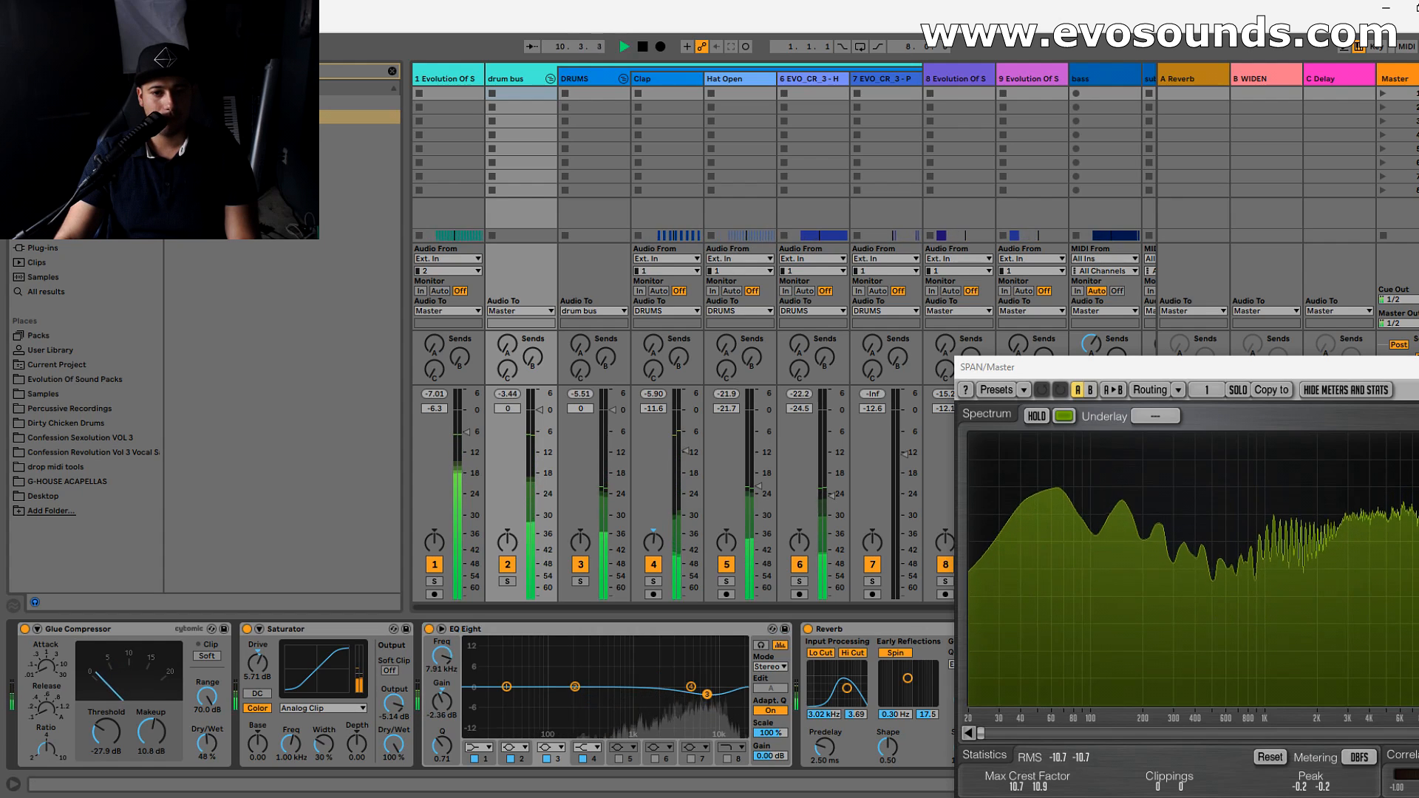
pyautogui.moveTo(708, 694); pyautogui.dragTo(709, 693)
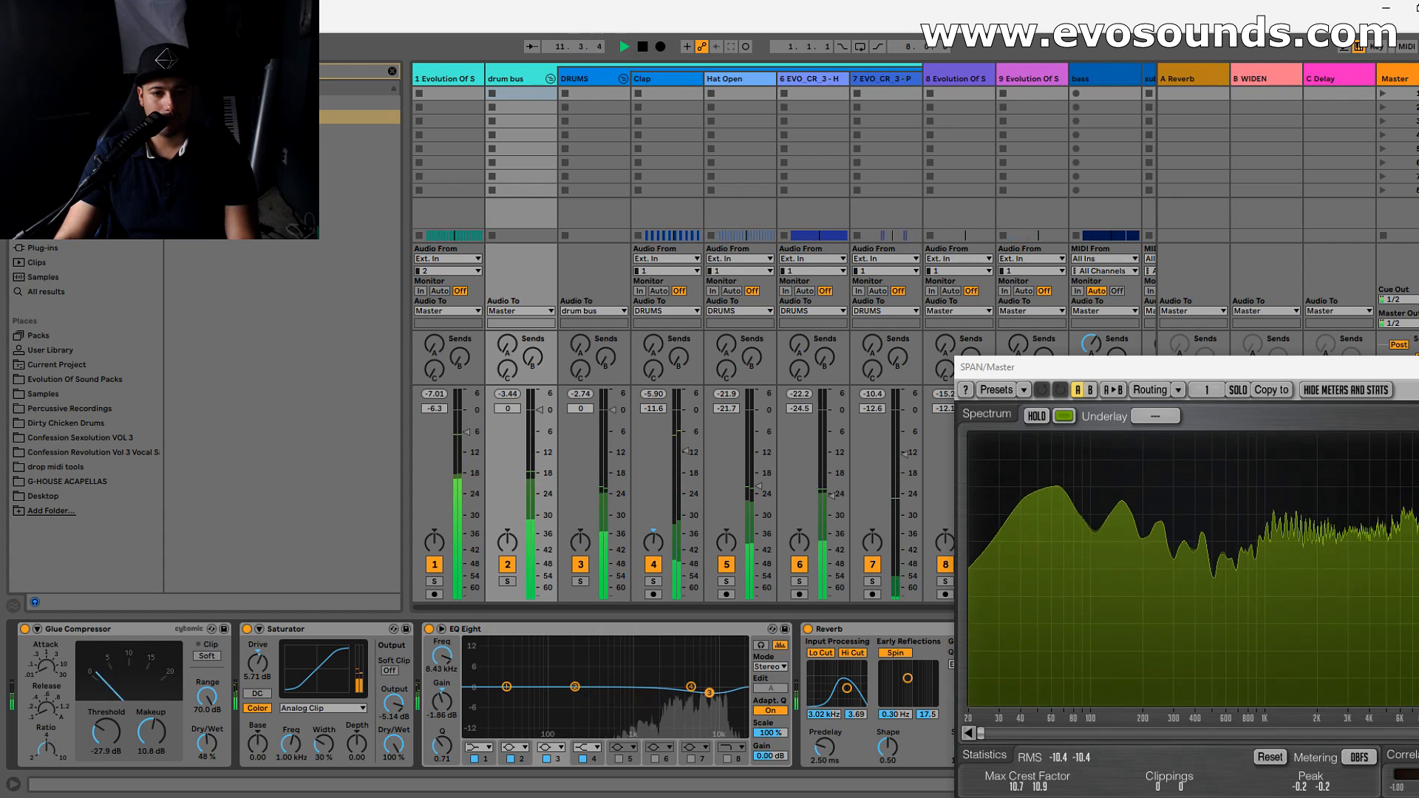
pyautogui.moveTo(1193, 370); pyautogui.dragTo(469, 187)
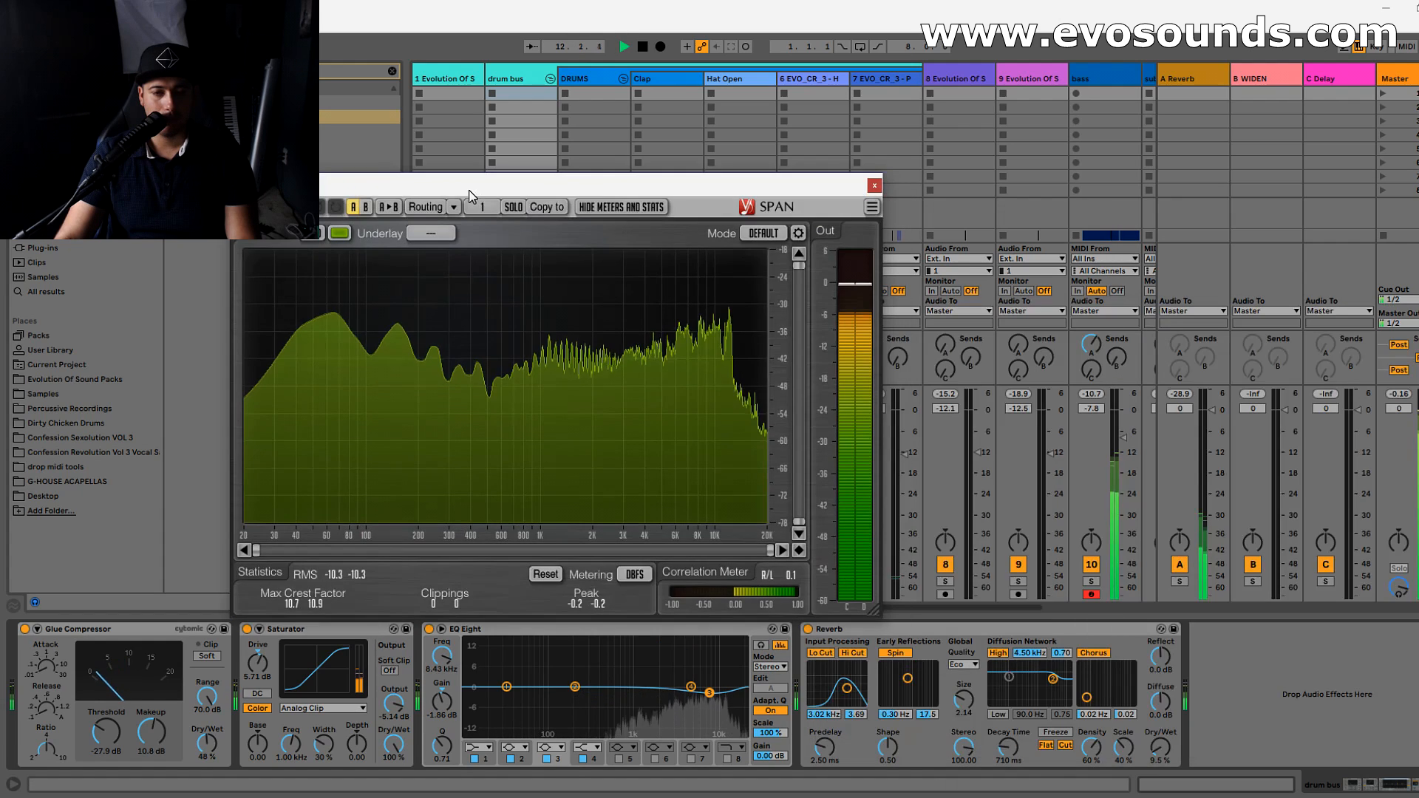
pyautogui.click(875, 185)
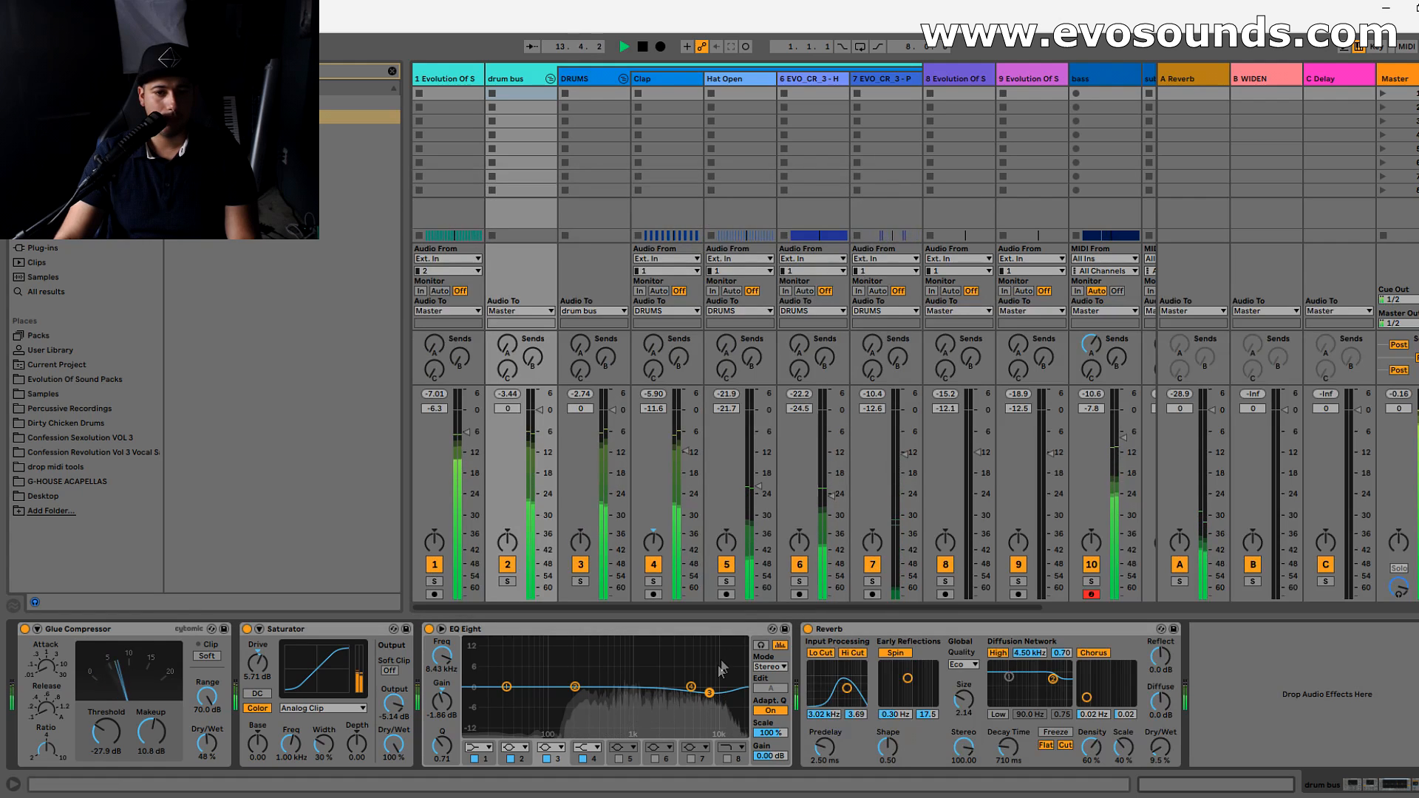
# - Set the drum bus EQ Eight's band 3 to 9.58 kHz and 0.37 dB, stop playback, and review the device chain
pyautogui.moveTo(710, 693); pyautogui.dragTo(714, 686)
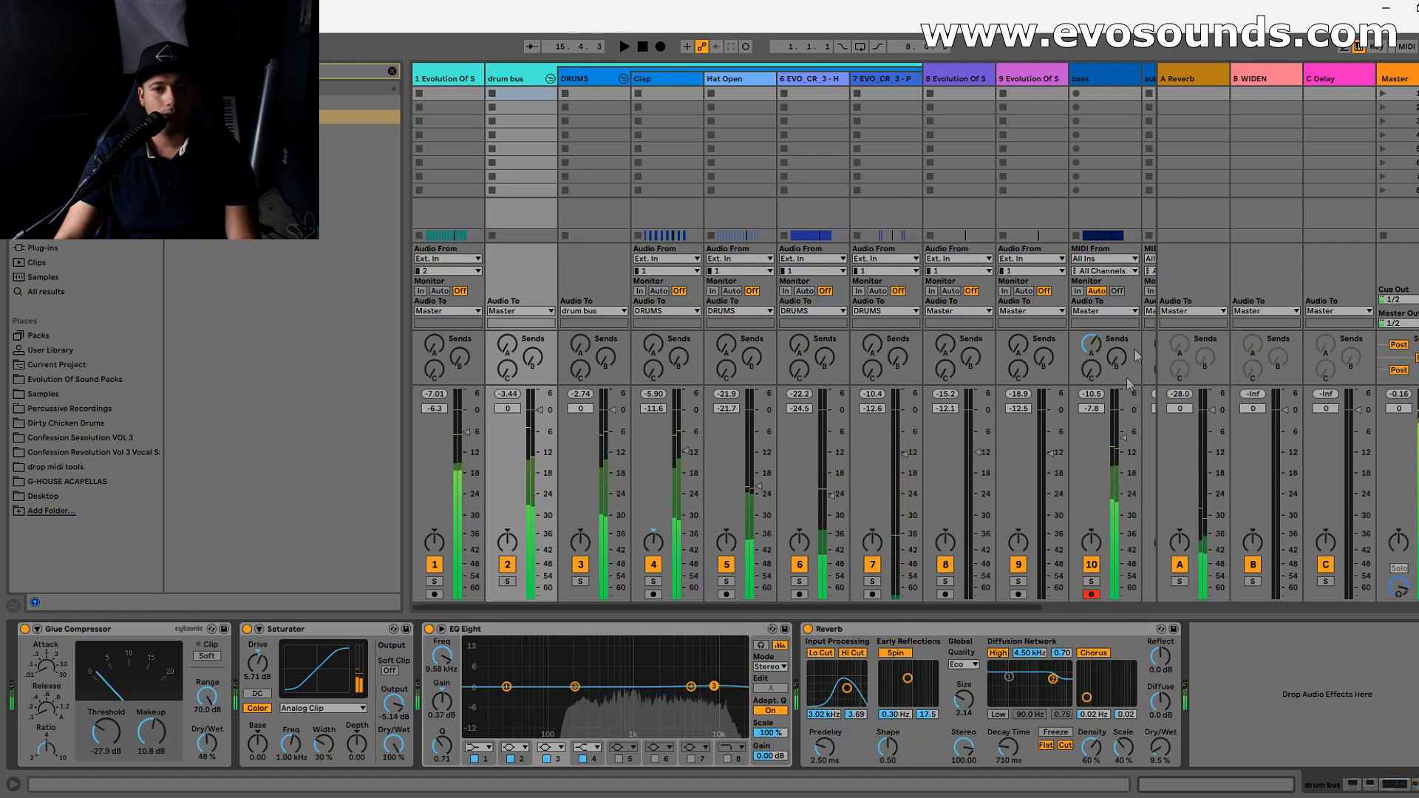
pyautogui.press('space')
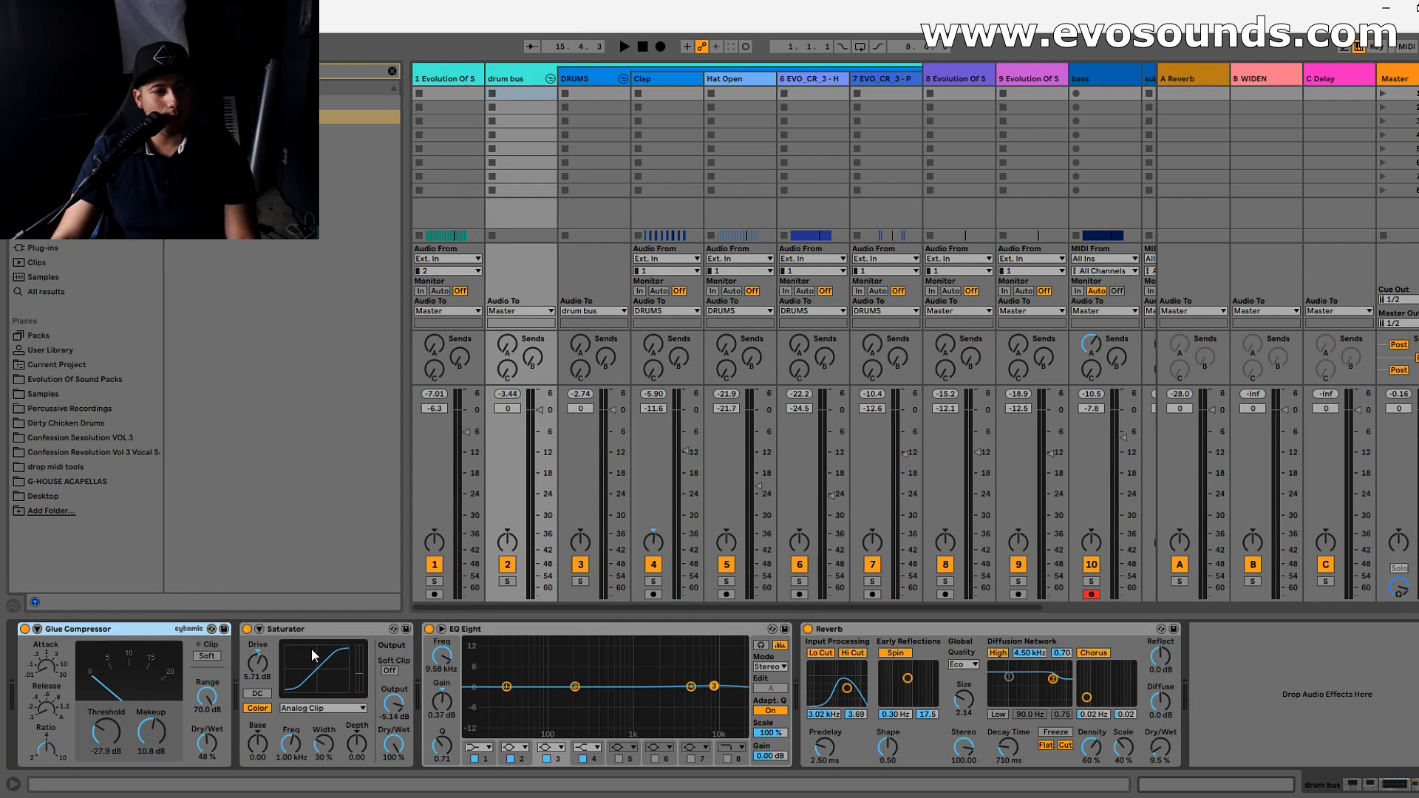
pyautogui.click(290, 640)
pyautogui.click(641, 646)
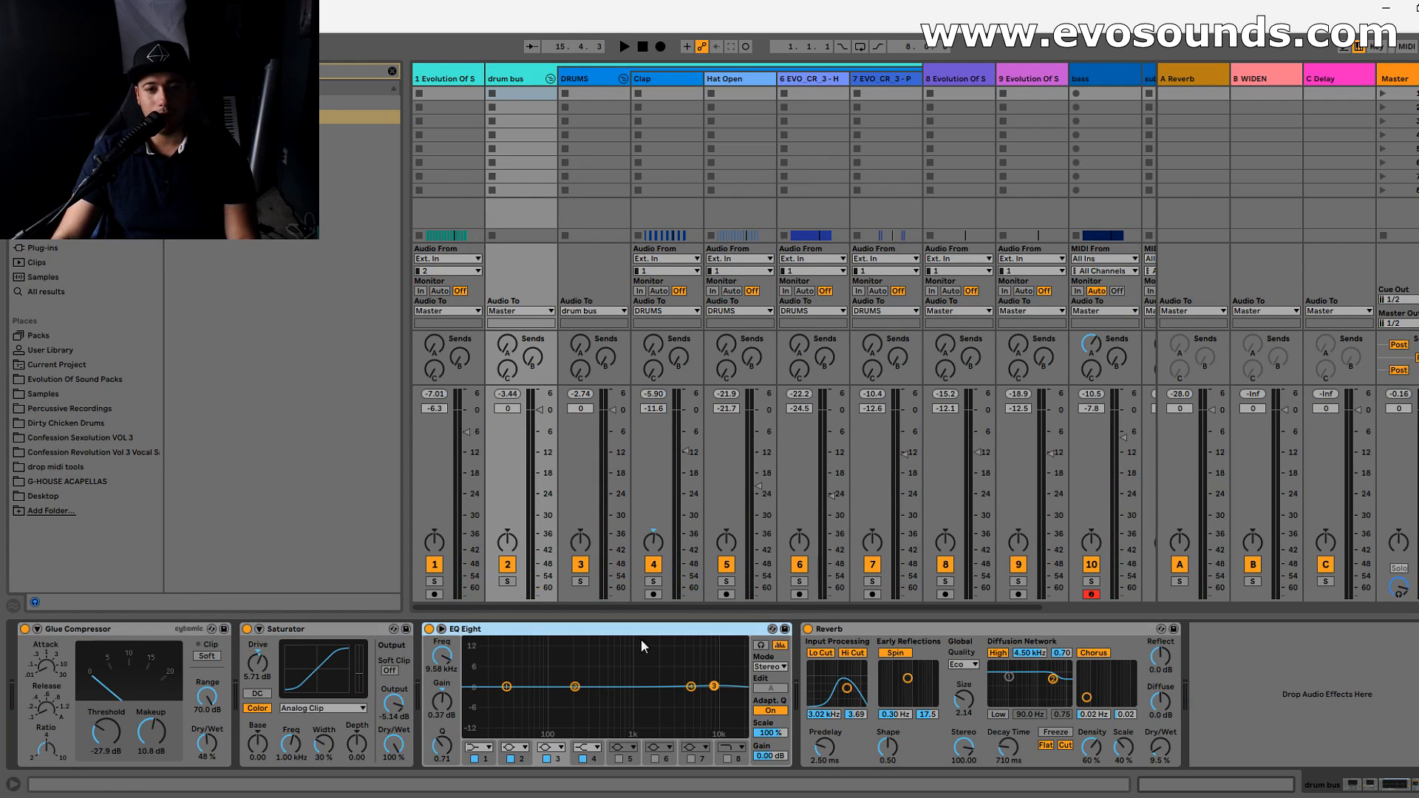
# - Try swapping the order of the Glue Compressor and Saturator in the drum bus chain
pyautogui.click(937, 629)
pyautogui.click(104, 637)
pyautogui.click(323, 642)
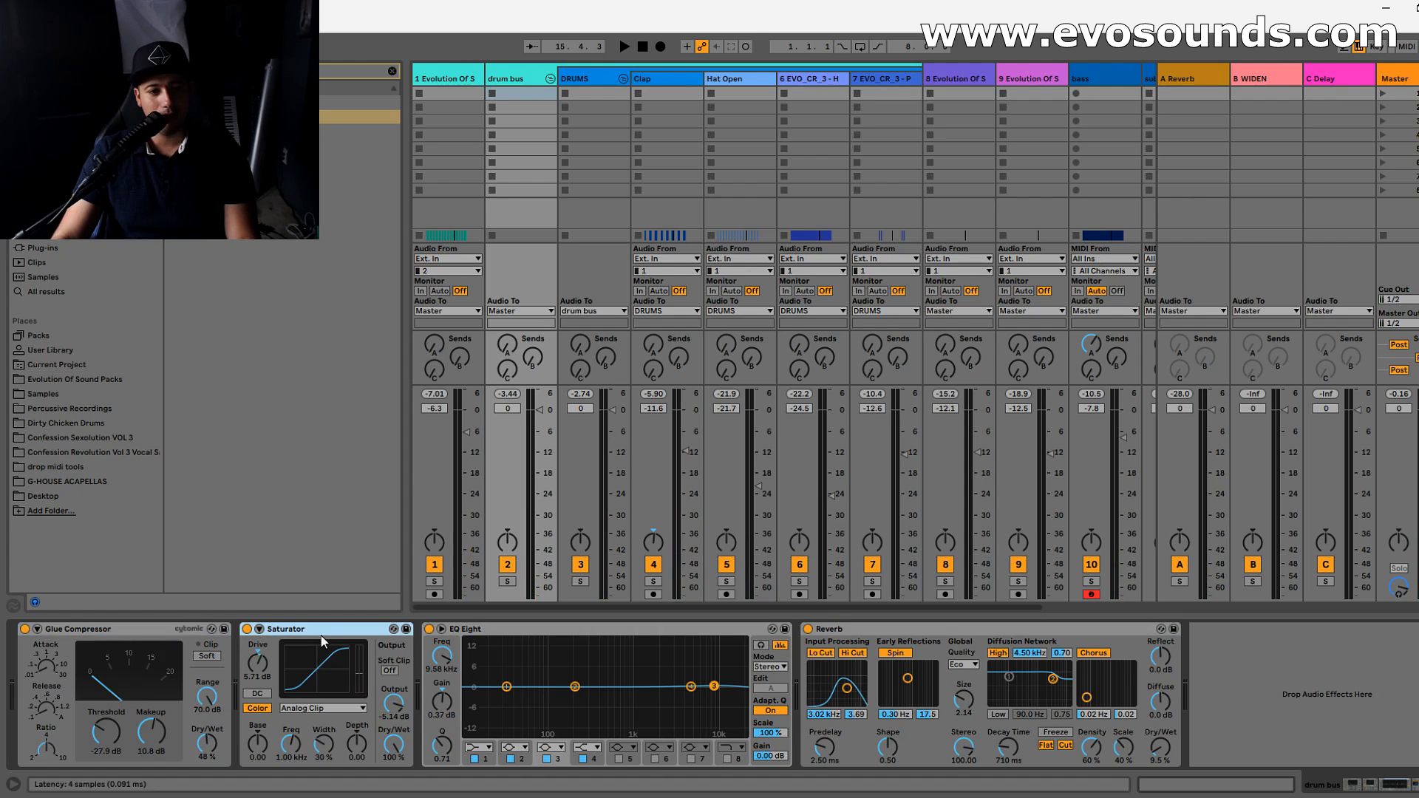
pyautogui.click(75, 641)
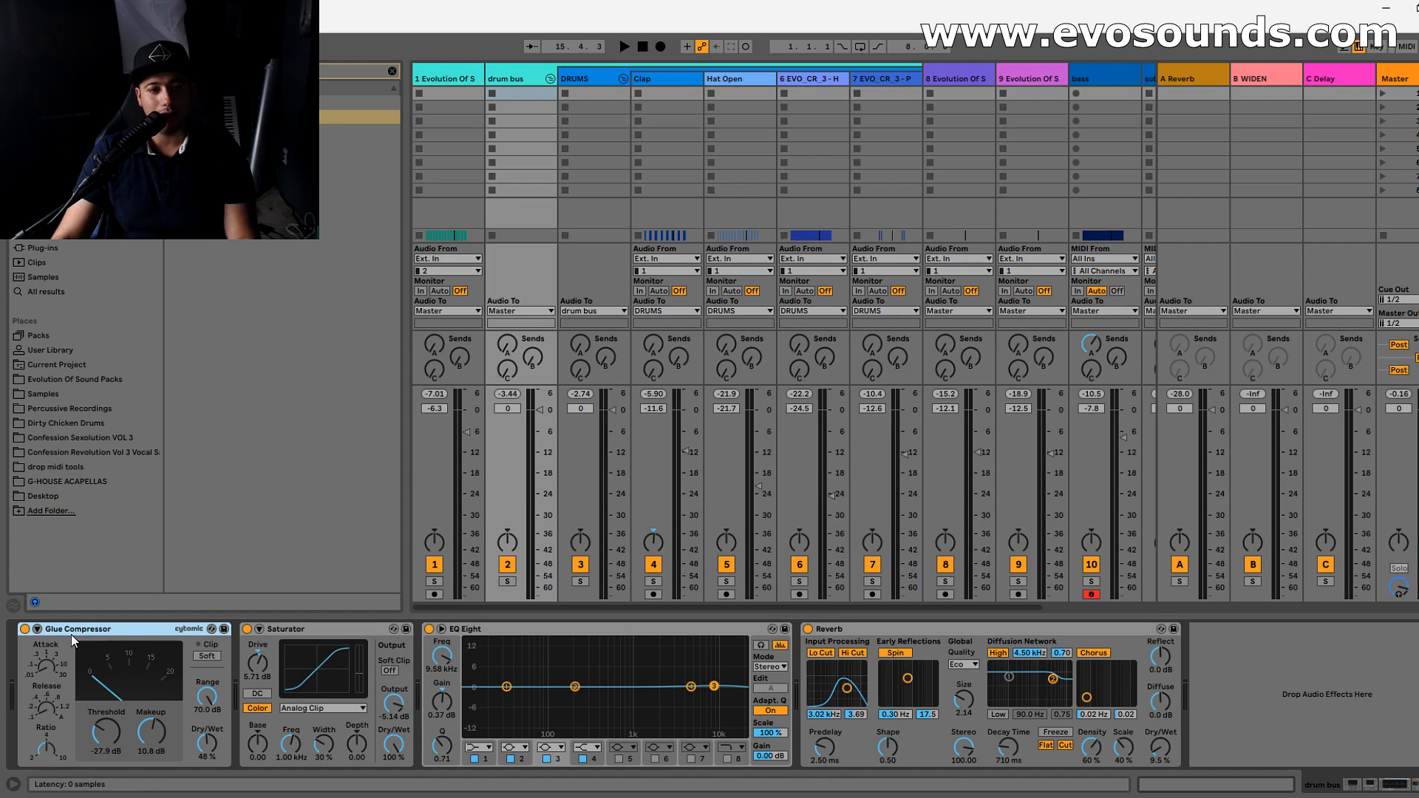
pyautogui.moveTo(72, 637); pyautogui.dragTo(310, 620)
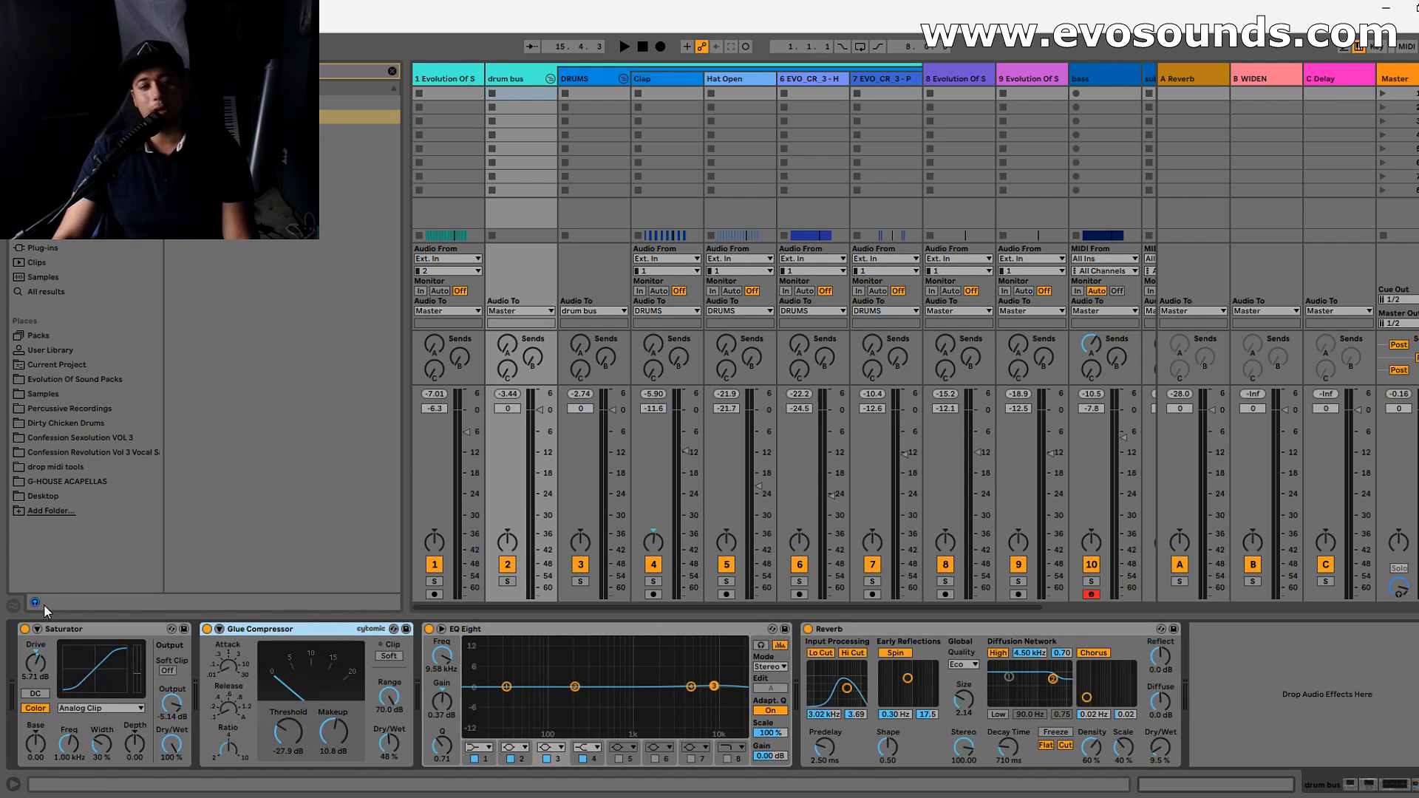
pyautogui.click(78, 630)
pyautogui.click(258, 633)
pyautogui.moveTo(297, 626); pyautogui.dragTo(59, 643)
# - Try placing the EQ Eight and the Reverb at the start of the drum bus chain, and return the Reverb to the end
pyautogui.moveTo(507, 631); pyautogui.dragTo(37, 643)
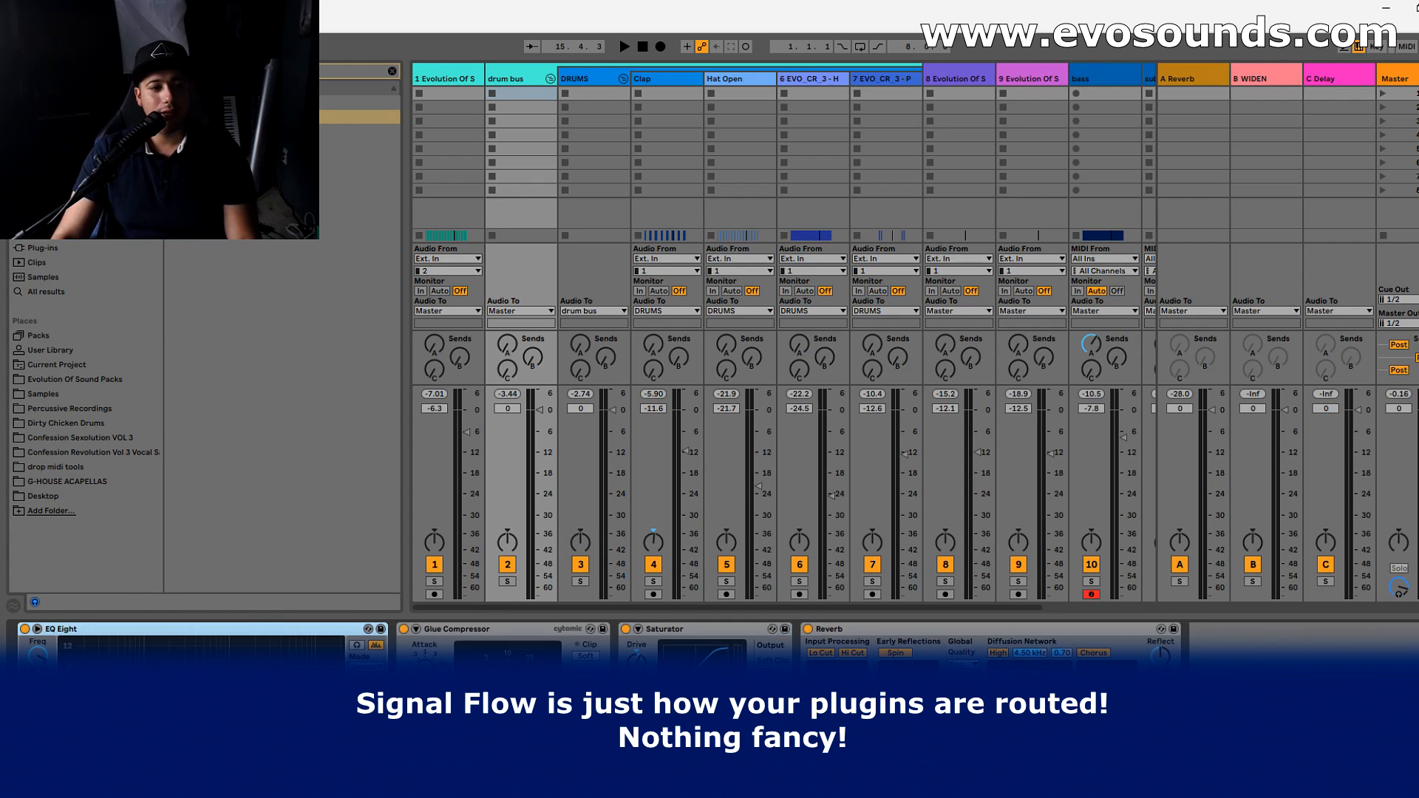
pyautogui.moveTo(802, 642); pyautogui.dragTo(21, 625)
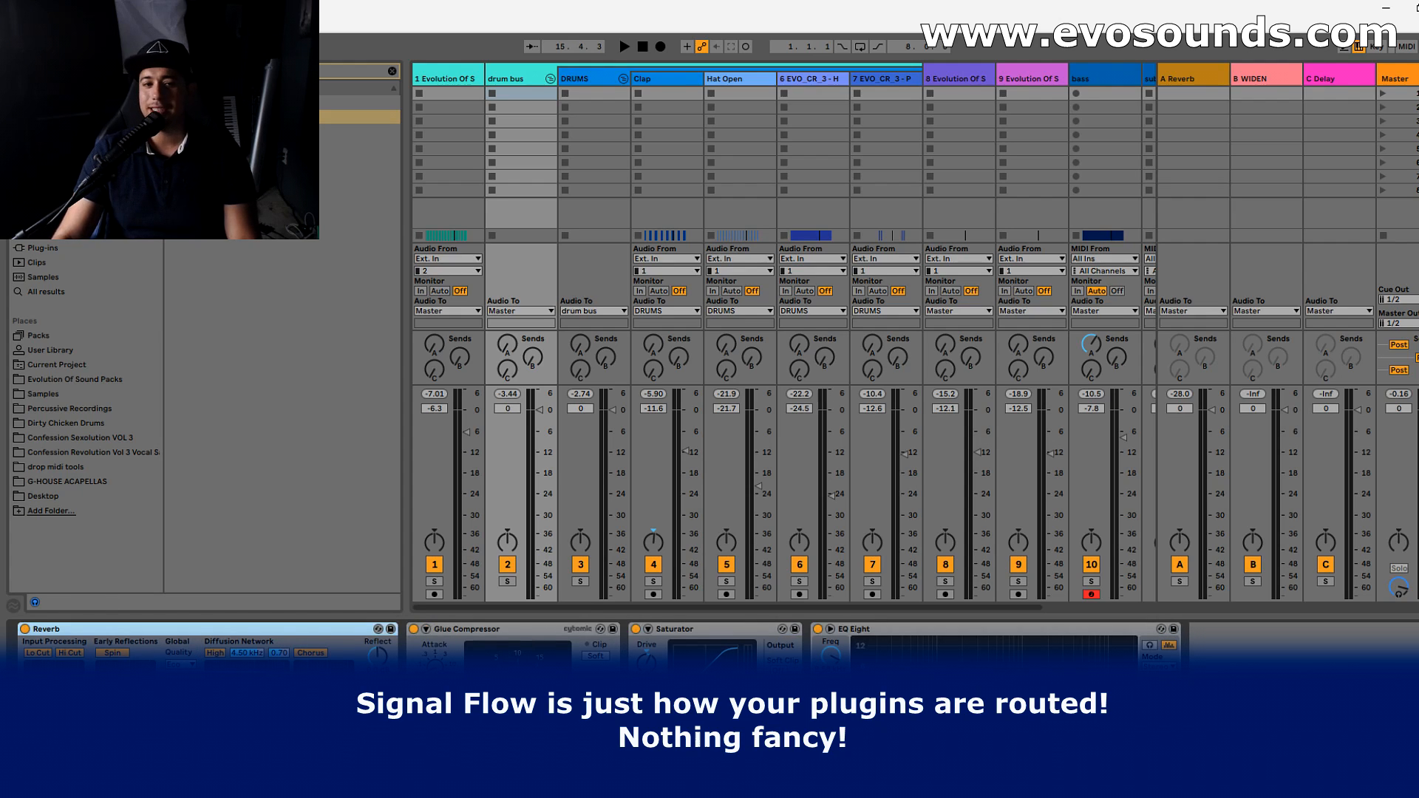
pyautogui.moveTo(101, 630); pyautogui.dragTo(1136, 658)
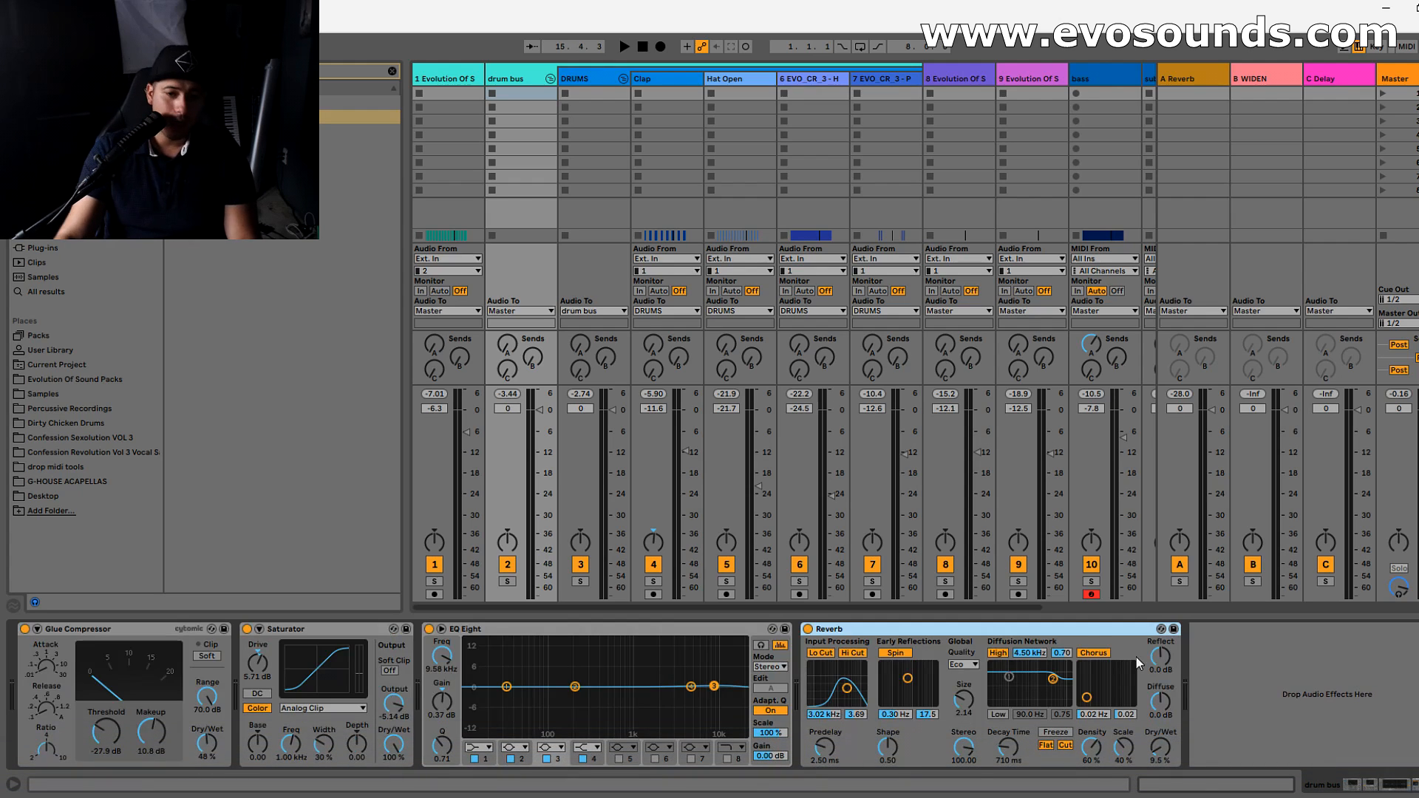
# - Play the mix, collapse the DRUMS group, compare the DRUMS and drum bus device chains, and expand the group again
pyautogui.press('space')
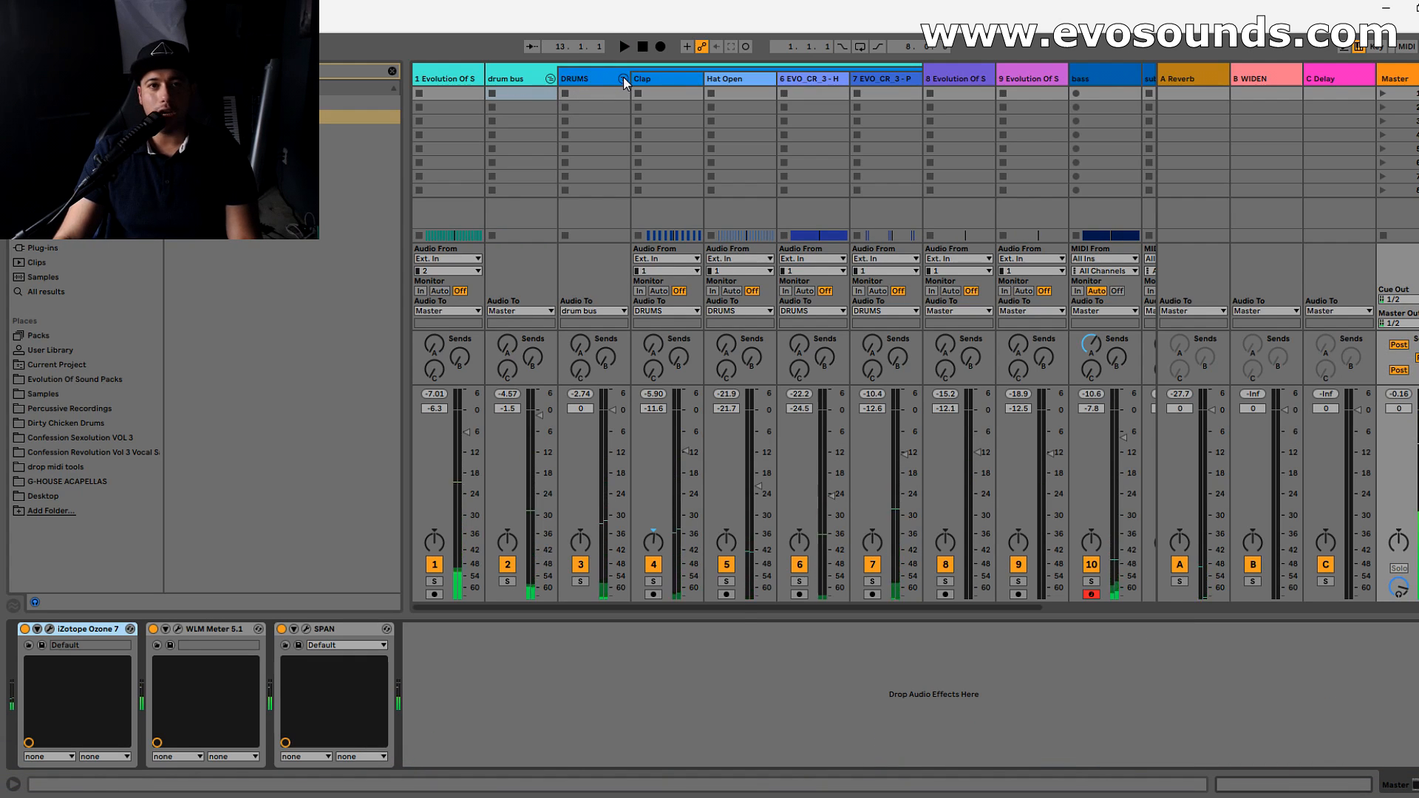
pyautogui.click(623, 78)
pyautogui.click(603, 77)
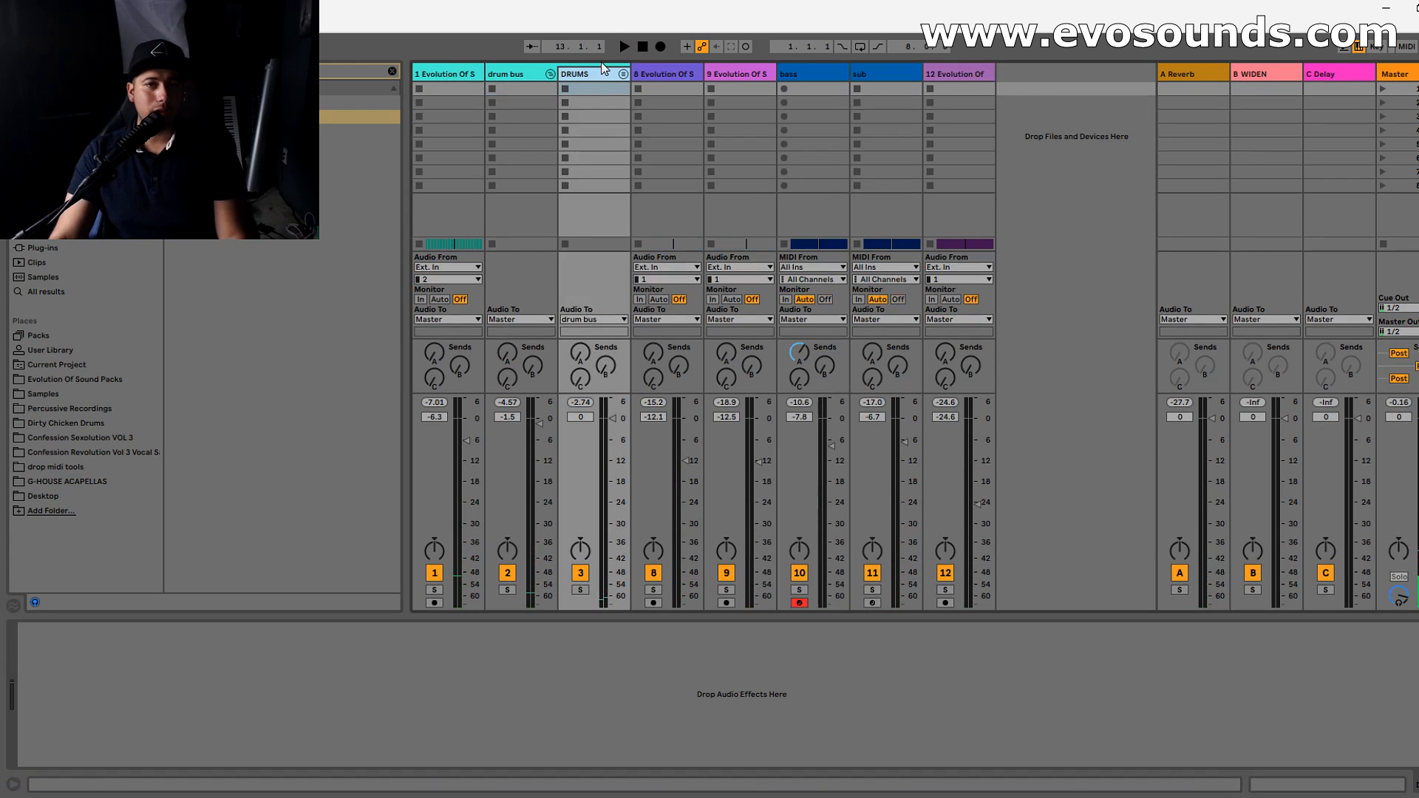
pyautogui.click(537, 80)
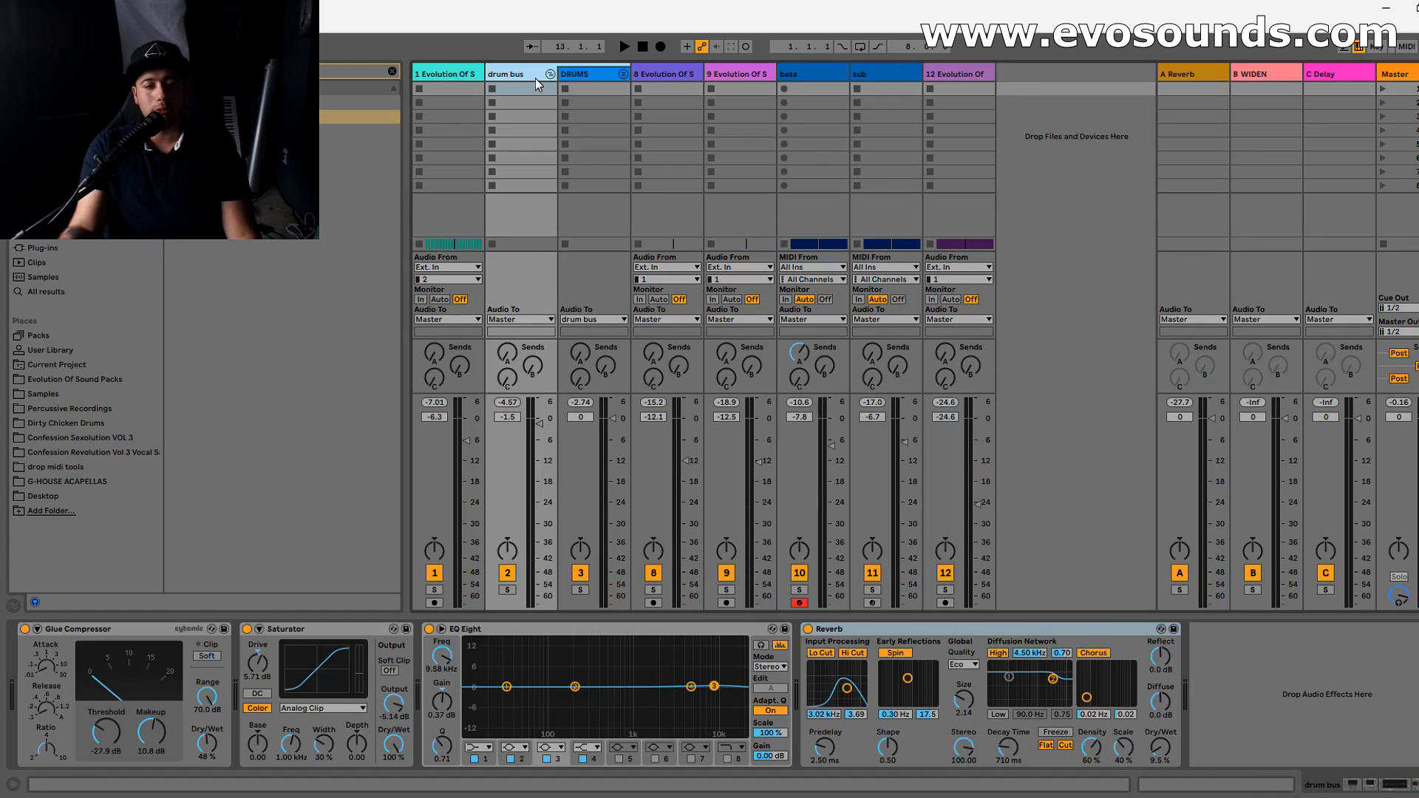
pyautogui.click(623, 74)
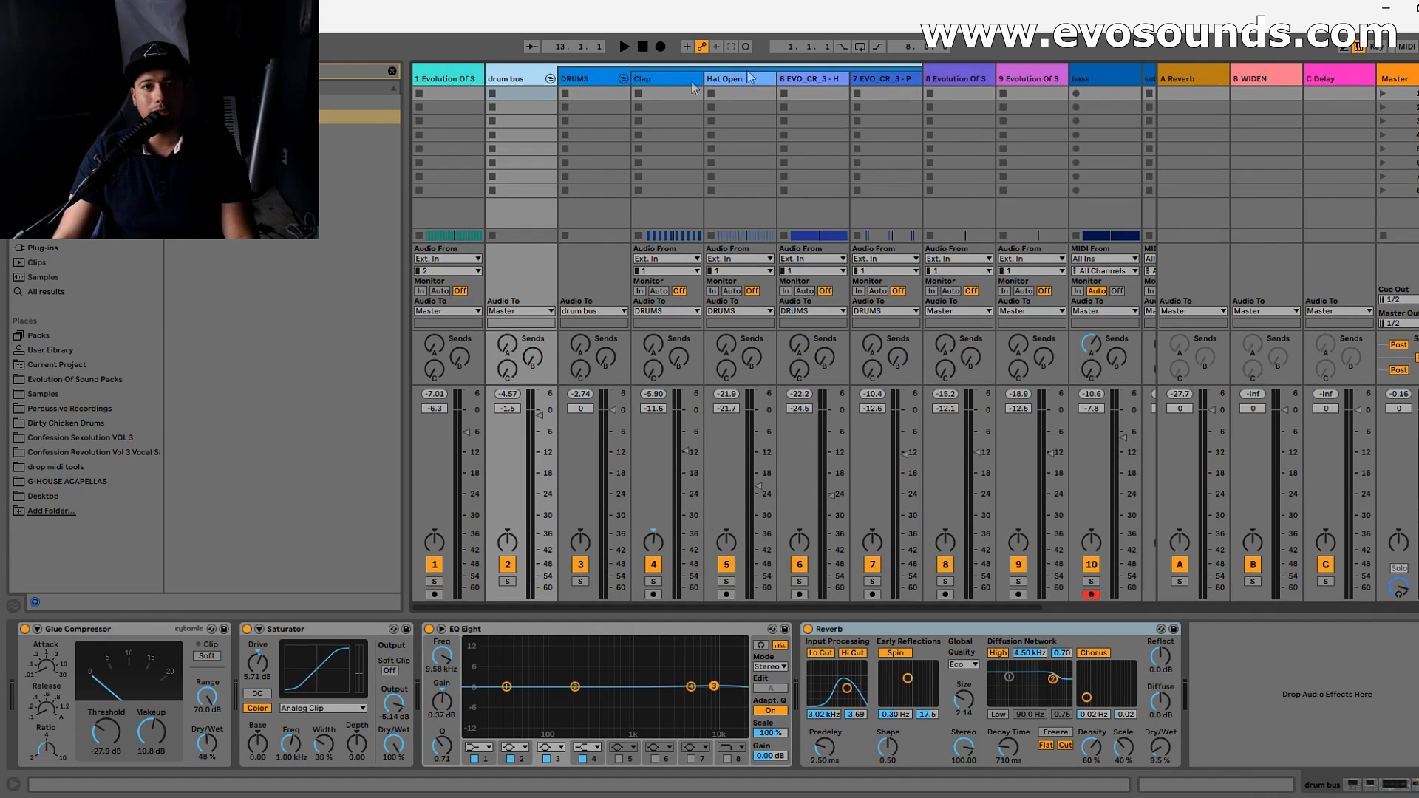
# - Solo the Clap track and listen to it on its own
pyautogui.click(657, 80)
pyautogui.click(654, 582)
pyautogui.press('space')
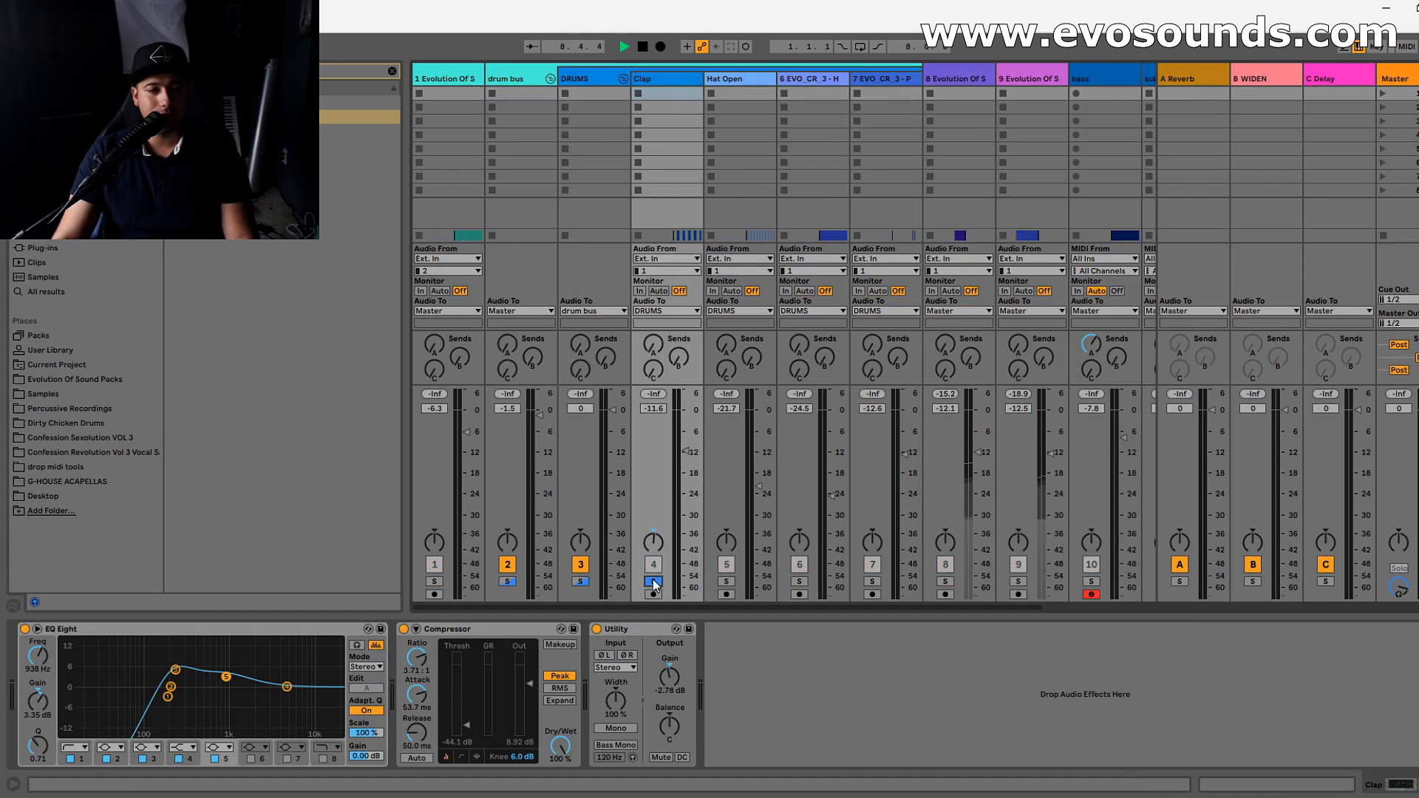
pyautogui.press('space')
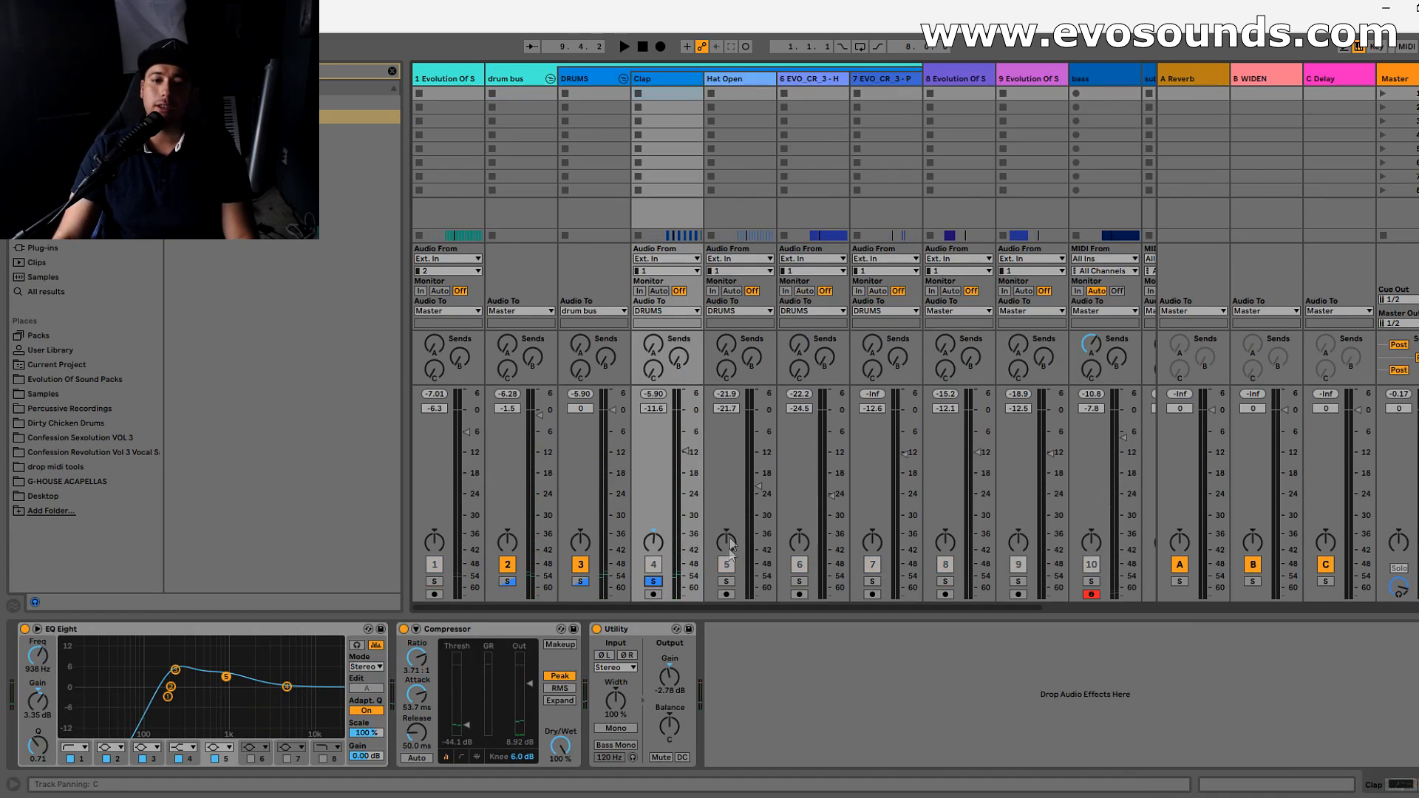
# - Open the Wider plug-in on the B WIDEN return track, inspect its width setting, and close it
pyautogui.click(1269, 77)
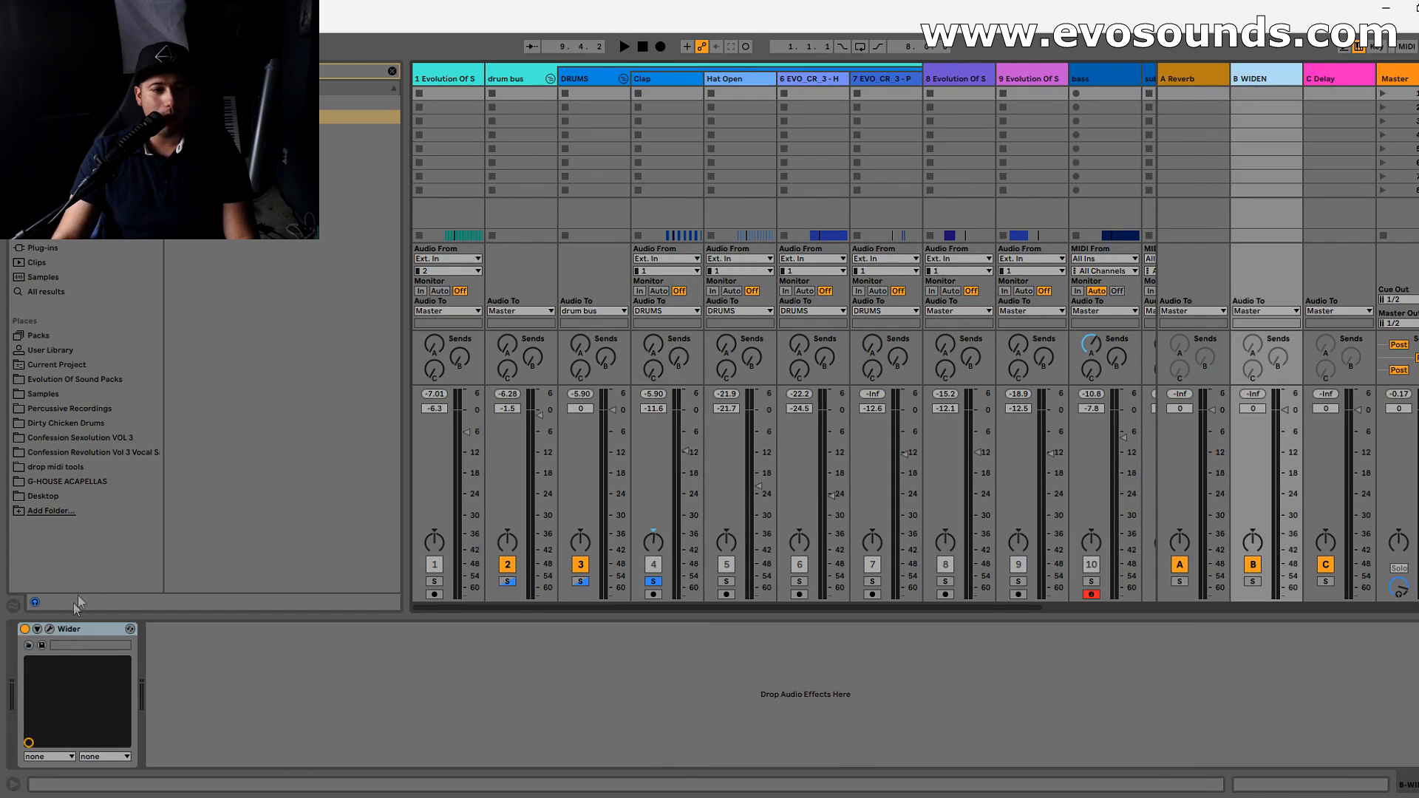
pyautogui.click(50, 630)
pyautogui.moveTo(304, 231); pyautogui.dragTo(688, 209)
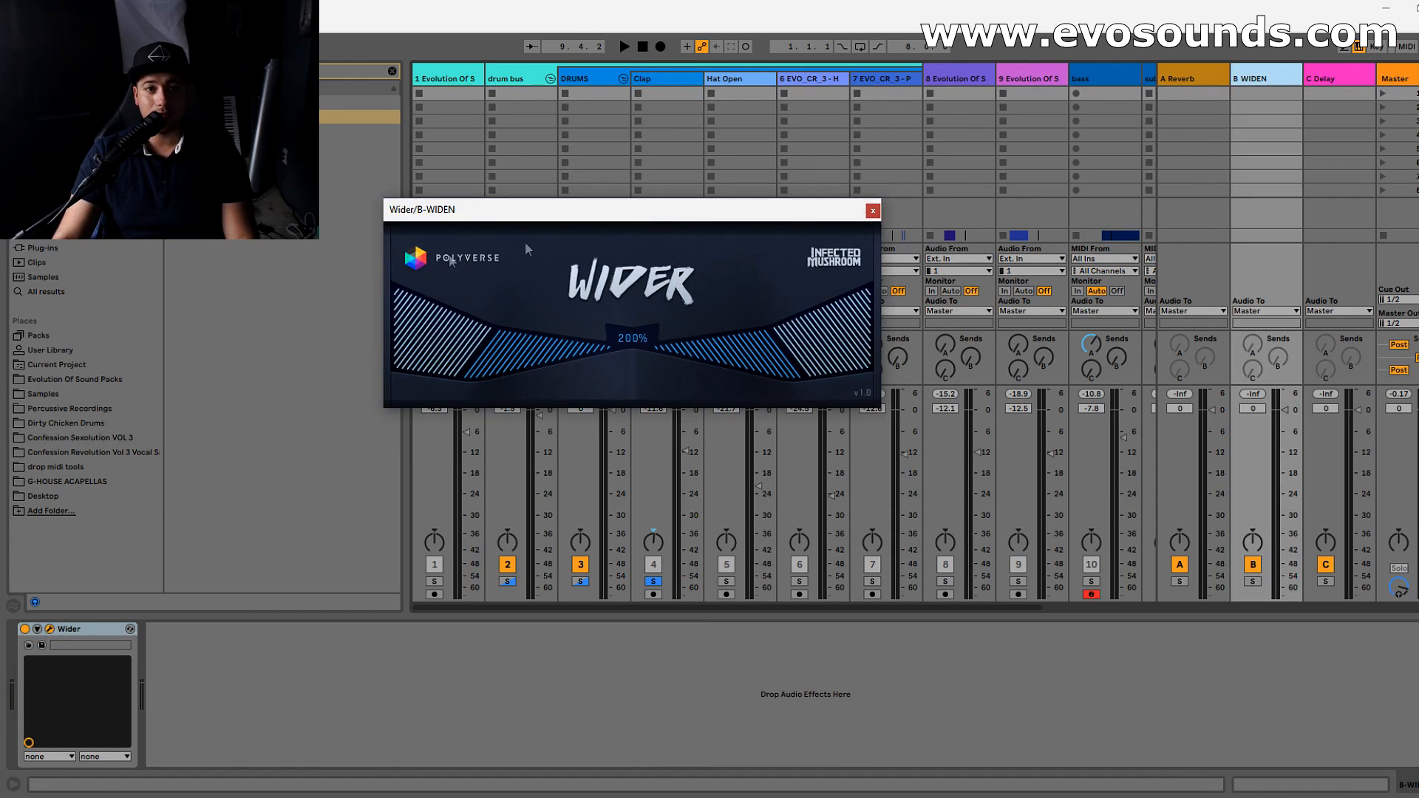
pyautogui.click(873, 210)
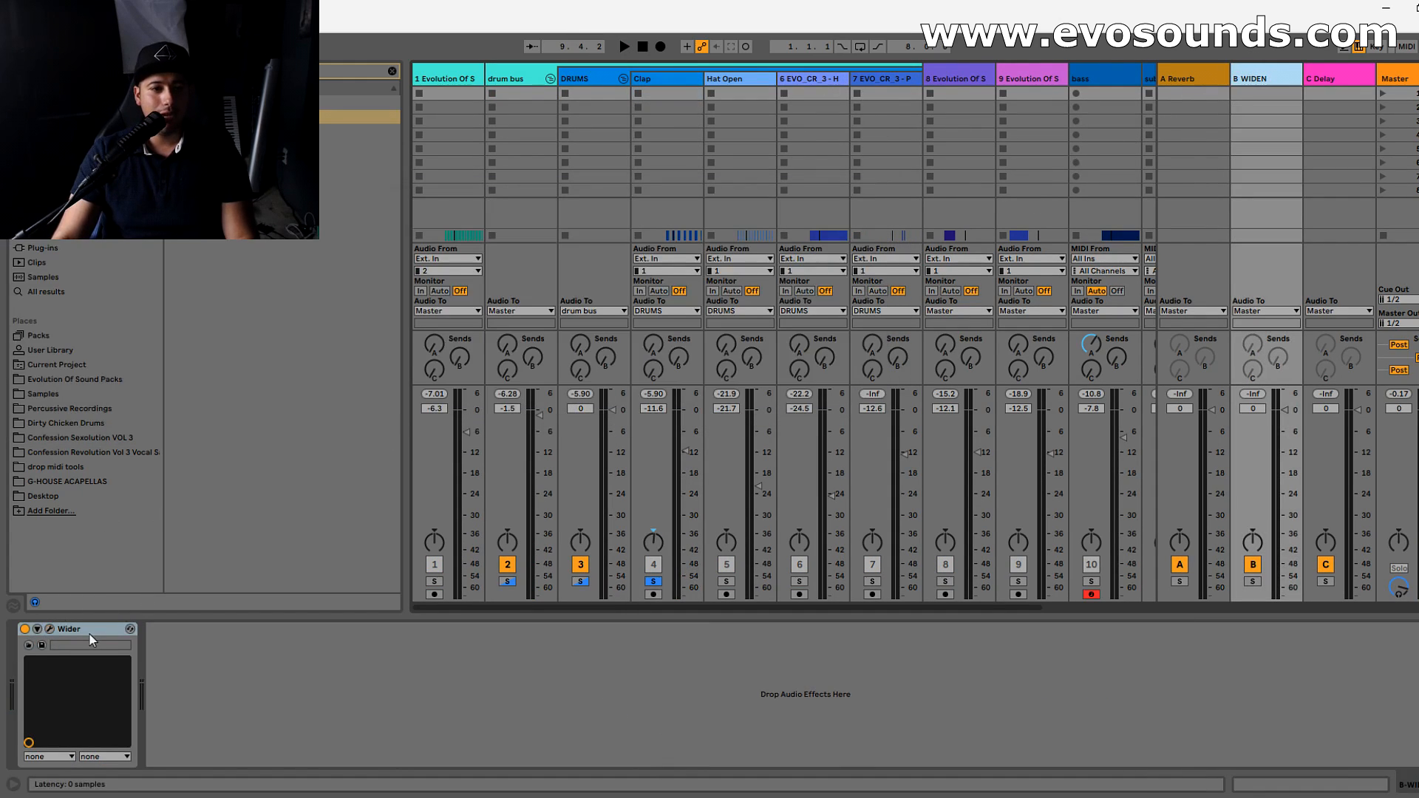
# - Copy the Wider plug-in to the end of the Clap track's device chain and audition the soloed clap
pyautogui.click(711, 93)
pyautogui.click(663, 86)
pyautogui.press('space')
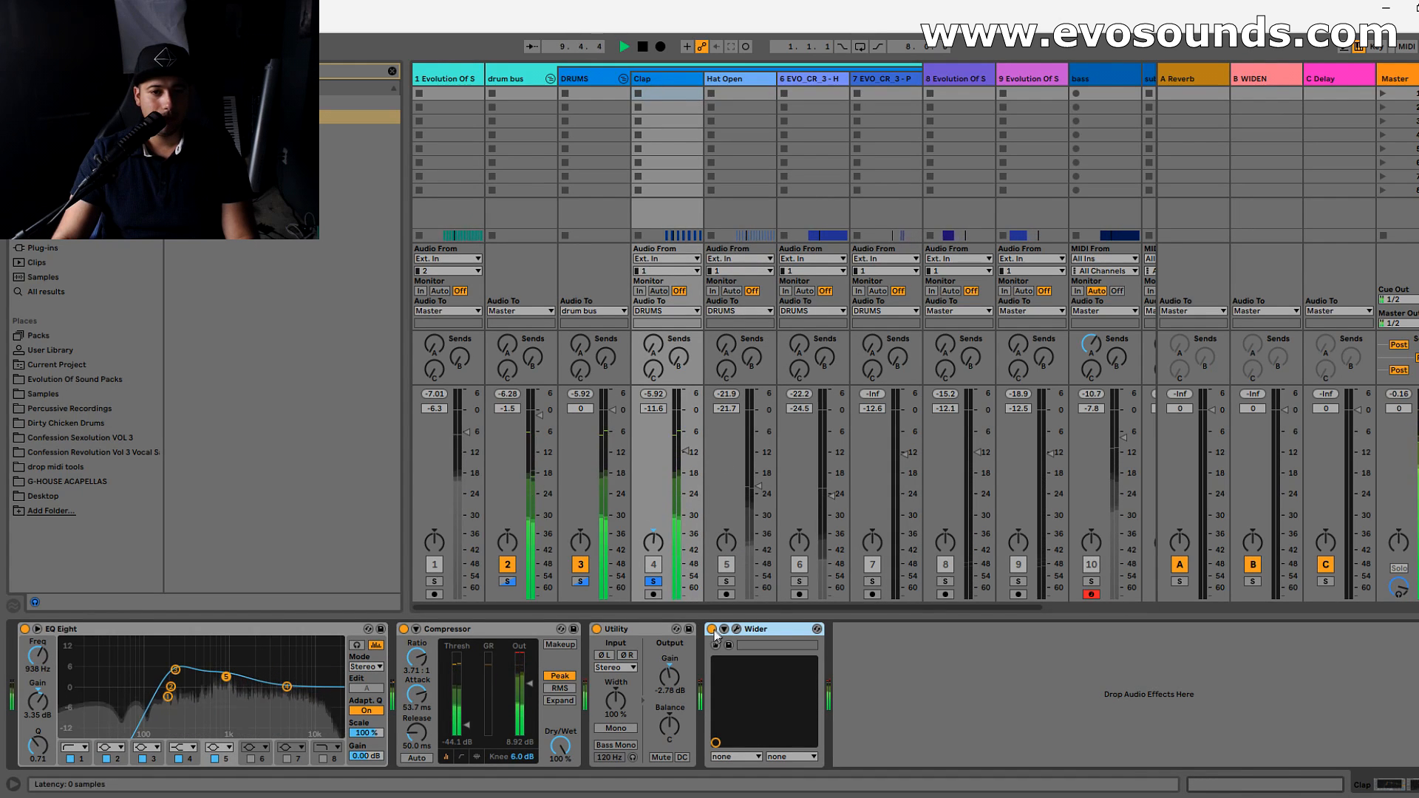
pyautogui.press('space')
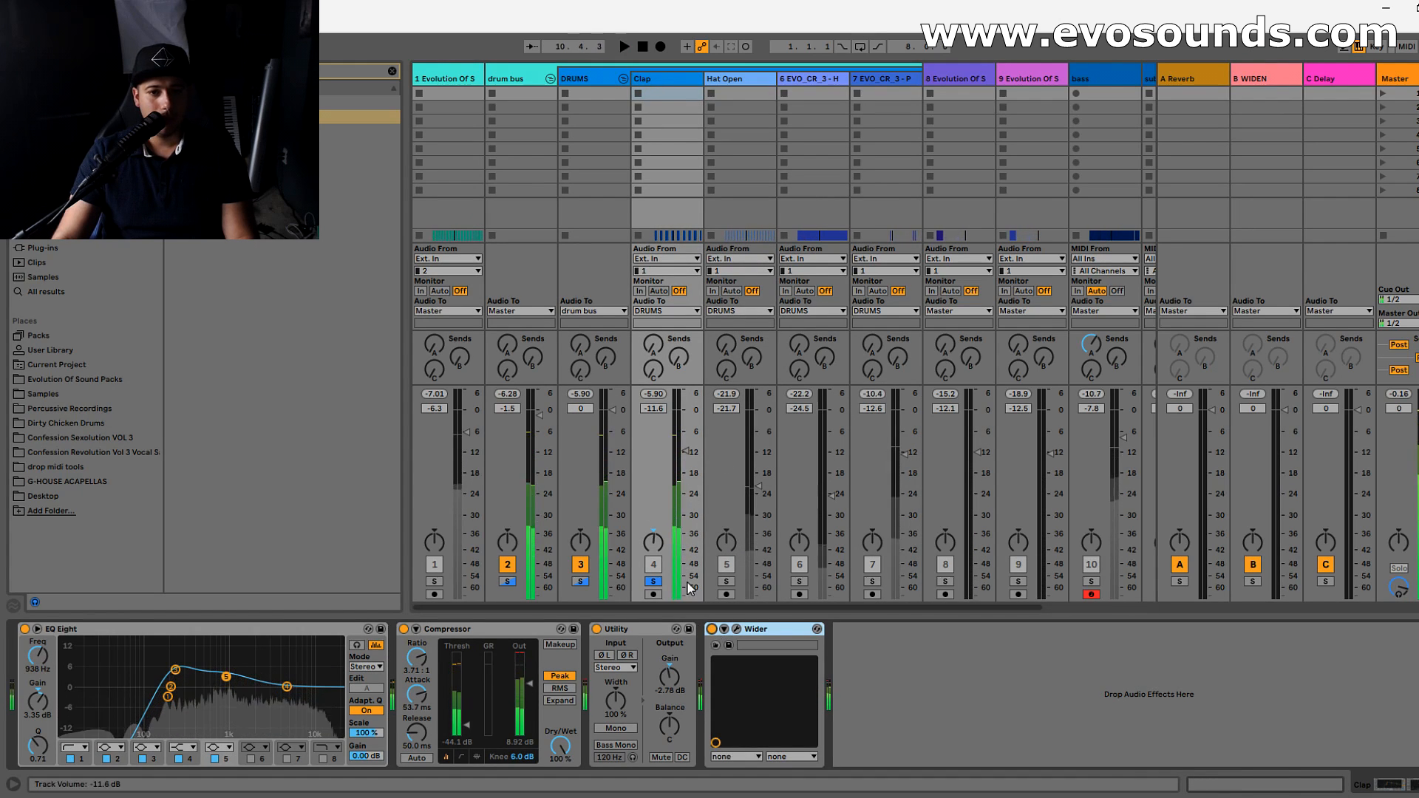
# - Unsolo the Clap track, play the full mix, lower the clap's volume to -13.8 dB, and stop playback
pyautogui.click(653, 582)
pyautogui.press('space')
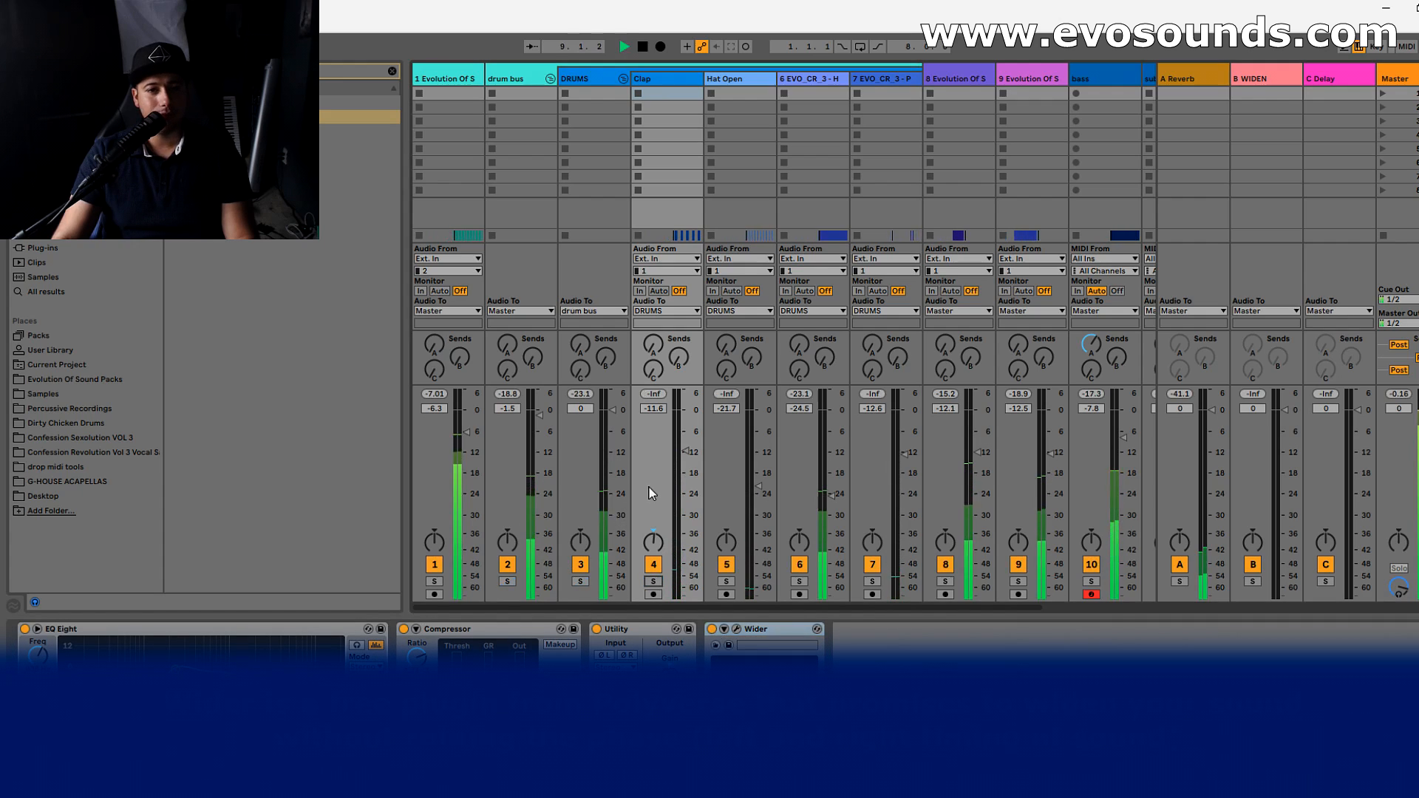
pyautogui.moveTo(685, 452); pyautogui.dragTo(686, 461)
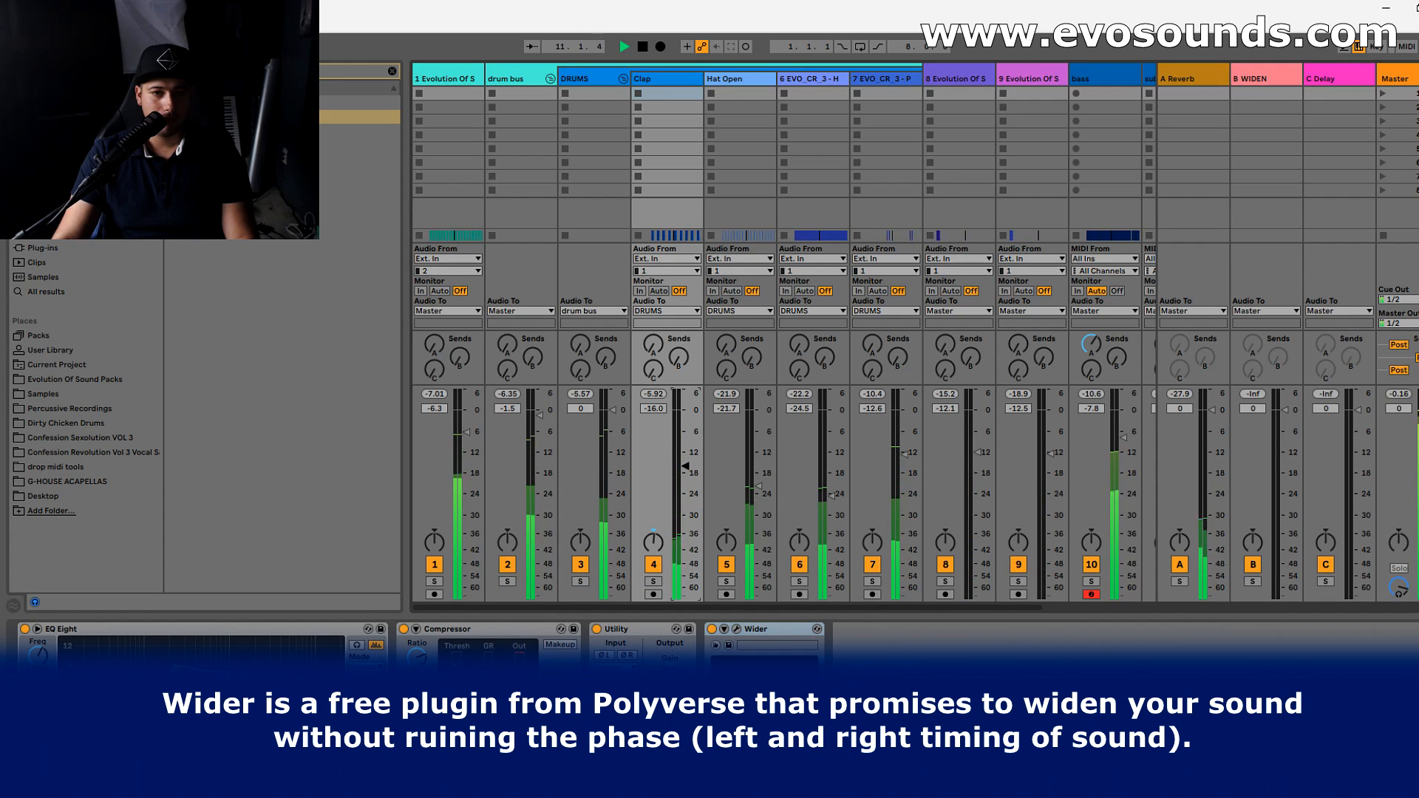
pyautogui.moveTo(685, 463); pyautogui.dragTo(685, 459)
pyautogui.press('space')
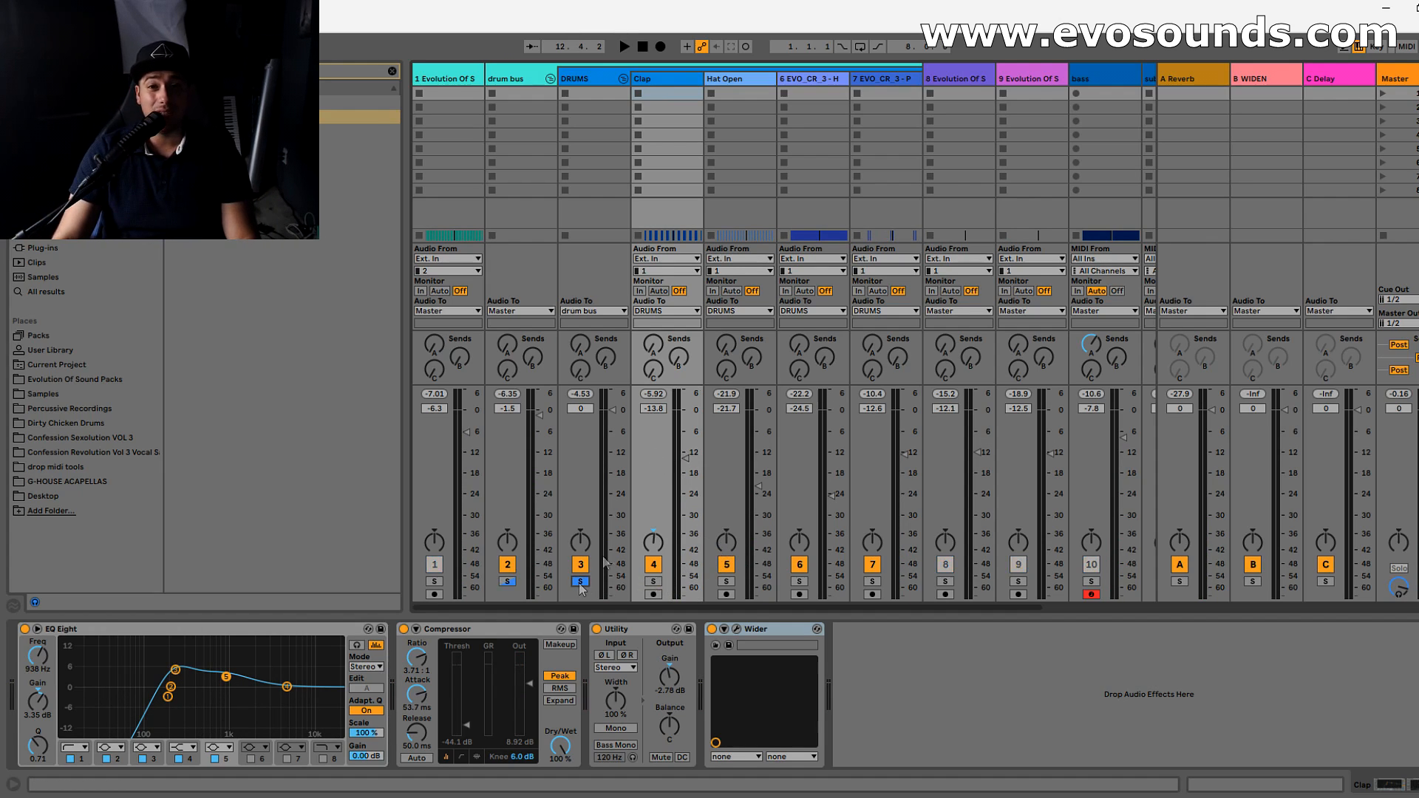
# - Move Wider from the Clap track to the drum bus between the Saturator and EQ Eight, and audition the soloed bus while checking the plug-in
pyautogui.moveTo(761, 640); pyautogui.dragTo(579, 95)
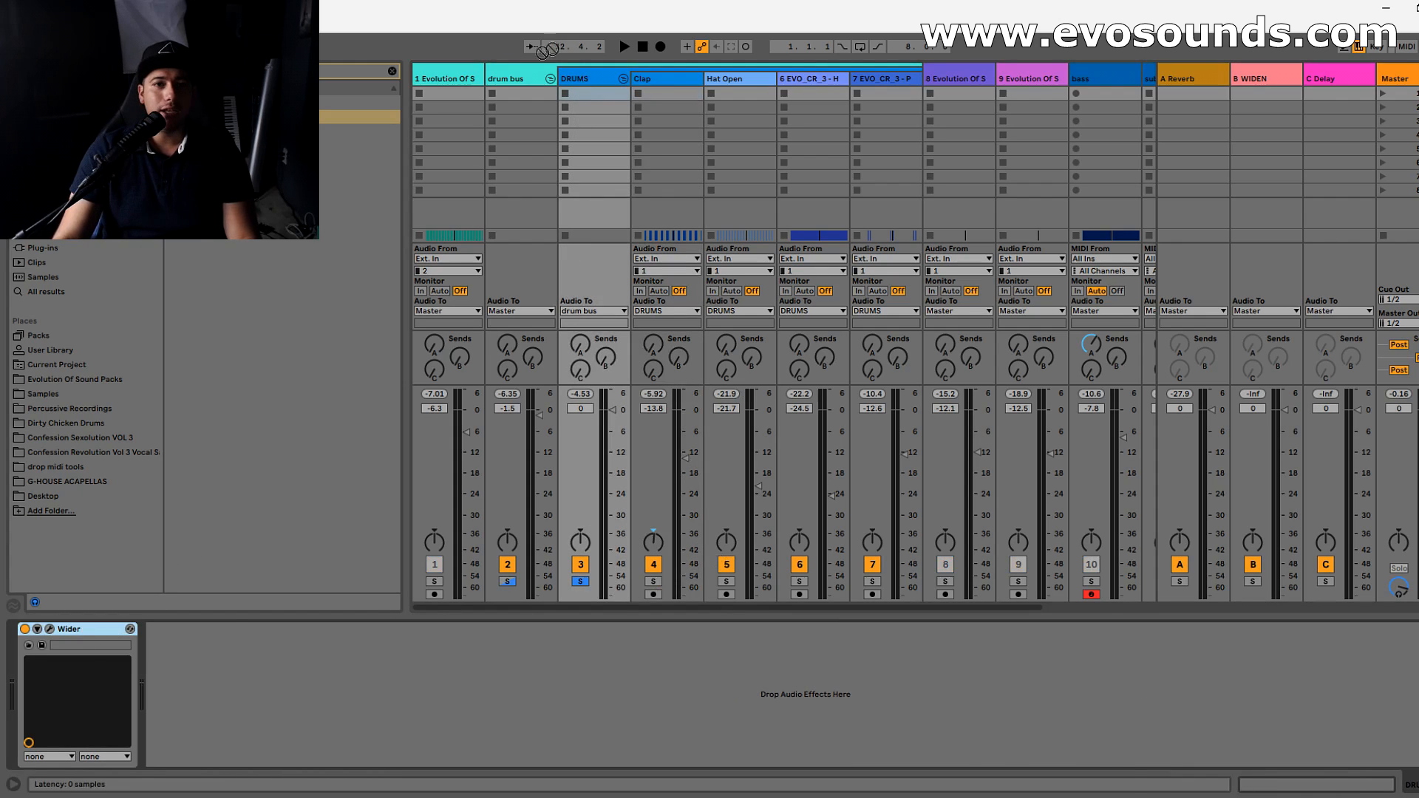
pyautogui.click(517, 78)
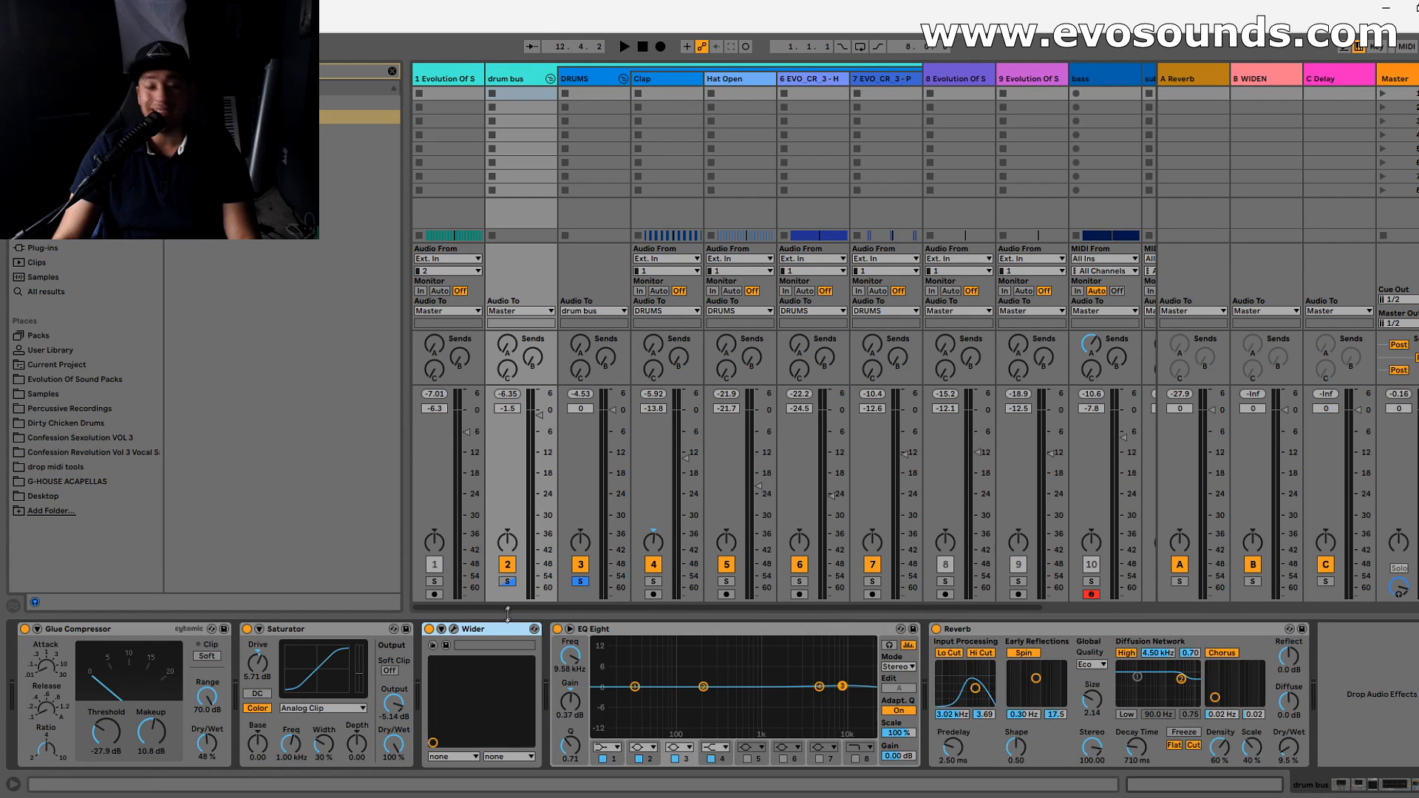
pyautogui.press('space')
pyautogui.click(508, 582)
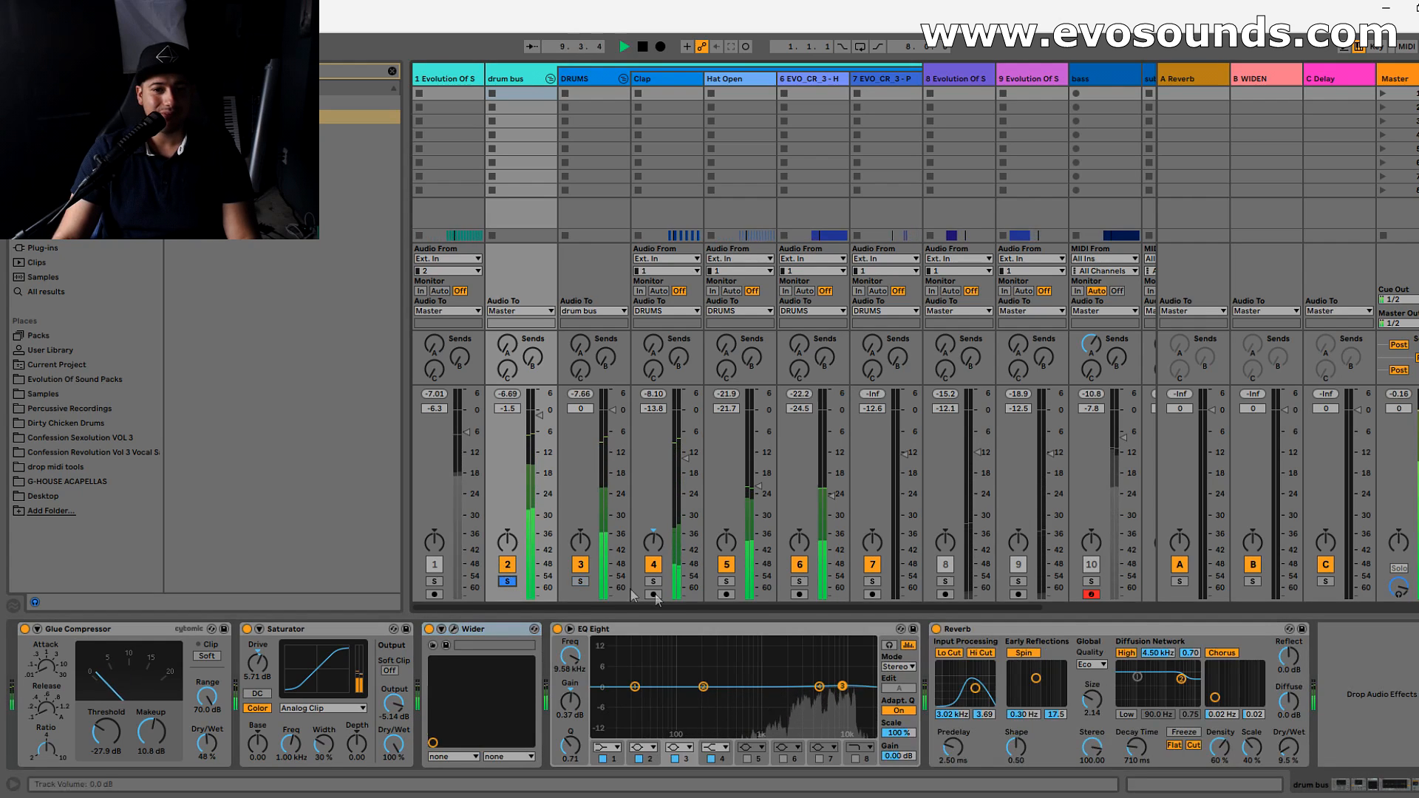
pyautogui.click(453, 629)
pyautogui.click(874, 210)
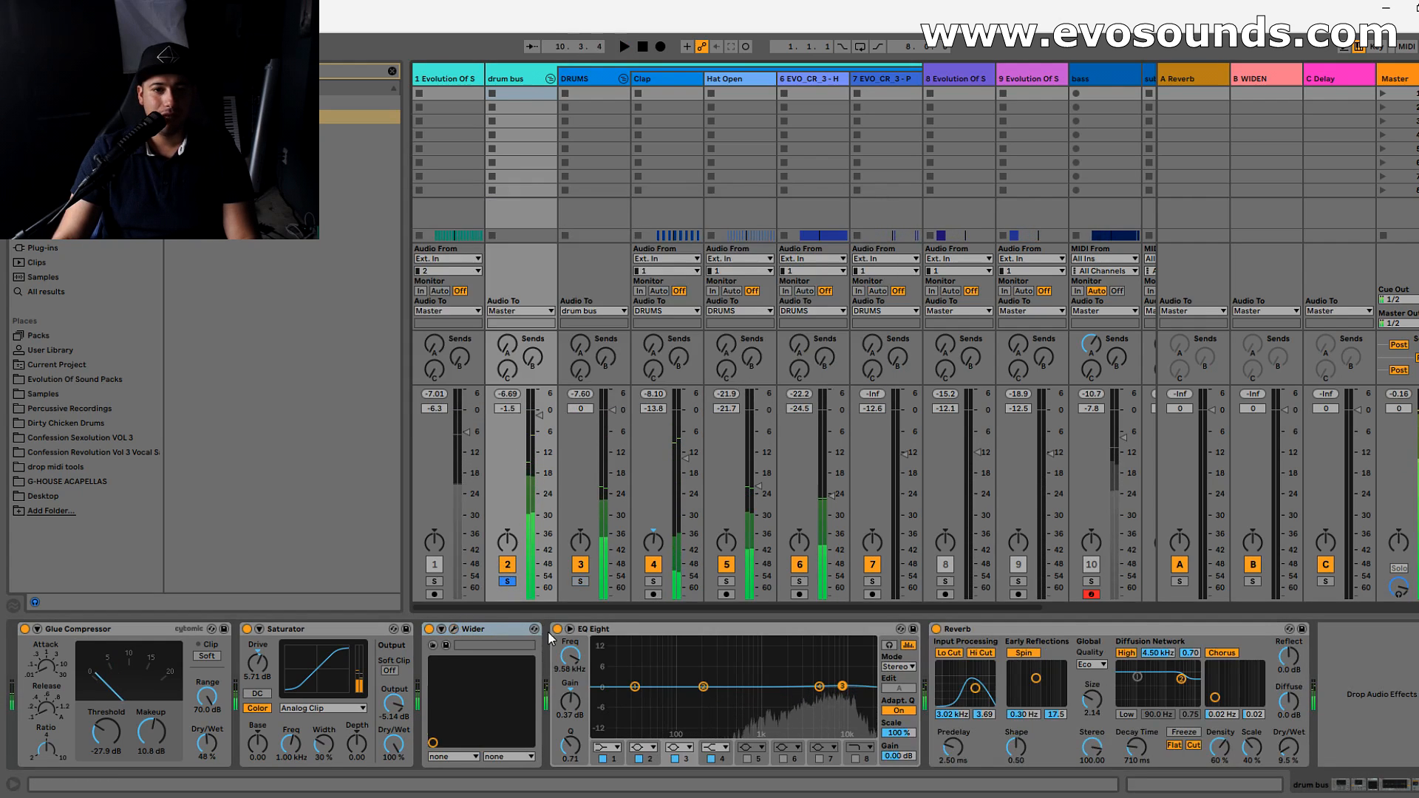
# - Unsolo the drum bus, play the full mix, and set the bus volume to -2.8 dB
pyautogui.click(508, 582)
pyautogui.press('space')
pyautogui.moveTo(540, 415); pyautogui.dragTo(540, 420)
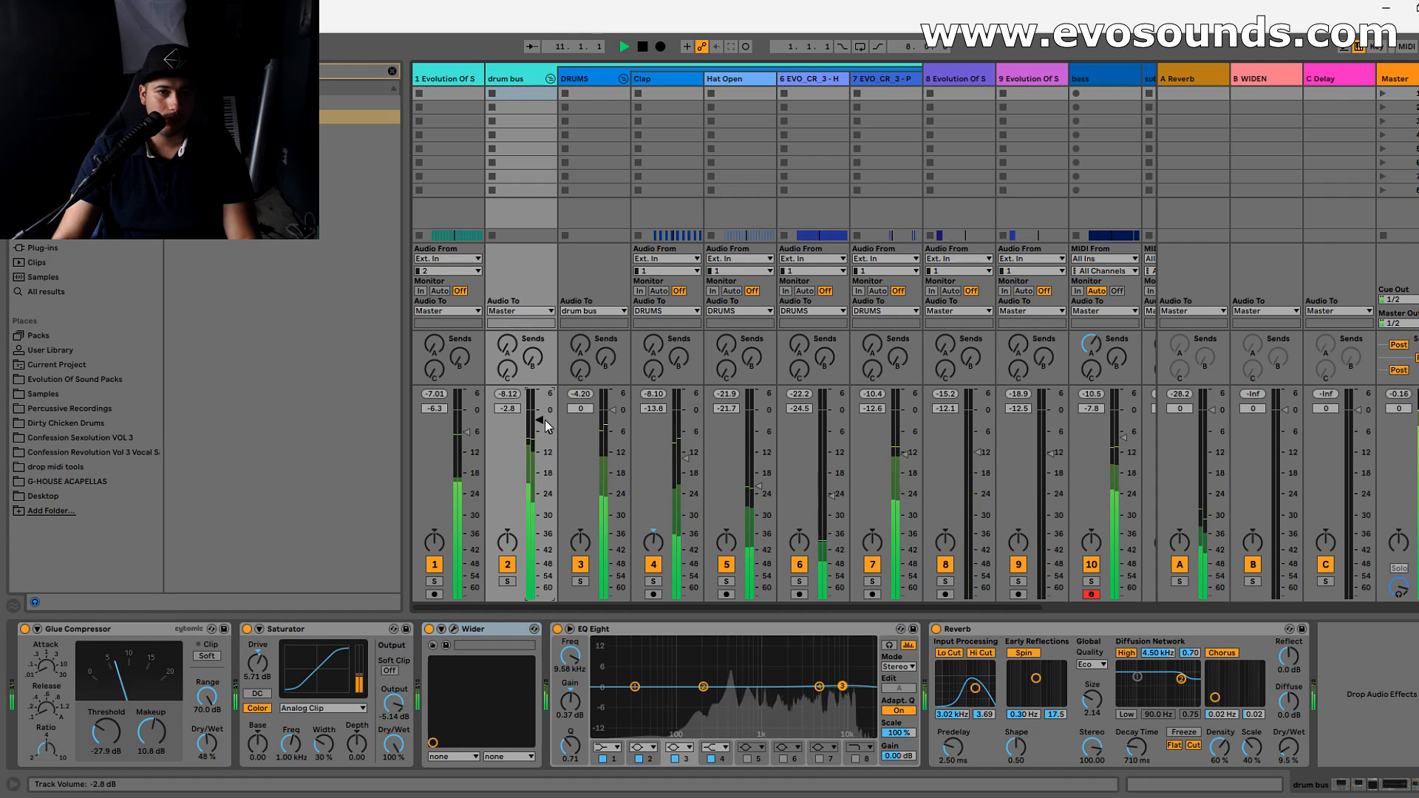
# - Stop playback and insert the Mono utility preset on the Master between iZotope Ozone 7 and WLM Meter 5.1
pyautogui.click(1395, 79)
pyautogui.press('space')
pyautogui.click(393, 72)
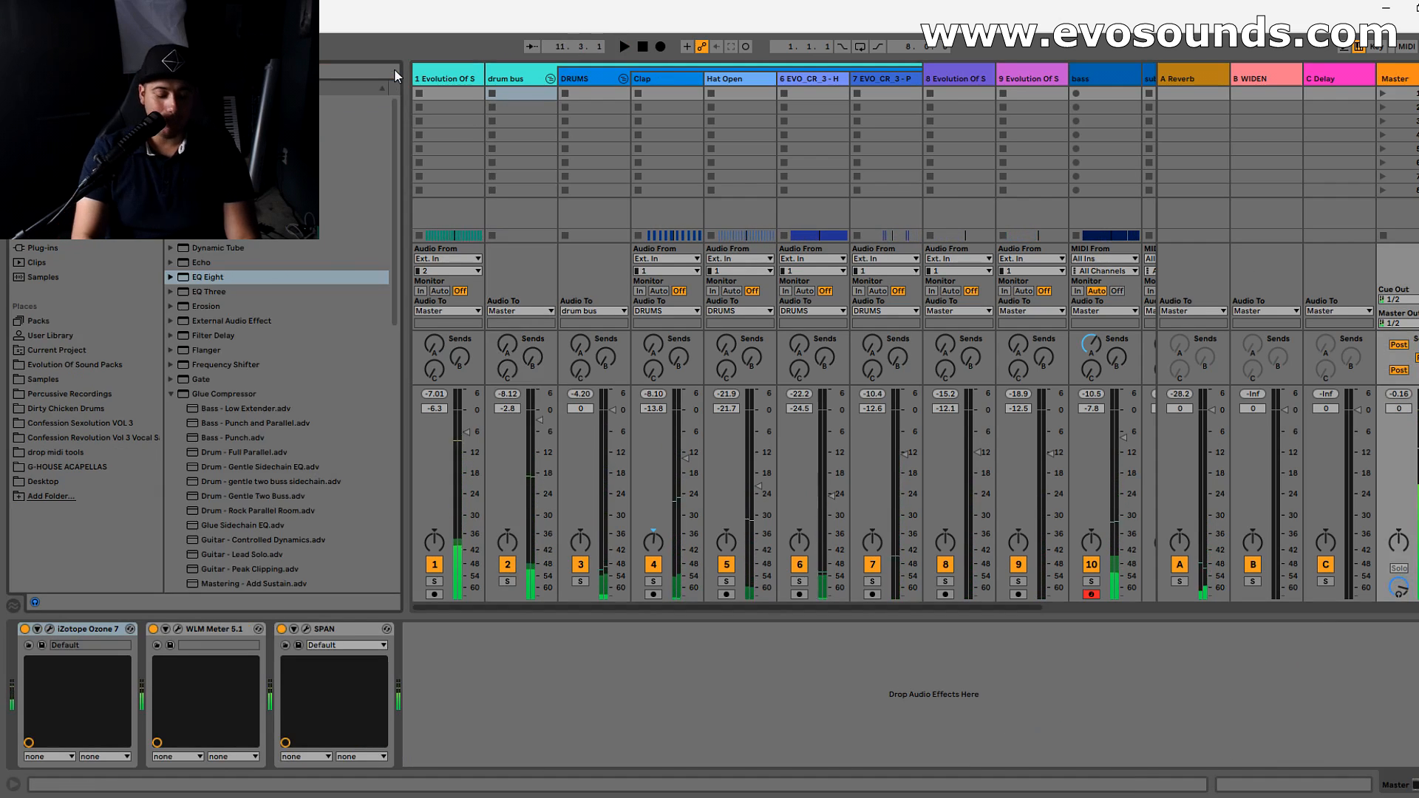
pyautogui.write('eq')
pyautogui.moveTo(360, 132); pyautogui.dragTo(175, 694)
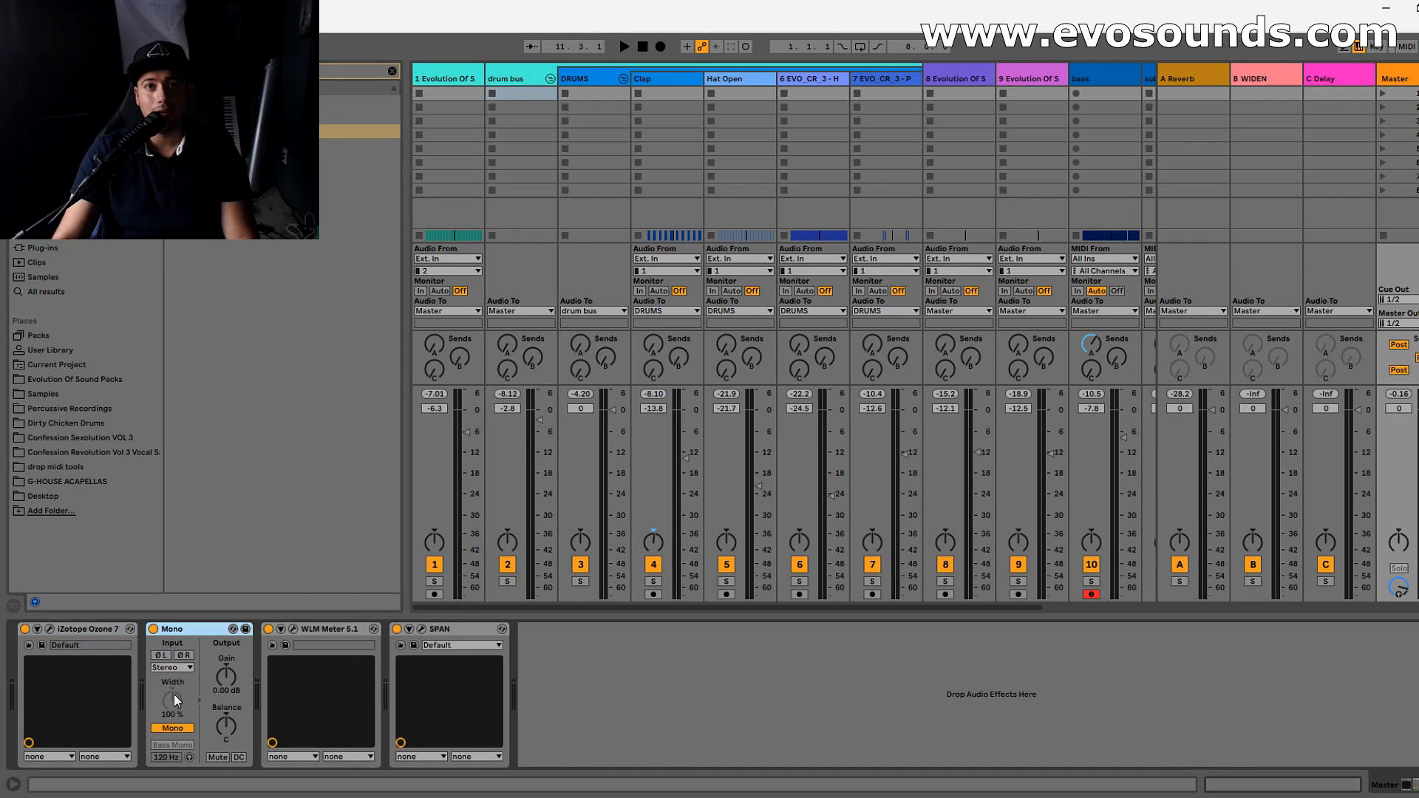
# - Play the mix in mono and bypass the Wider plug-in on the drum bus
pyautogui.press('space')
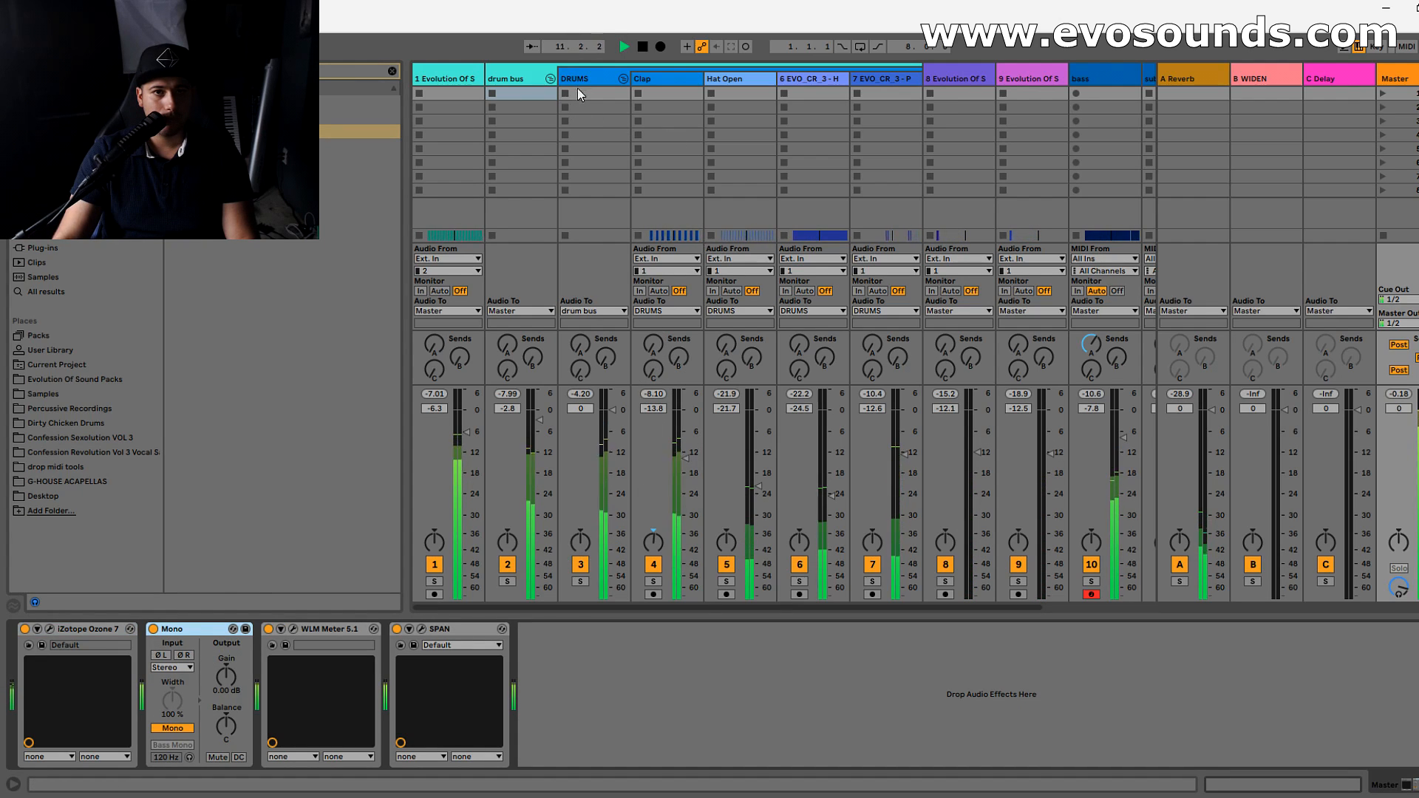
pyautogui.press('Left')
pyautogui.press('Left')
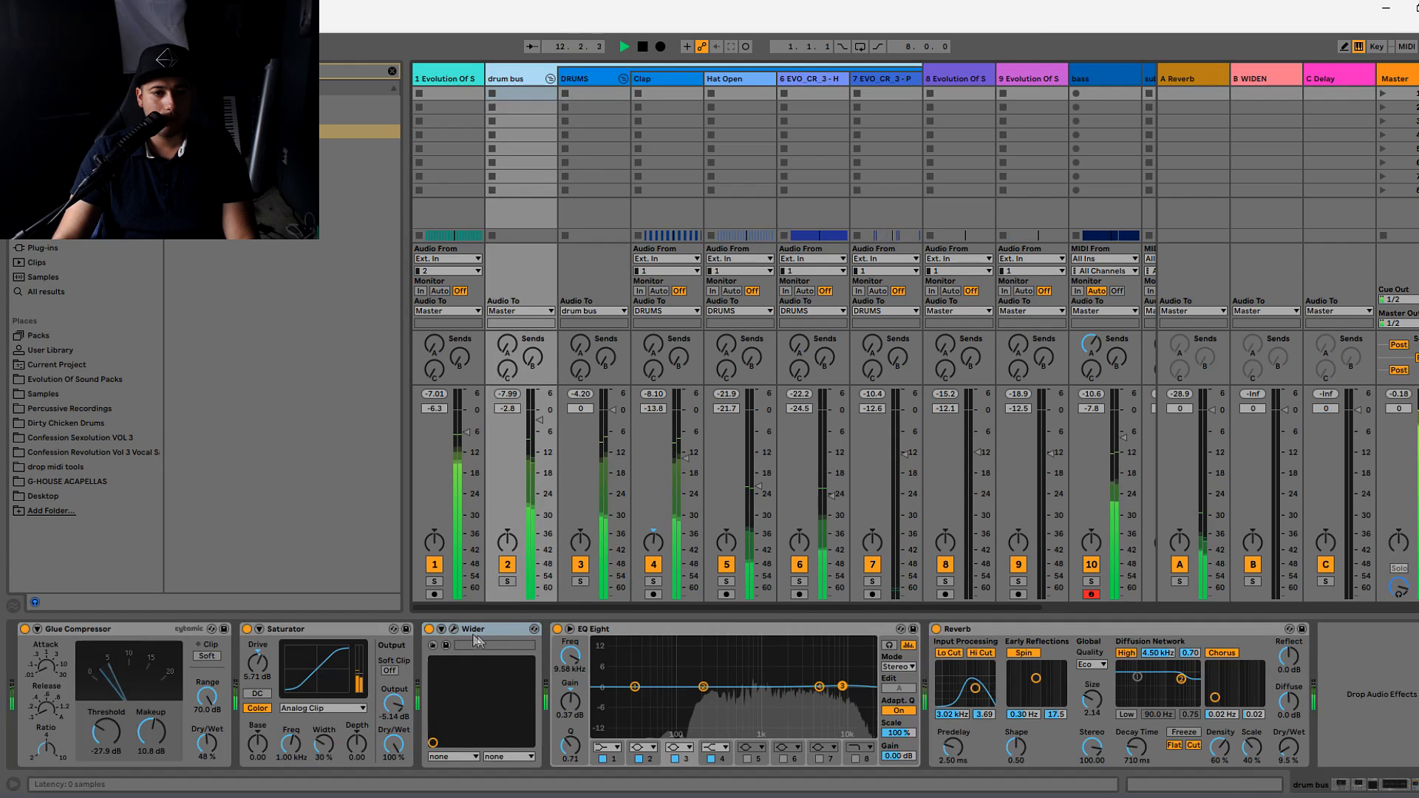
pyautogui.click(428, 629)
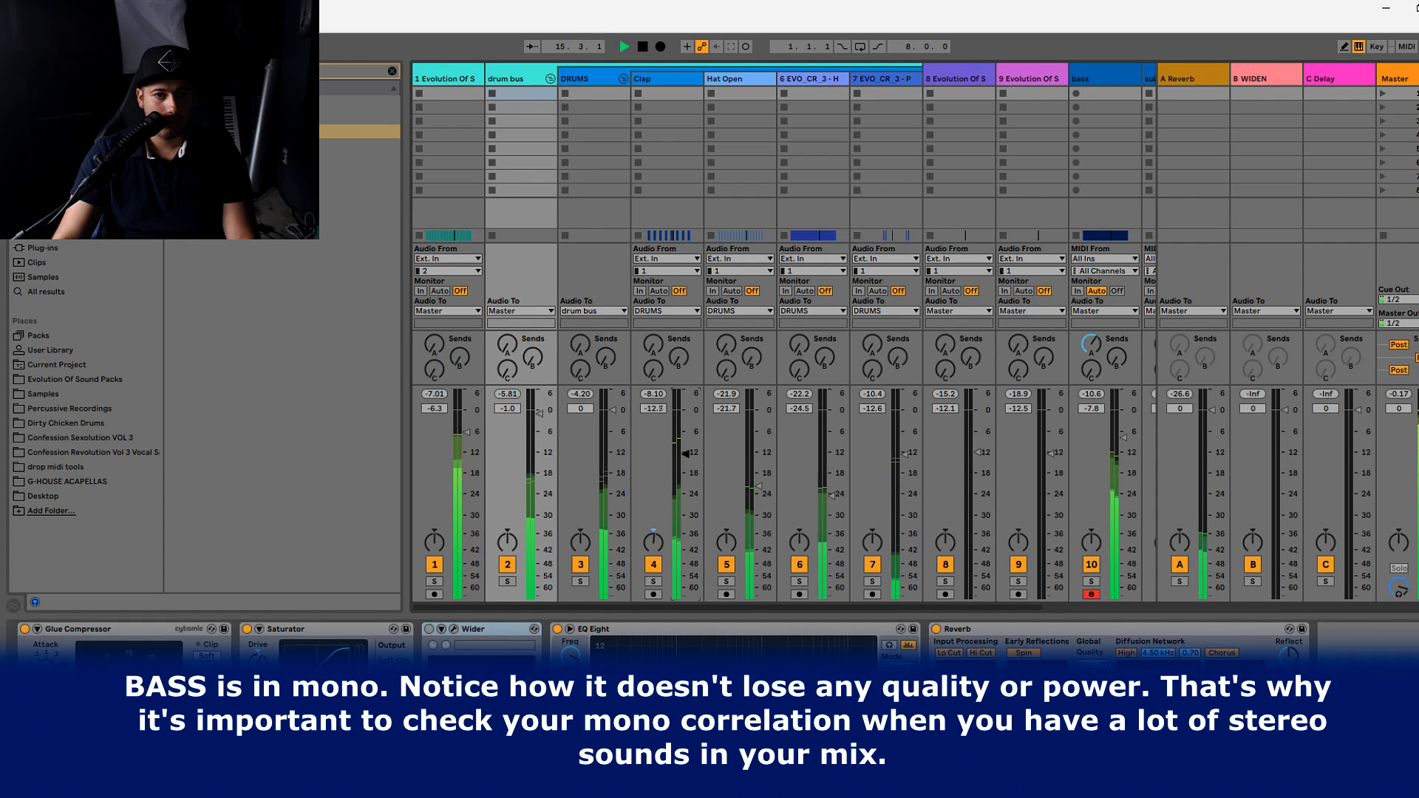
# - Set the Clap track's volume to -10.0 dB, solo it to check its sound and devices, and unsolo it
pyautogui.moveTo(685, 453); pyautogui.dragTo(685, 445)
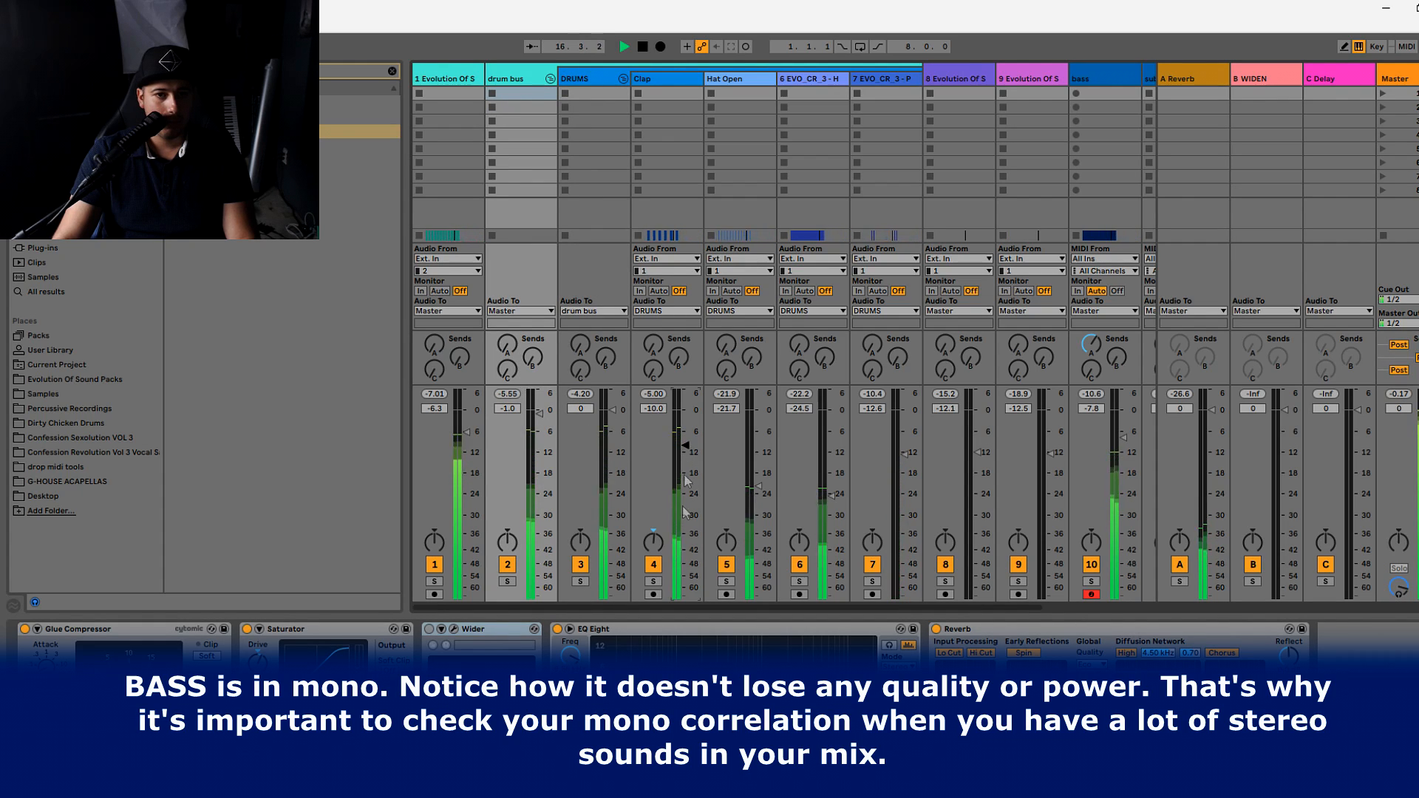
pyautogui.click(653, 582)
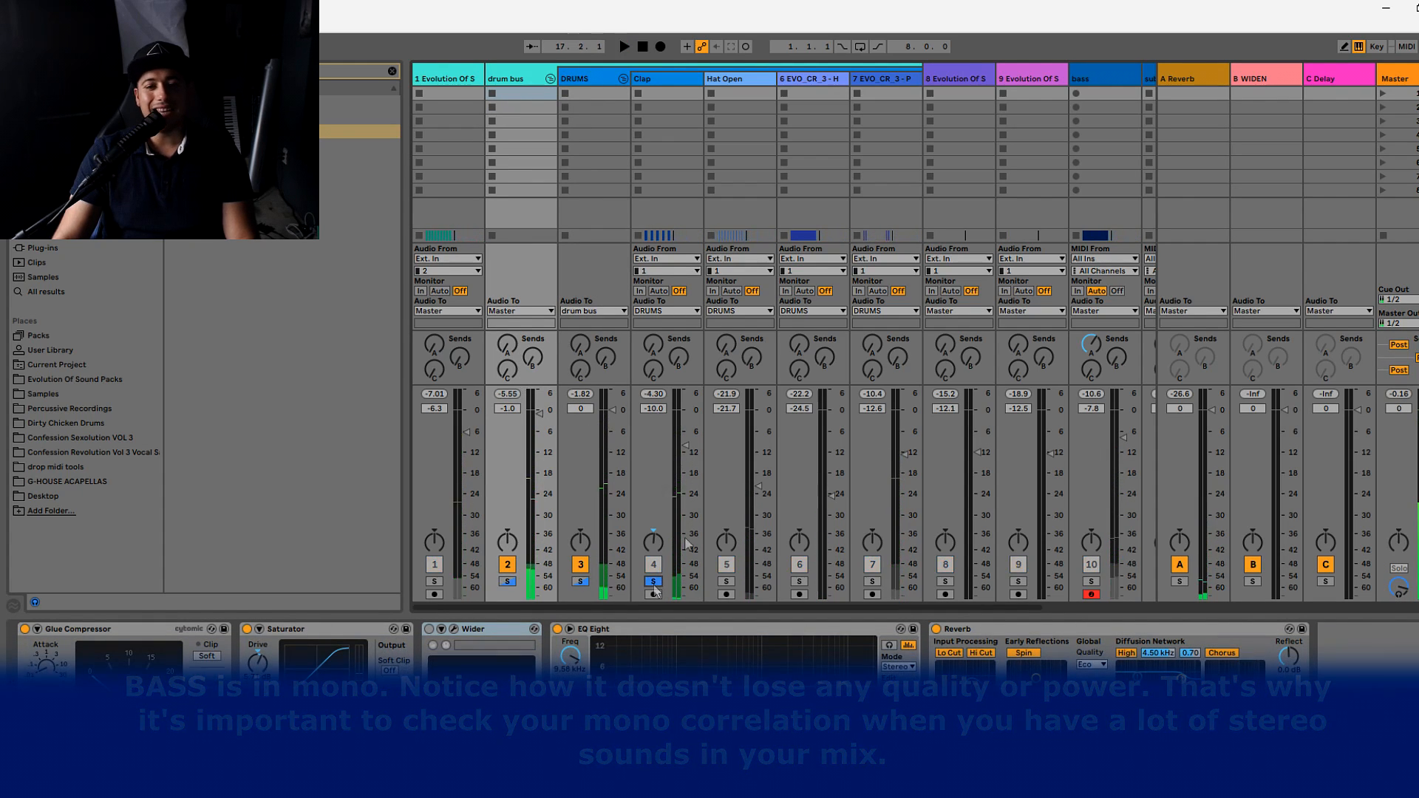
pyautogui.click(665, 111)
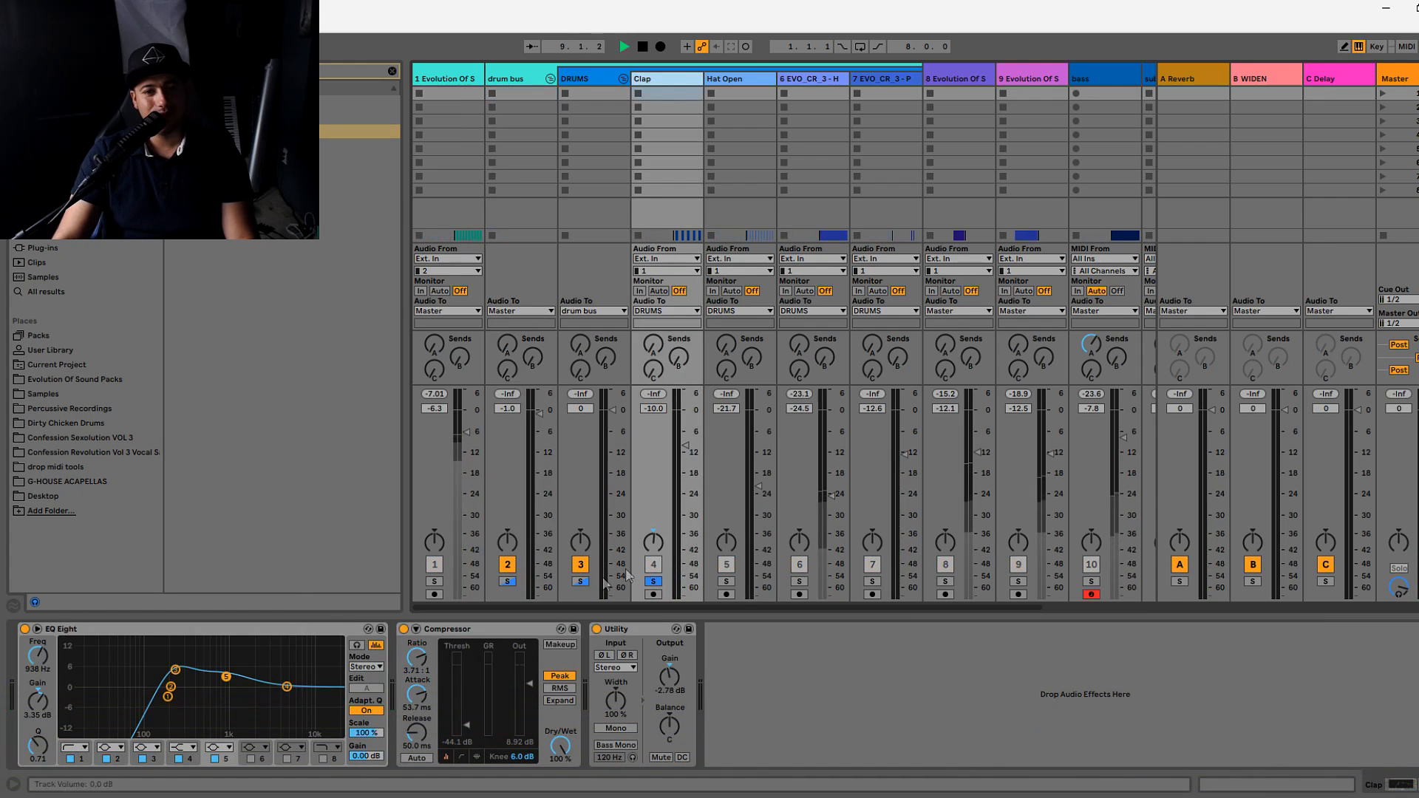
pyautogui.click(654, 581)
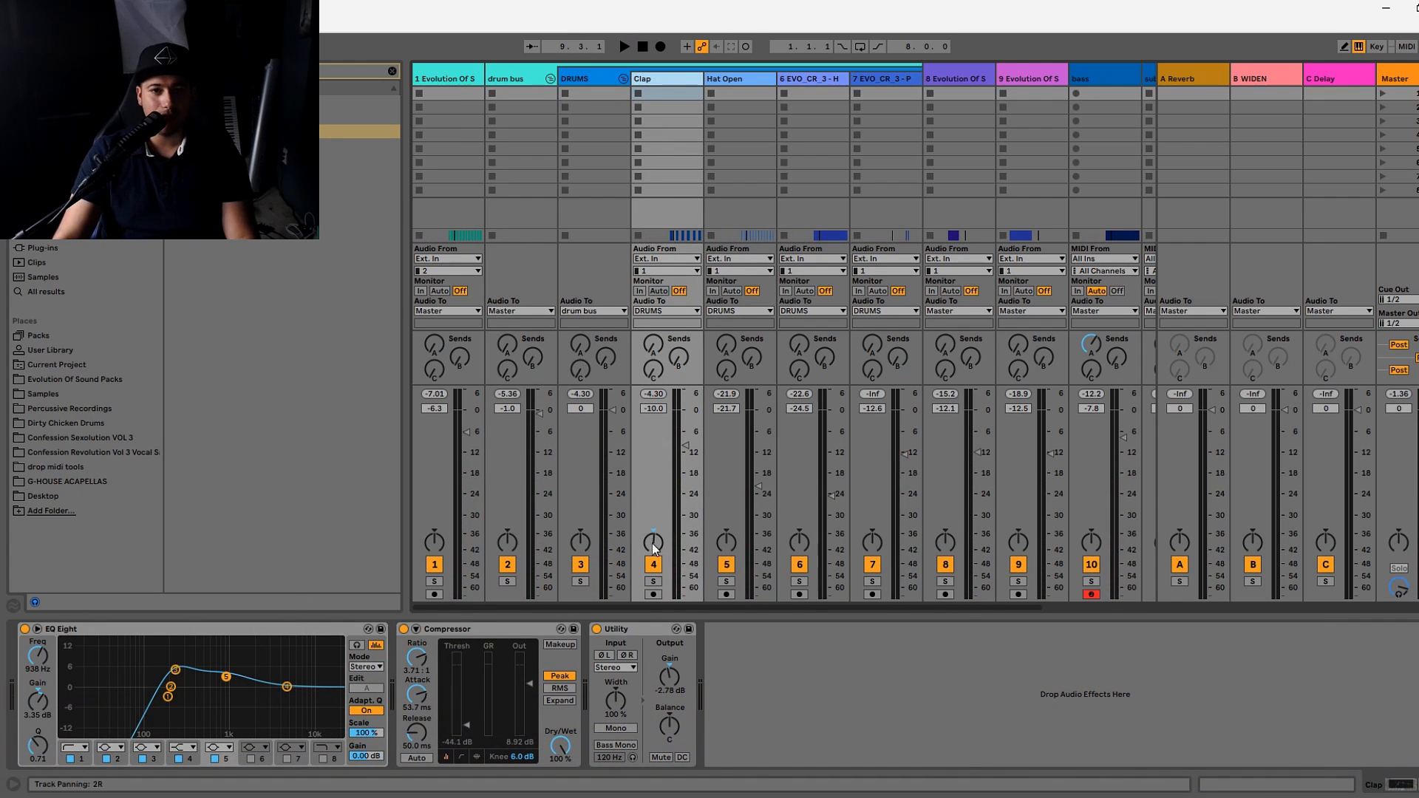
# - Set the Clap track's Utility gain to -0.56 dB and, during playback, its track volume to -11.8 dB
pyautogui.moveTo(674, 676); pyautogui.dragTo(673, 672)
pyautogui.press('space')
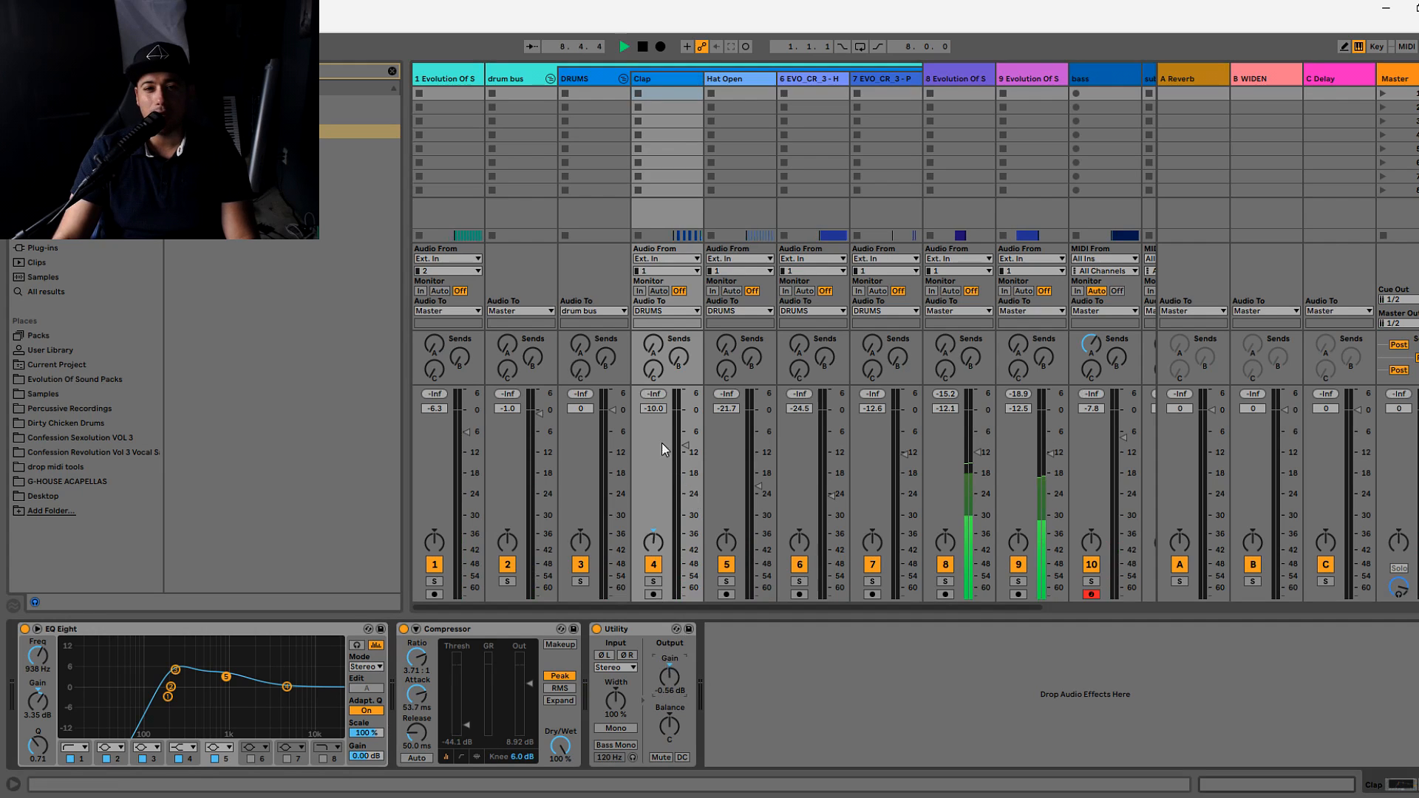
pyautogui.moveTo(686, 446); pyautogui.dragTo(686, 451)
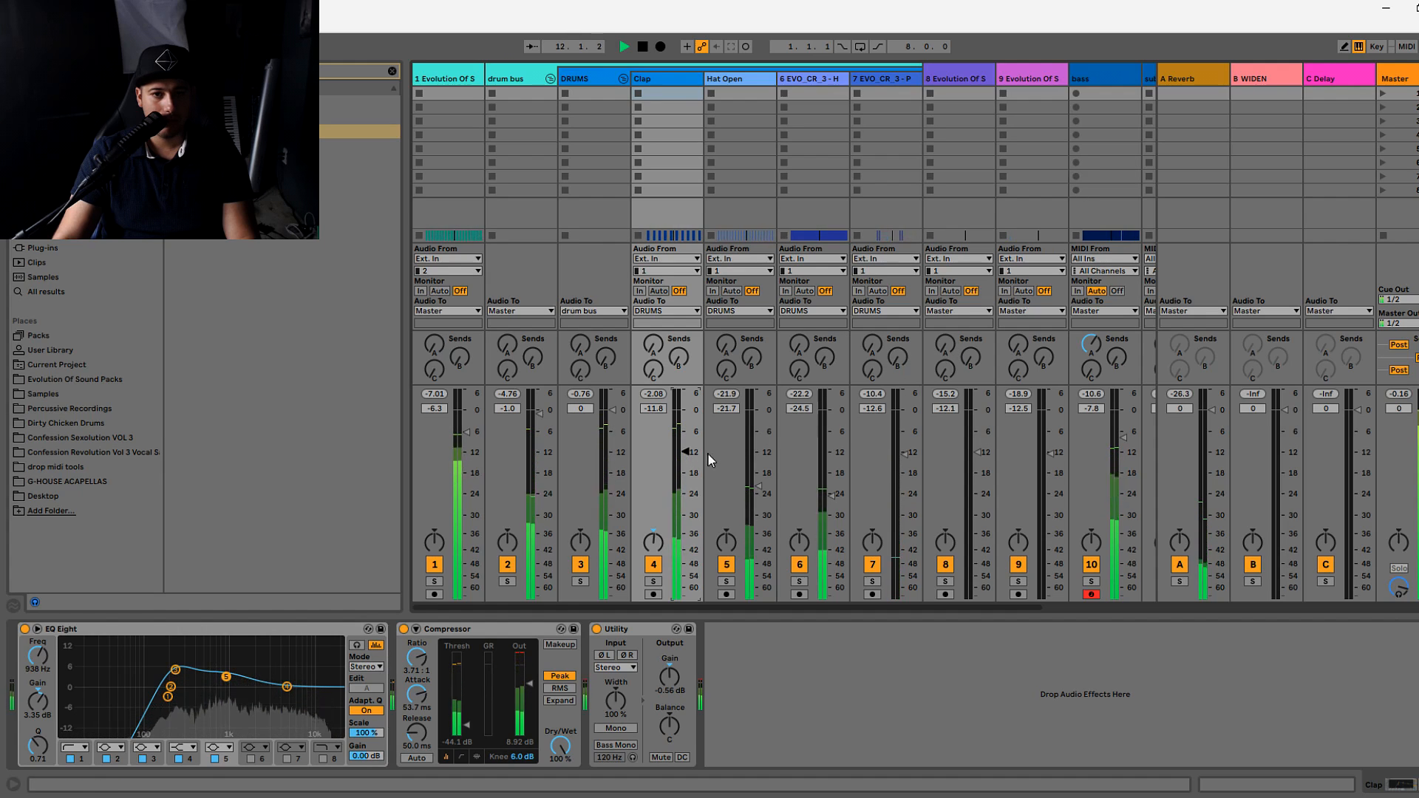
# - Bypass the Mono utility on the Master and the Compressor on the Clap track, toggling Clap's EQ Eight off and back on
pyautogui.click(1385, 94)
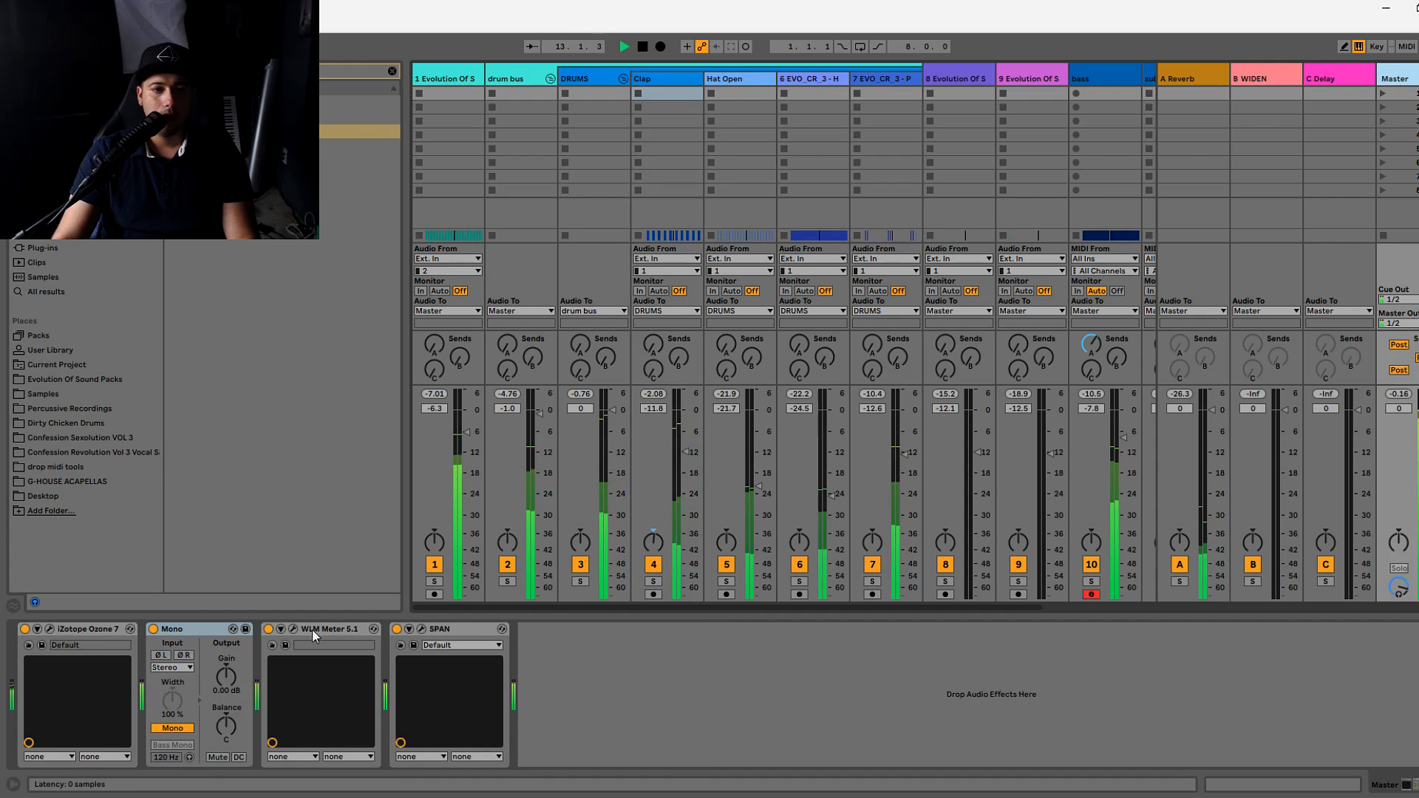
pyautogui.click(153, 629)
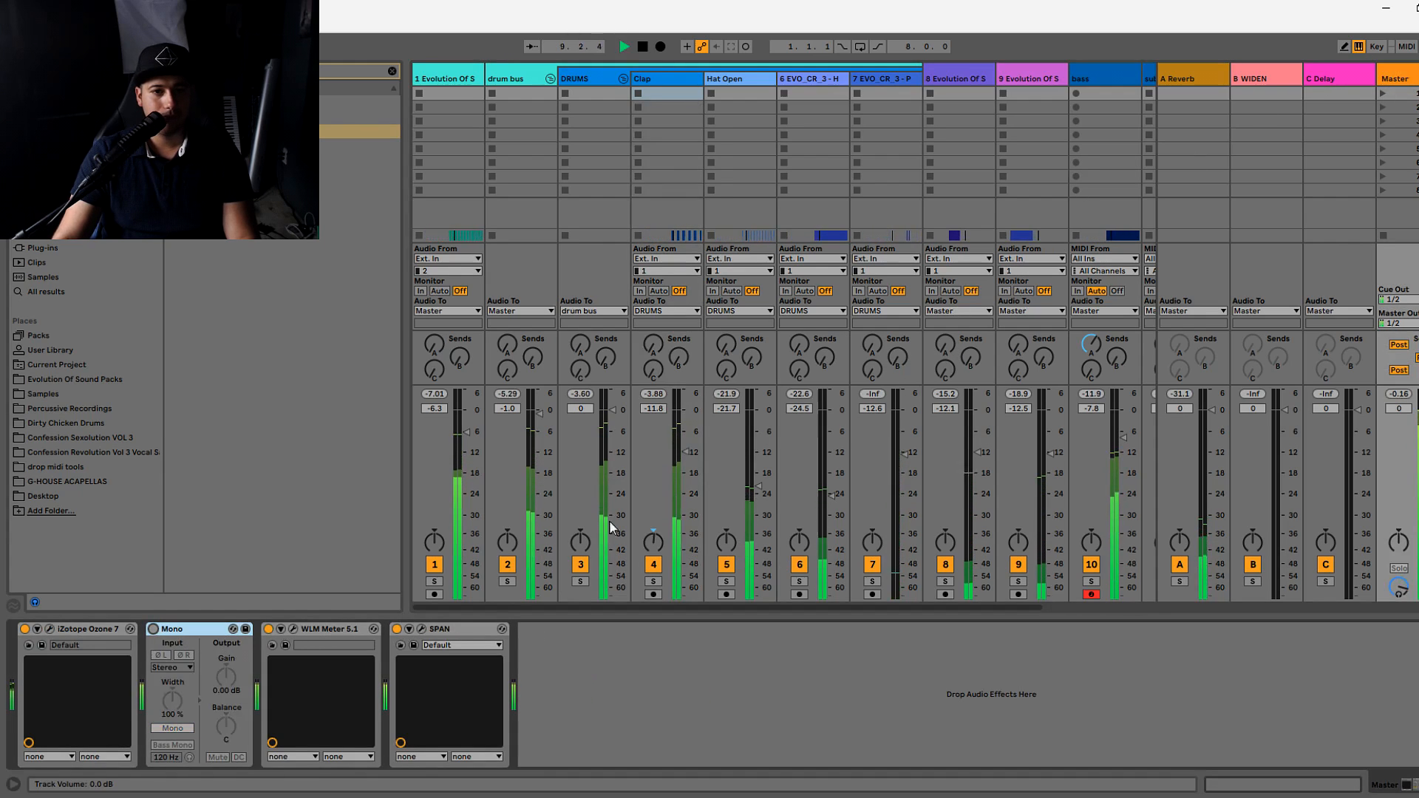
pyautogui.click(661, 81)
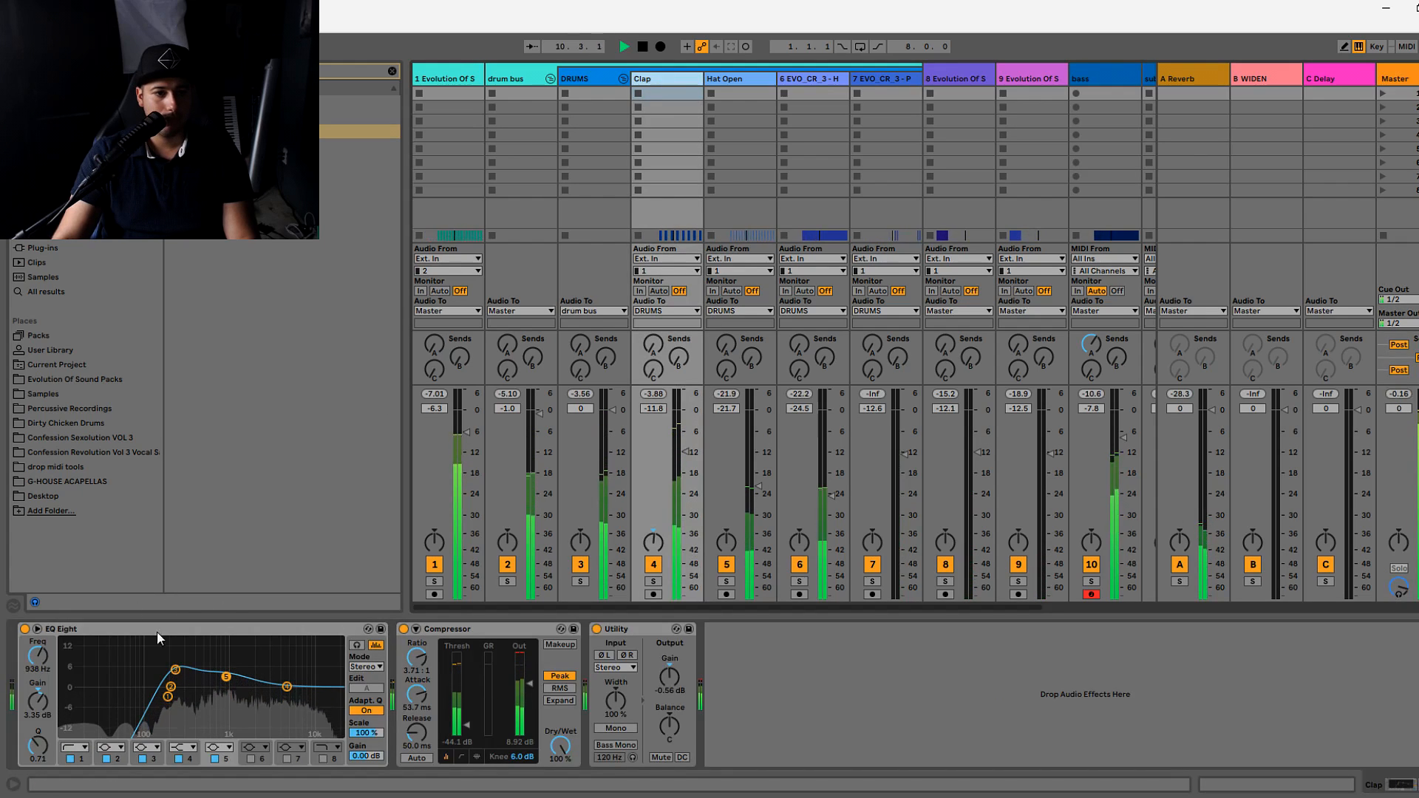
pyautogui.click(25, 629)
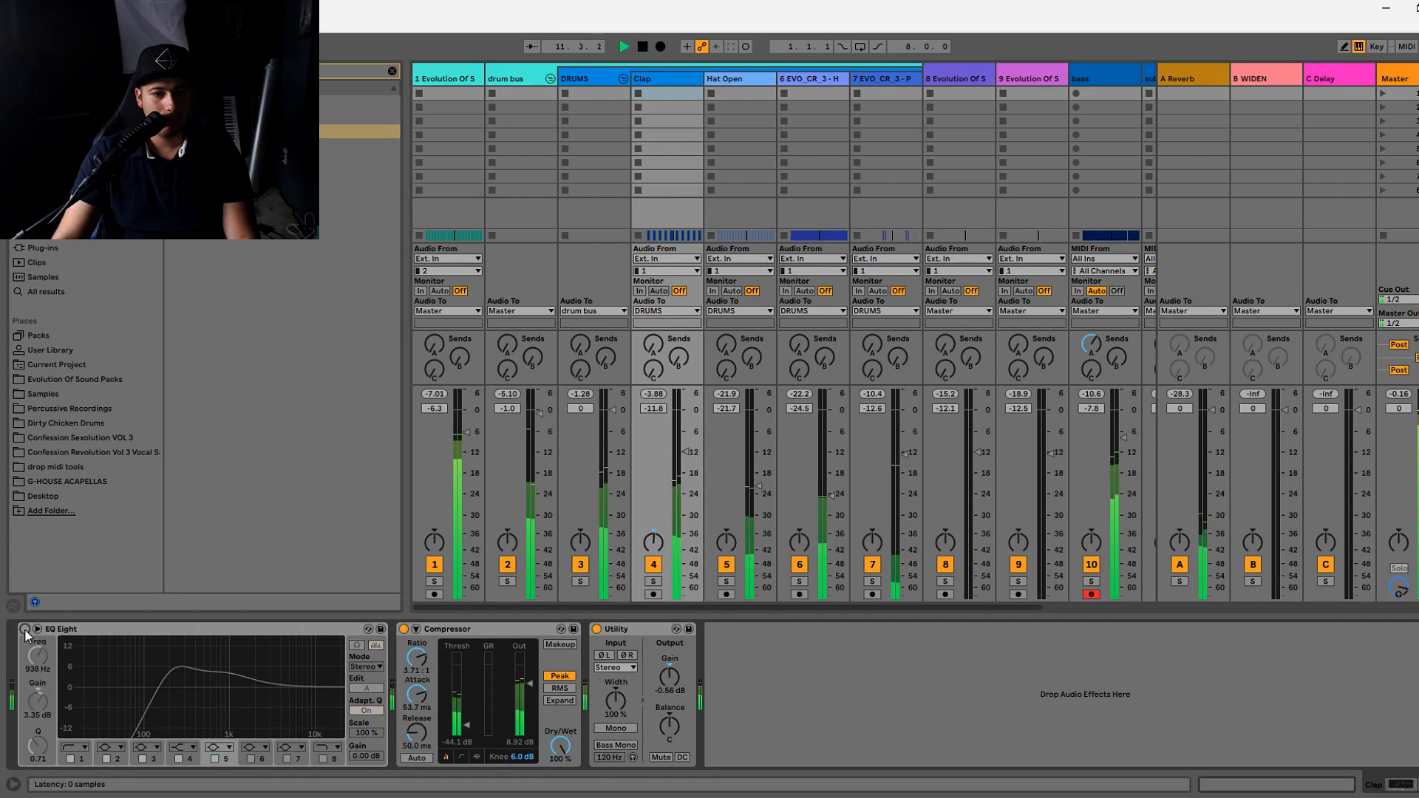
pyautogui.click(404, 629)
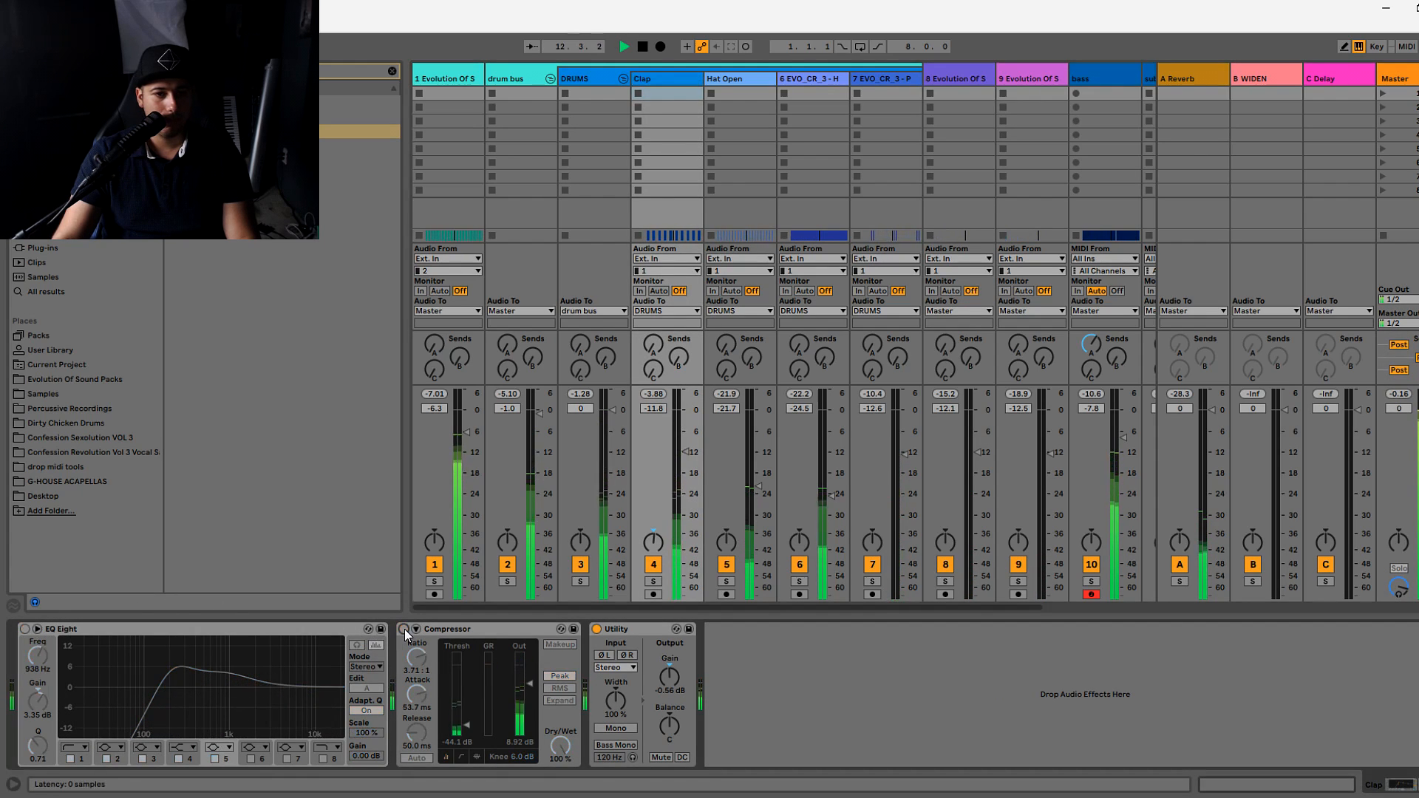
pyautogui.click(24, 629)
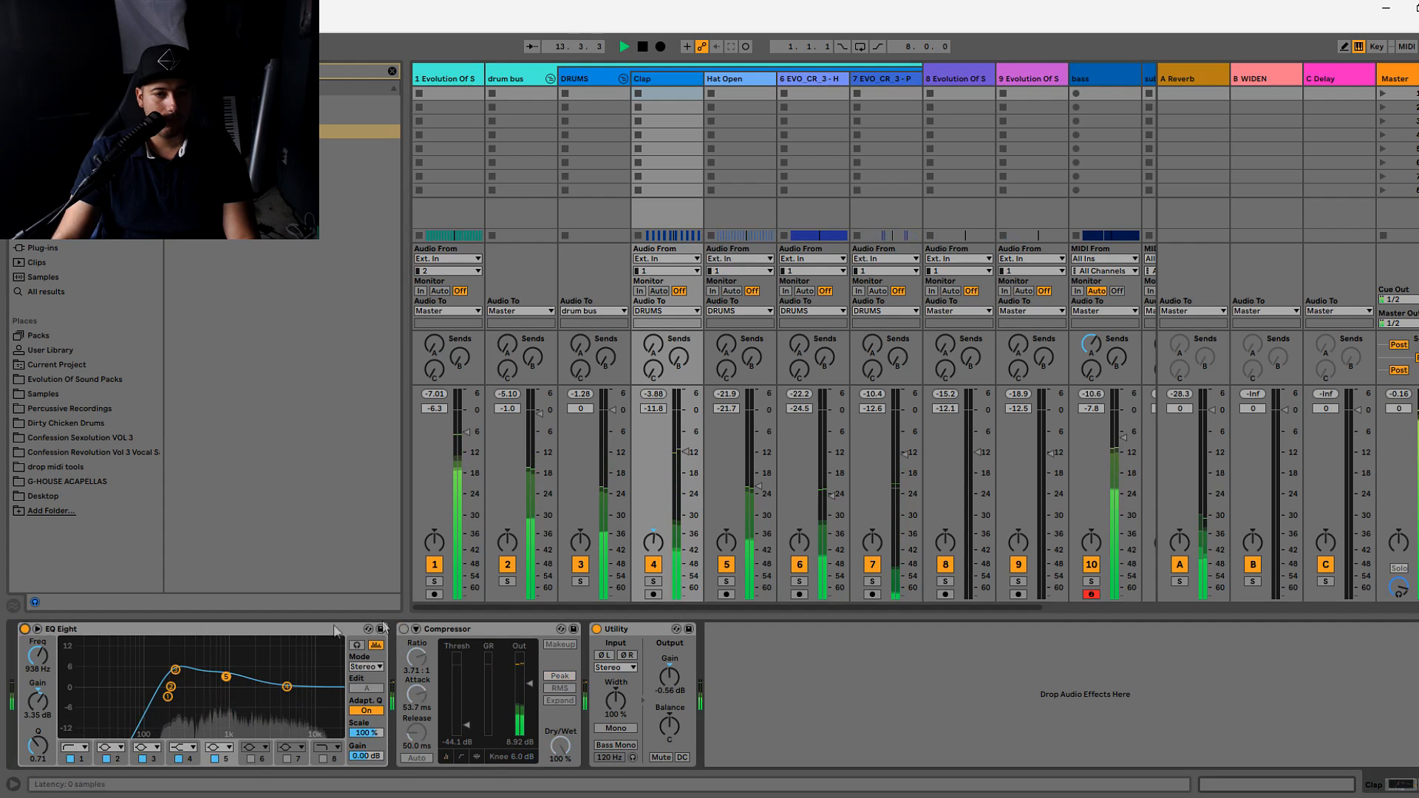
# - Stop playback, view the SPAN analyzer on the Master, and close its window
pyautogui.click(1394, 79)
pyautogui.press('space')
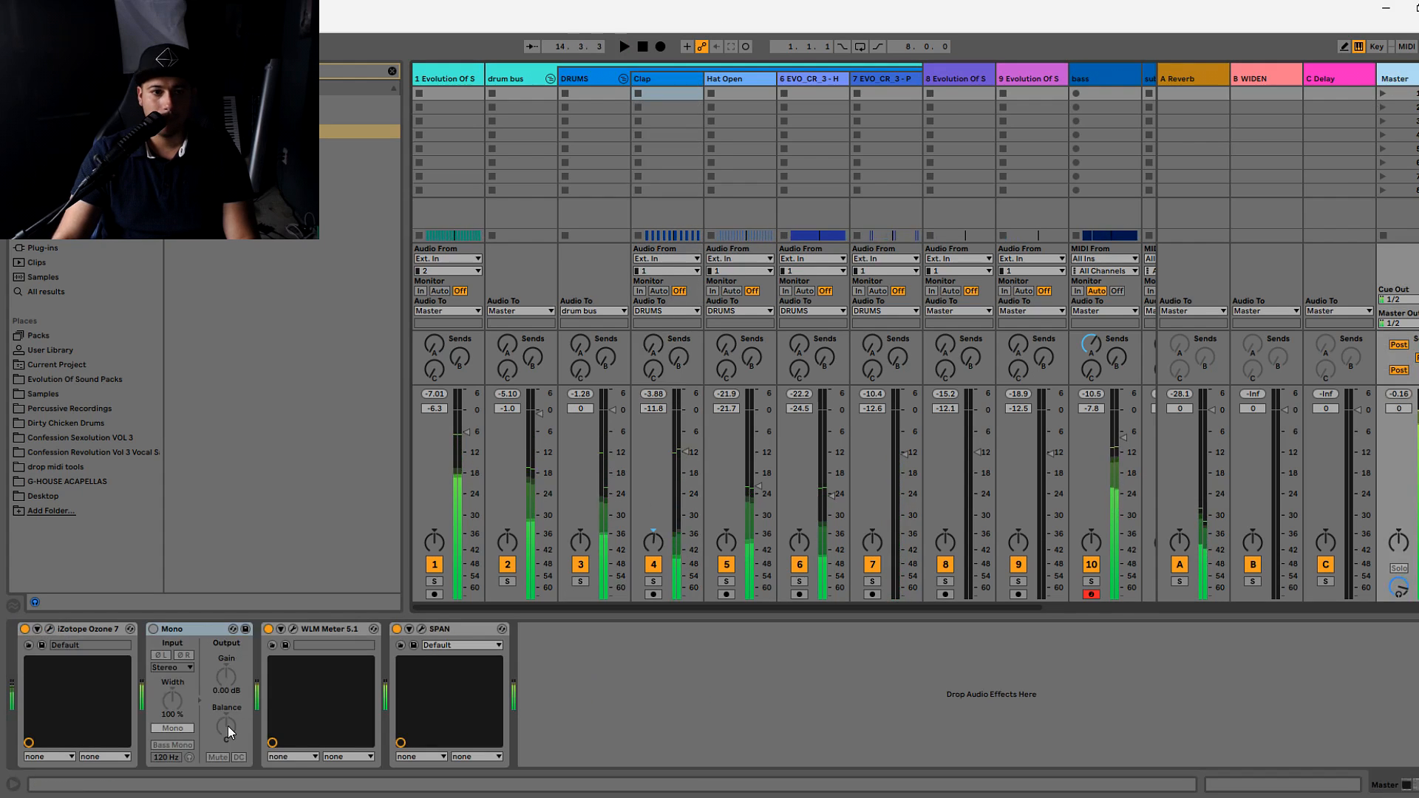
pyautogui.click(422, 629)
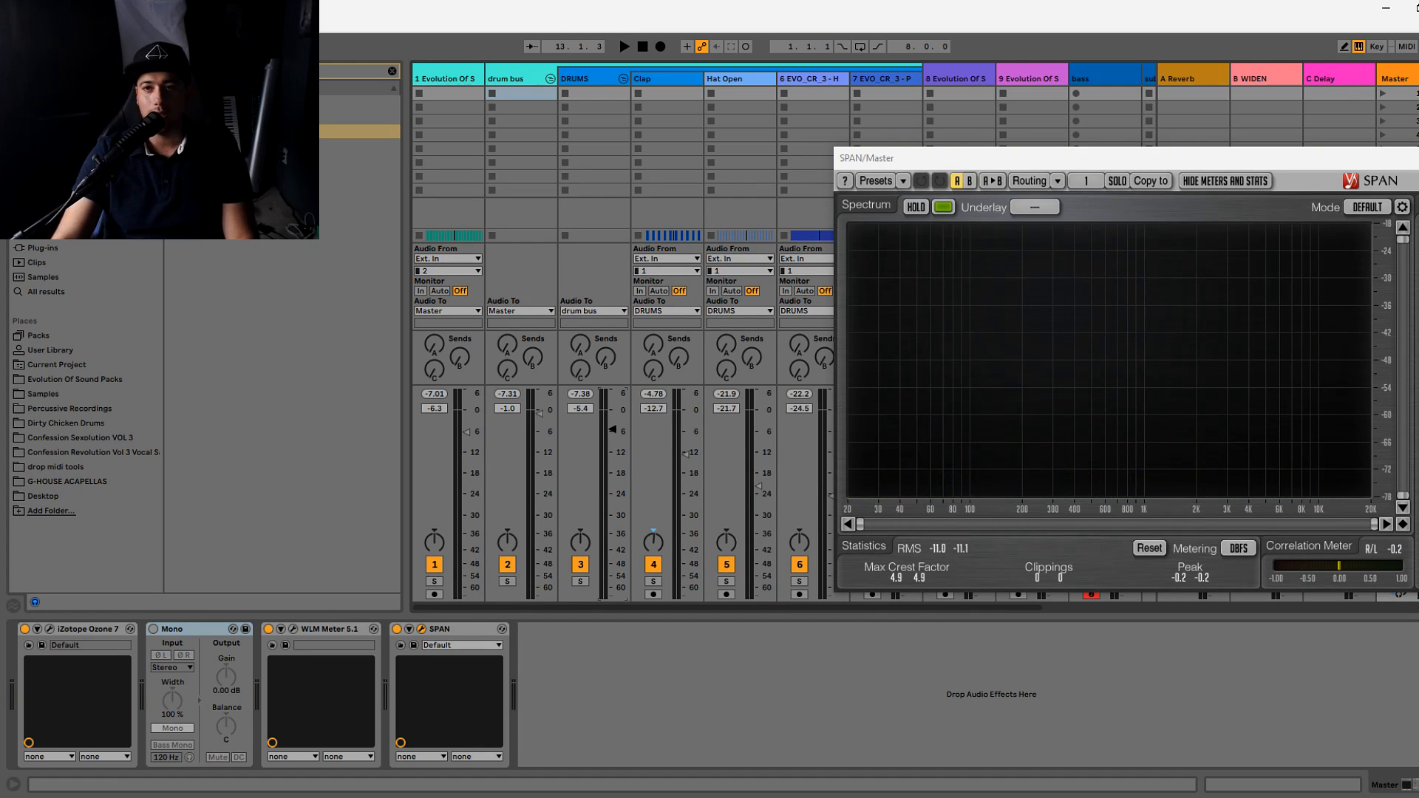
pyautogui.moveTo(1404, 158); pyautogui.dragTo(1046, 187)
pyautogui.click(1113, 187)
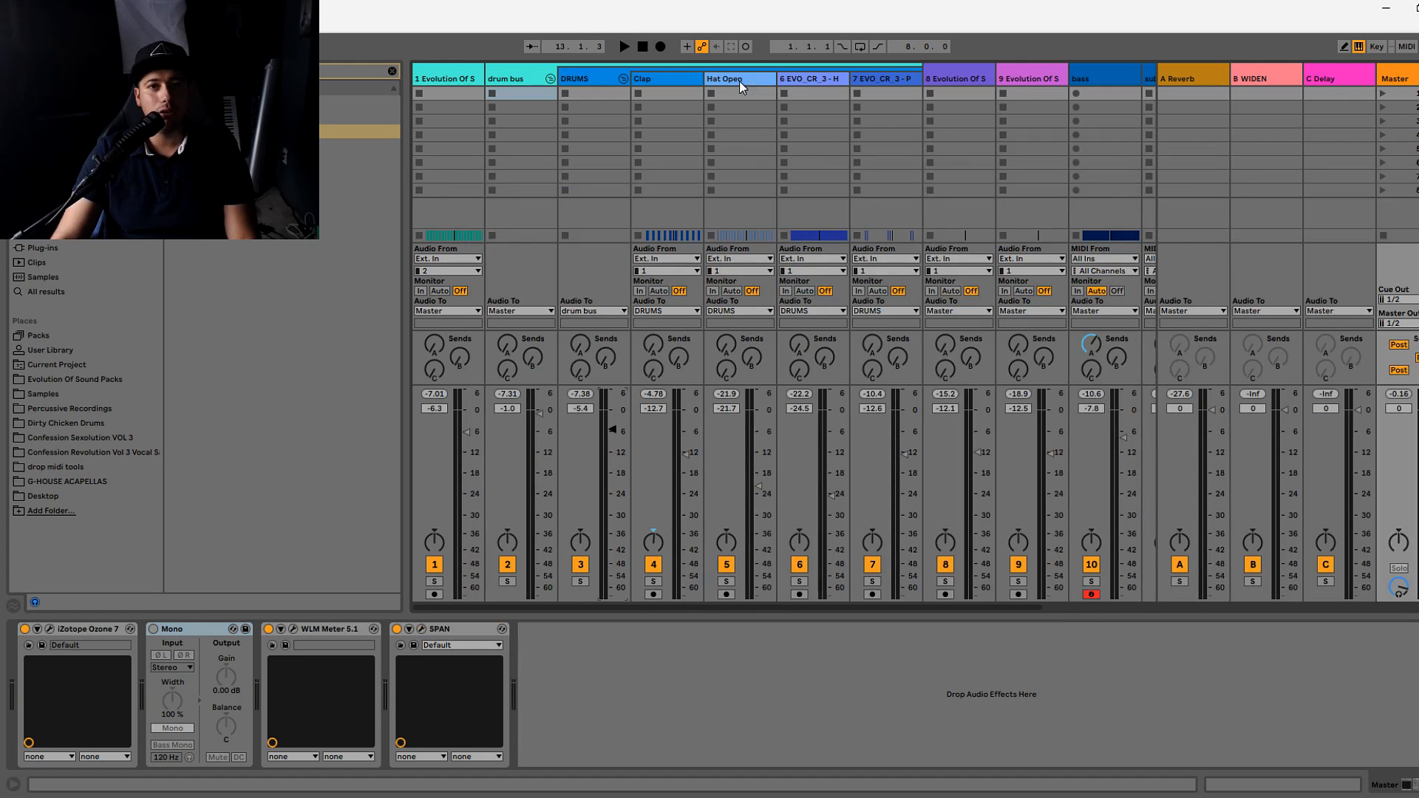
# - Go through the Hat Open and DRUMS tracks to the drum bus and bypass its Wider plug-in
pyautogui.click(740, 81)
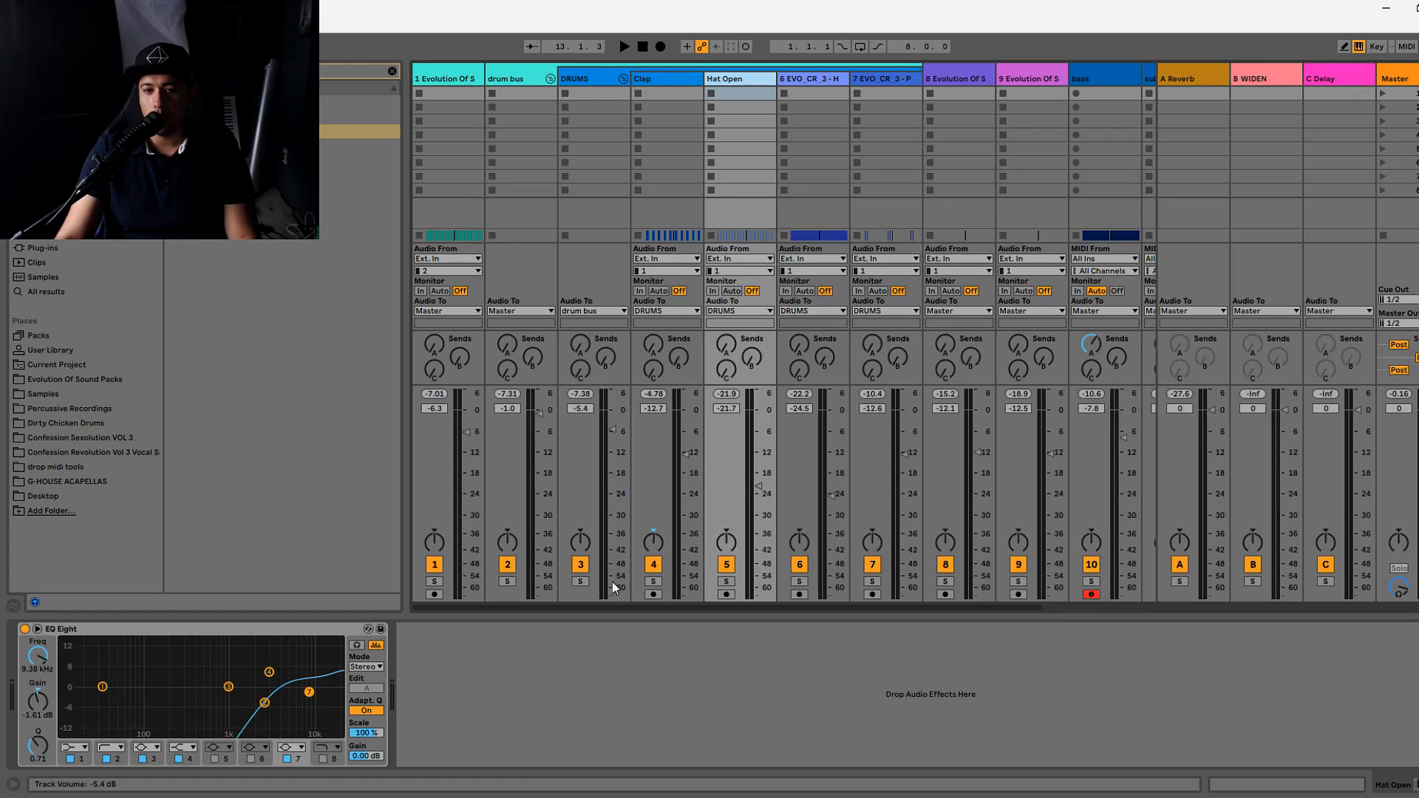
pyautogui.click(579, 79)
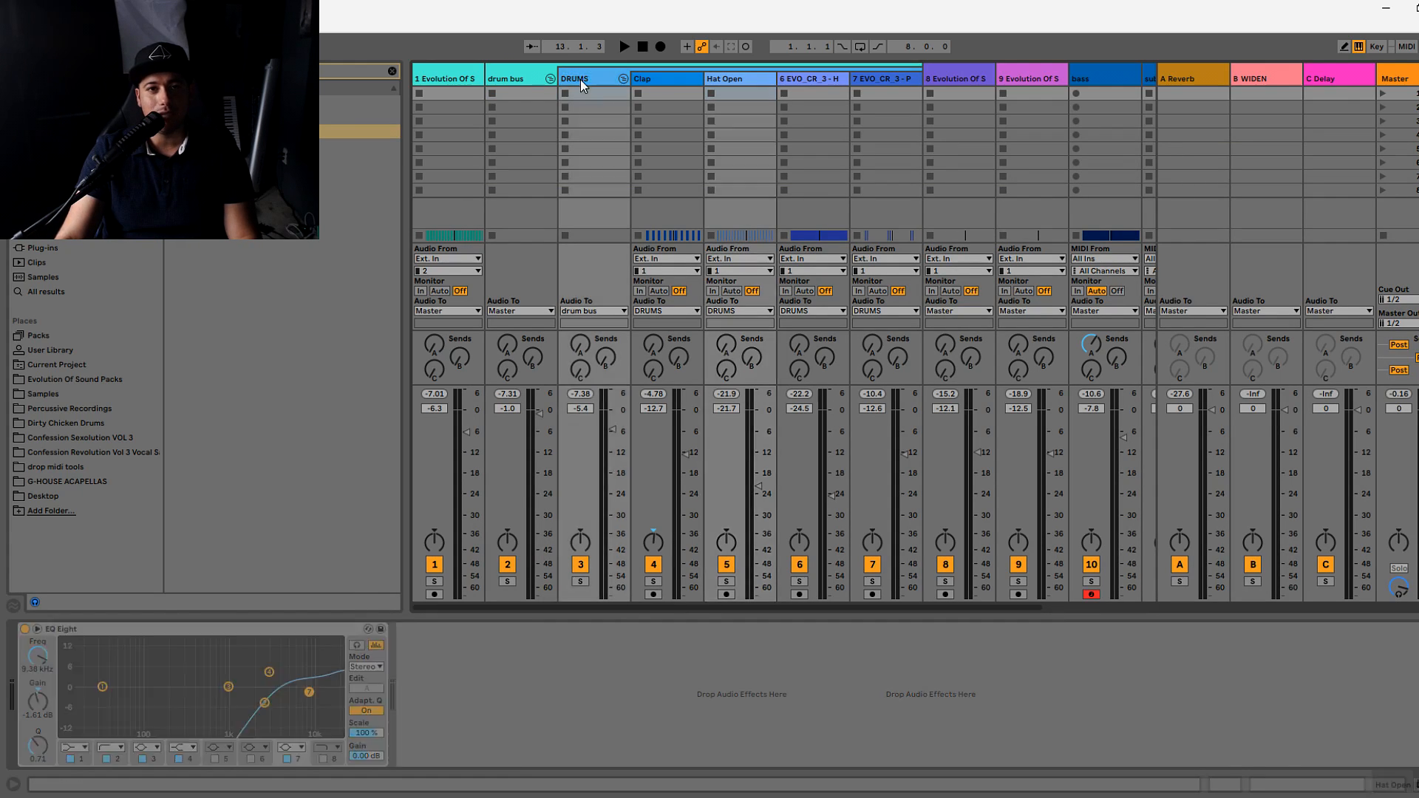
pyautogui.click(512, 79)
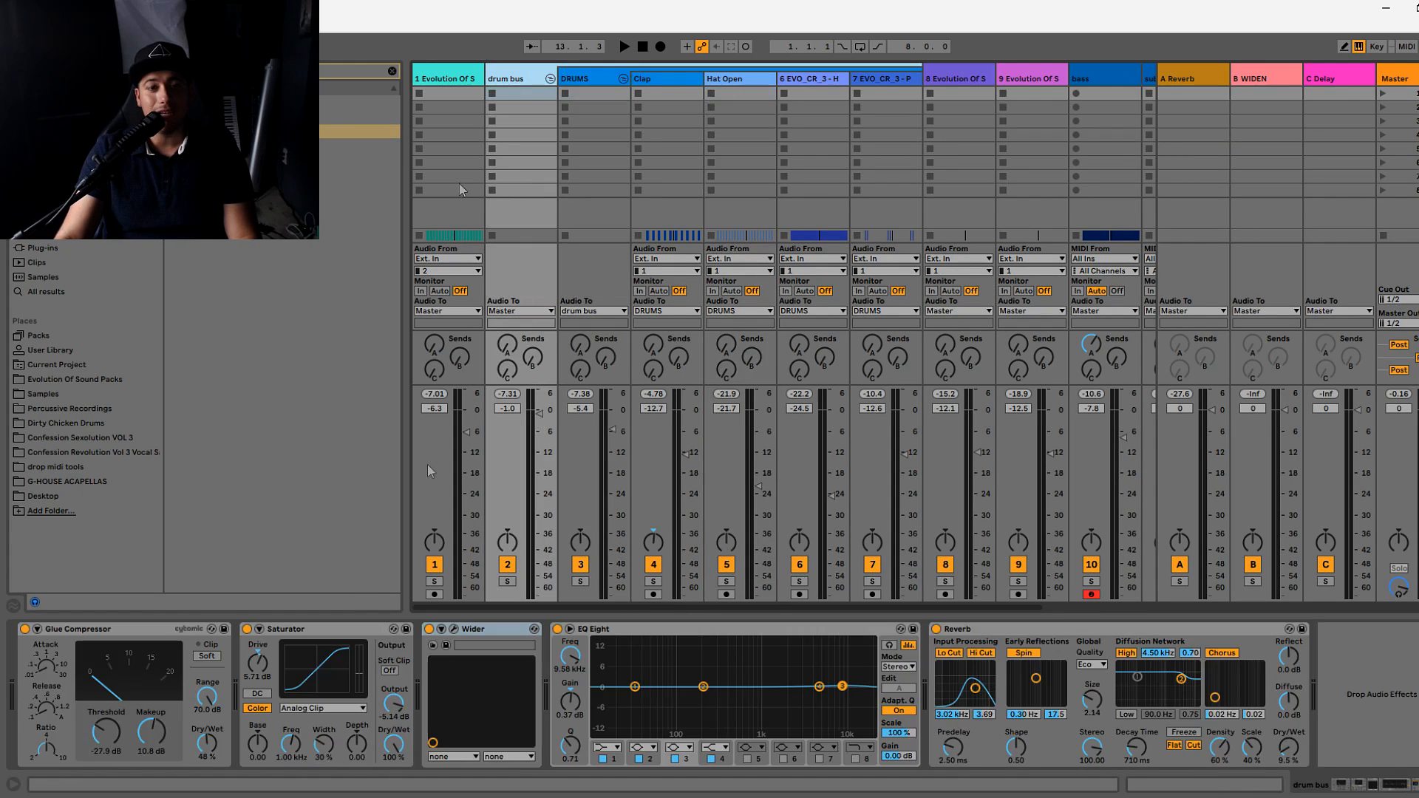
pyautogui.click(434, 630)
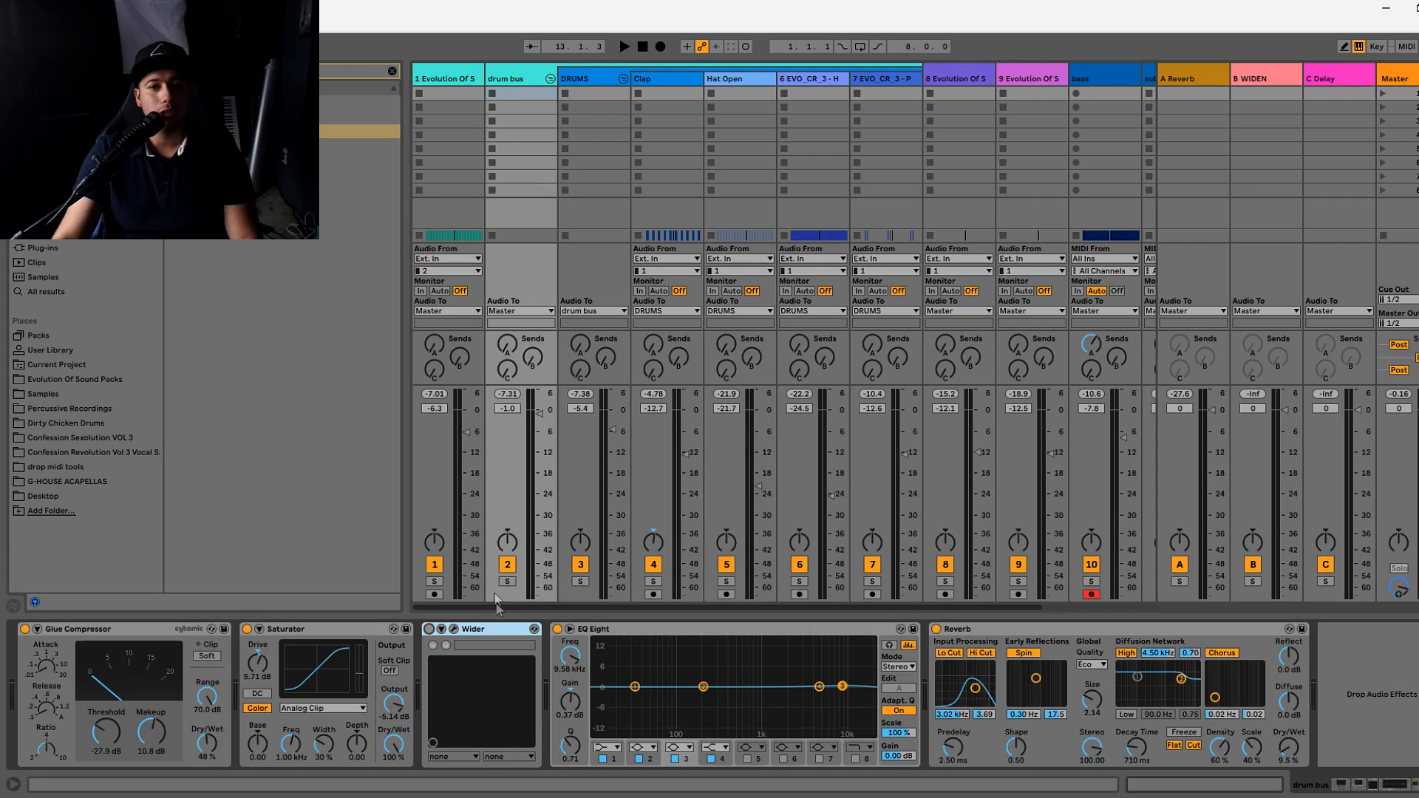
# - Pan the Clap track slightly left, offset the panning of Hat Open and both EVO_CR_3 tracks, and play the mix
pyautogui.moveTo(654, 540); pyautogui.dragTo(654, 545)
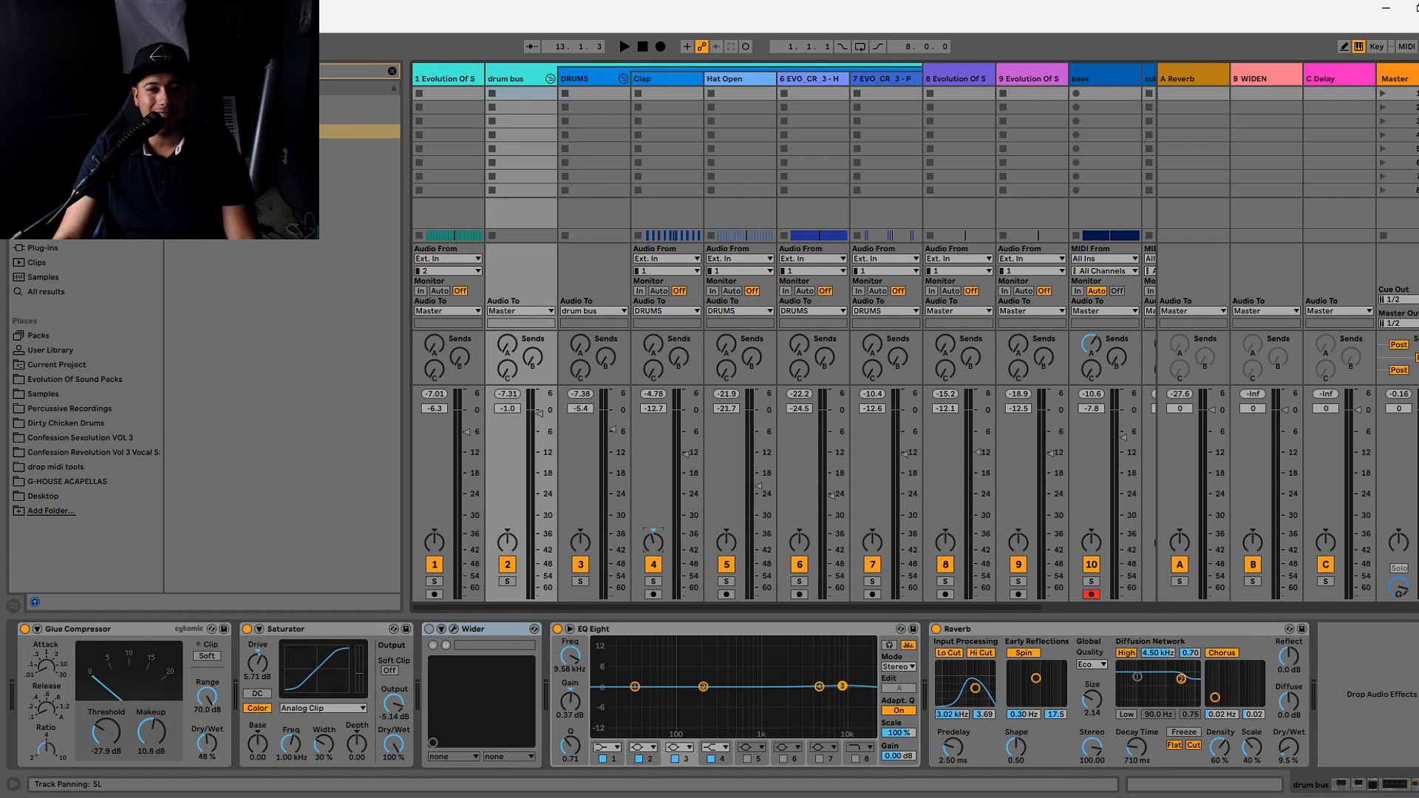
pyautogui.press('Tab')
pyautogui.press('Tab')
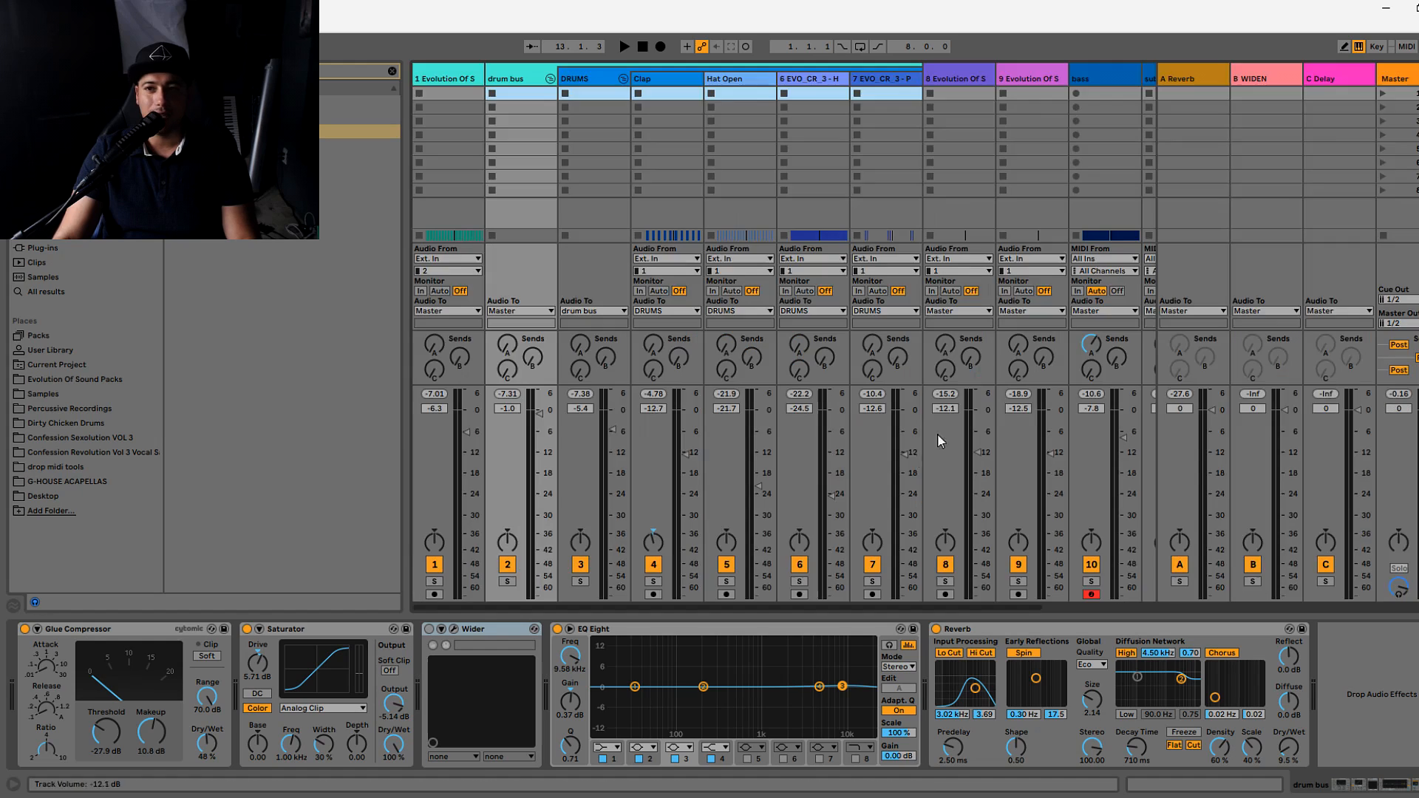
pyautogui.click(724, 546)
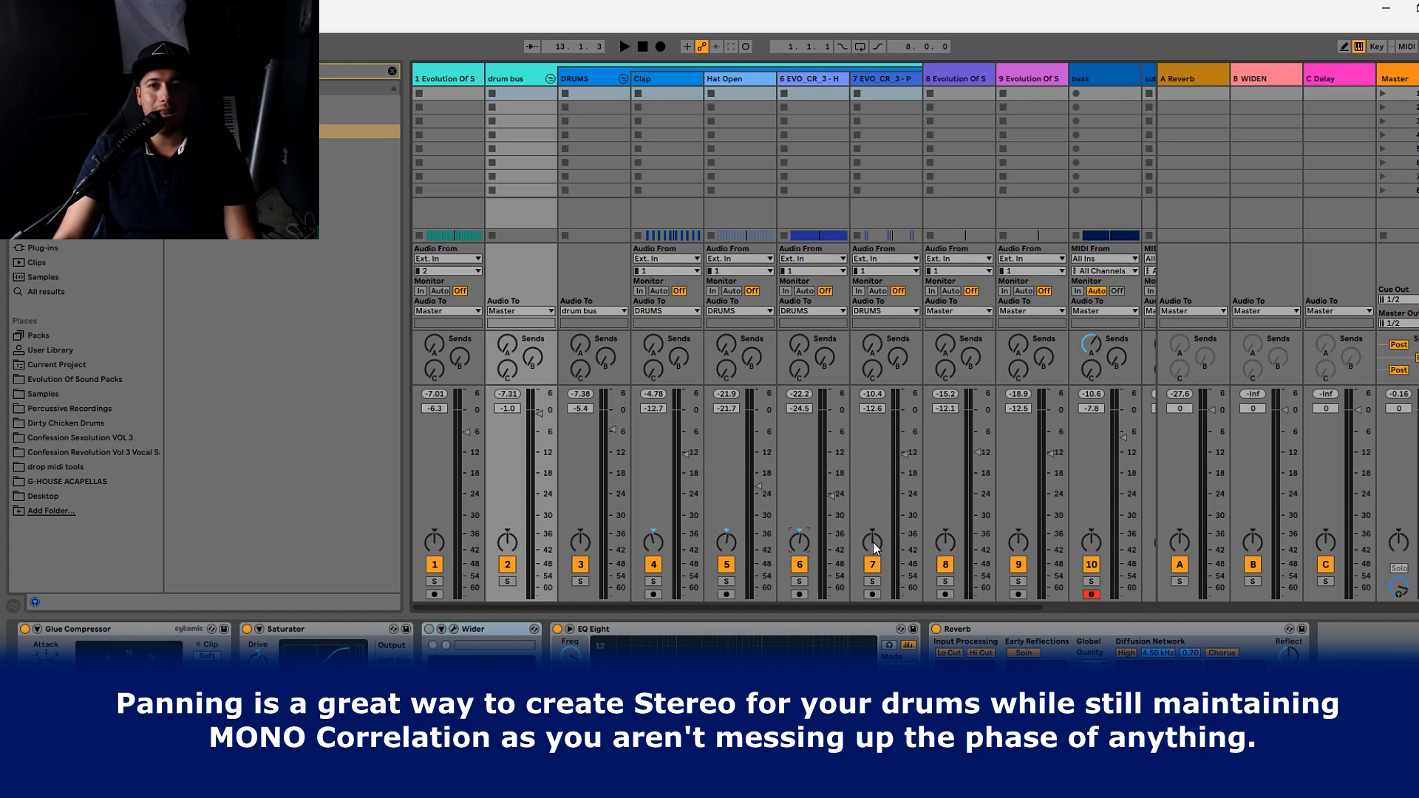
pyautogui.press('space')
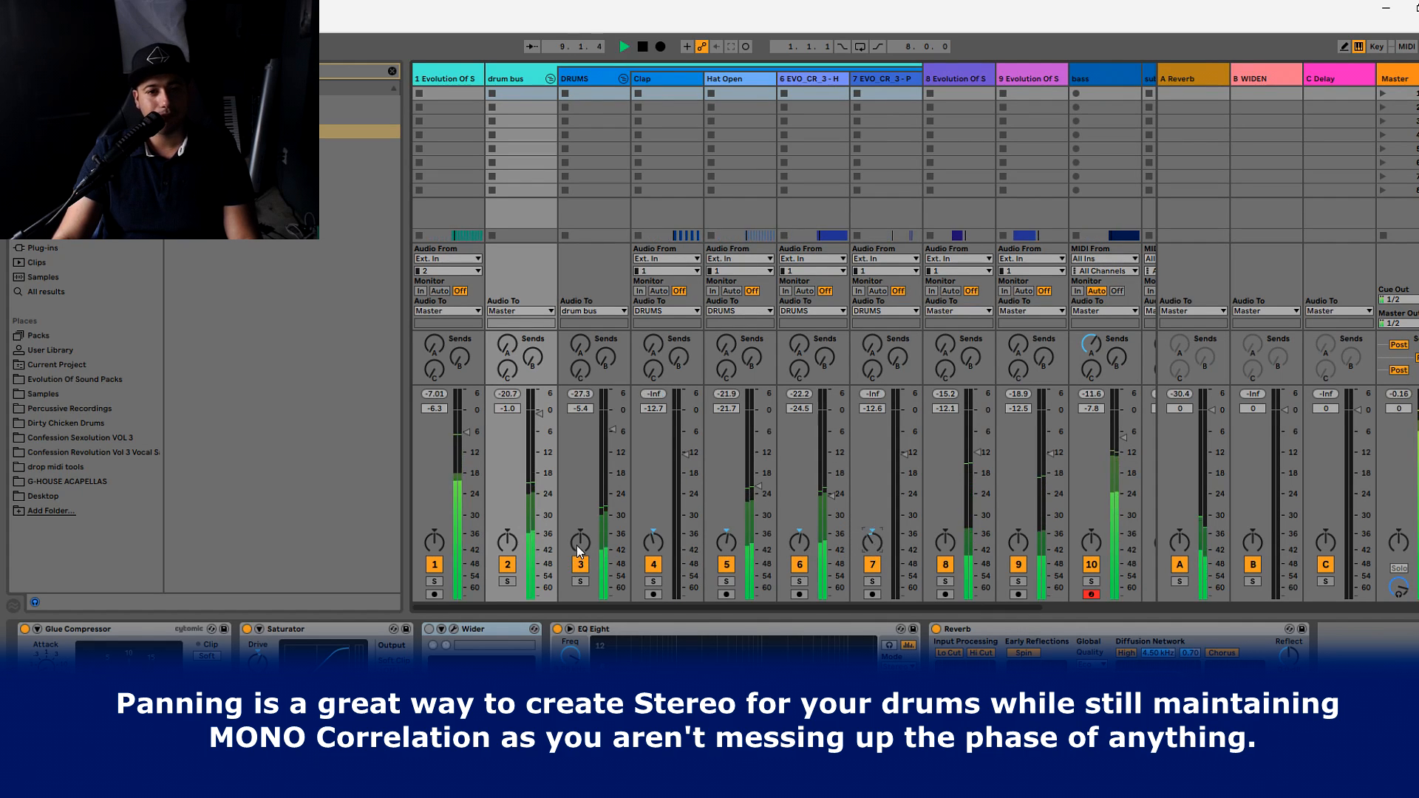
pyautogui.click(652, 538)
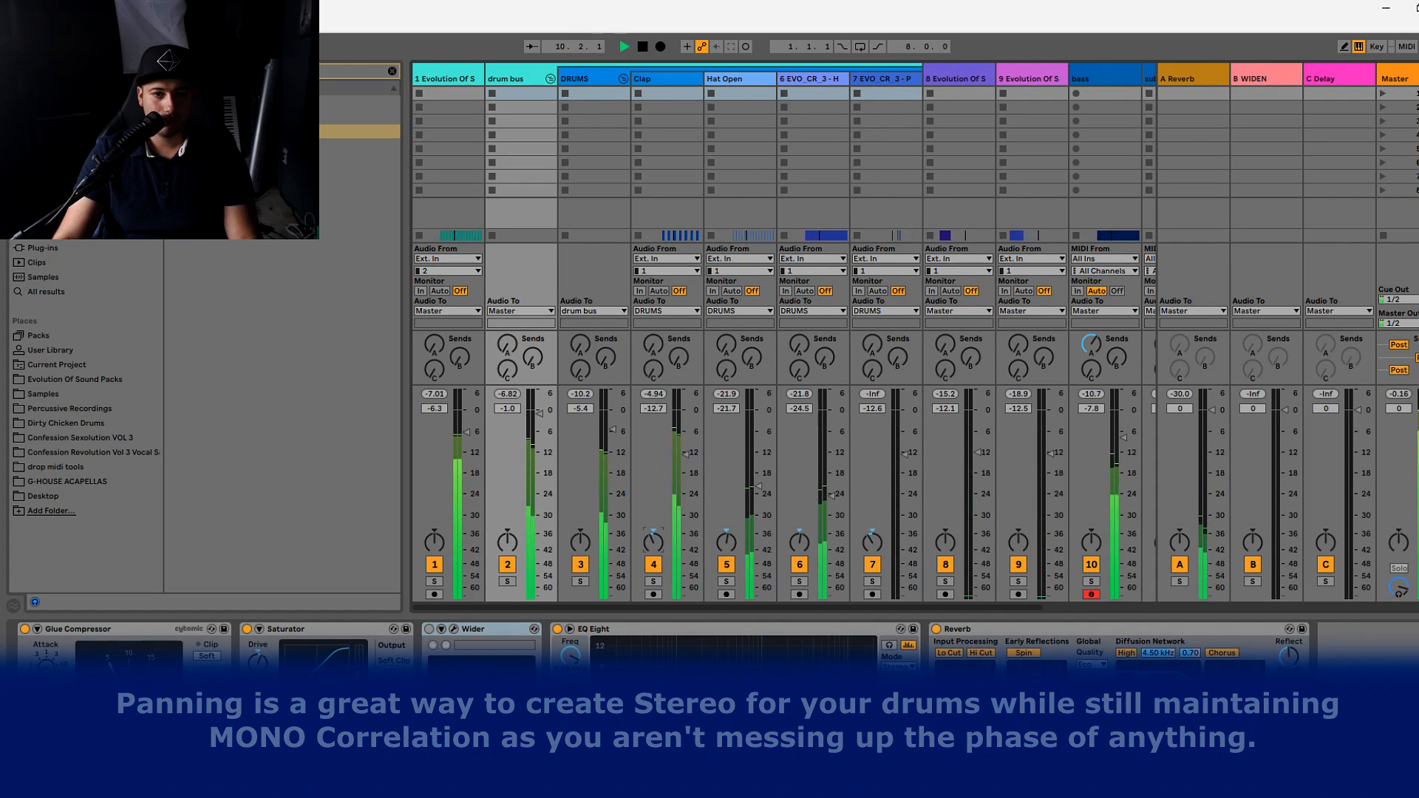
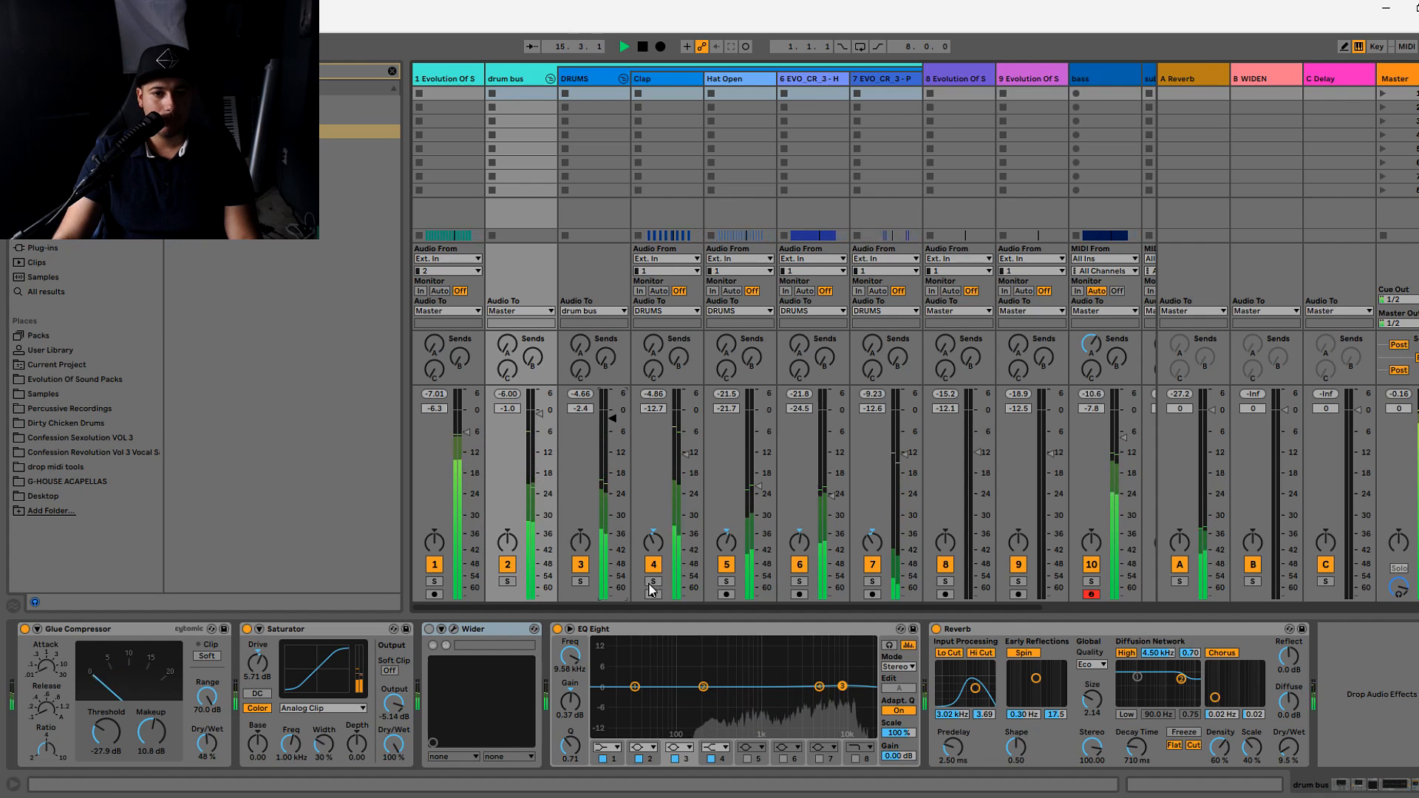
# - Solo the drum bus to hear the panned drums alone, and return to the full mix
pyautogui.click(508, 582)
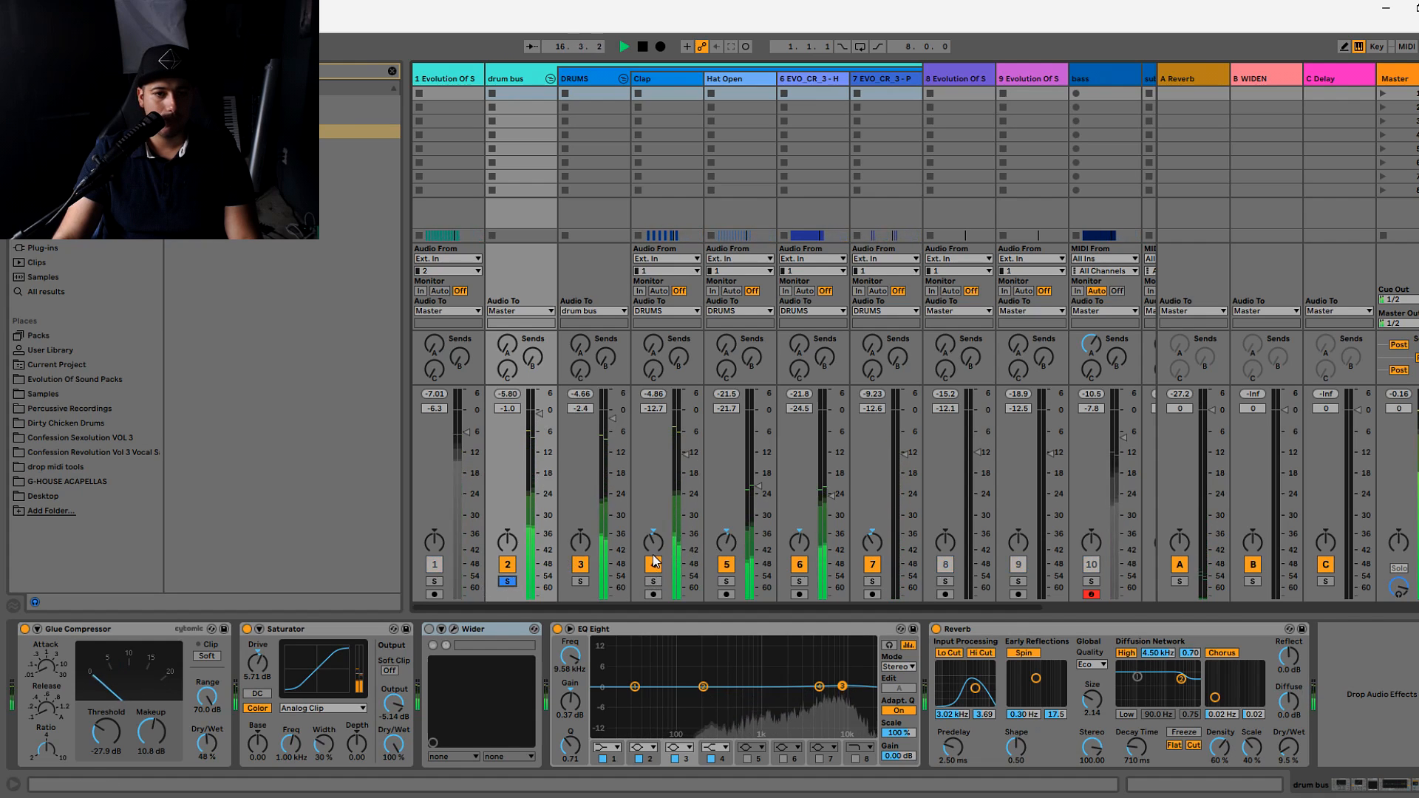
pyautogui.click(507, 581)
pyautogui.press('Tab')
pyautogui.press('Tab')
# - Lower the bass track's volume to -10.5 dB
pyautogui.hscroll(3, 994, 467)
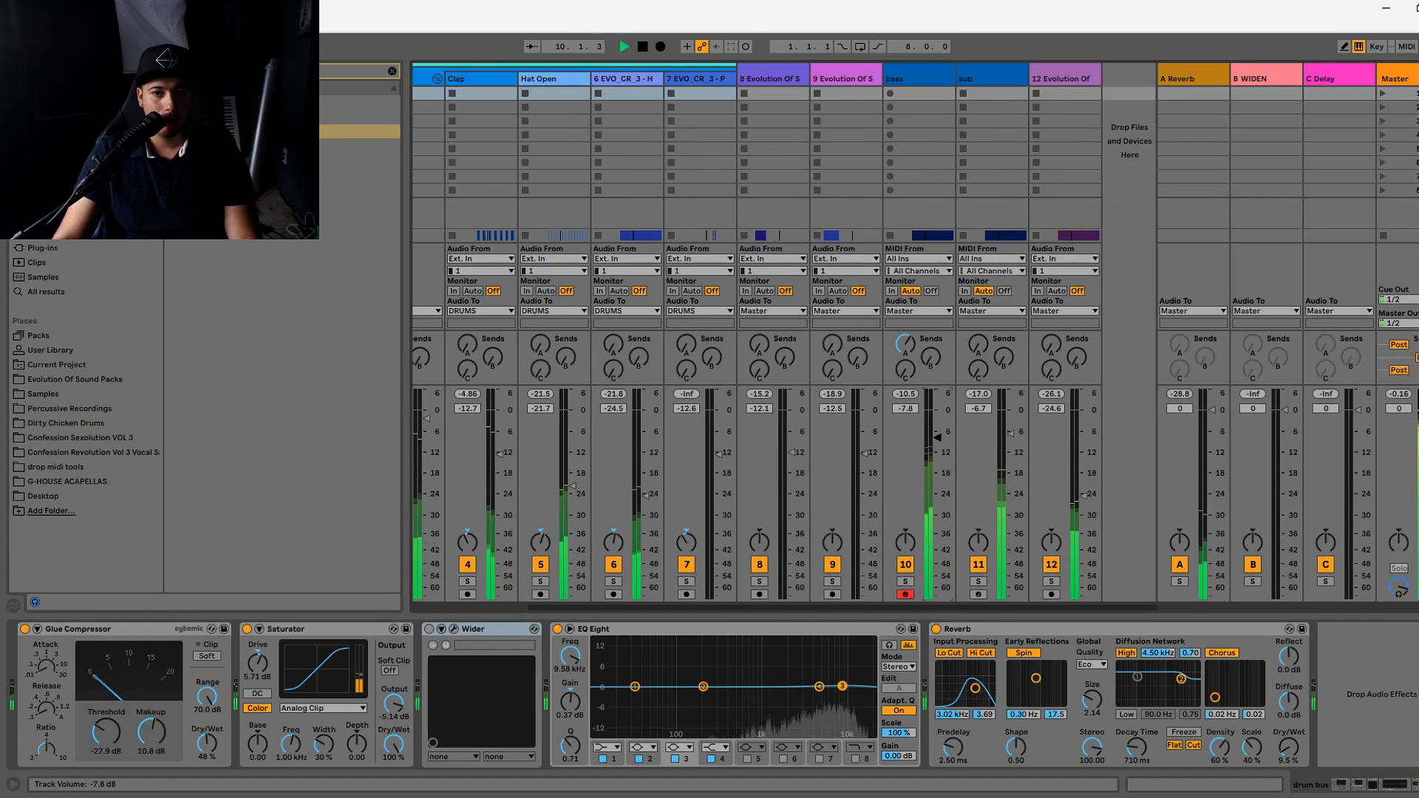
pyautogui.moveTo(936, 445); pyautogui.dragTo(936, 446)
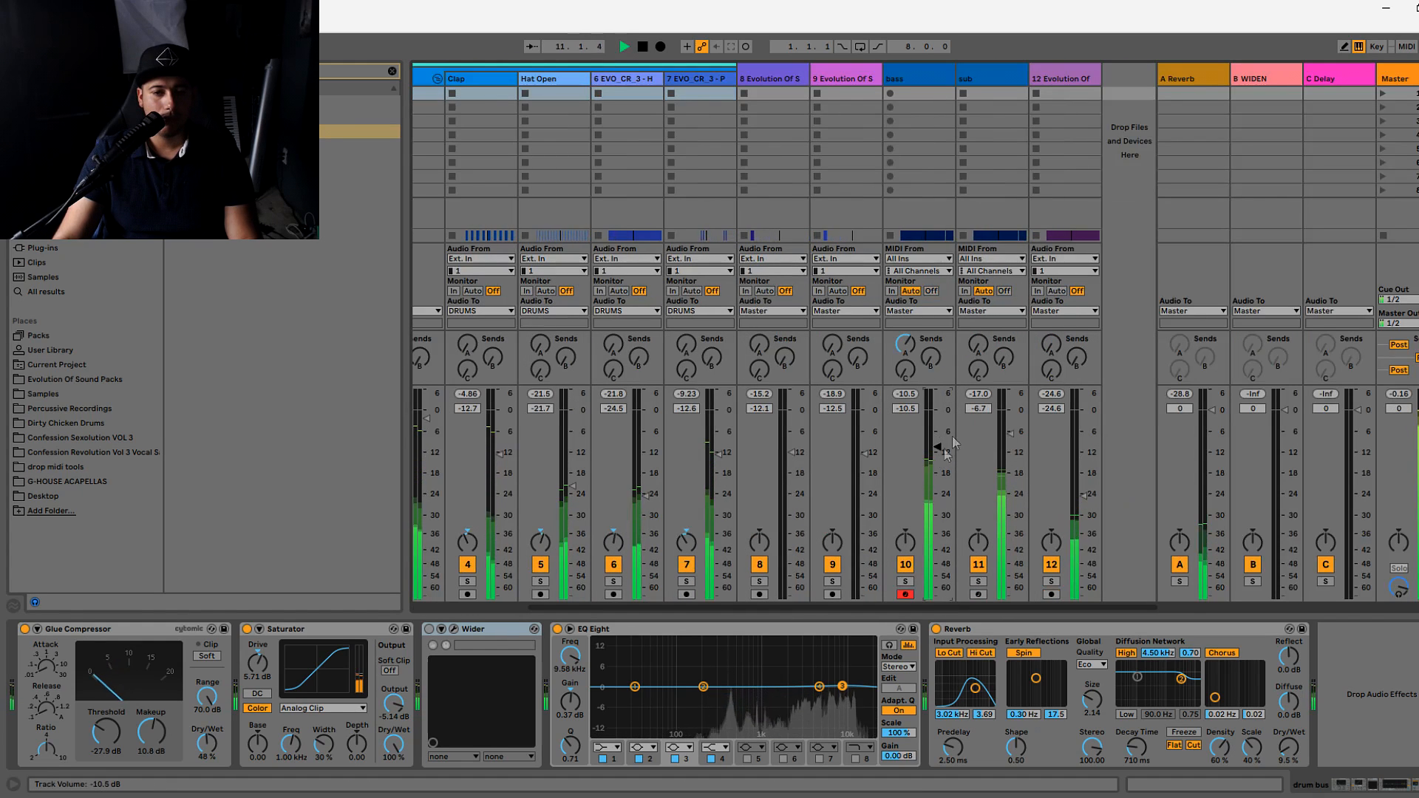
# - Lower the drum bus volume to -3.2 dB and fold the drum bus group to hide its tracks
pyautogui.moveTo(862, 603); pyautogui.dragTo(743, 603)
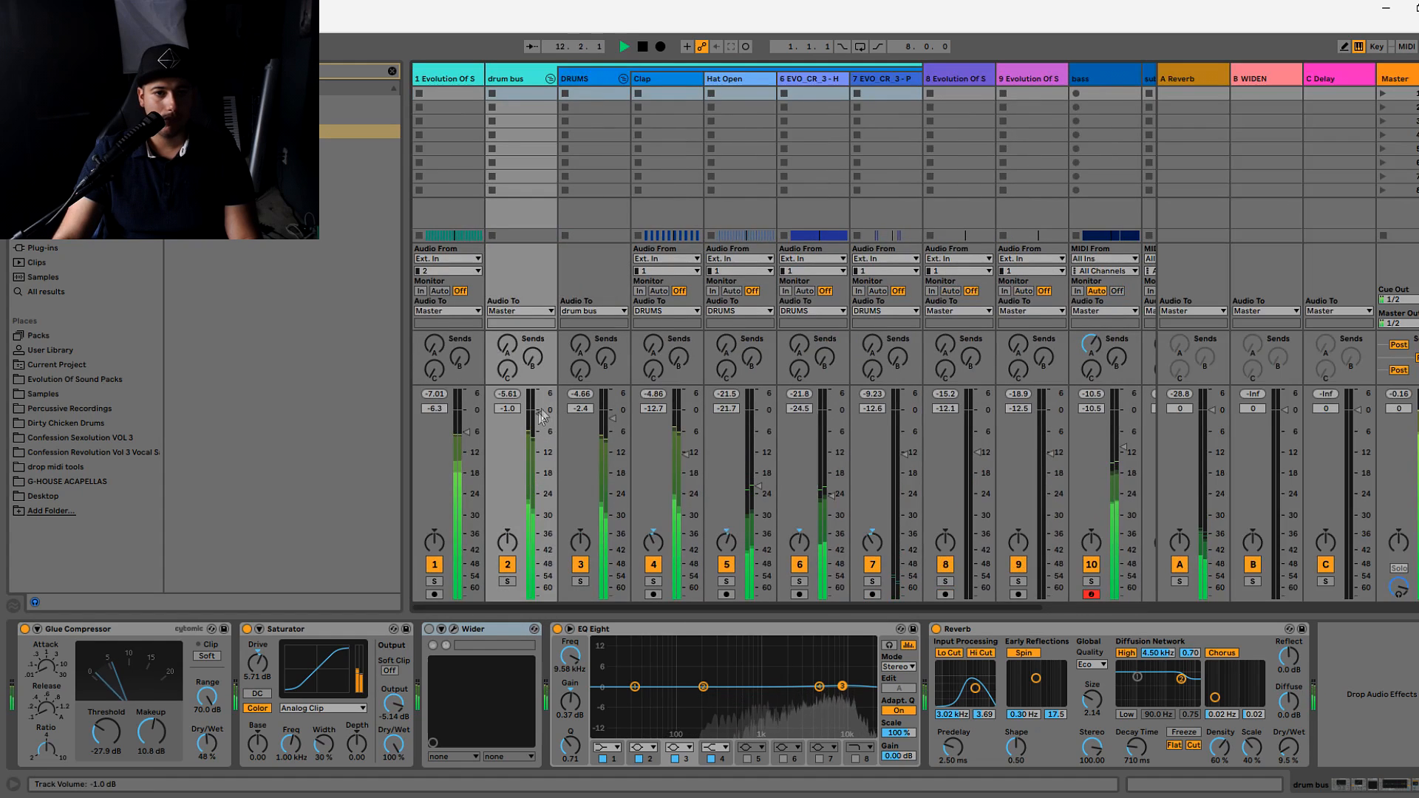
pyautogui.press('Right')
pyautogui.click(811, 73)
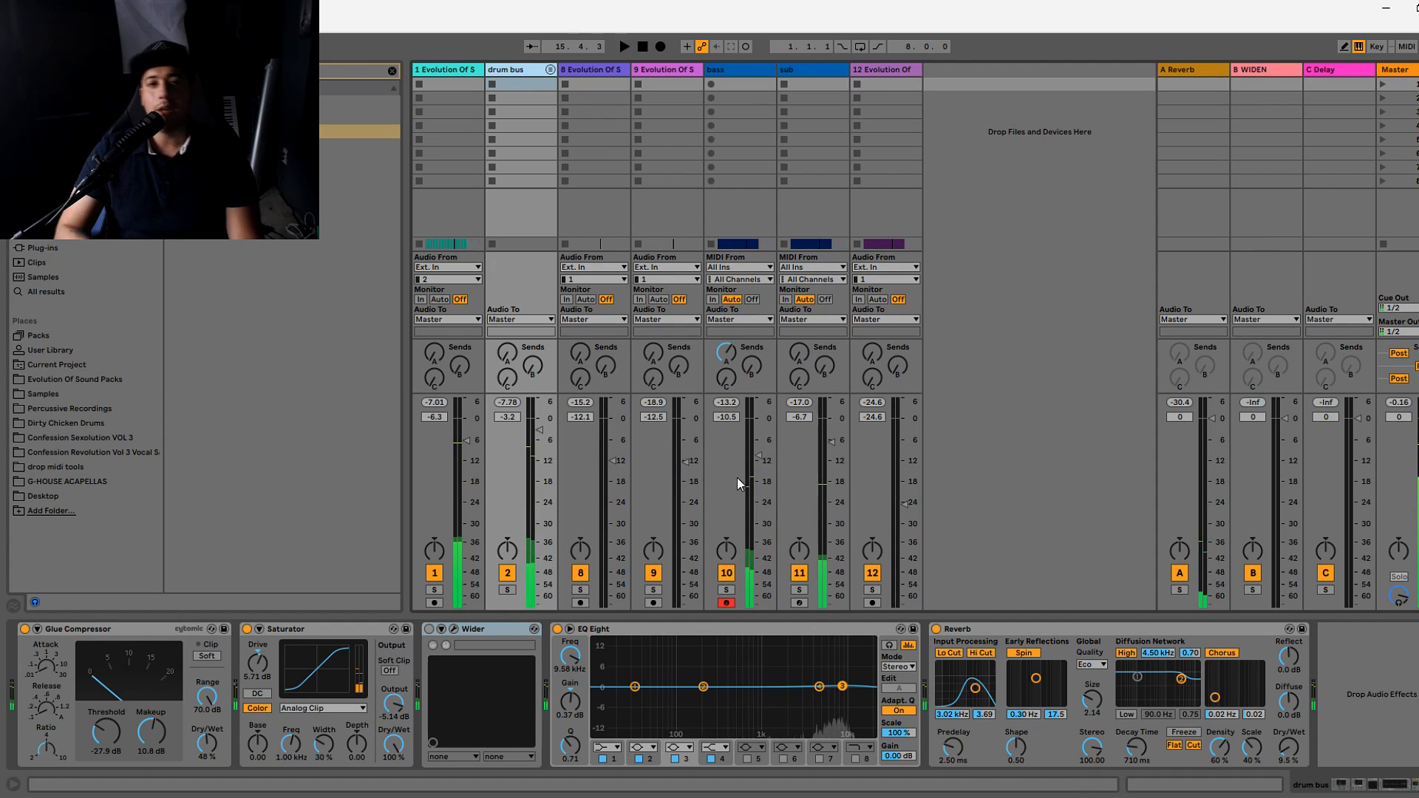